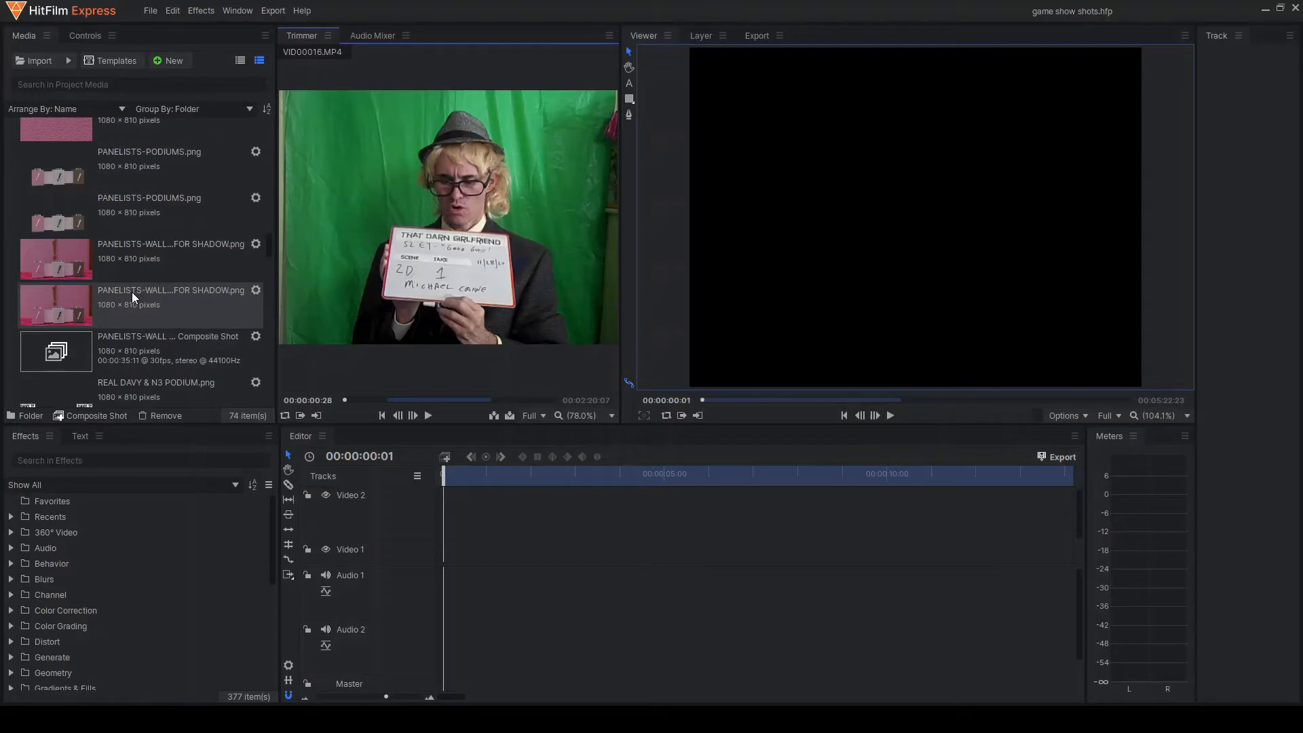
Compare the PANELISTS-PODIUMS.png cutout with the PANELISTS-WALL & PODIUMS FOR SHADOW.png image in the project media
scroll(131, 292, "up", 10)
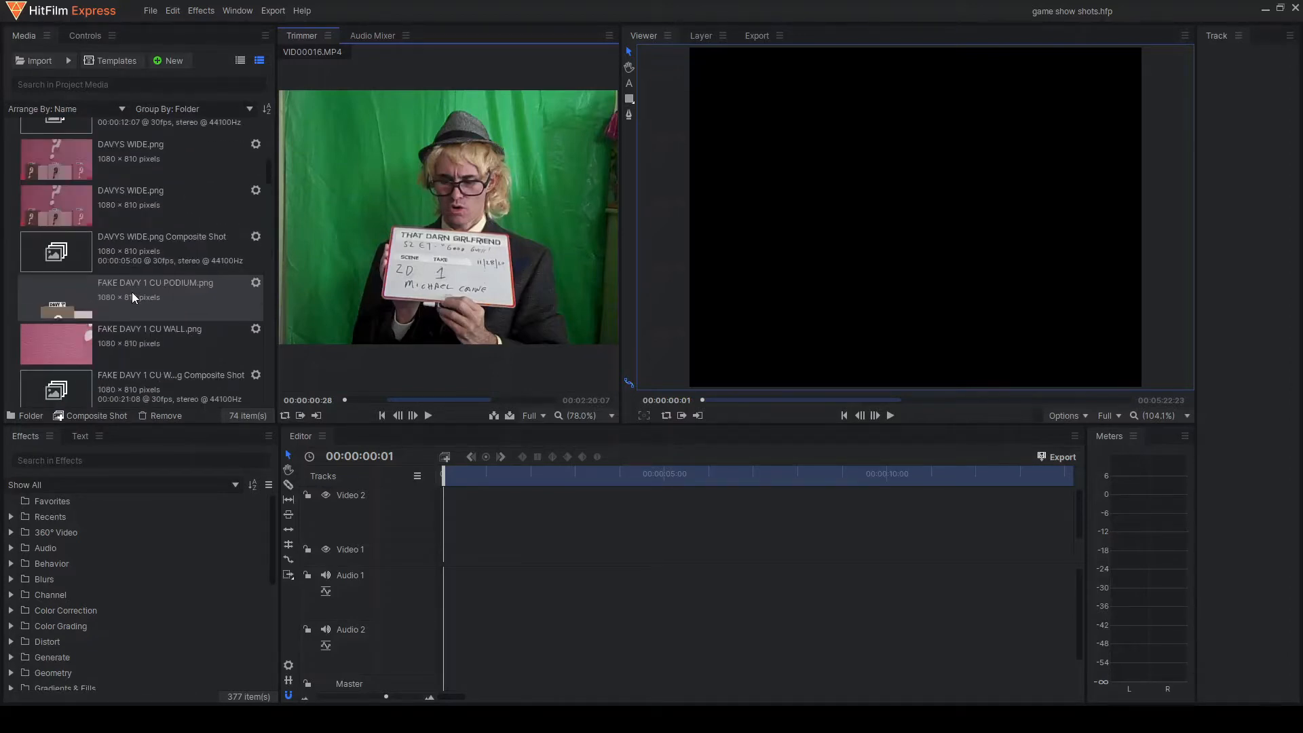
scroll(132, 291, "up", 5)
scroll(84, 283, "up", 3)
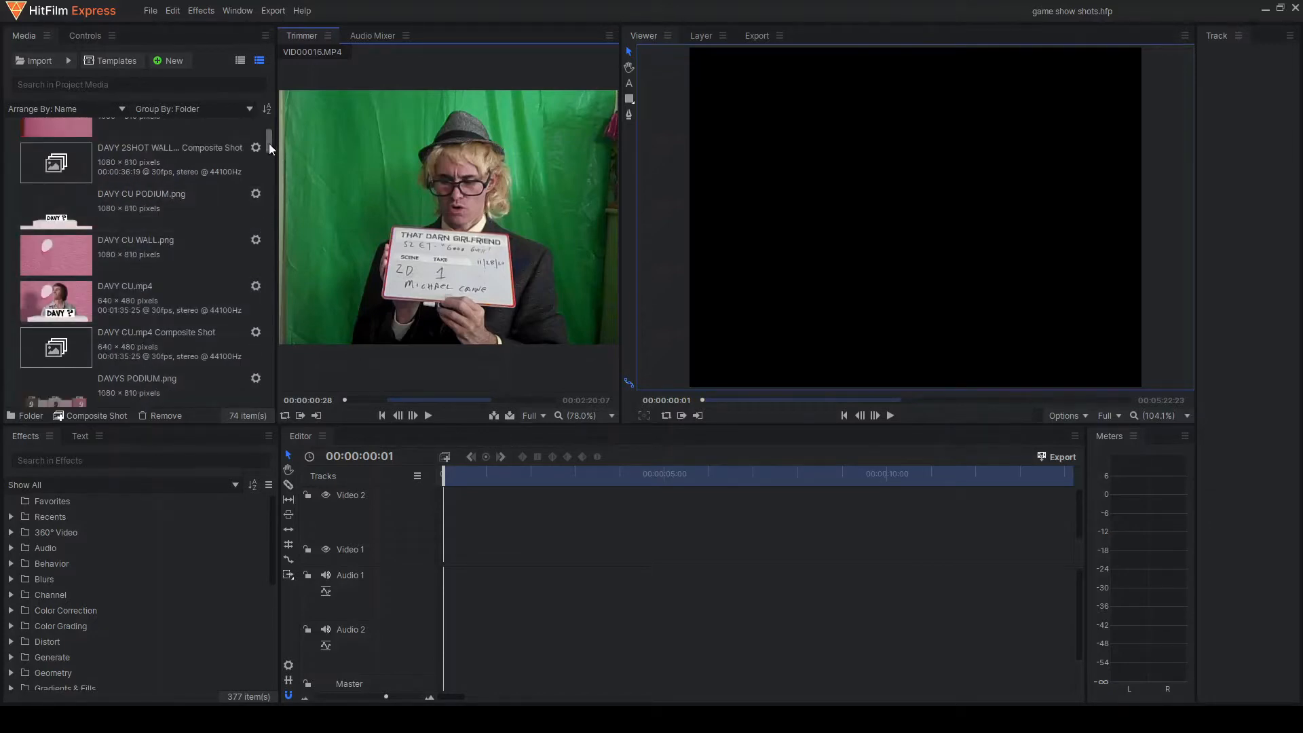
left_click_drag(268, 144, 282, 238)
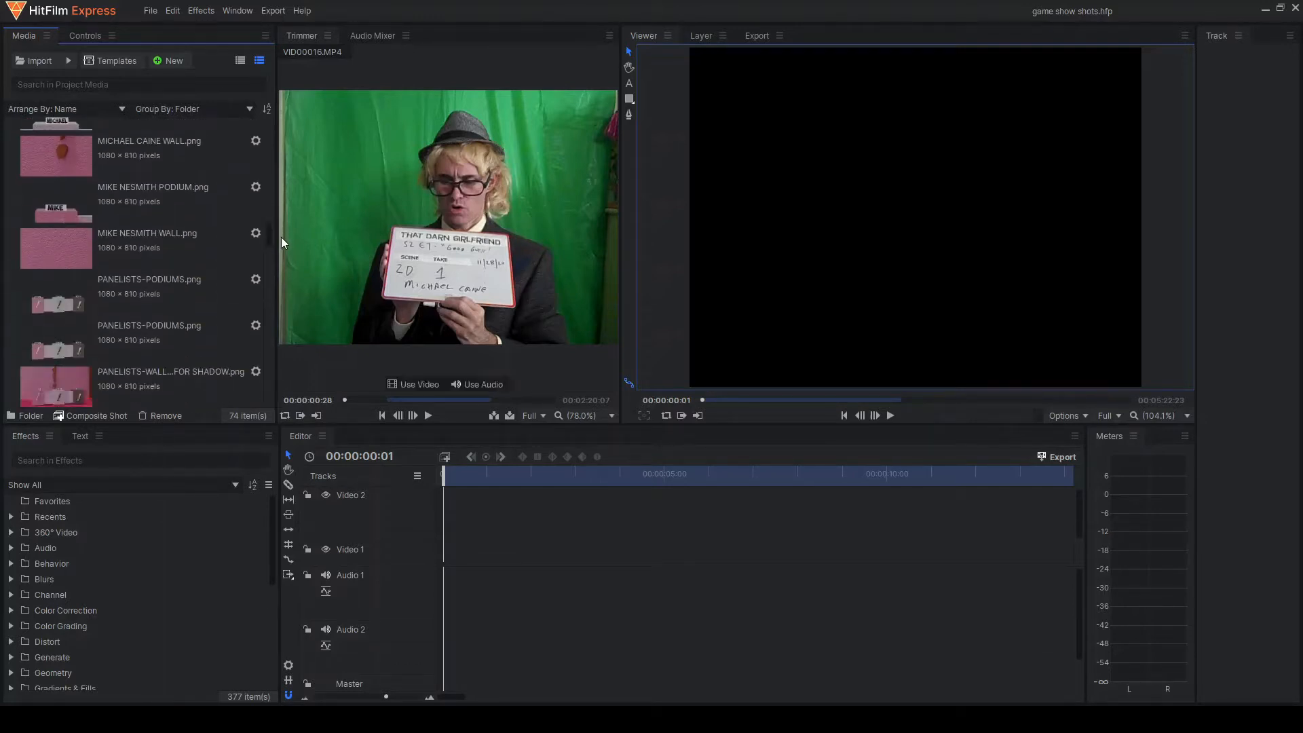
left_click(61, 299)
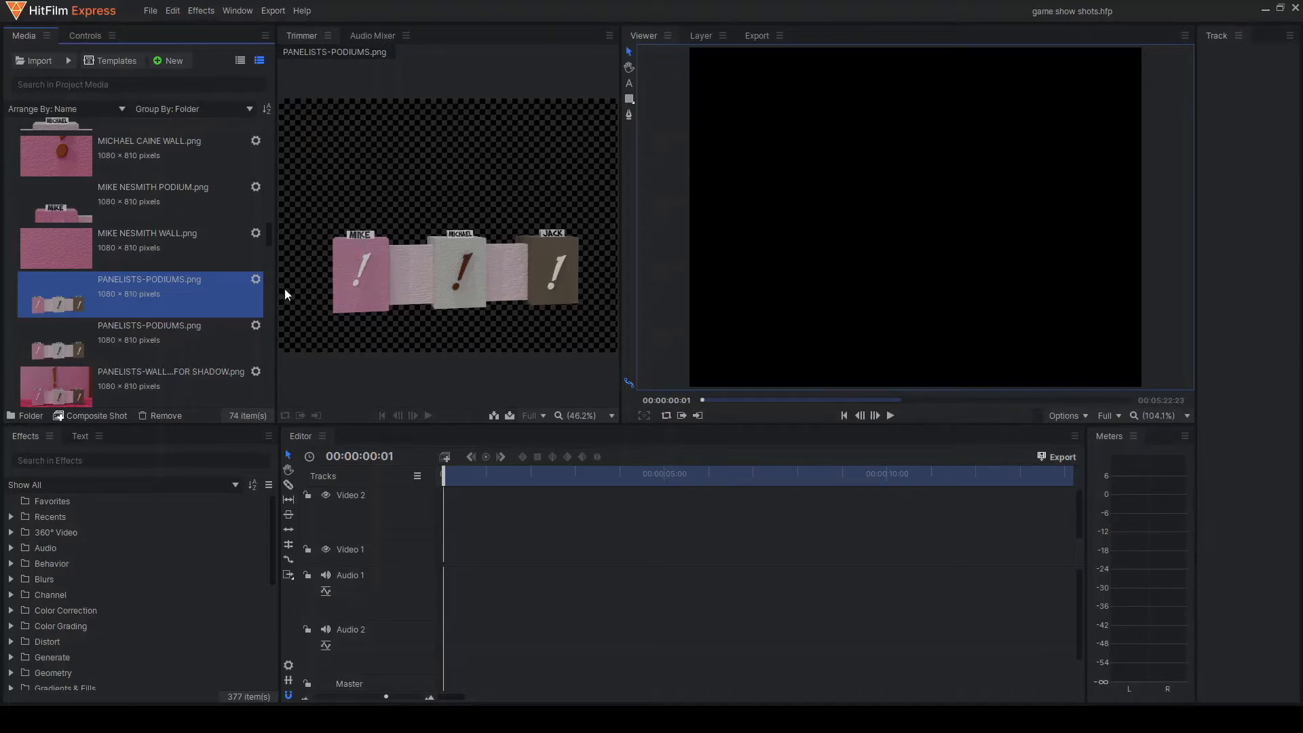
left_click(59, 387)
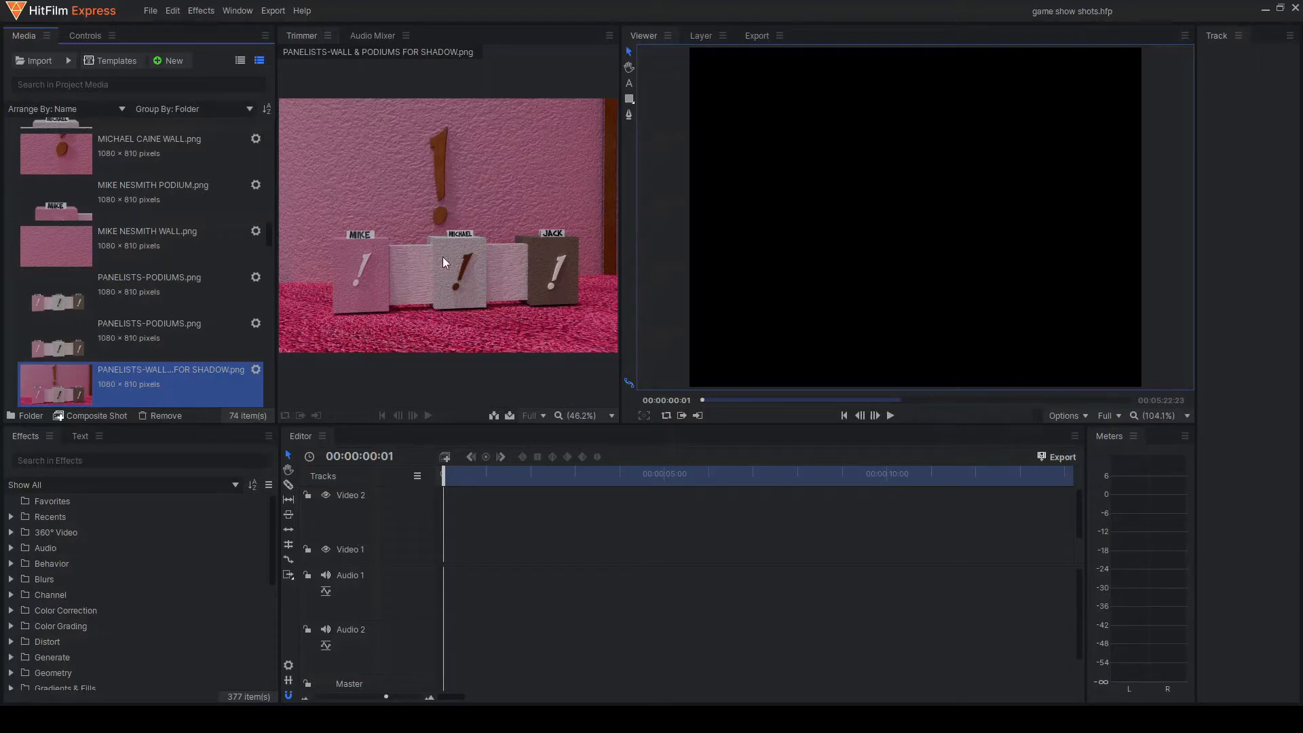
left_click(49, 303)
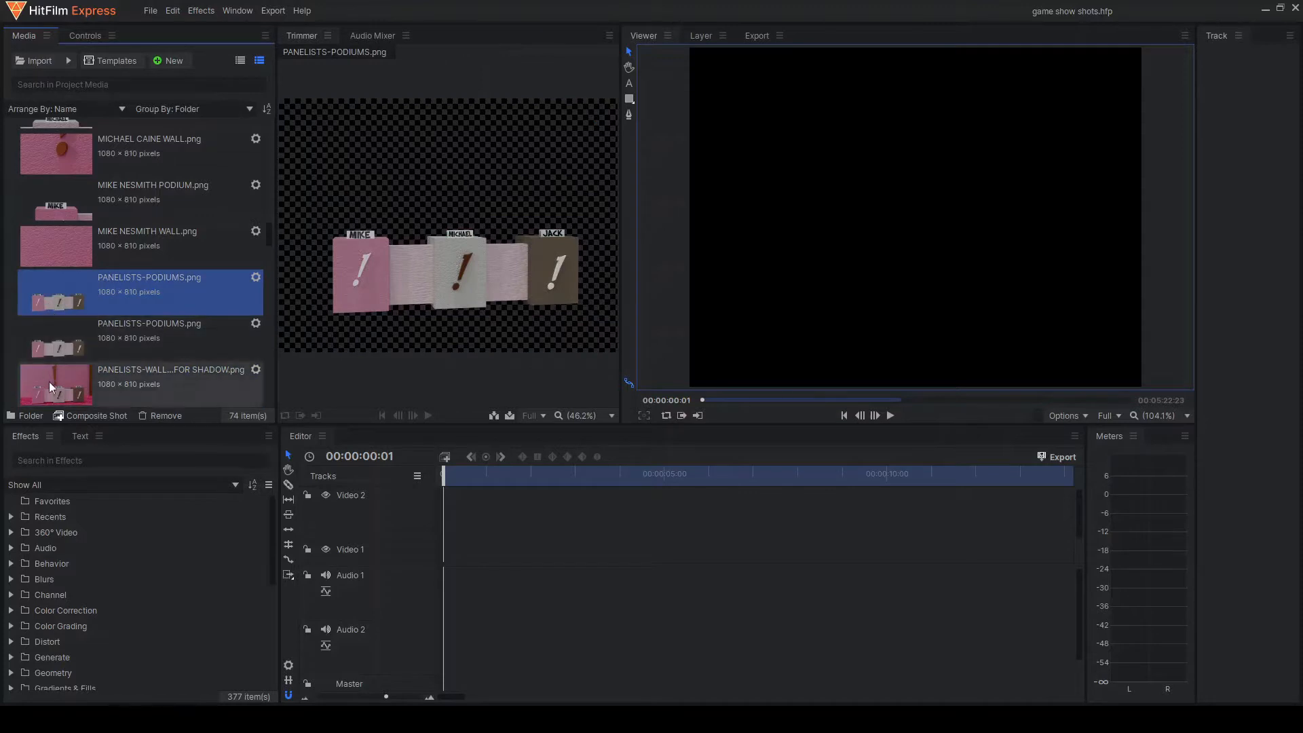
left_click(53, 393)
left_click(49, 281)
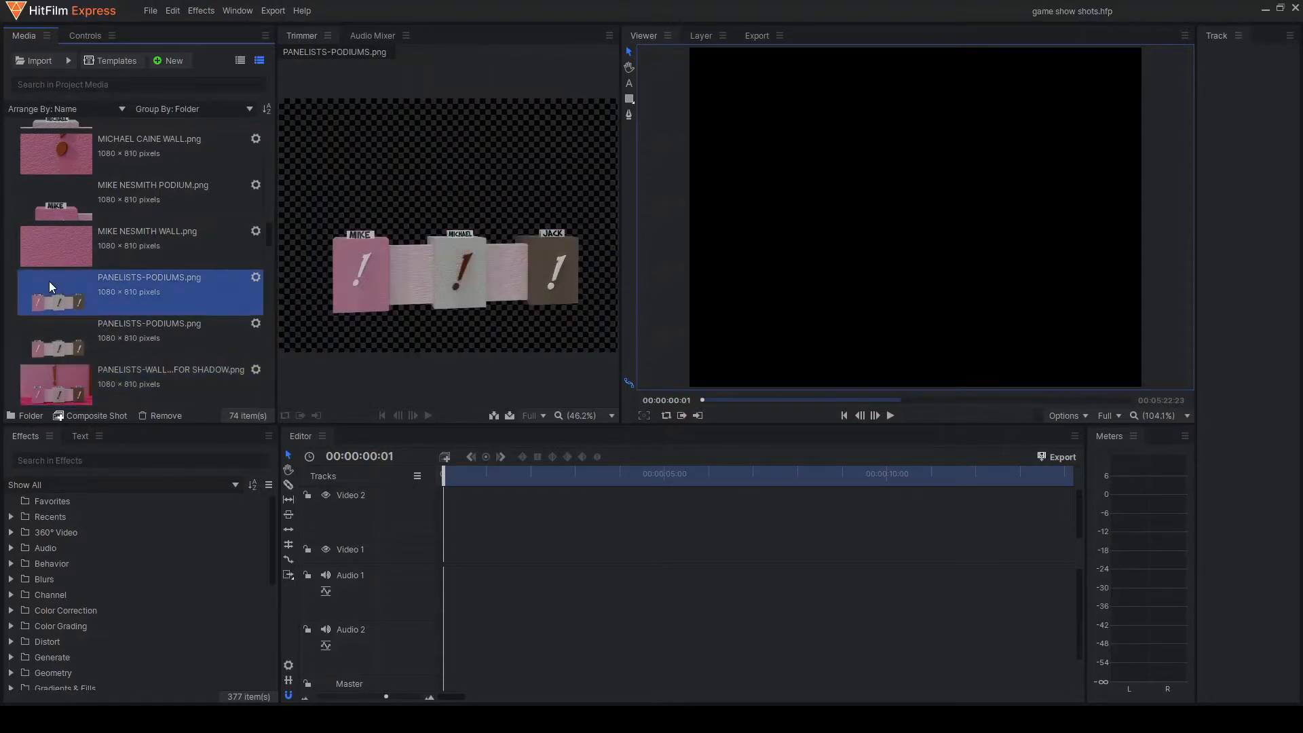
left_click(70, 389)
left_click(68, 295)
left_click(64, 381)
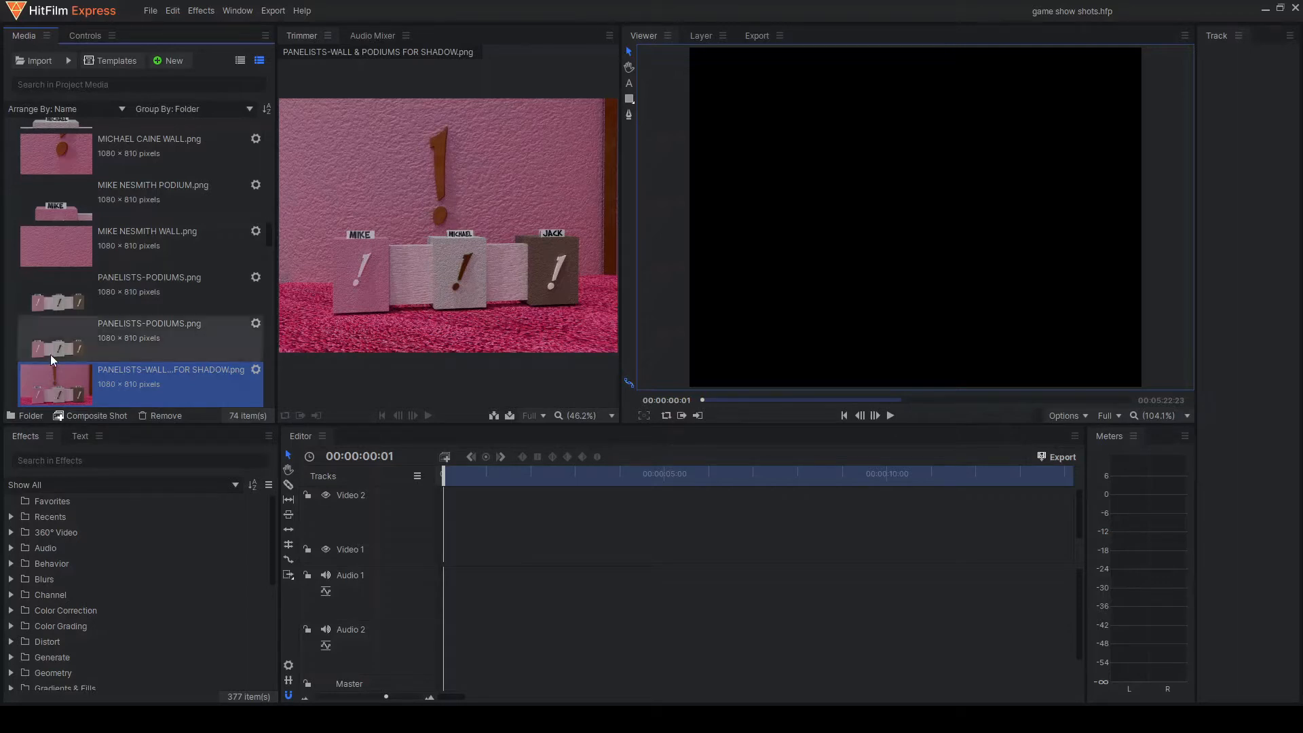
left_click(48, 308)
left_click(50, 392)
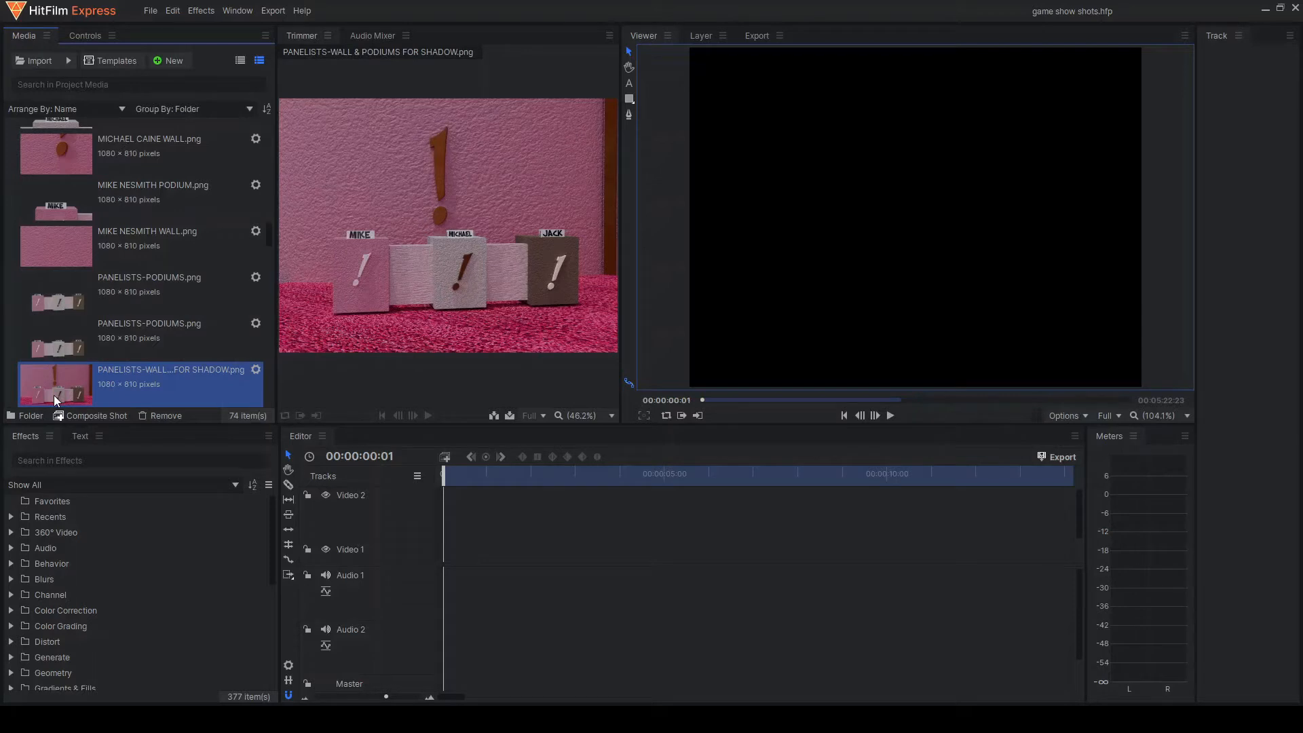
Load VID00015.MP4 for trimming and set its in point at 00:00:30:21
scroll(132, 276, "up", 6)
scroll(132, 276, "up", 5)
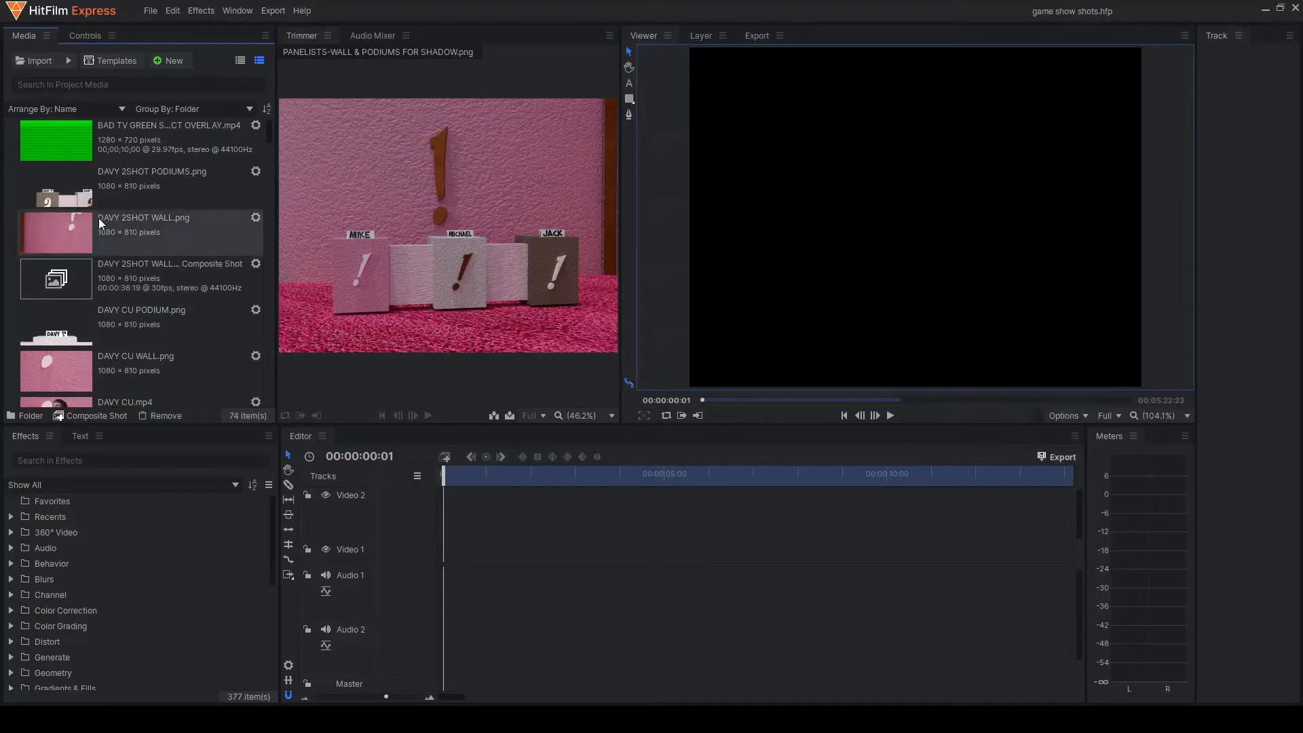
scroll(100, 218, "down", 5)
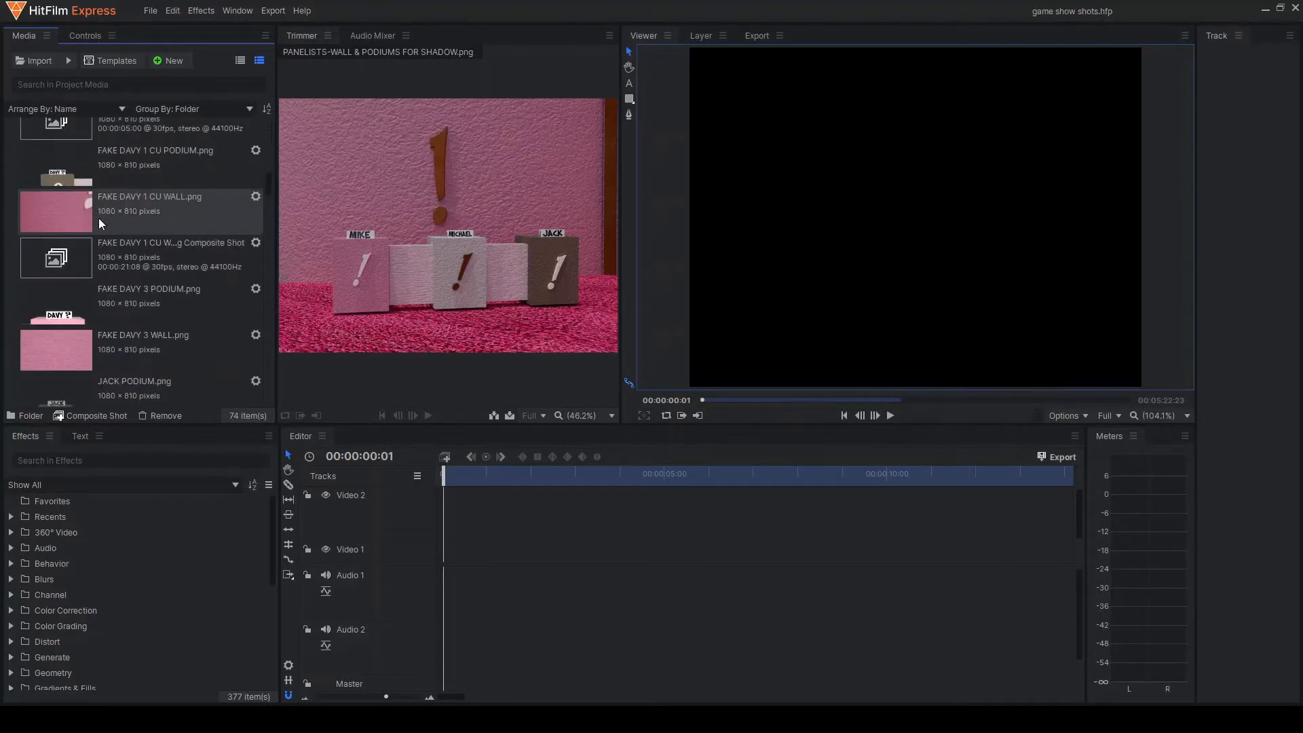
scroll(99, 218, "down", 6)
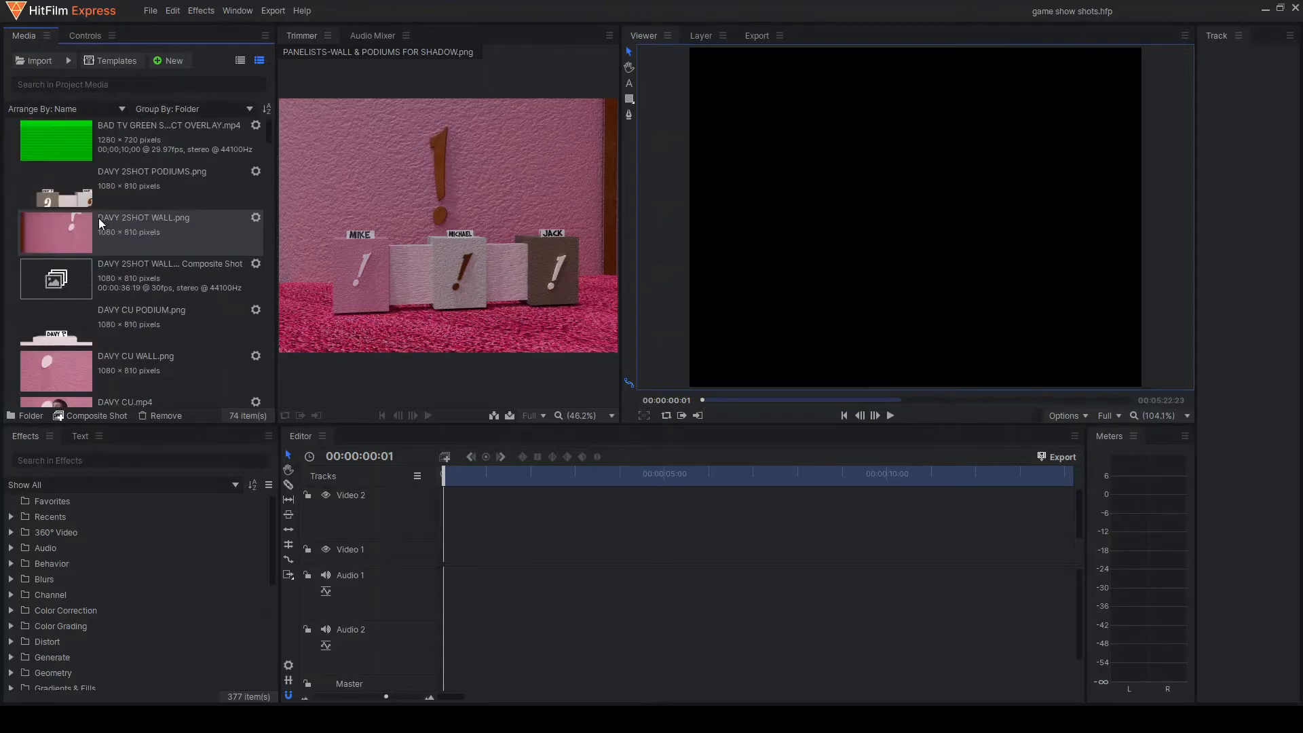
scroll(99, 218, "down", 8)
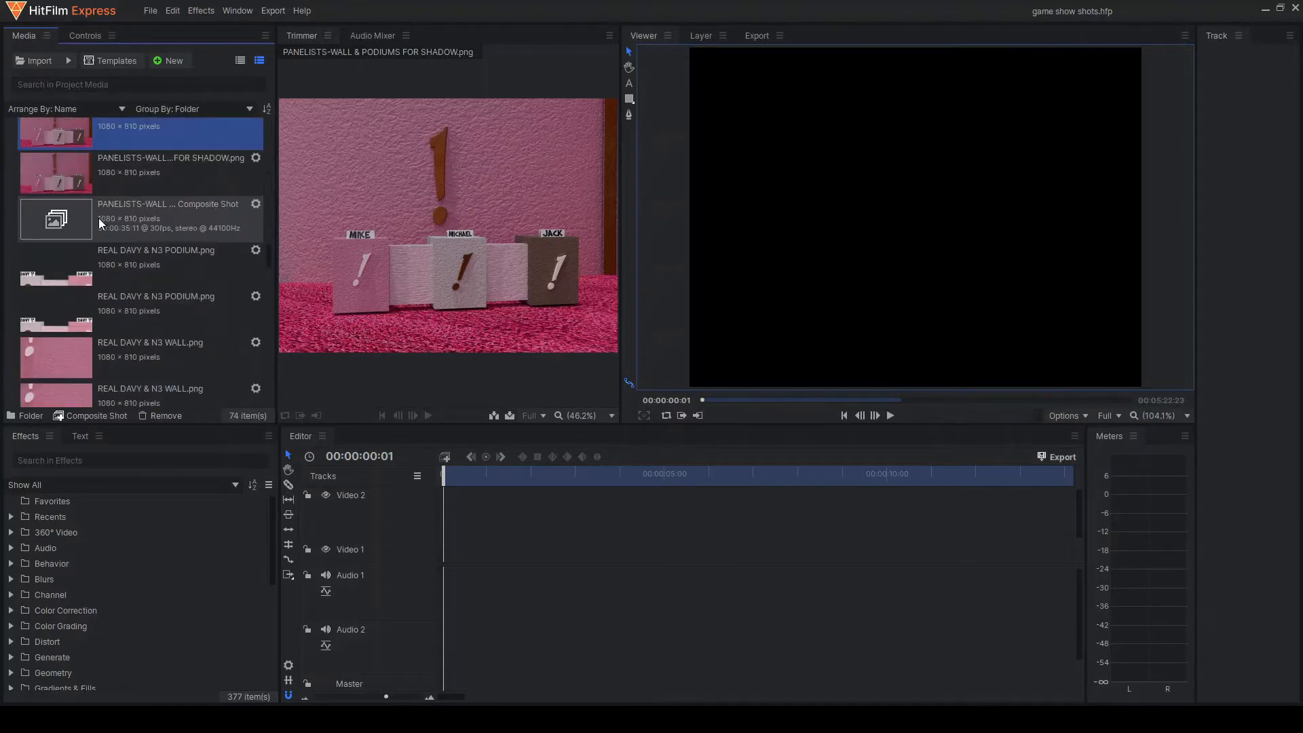
scroll(100, 218, "down", 5)
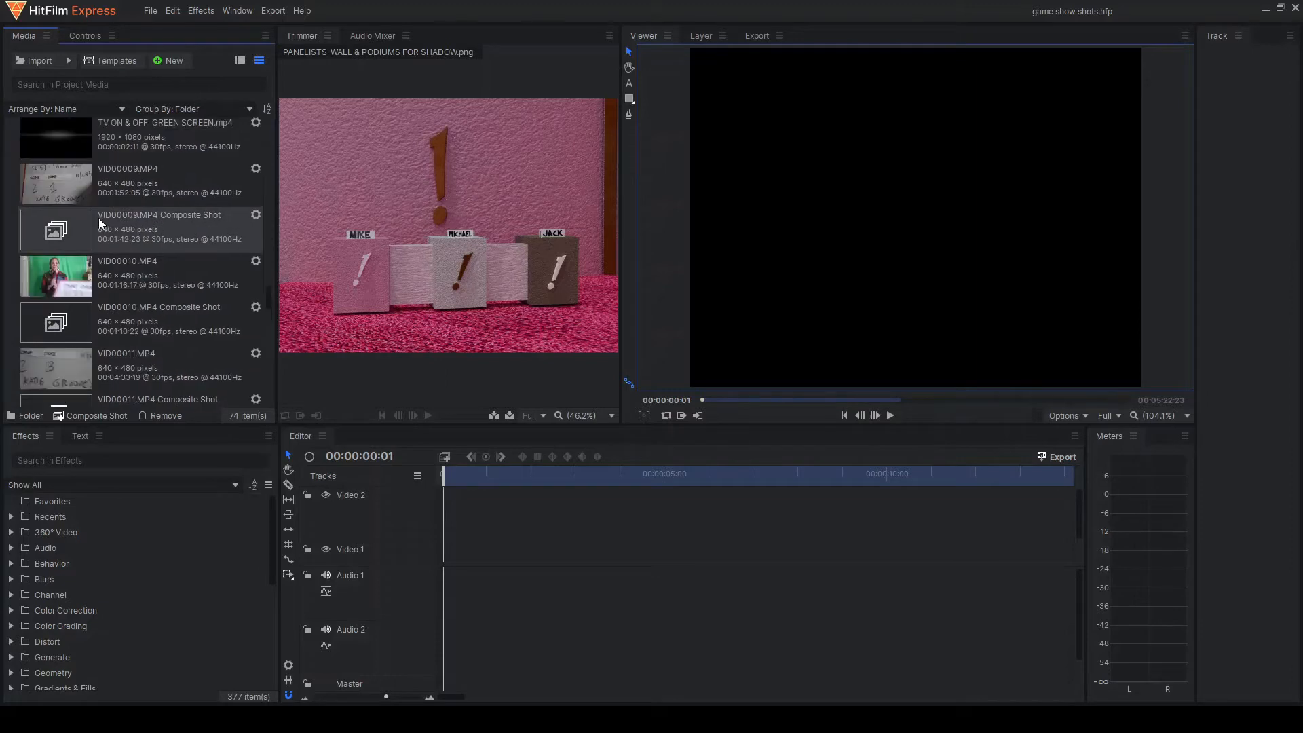
left_click(99, 218)
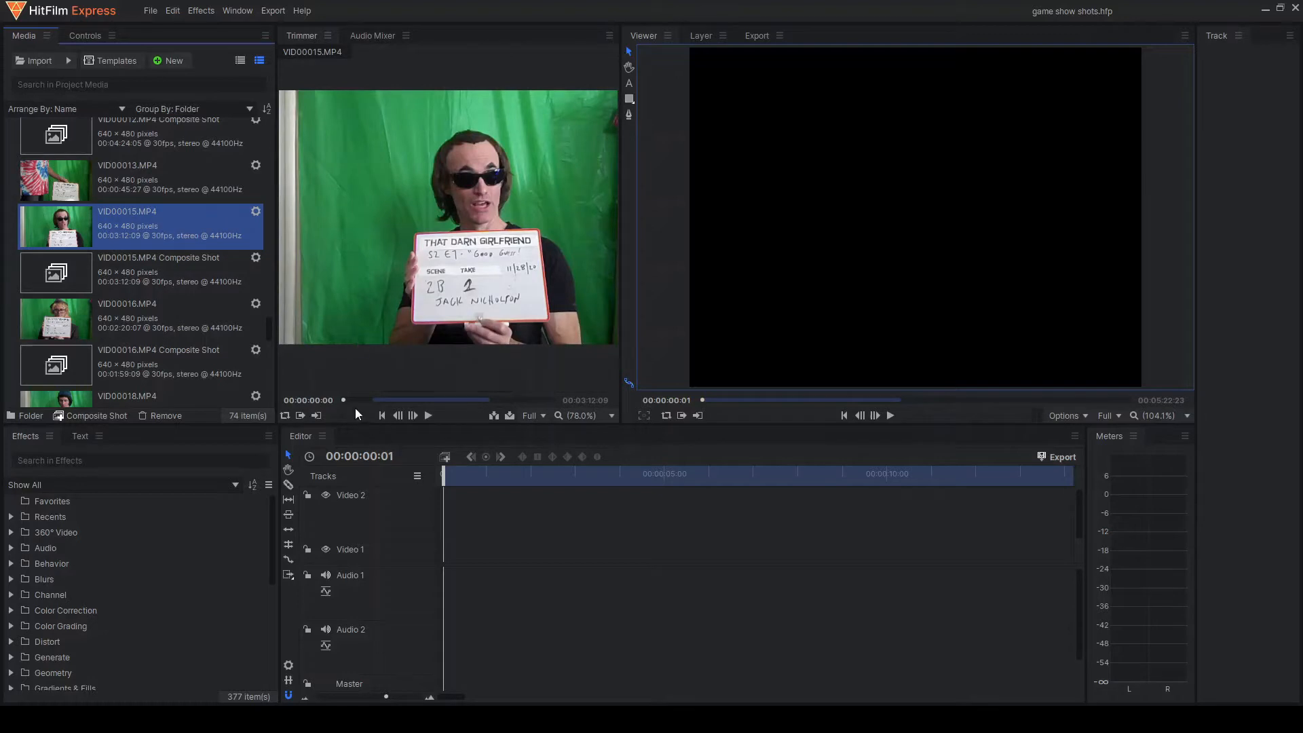
left_click_drag(344, 399, 374, 400)
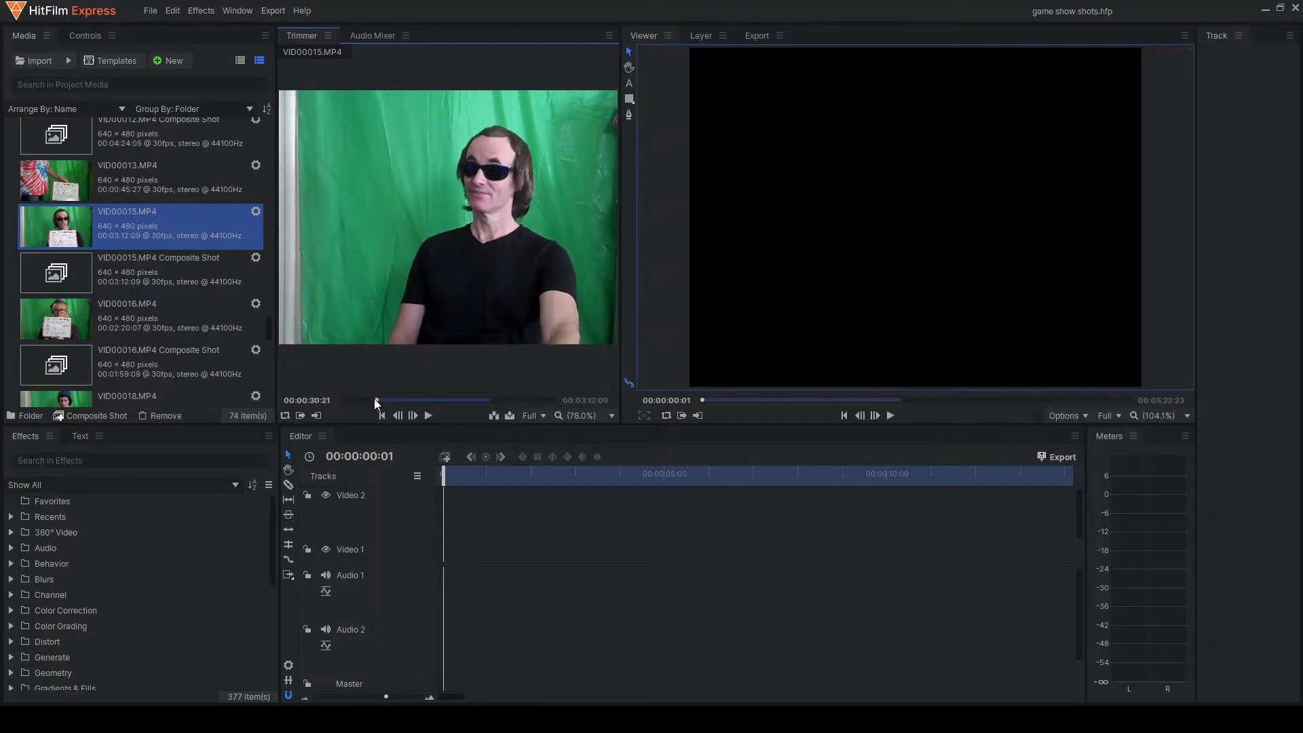
left_click(304, 415)
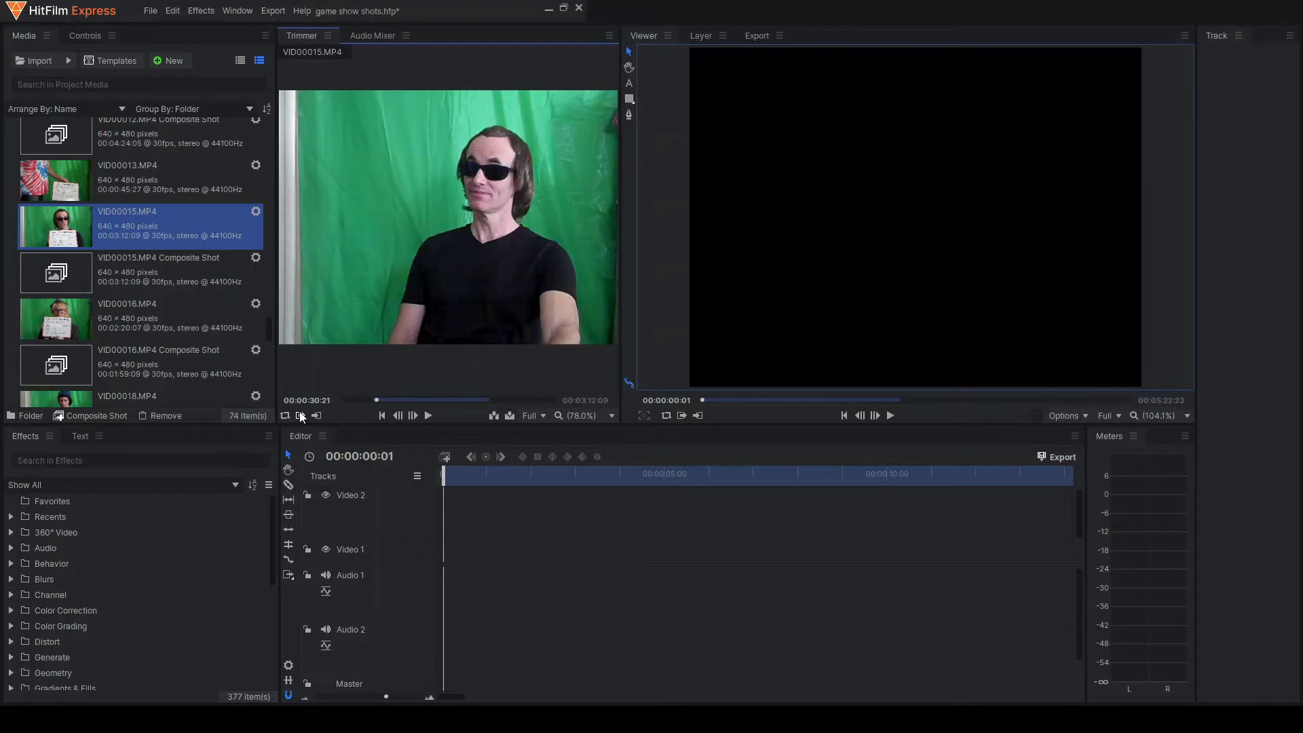
Set the out point of VID00015.MP4 at 00:00:42:01 and place the trimmed video at the start of the Video 1 track
left_click(430, 416)
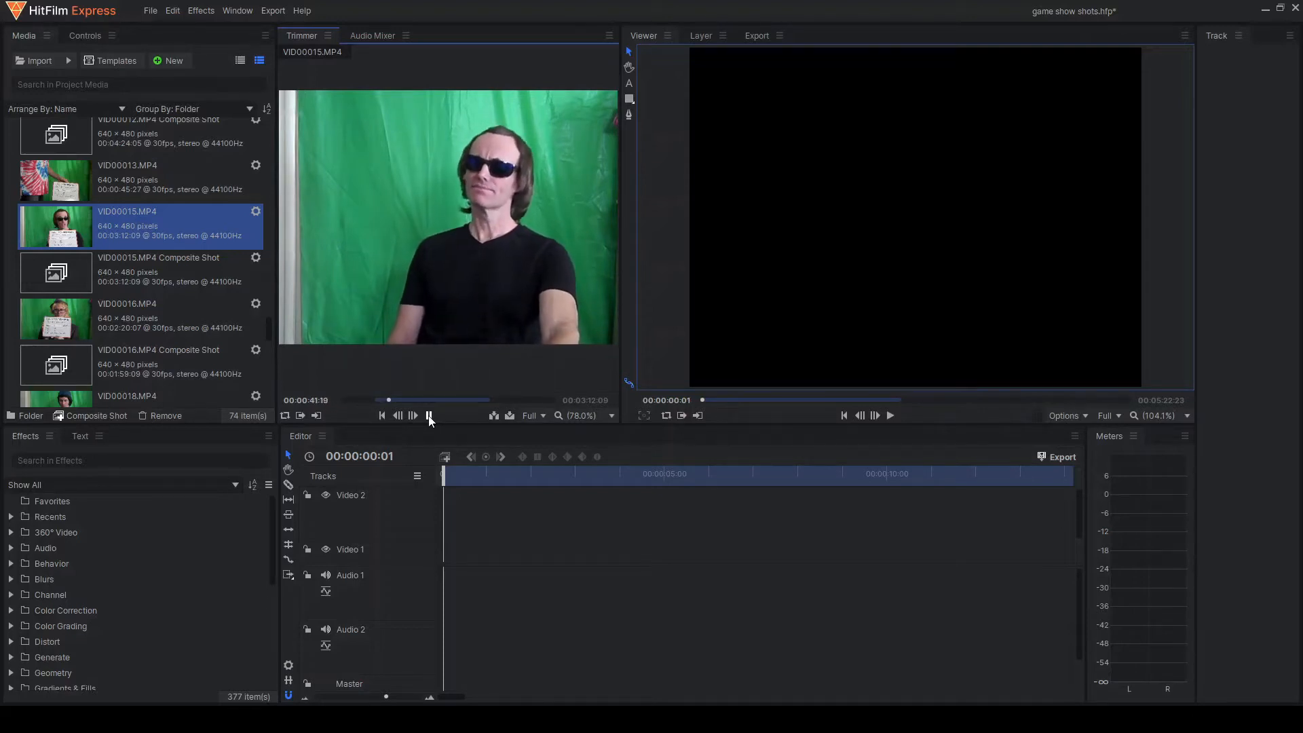
left_click(429, 415)
left_click(316, 415)
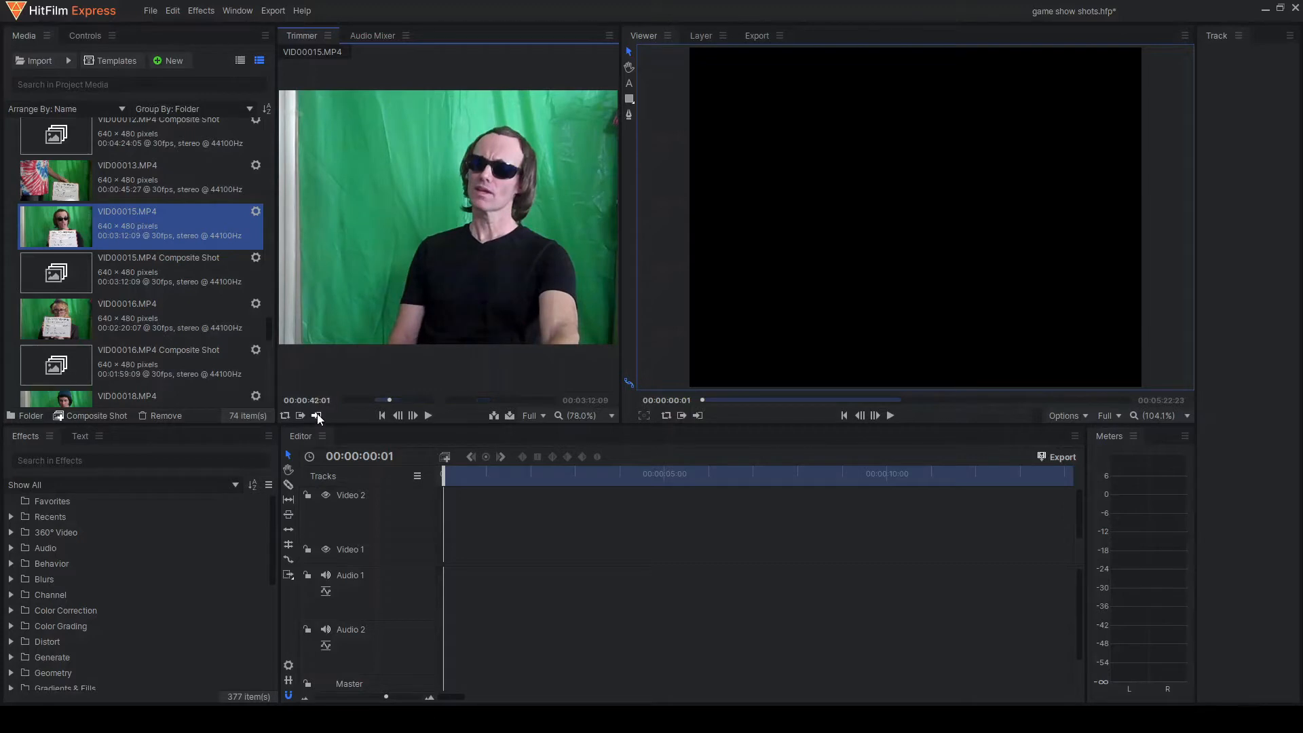
mouse_move(392, 201)
left_click_drag(406, 381, 446, 553)
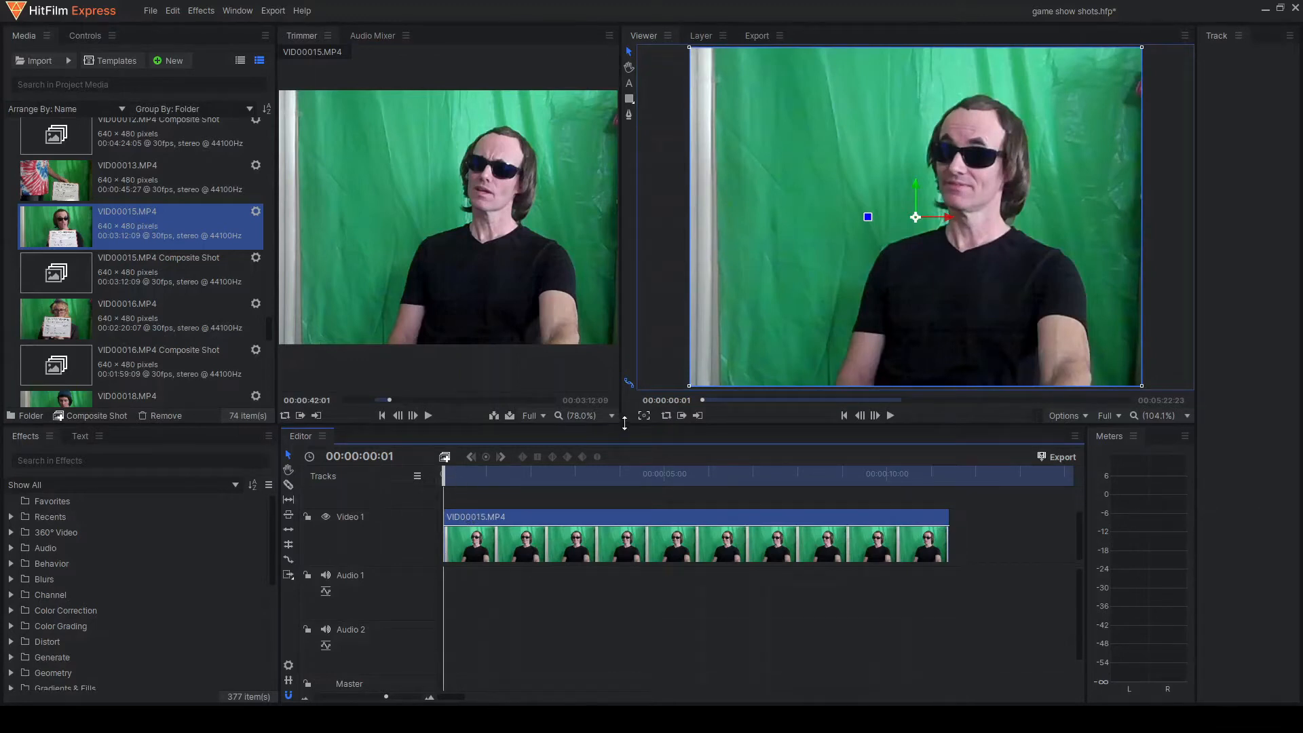
Play the timeline from the start and stop the playhead at 00:00:02:26
left_click(890, 416)
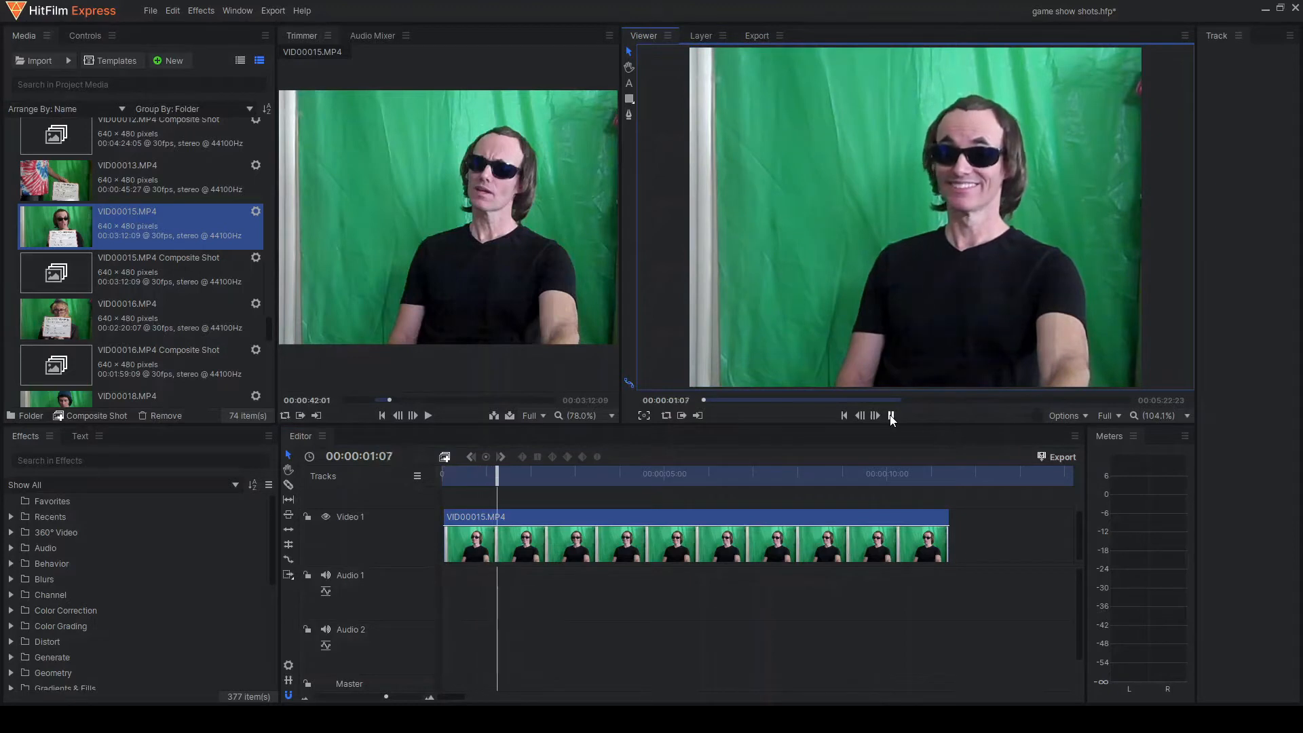
left_click(891, 416)
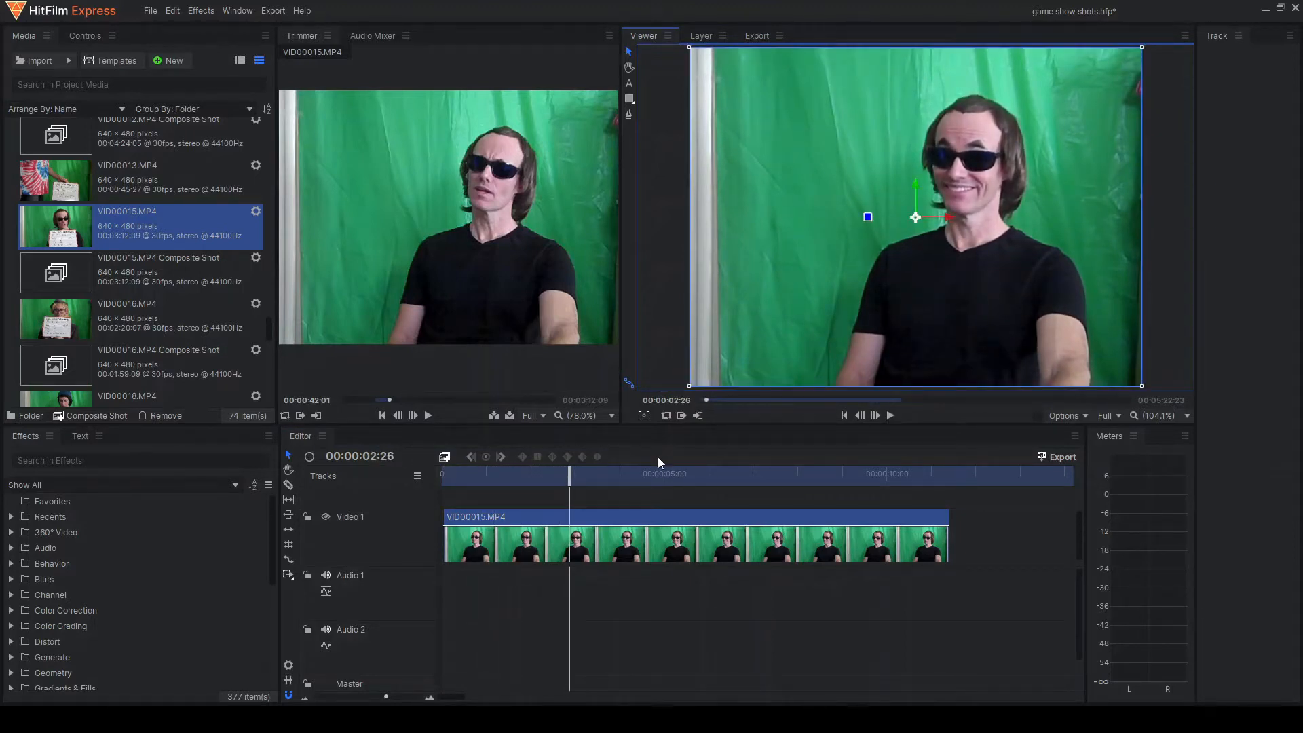
Try to slice the VID00015.MP4 clip at 00:00:02:26 and undo the cut
left_click(289, 485)
left_click(571, 536)
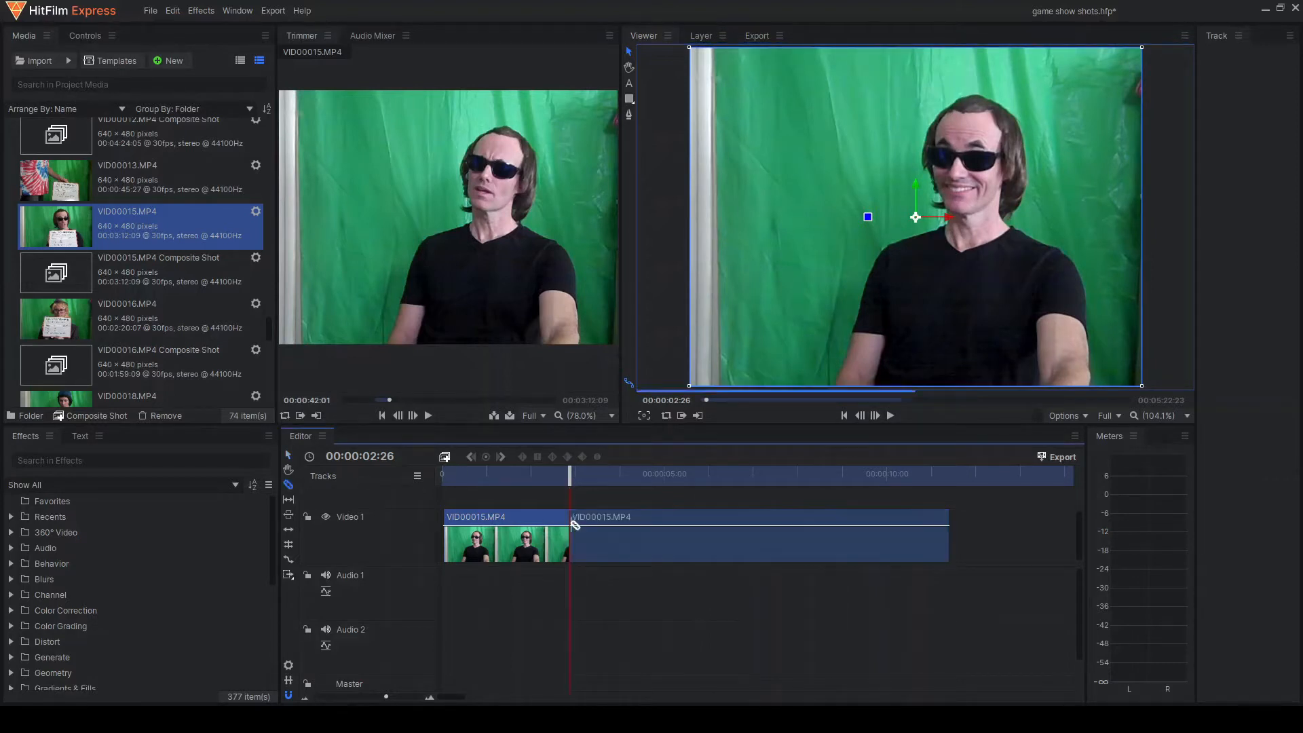
key("ctrl+z")
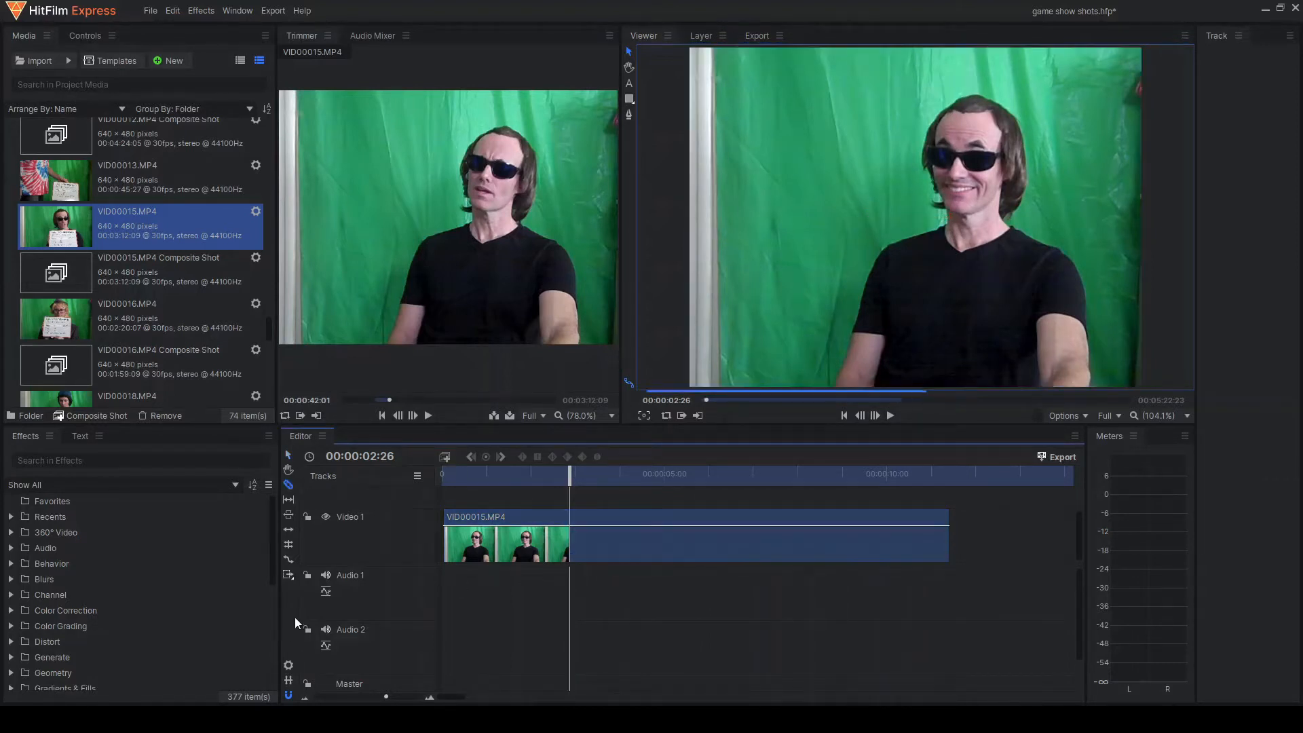
Trim the end of the Video 1 clip back to 00:00:02:26 and convert the clip to a composite shot
left_click(289, 454)
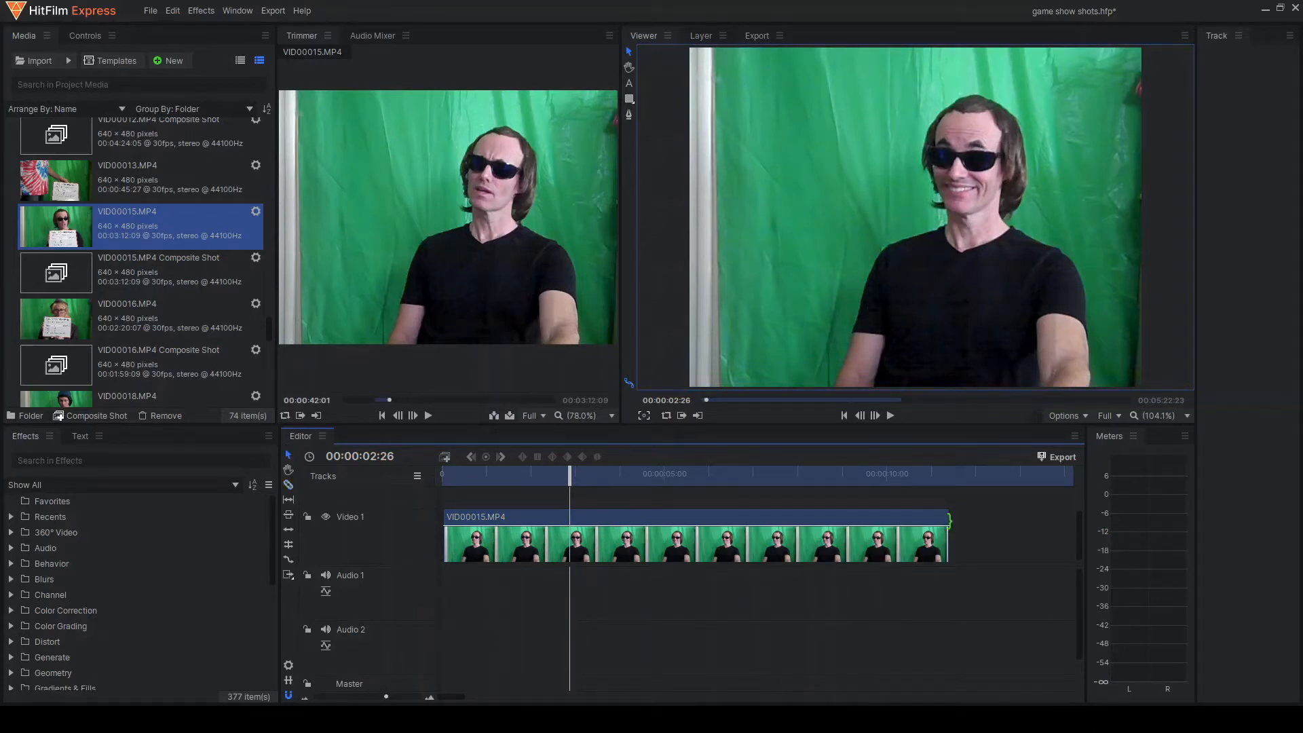
left_click_drag(948, 521, 570, 543)
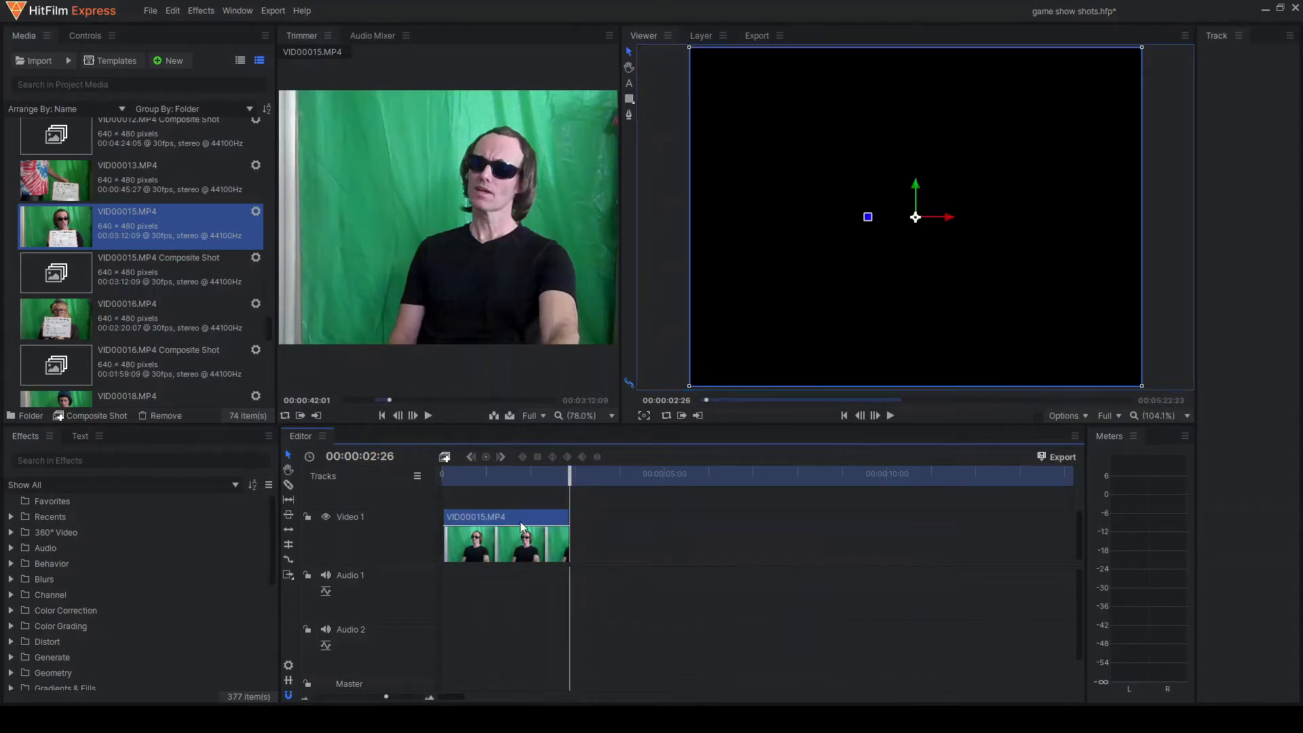
left_click(508, 476)
mouse_move(490, 477)
left_mouse_down()
mouse_move(526, 477)
mouse_move(483, 477)
mouse_move(497, 477)
left_mouse_up()
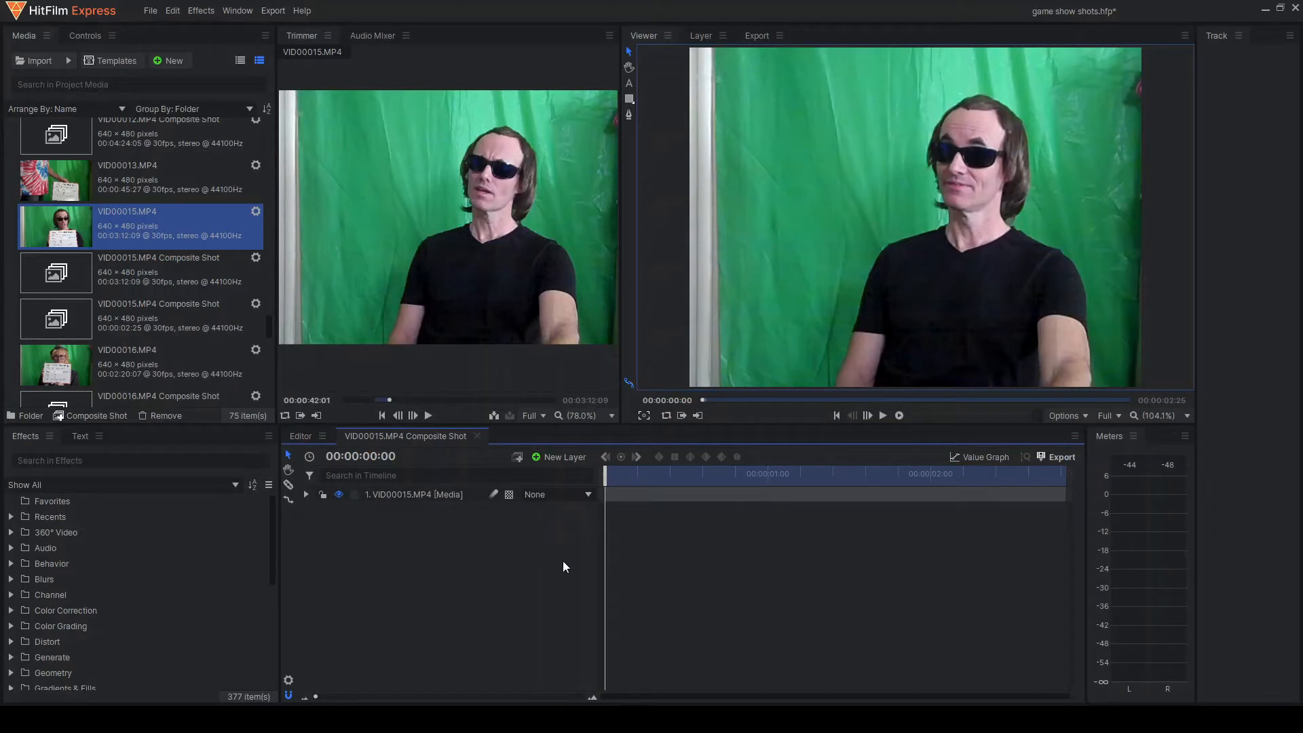
Play through the VID00015.MP4 layer in the composite shot and return the playhead to the start
mouse_move(550, 233)
left_click(441, 495)
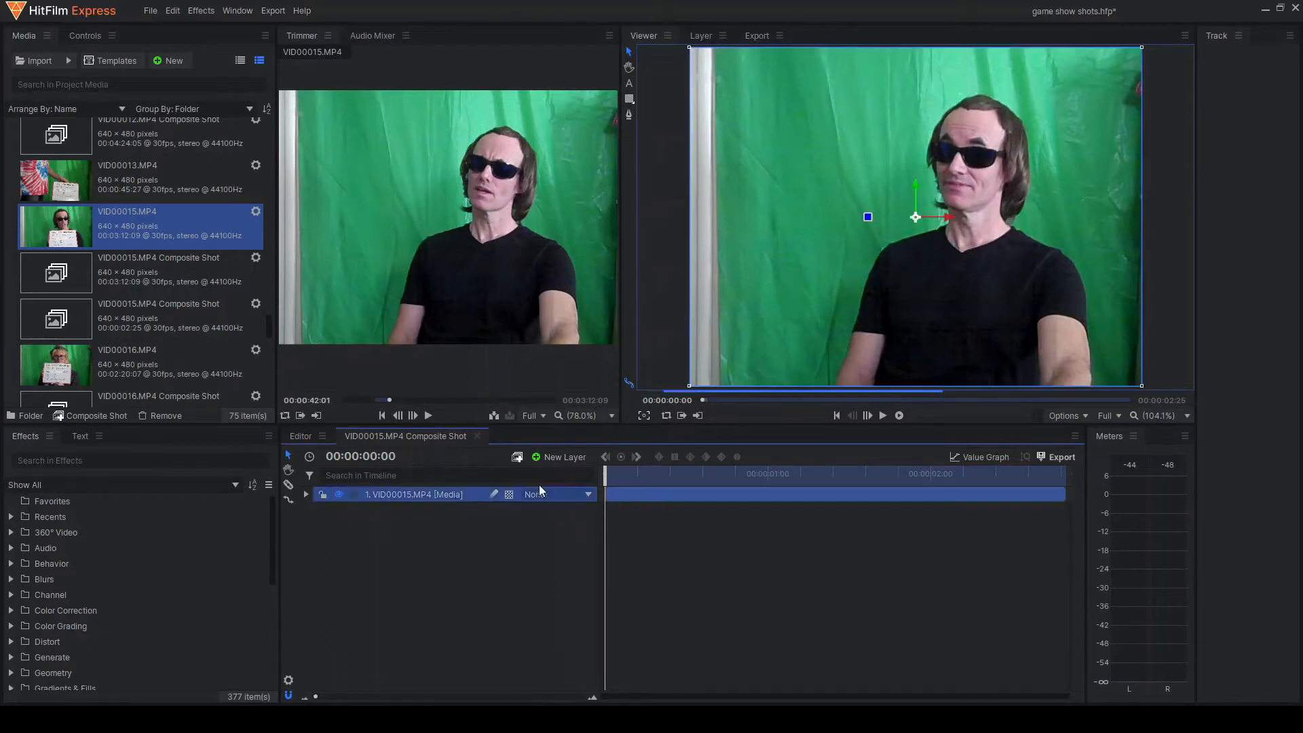
key("space")
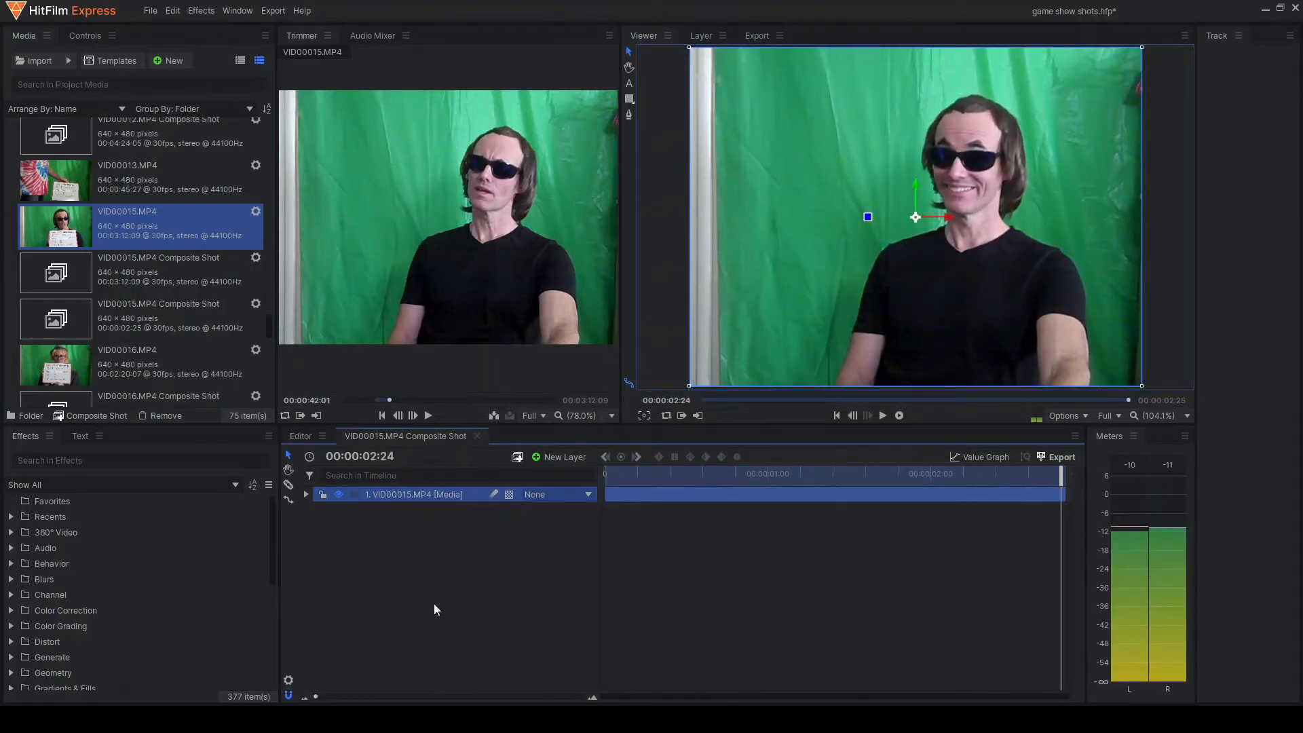
left_click_drag(1062, 472, 564, 486)
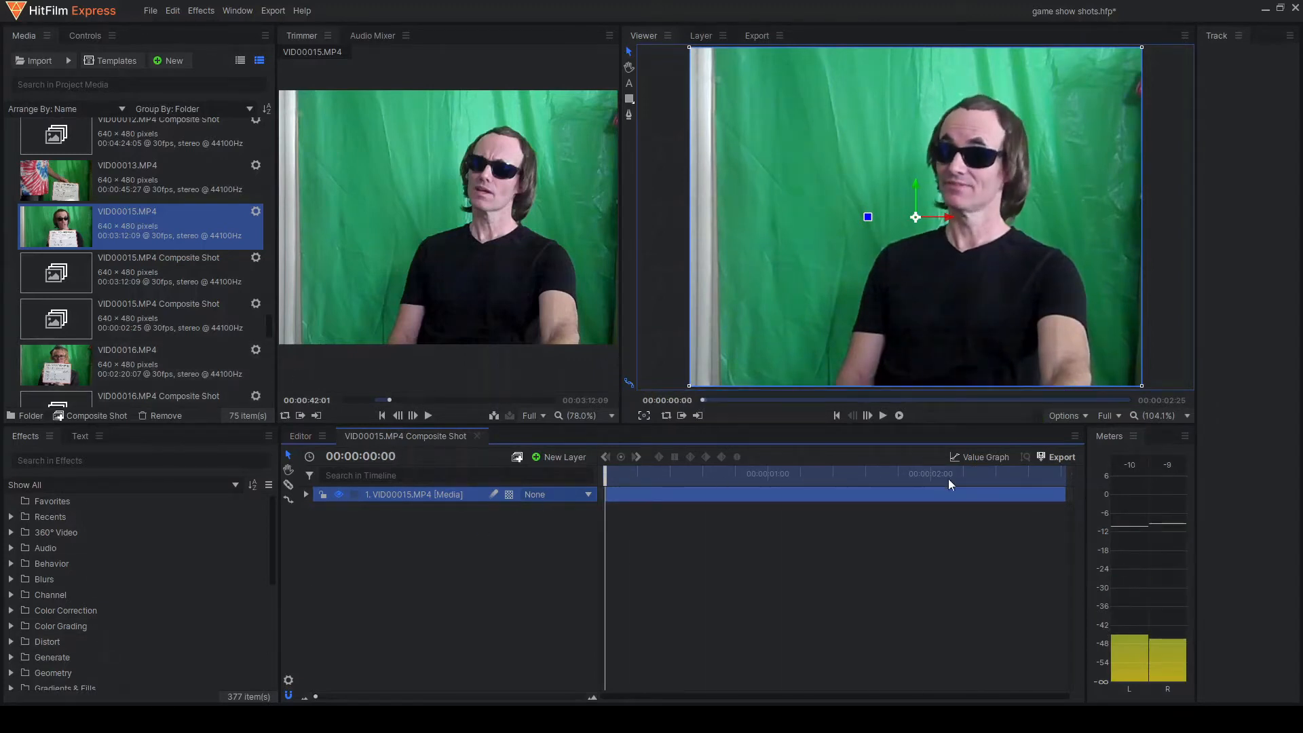
Add PANELISTS-WALL & PODIUMS FOR SHADOW.png to the composite shot as a layer beneath VID00015.MP4
scroll(86, 258, "down", 10)
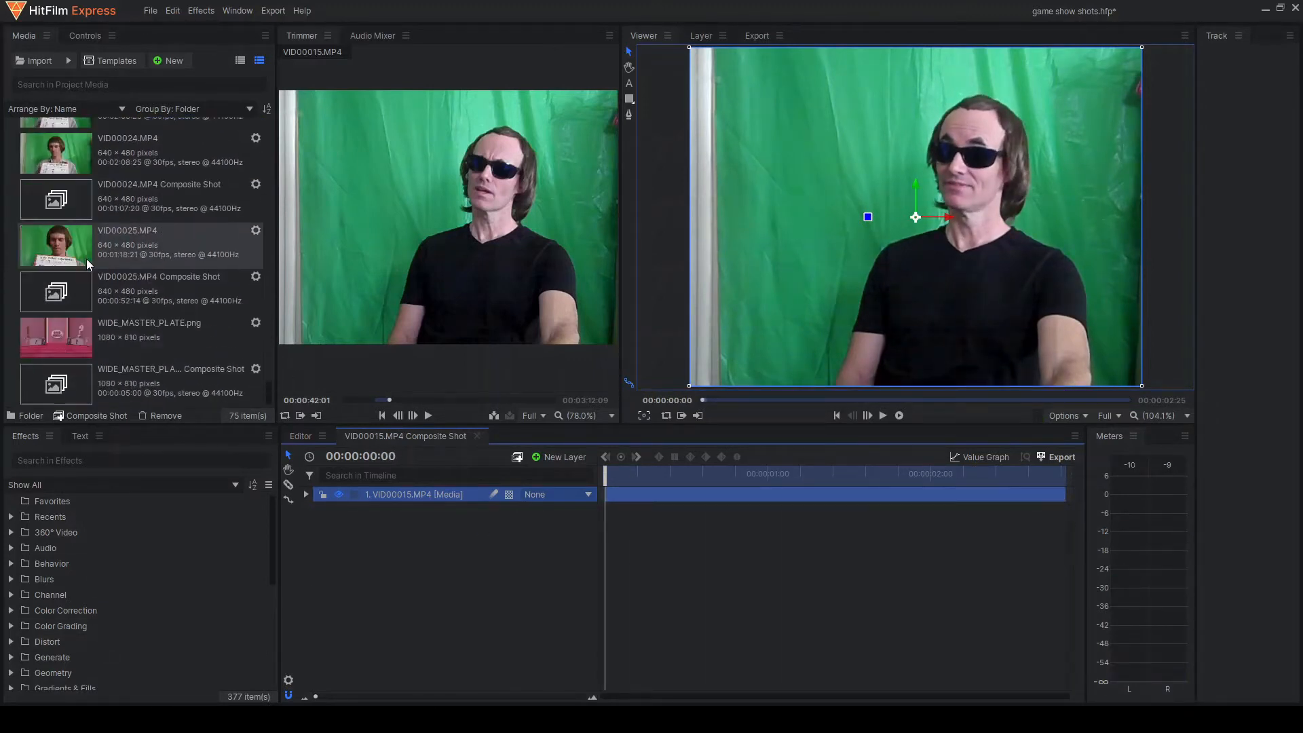
scroll(87, 259, "down", 10)
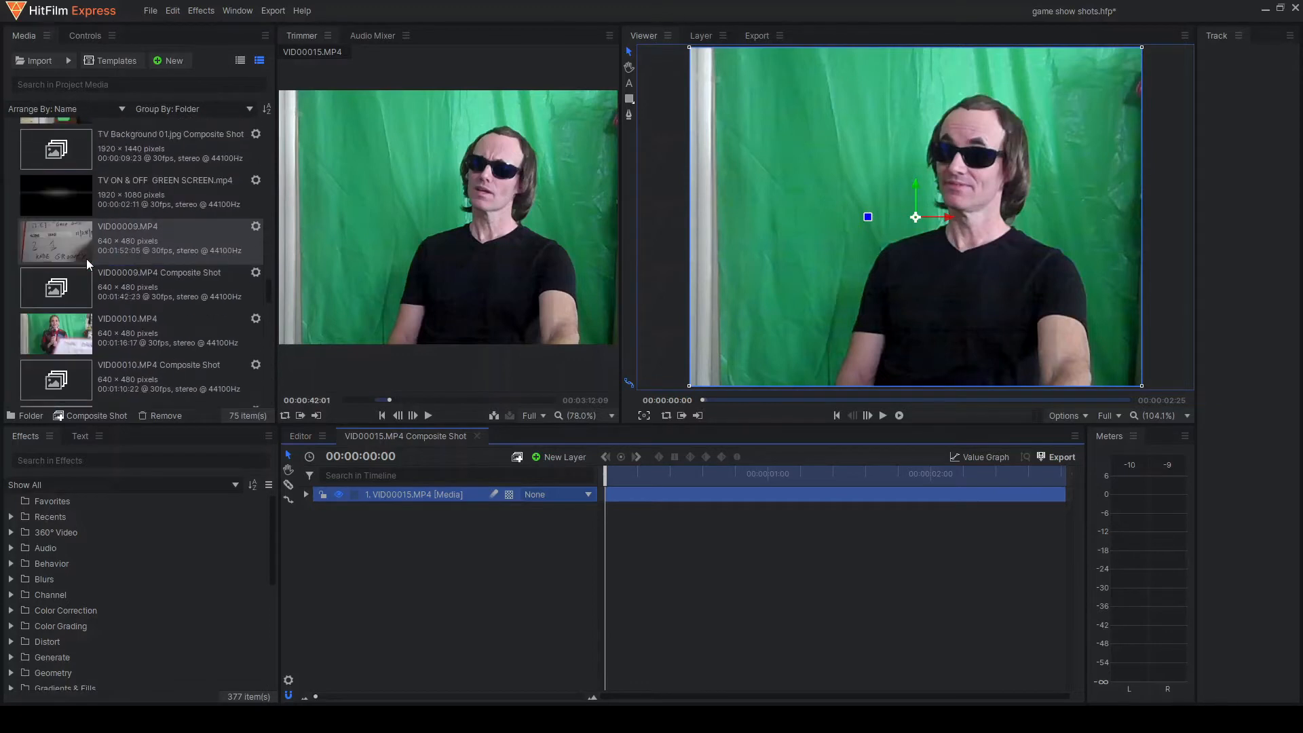
scroll(86, 258, "up", 3)
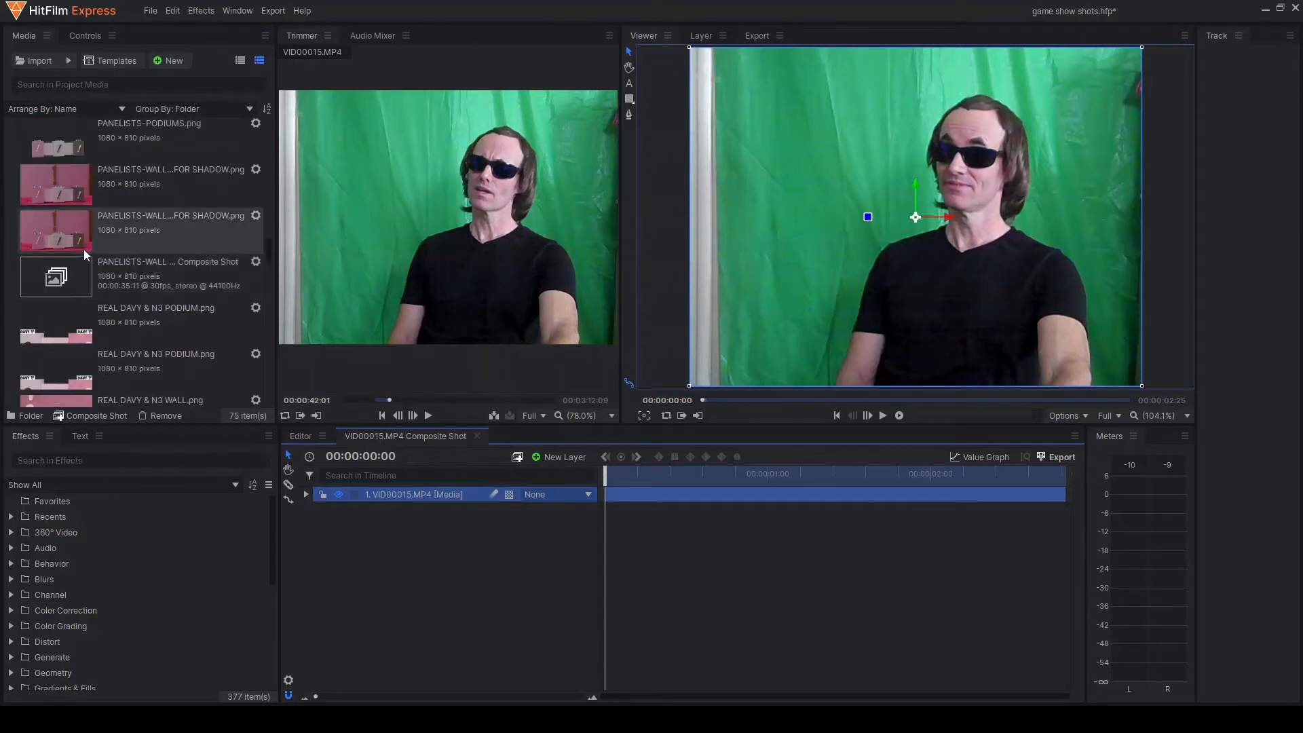
left_click(71, 200)
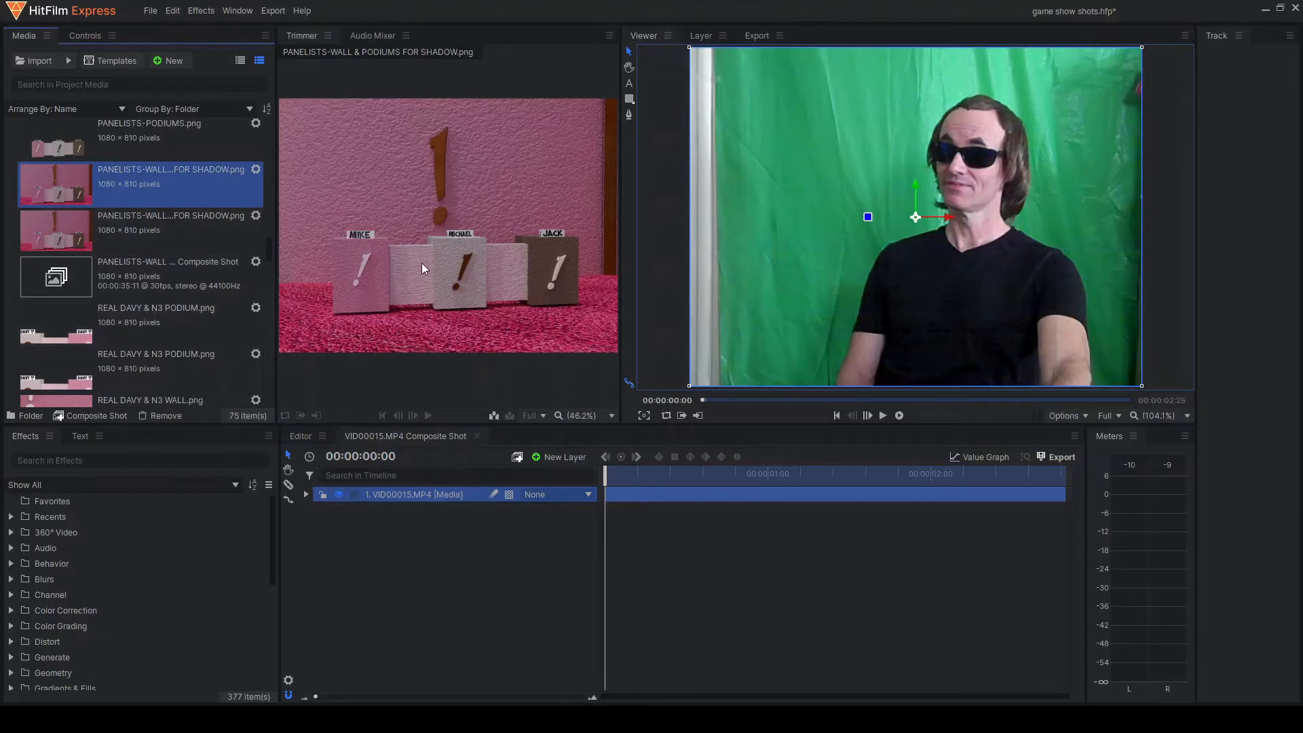
left_click_drag(444, 250, 401, 513)
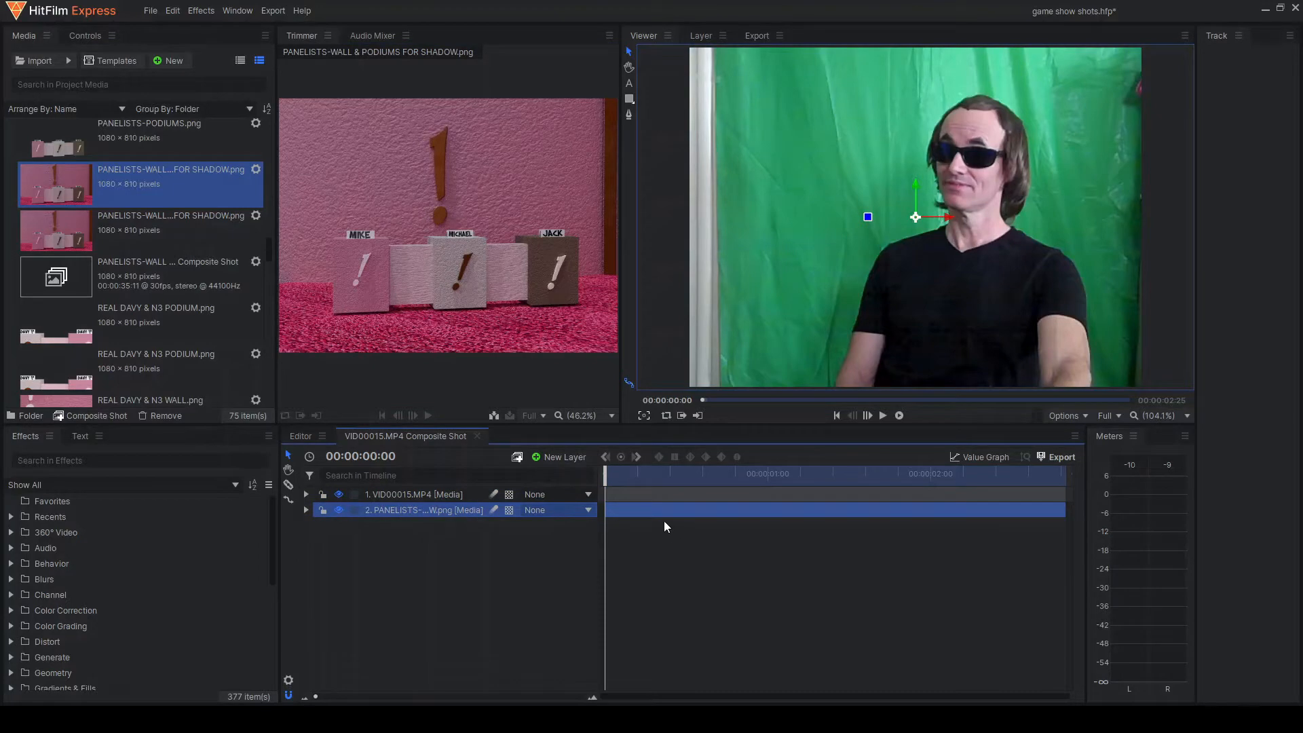
Hide the VID00015.MP4 layer and fit the PANELISTS-WALL & PODIUMS FOR SHADOW.png layer to the composite shot's frame
left_click(339, 495)
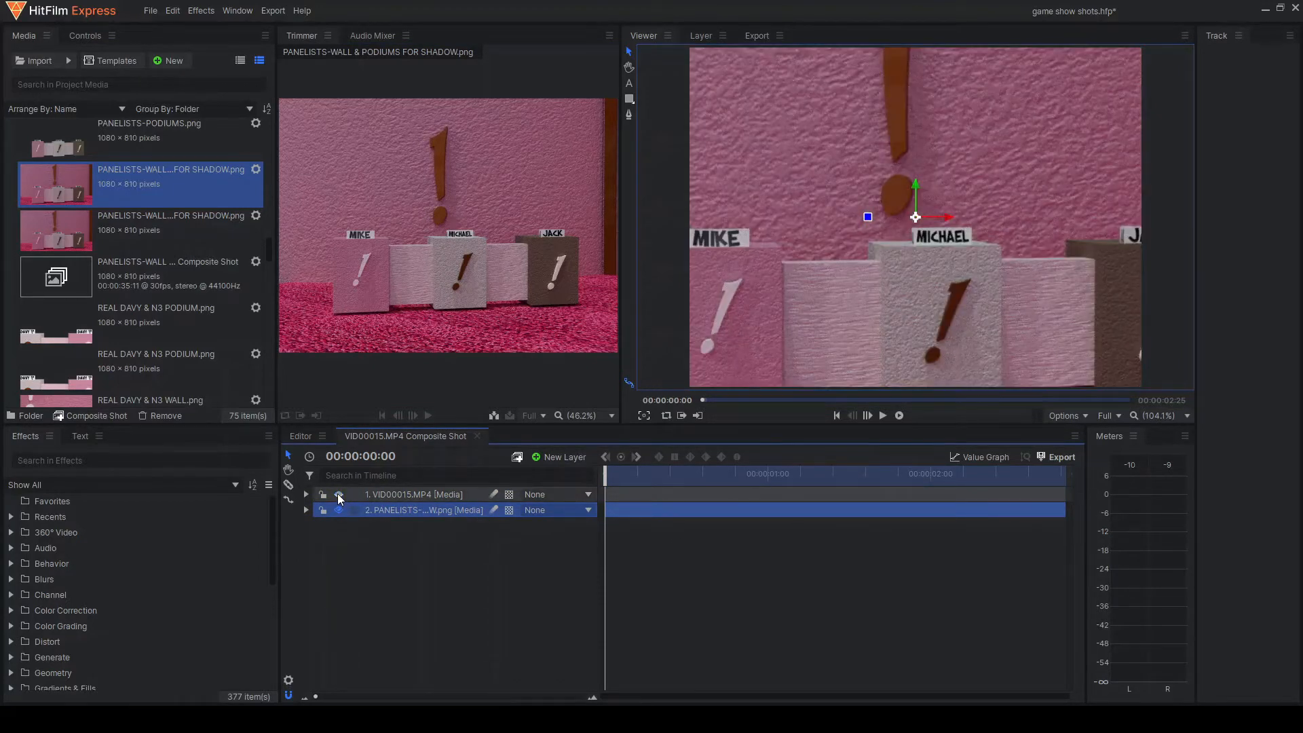
left_click(338, 495)
left_click(339, 495)
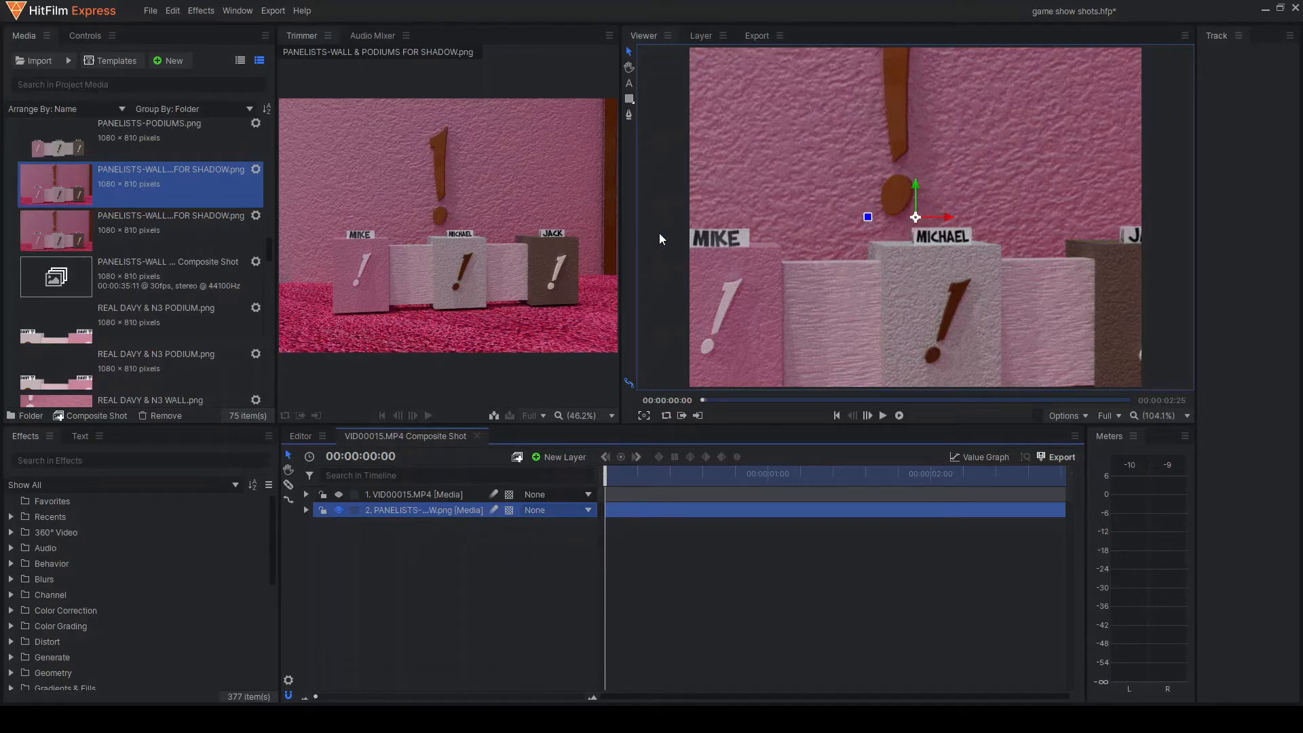
key("alt+f")
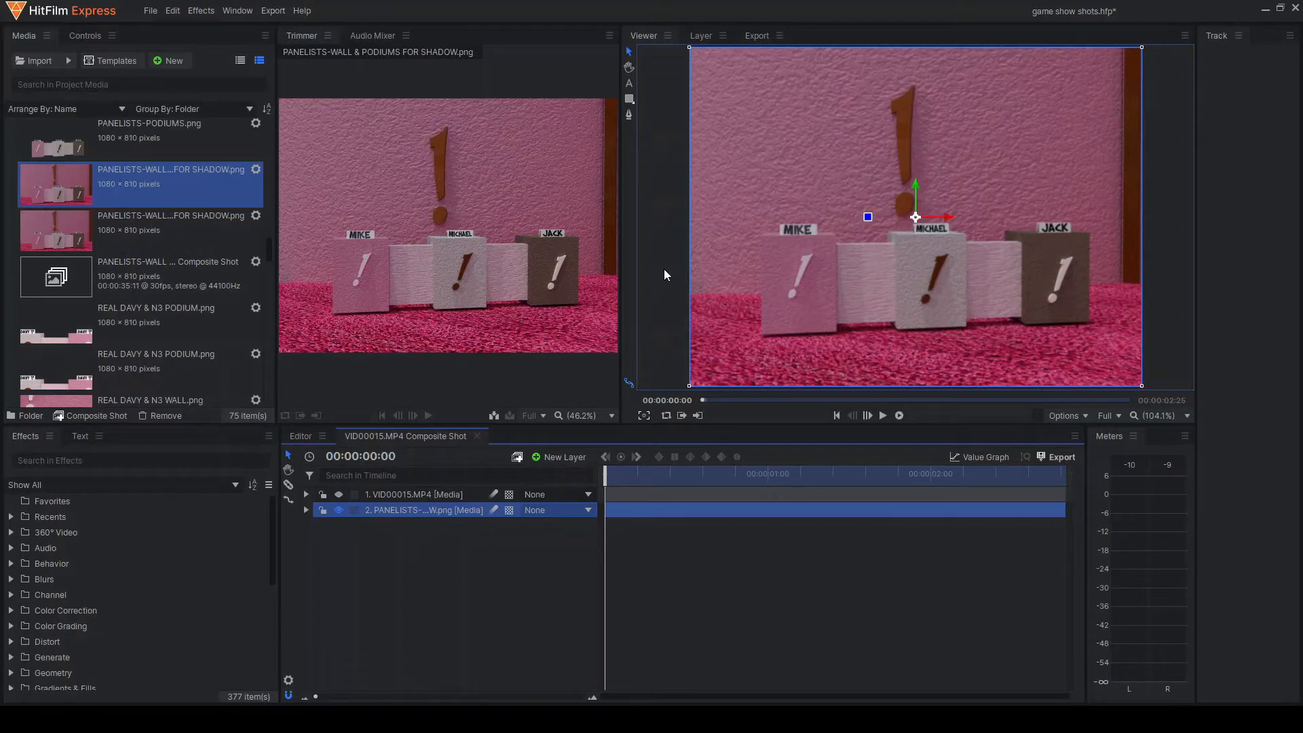
Show the VID00015.MP4 layer again, scale it down and place it just above the brown podium
left_click(416, 494)
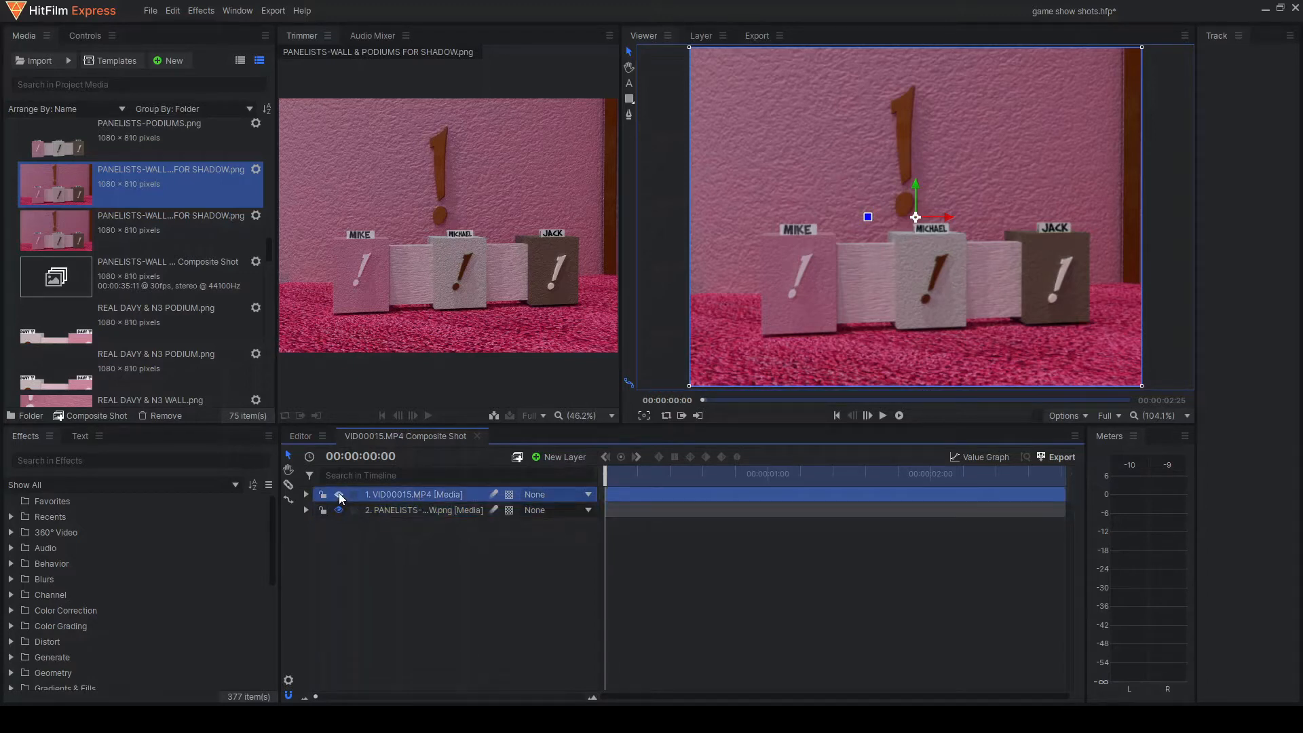
left_click(338, 493)
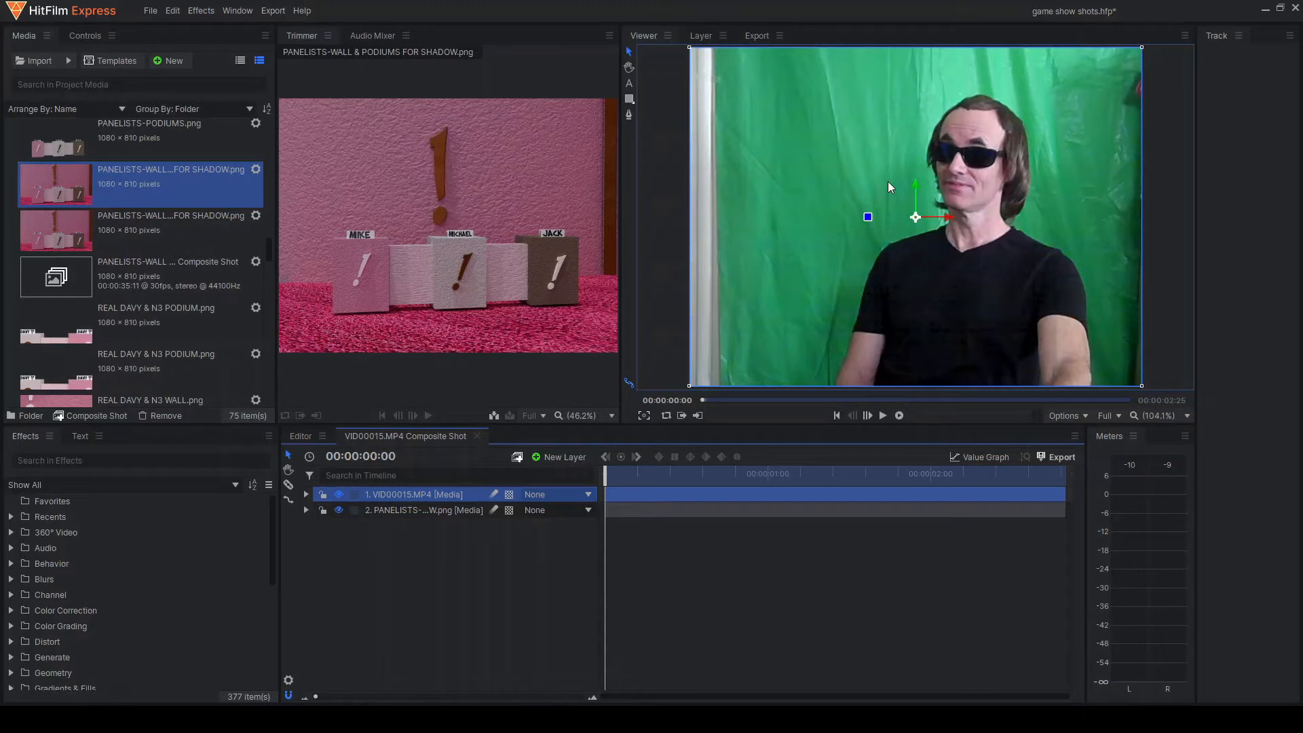
scroll(858, 193, "up", 1)
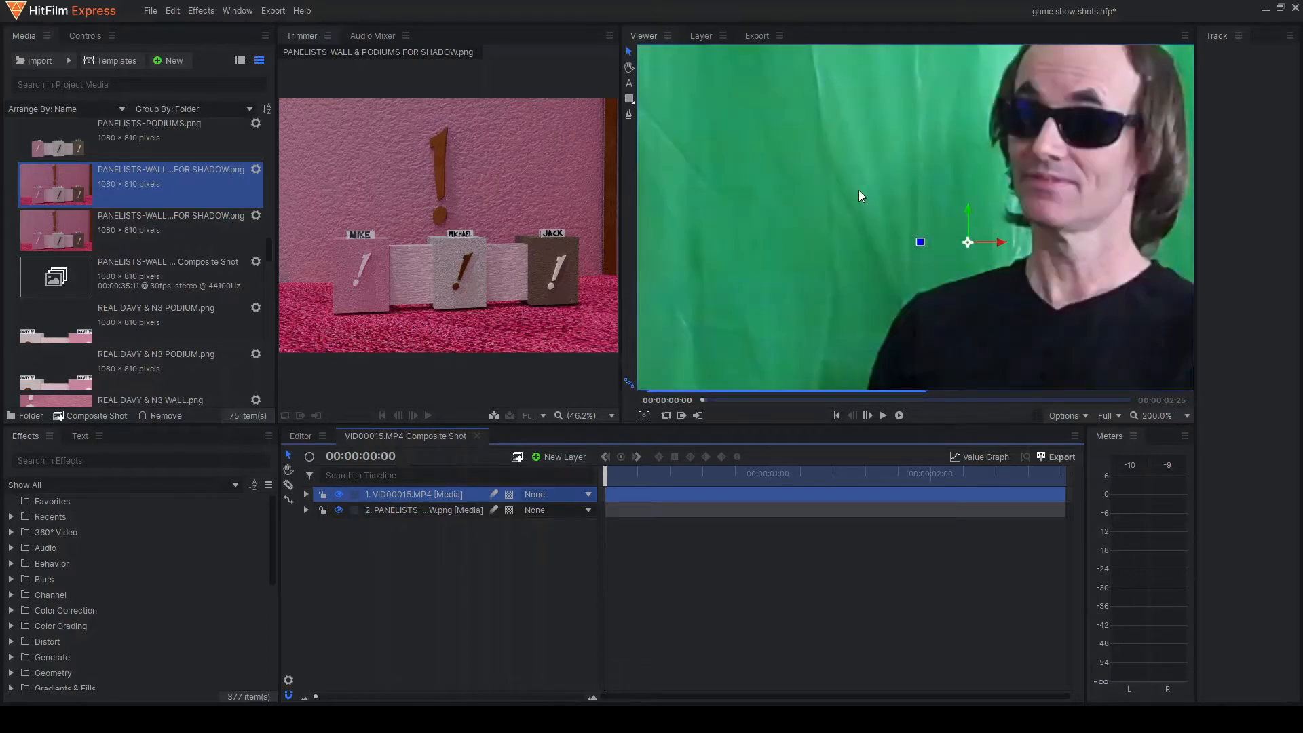
scroll(858, 192, "down", 2)
scroll(859, 195, "down", 1)
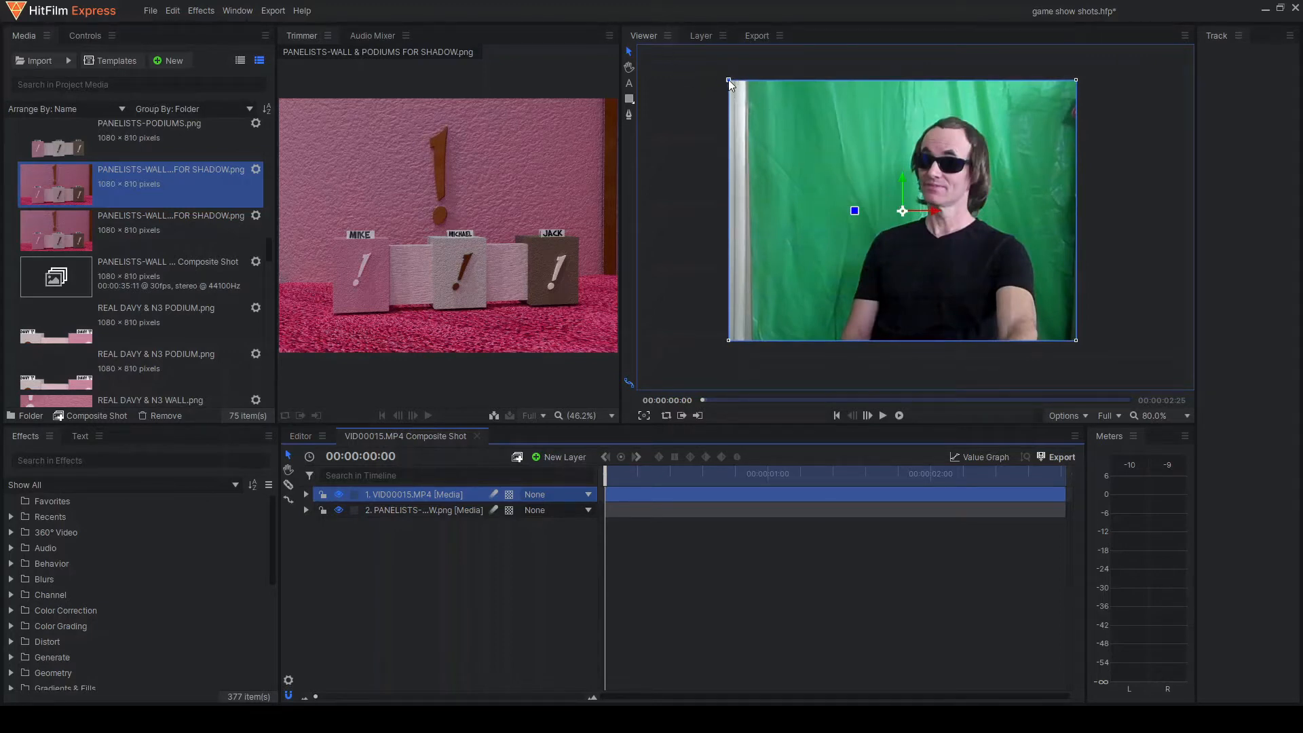
left_click_drag(727, 79, 854, 149)
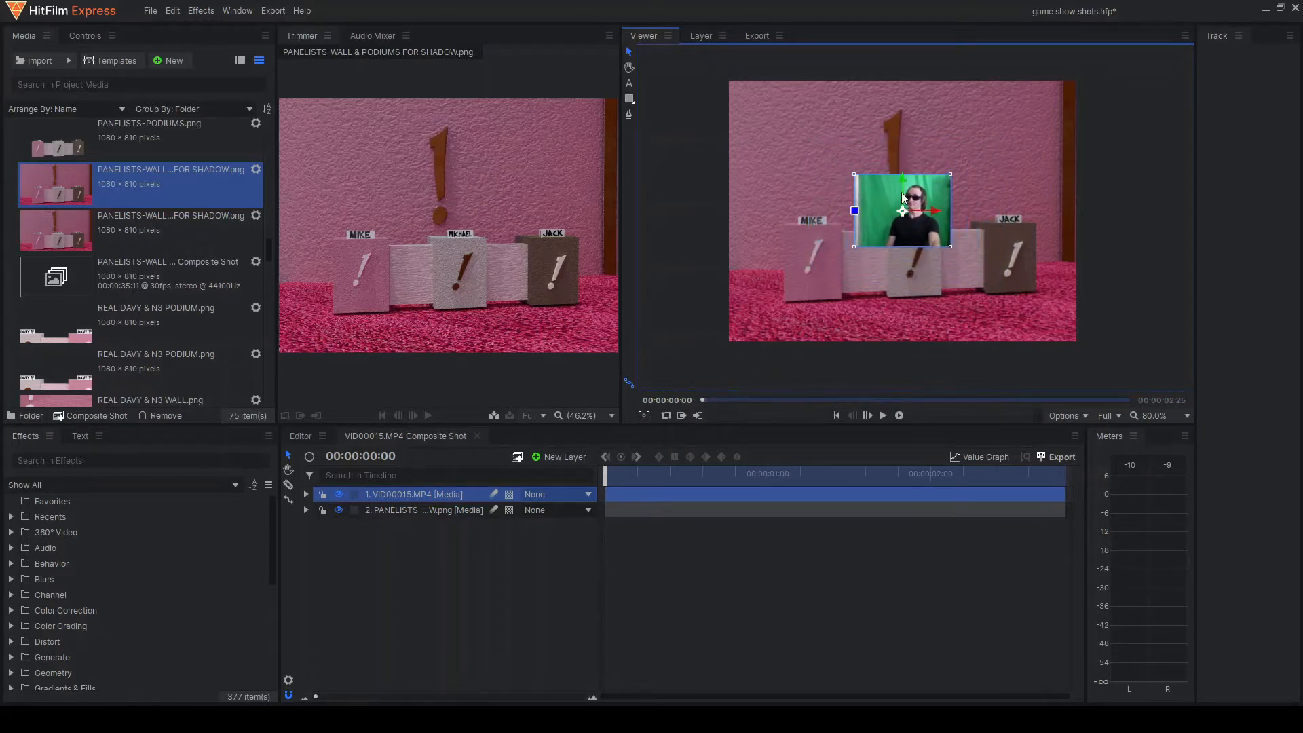
left_click_drag(901, 193, 1025, 202)
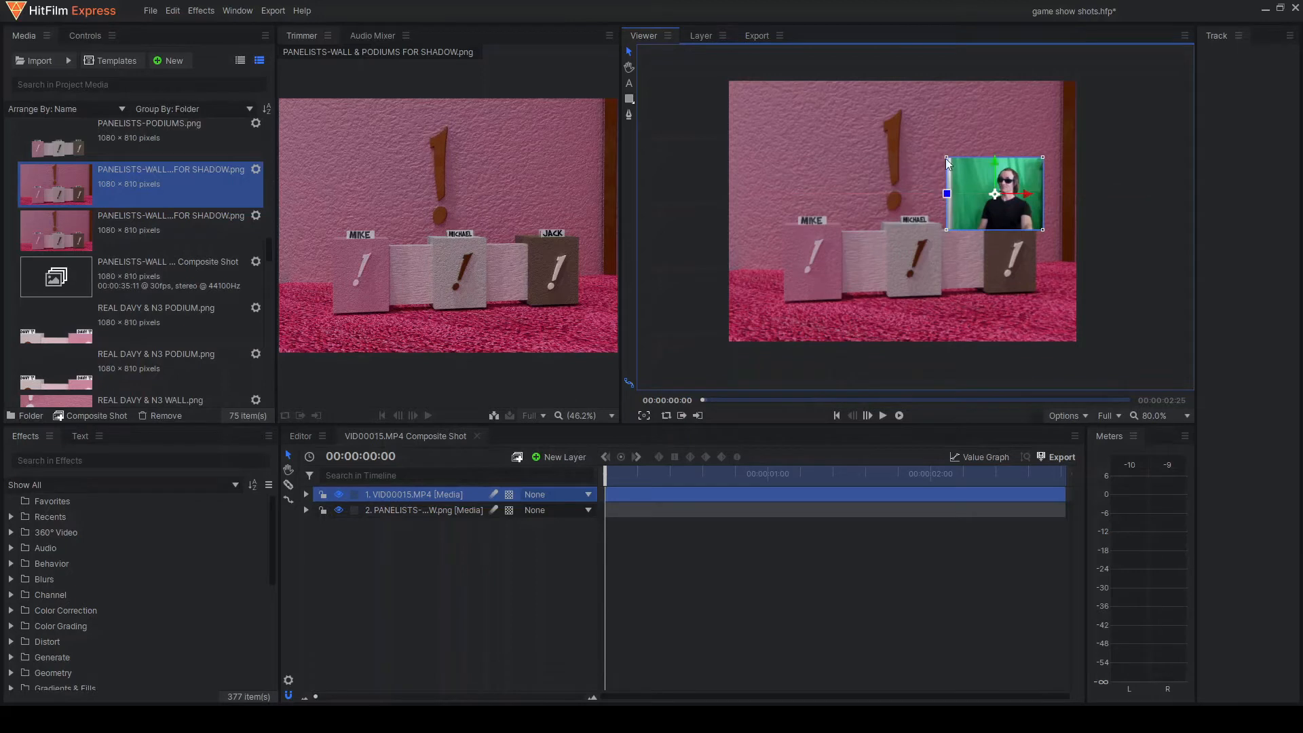
left_click_drag(947, 156, 996, 168)
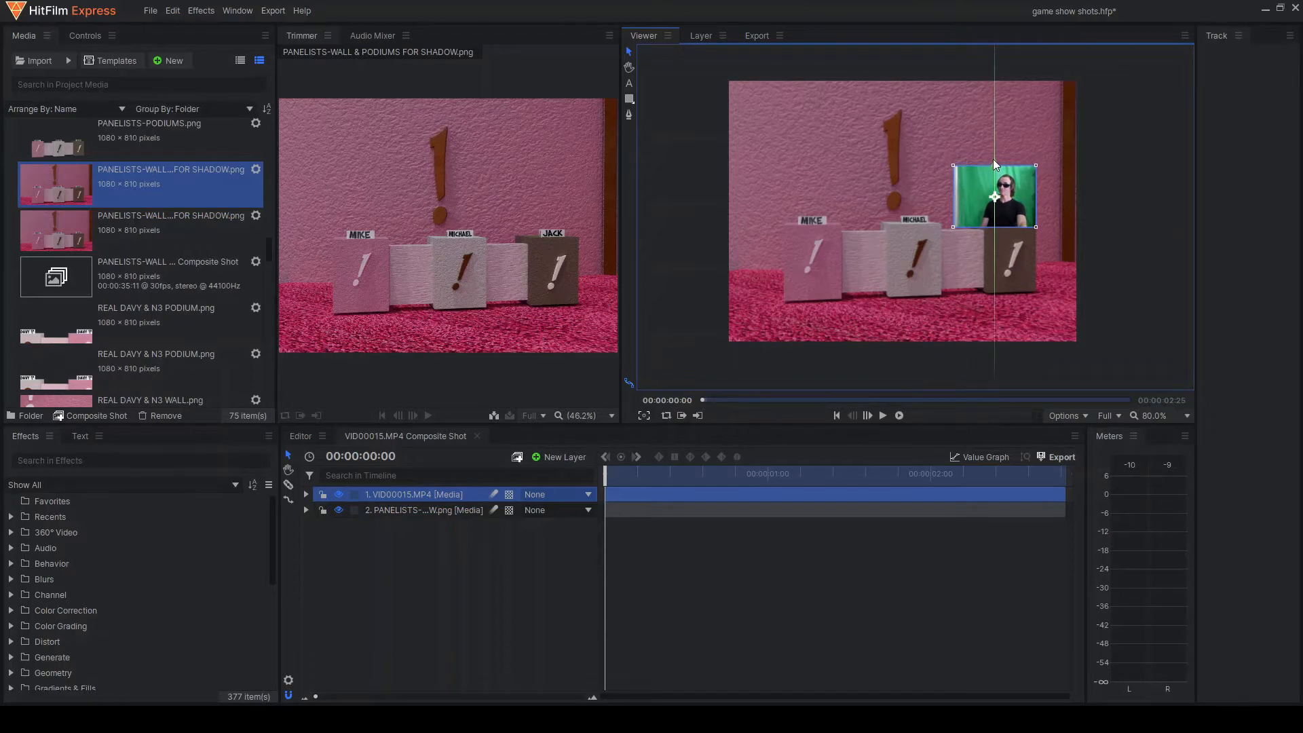
Mirror the VID00015.MP4 layer horizontally above the brown podium, making it slightly smaller
scroll(982, 231, "up", 3)
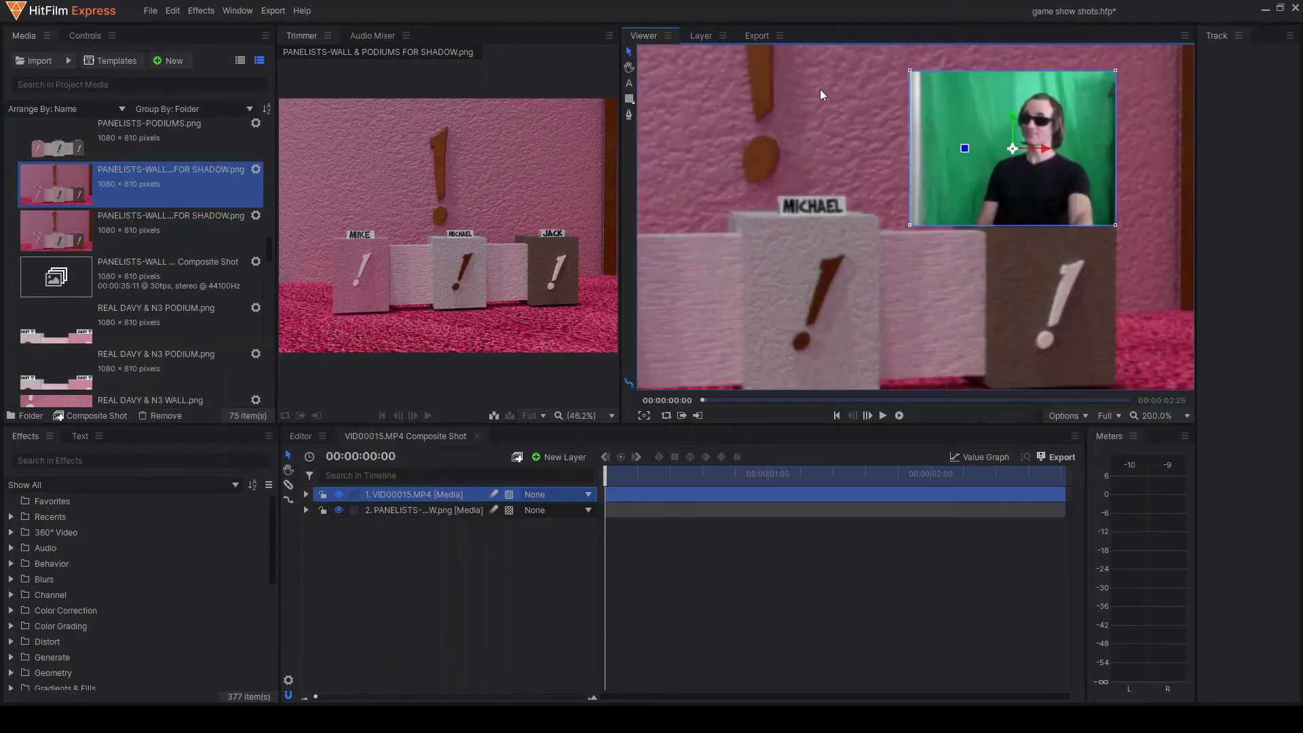
scroll(960, 206, "down", 4)
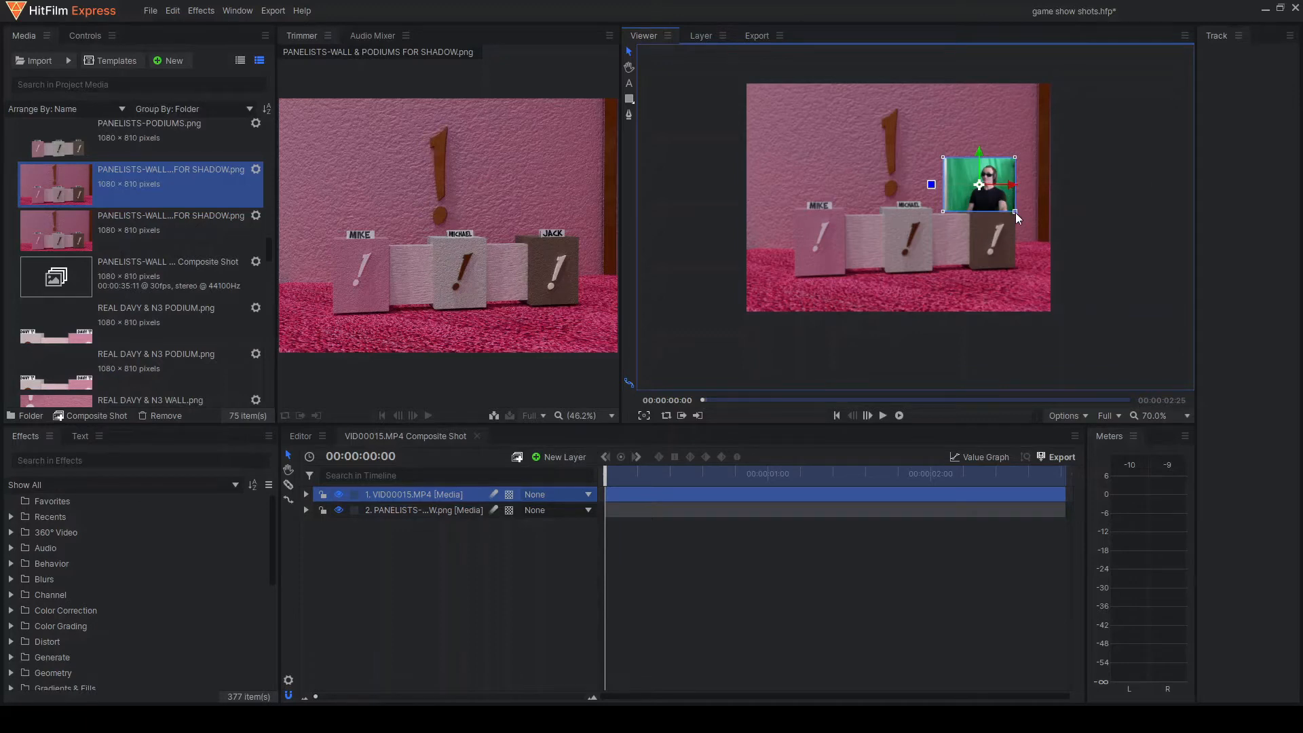
left_click_drag(1016, 211, 961, 186)
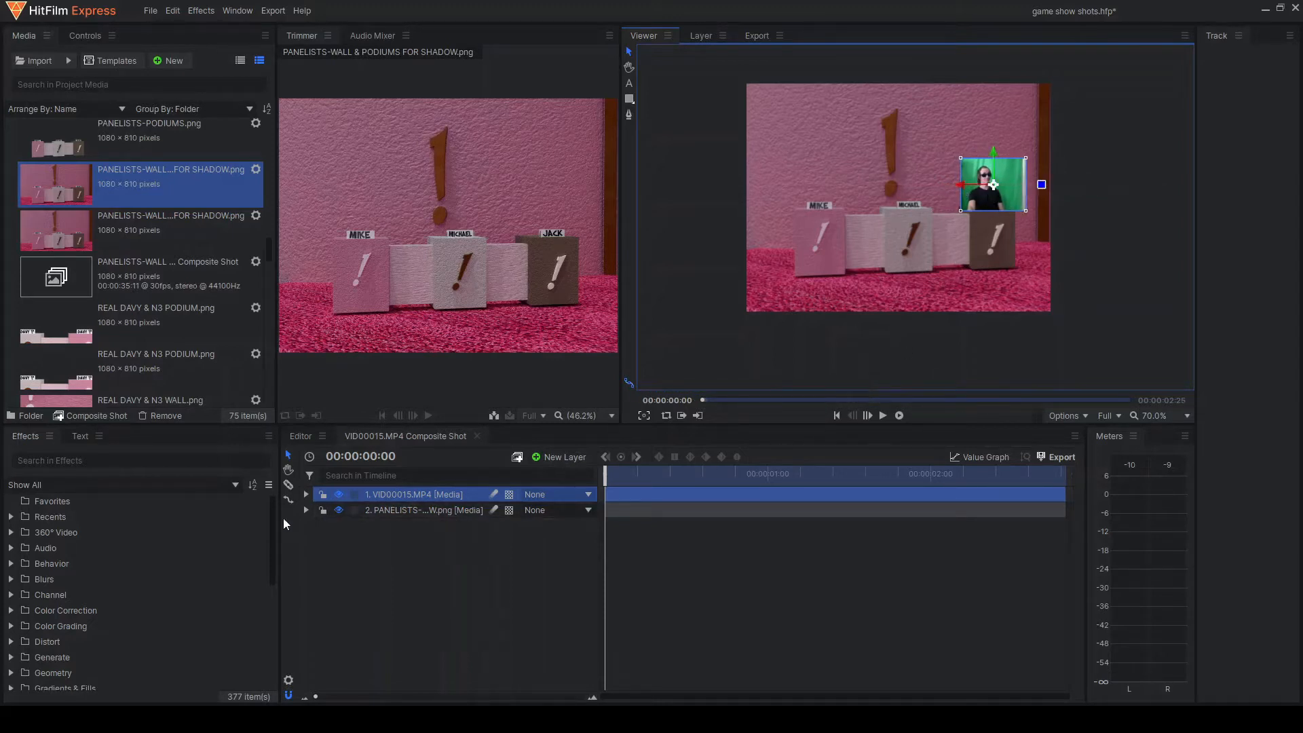
Find the Greenscreen Key preset in the effects and apply it to the VID00015.MP4 layer
left_click(66, 461)
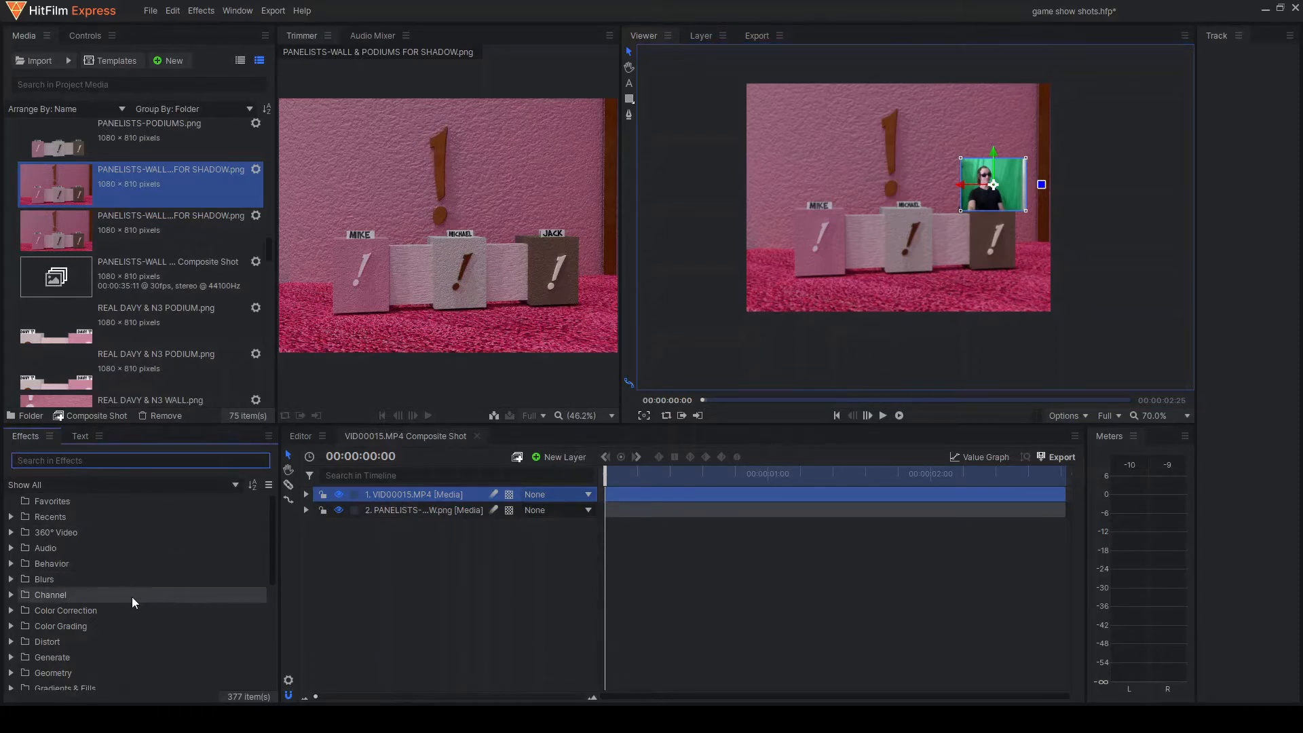
type("greenscre")
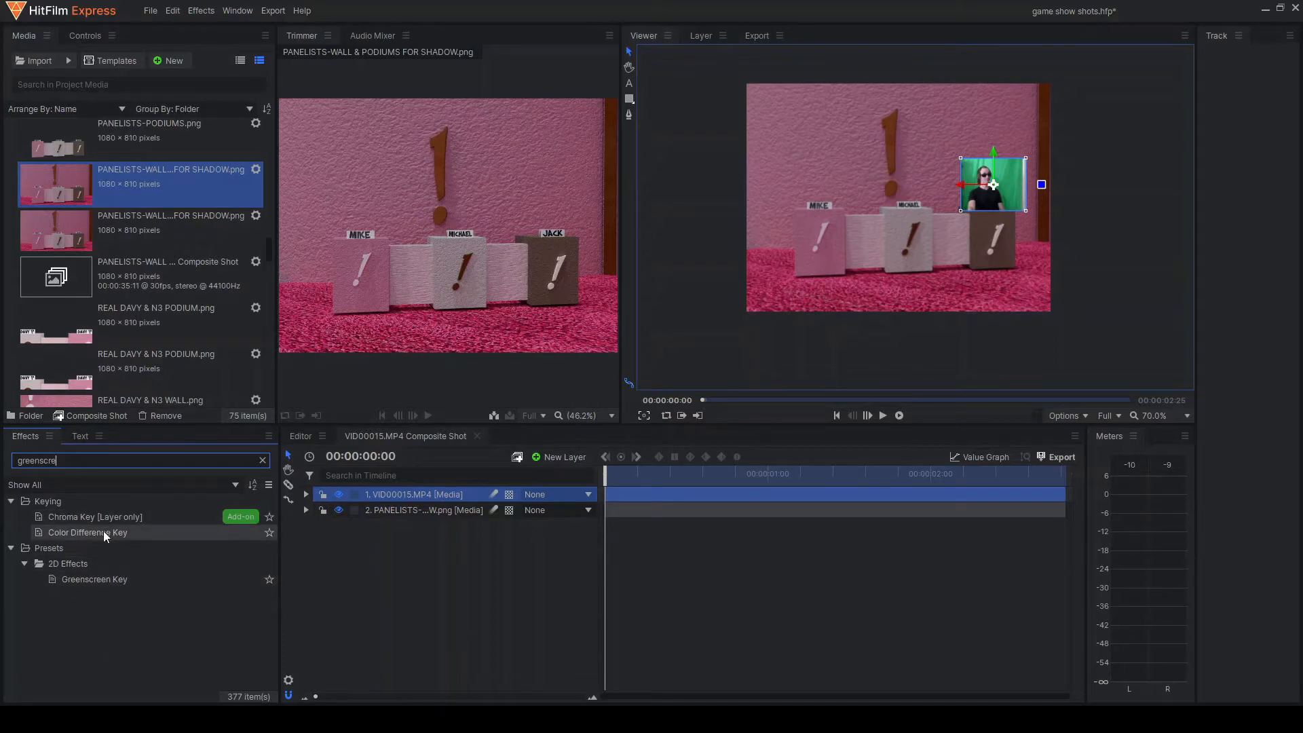
left_click(100, 578)
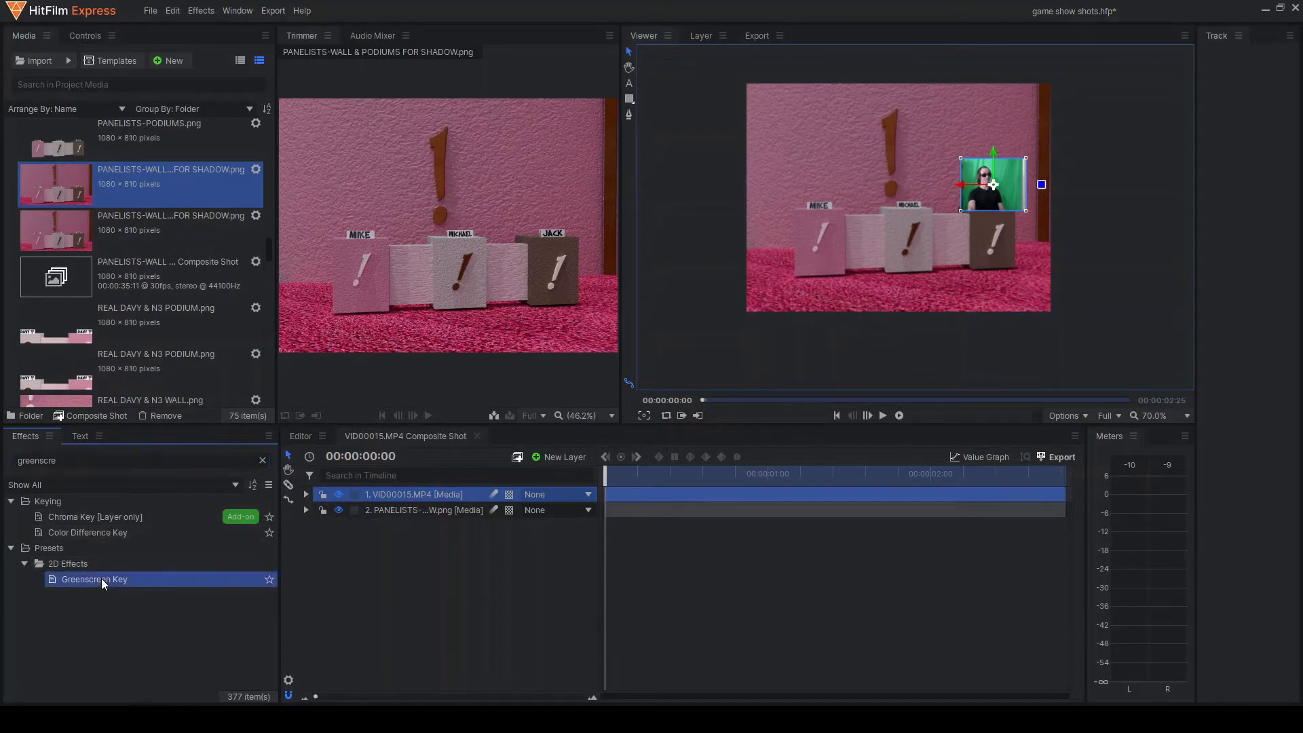
left_click_drag(100, 579, 392, 496)
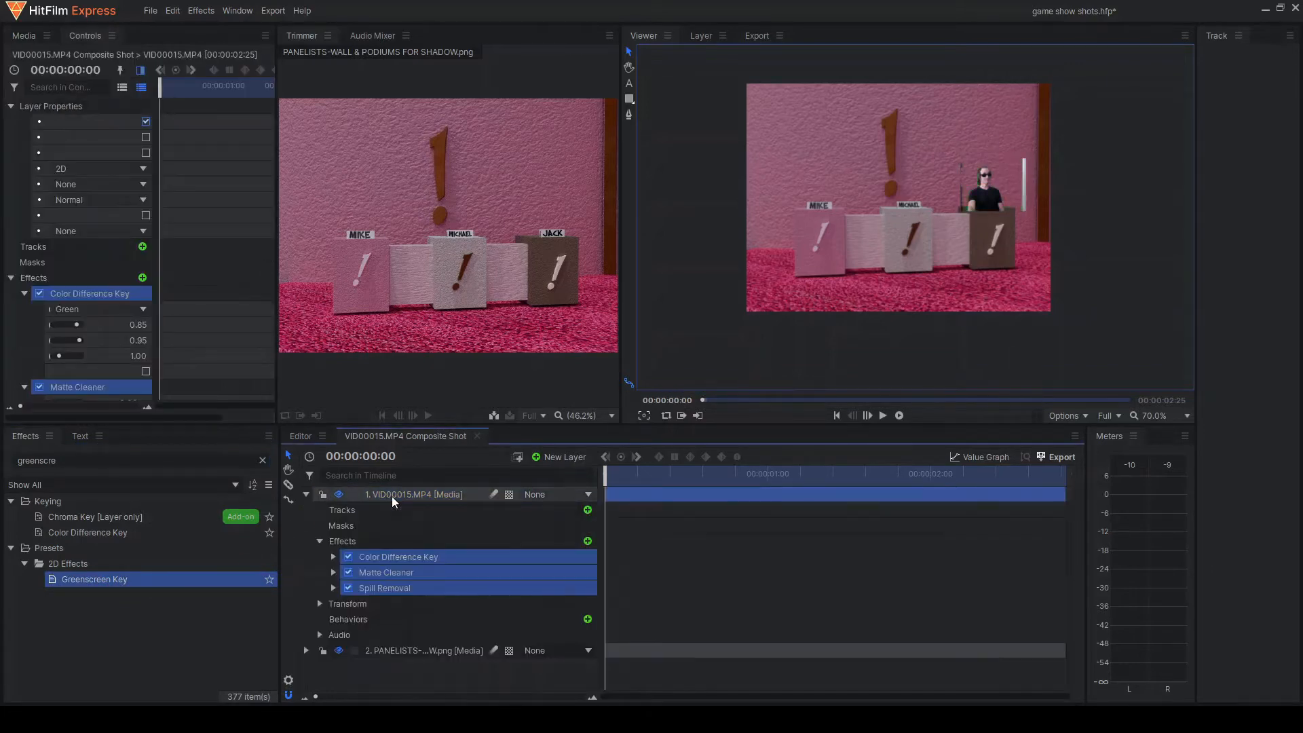
Inspect the keyed panelist up close and try to draw a rectangle mask around him on the VID00015.MP4 layer
scroll(1021, 229, "up", 5)
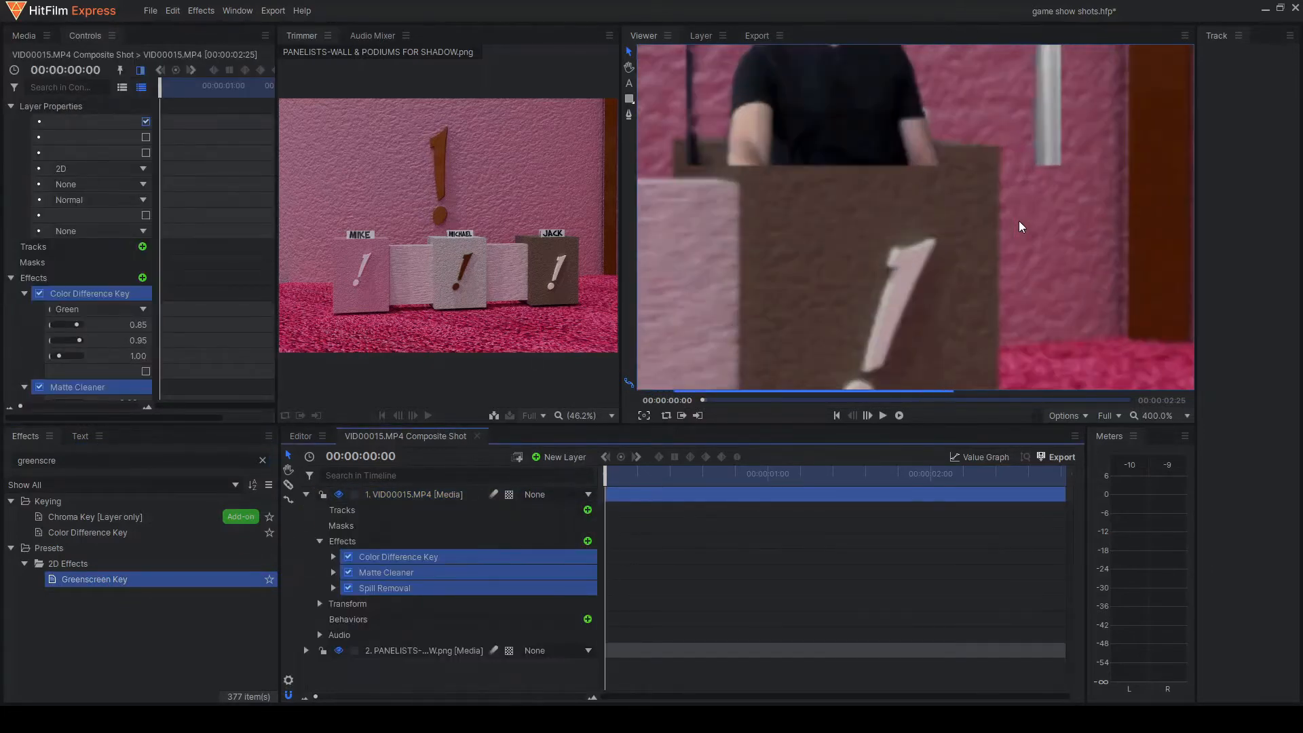
scroll(1022, 229, "down", 2)
scroll(1070, 233, "down", 2)
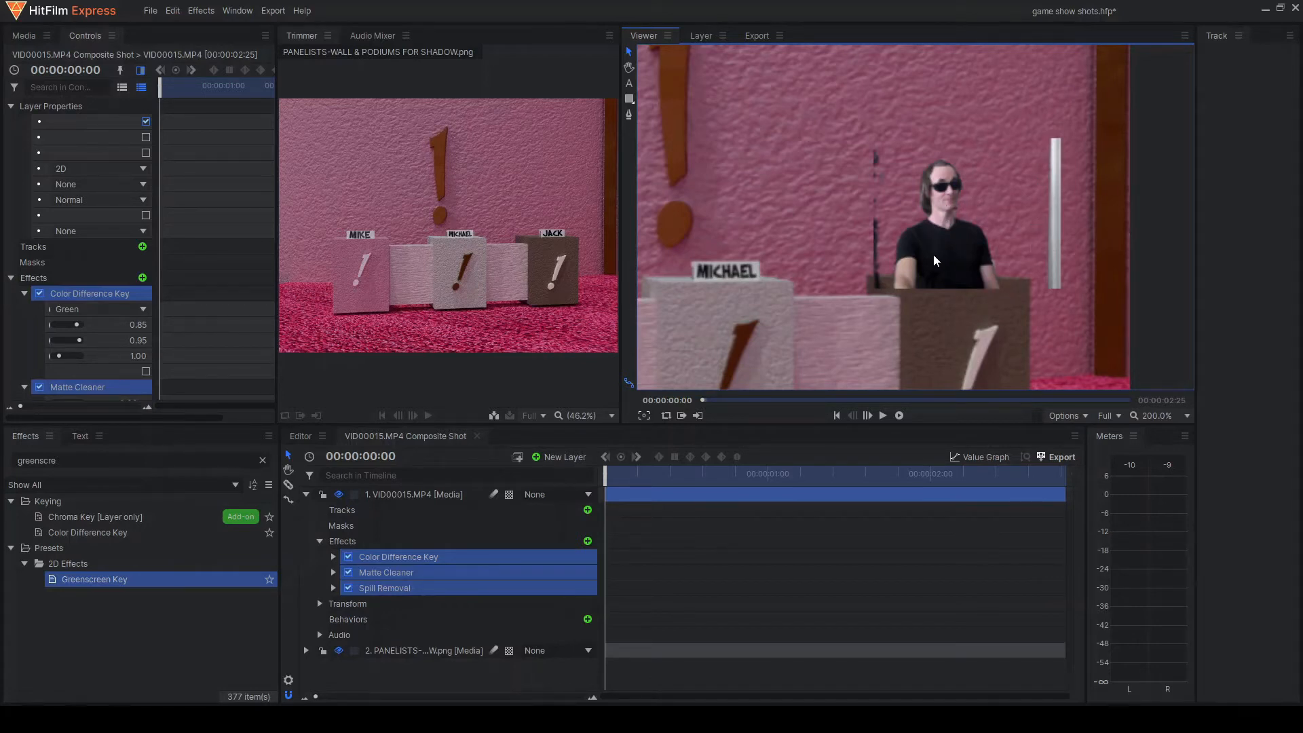
scroll(917, 242, "down", 2)
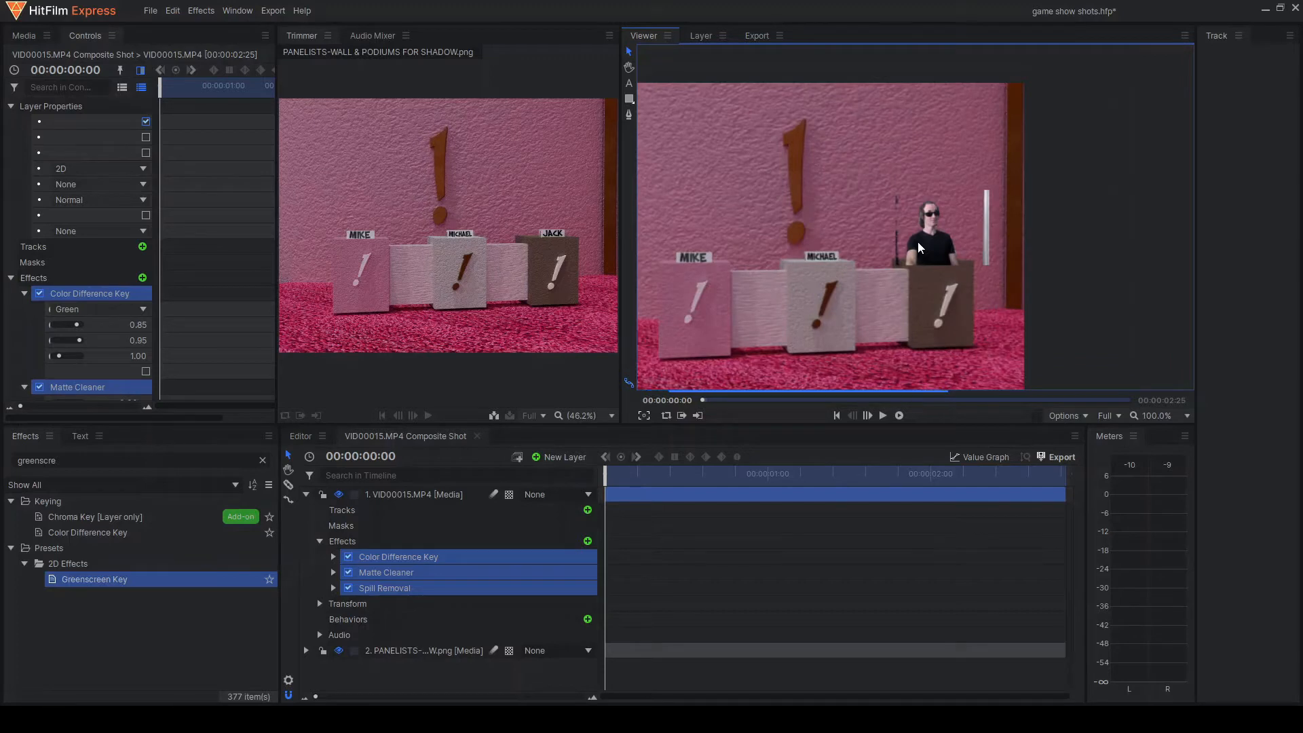
left_click(354, 527)
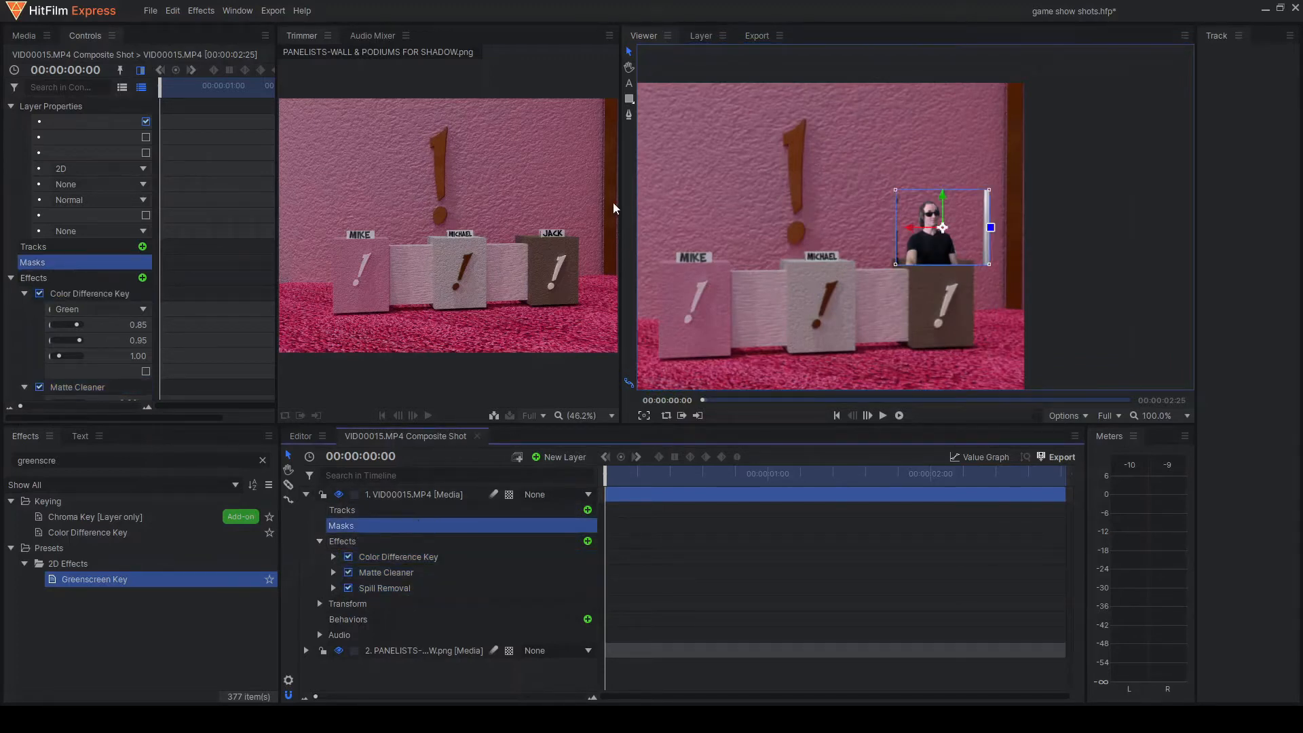
left_click(630, 101)
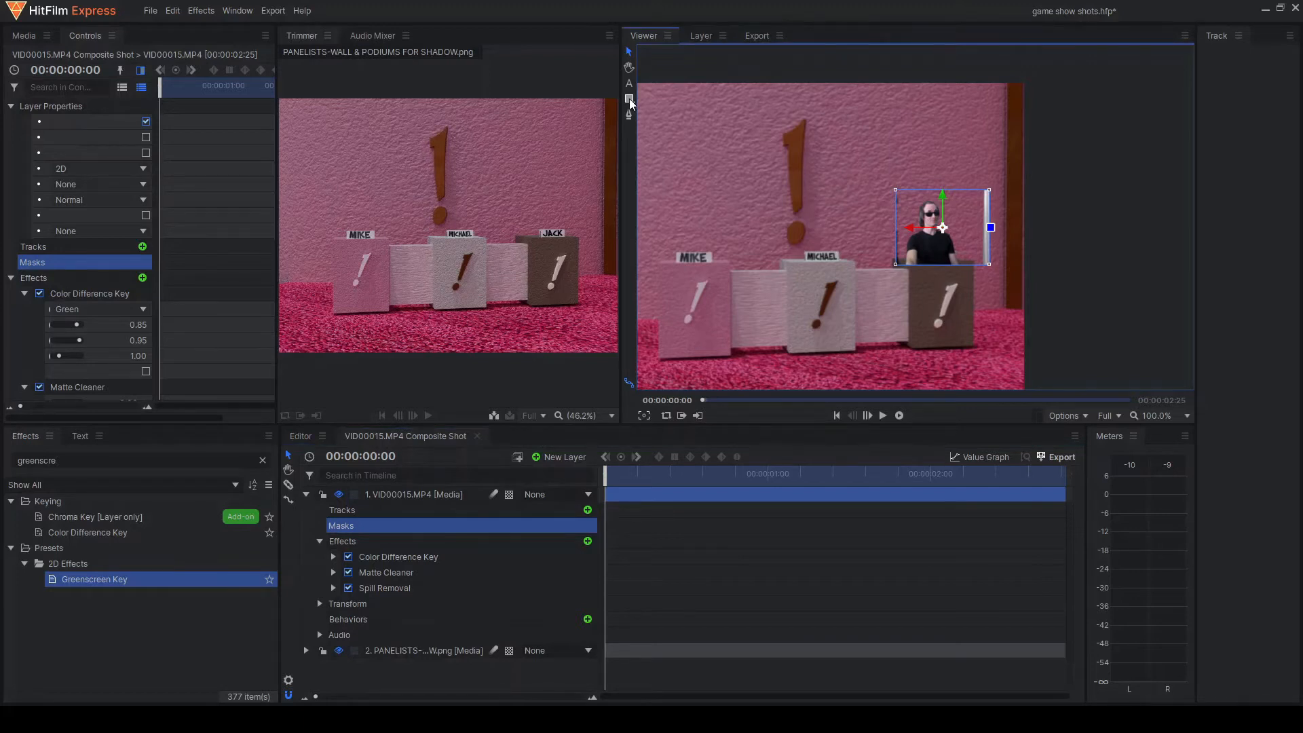
left_click(902, 167)
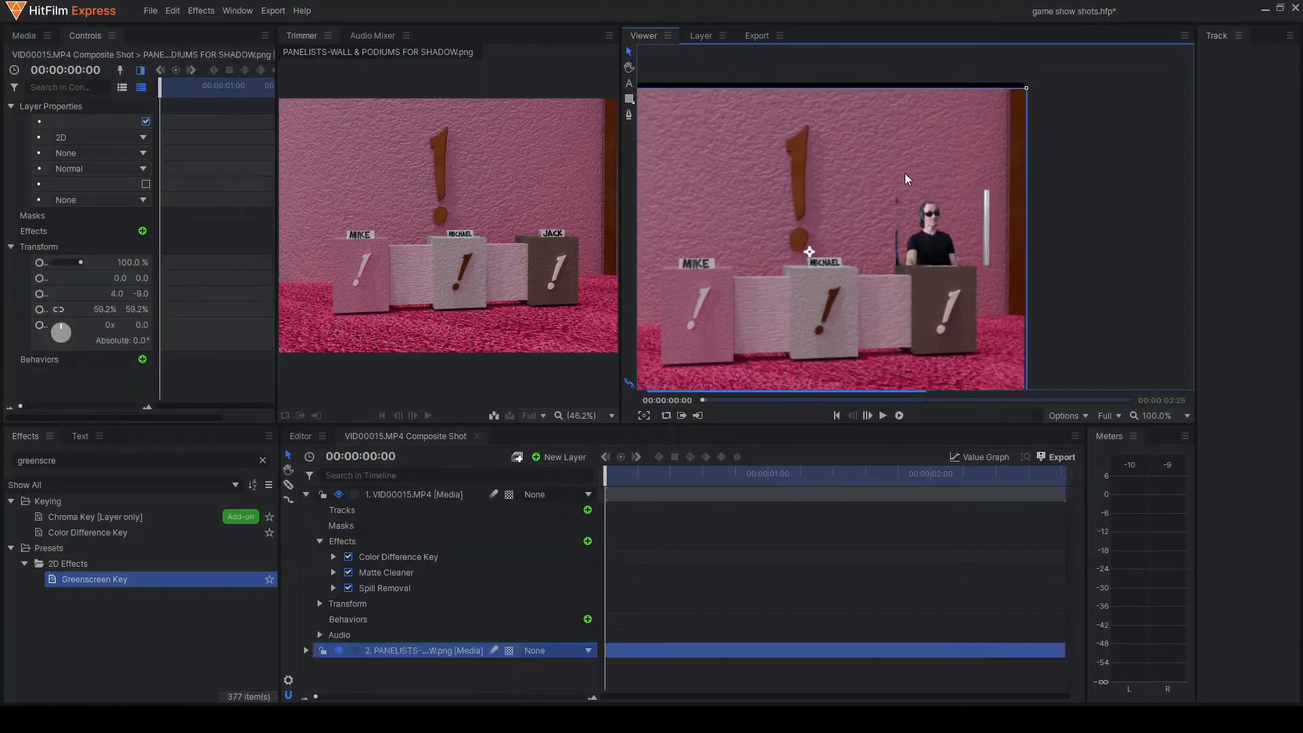
left_click_drag(903, 167, 904, 165)
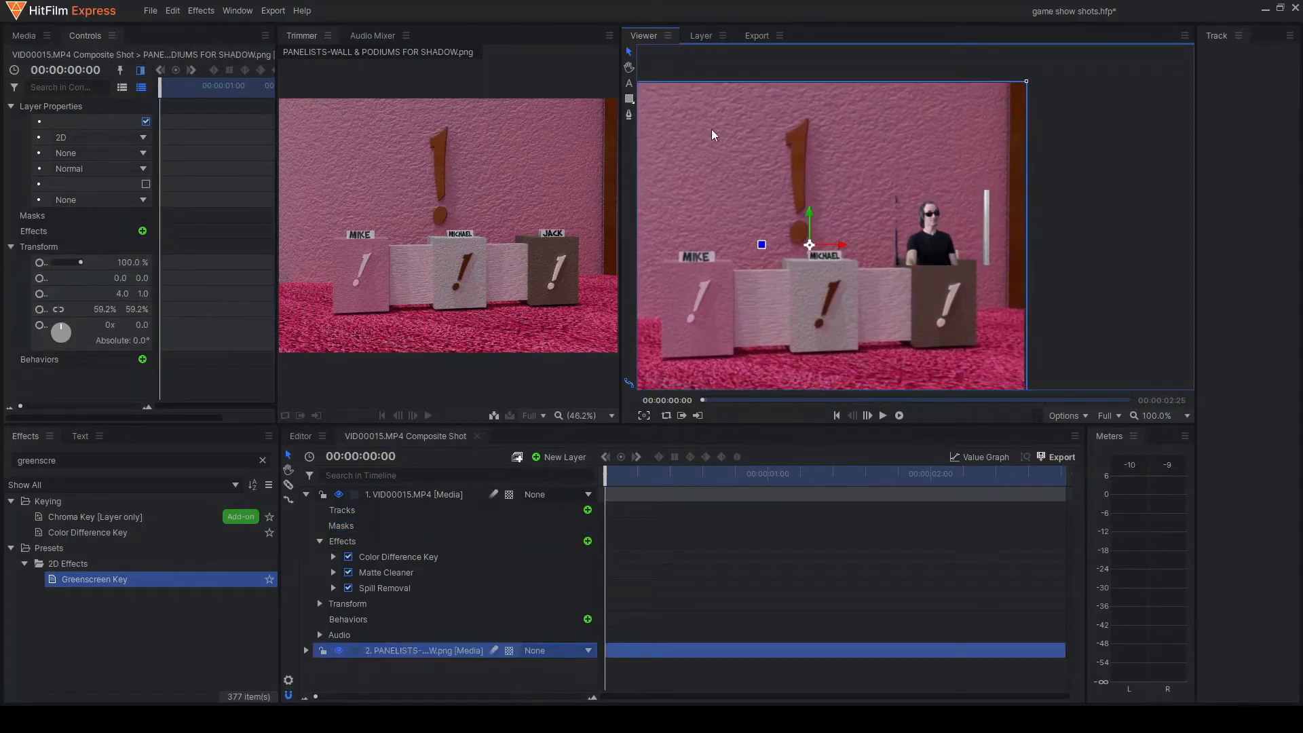
Draw a rectangle mask around the panelist on the VID00015.MP4 layer, leaving out the keying leftovers on both sides, and nudge it into place
left_click(398, 494)
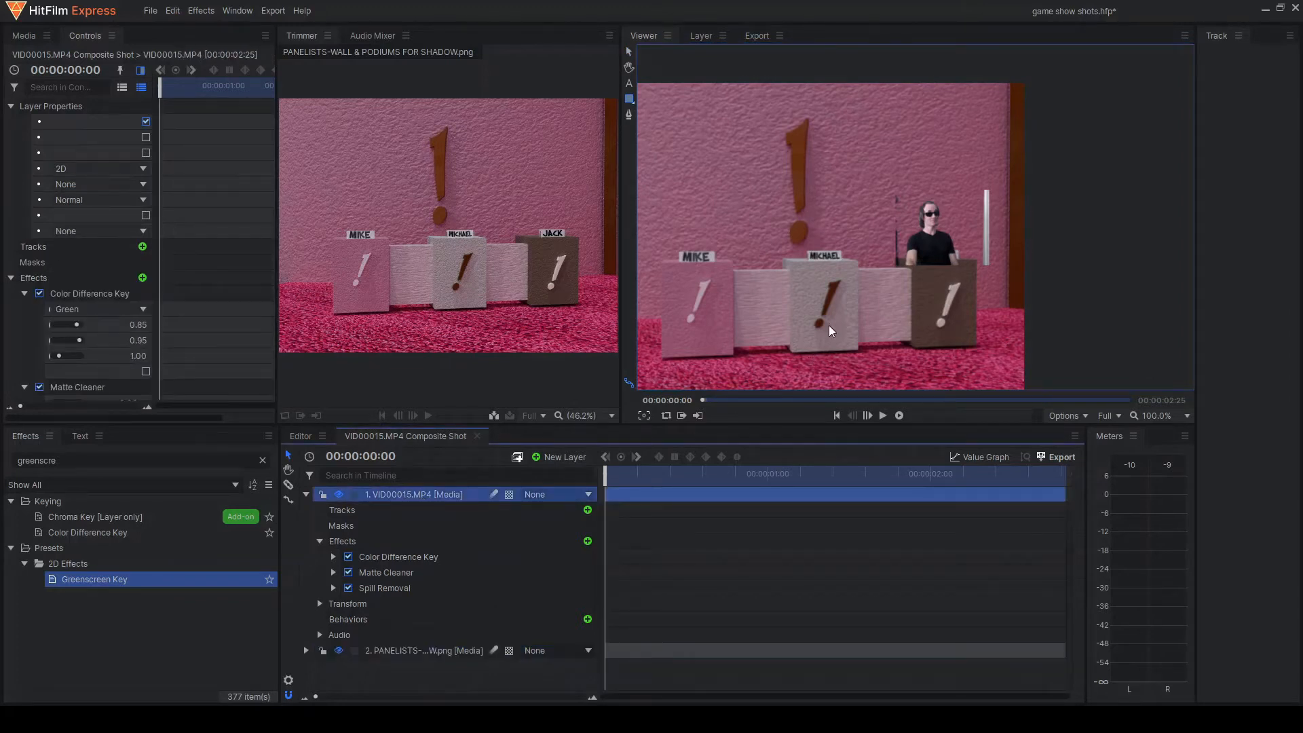
left_click_drag(906, 181, 926, 237)
left_click_drag(935, 254, 967, 281)
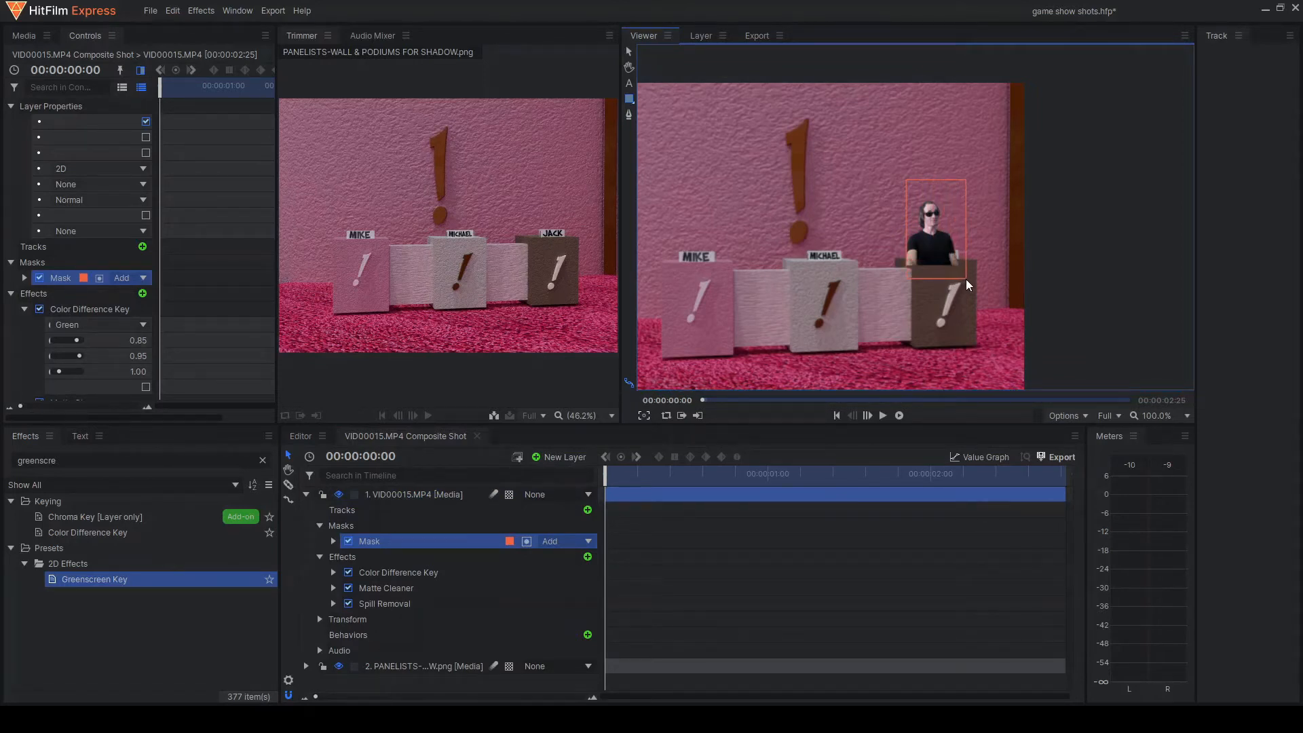
left_click(629, 52)
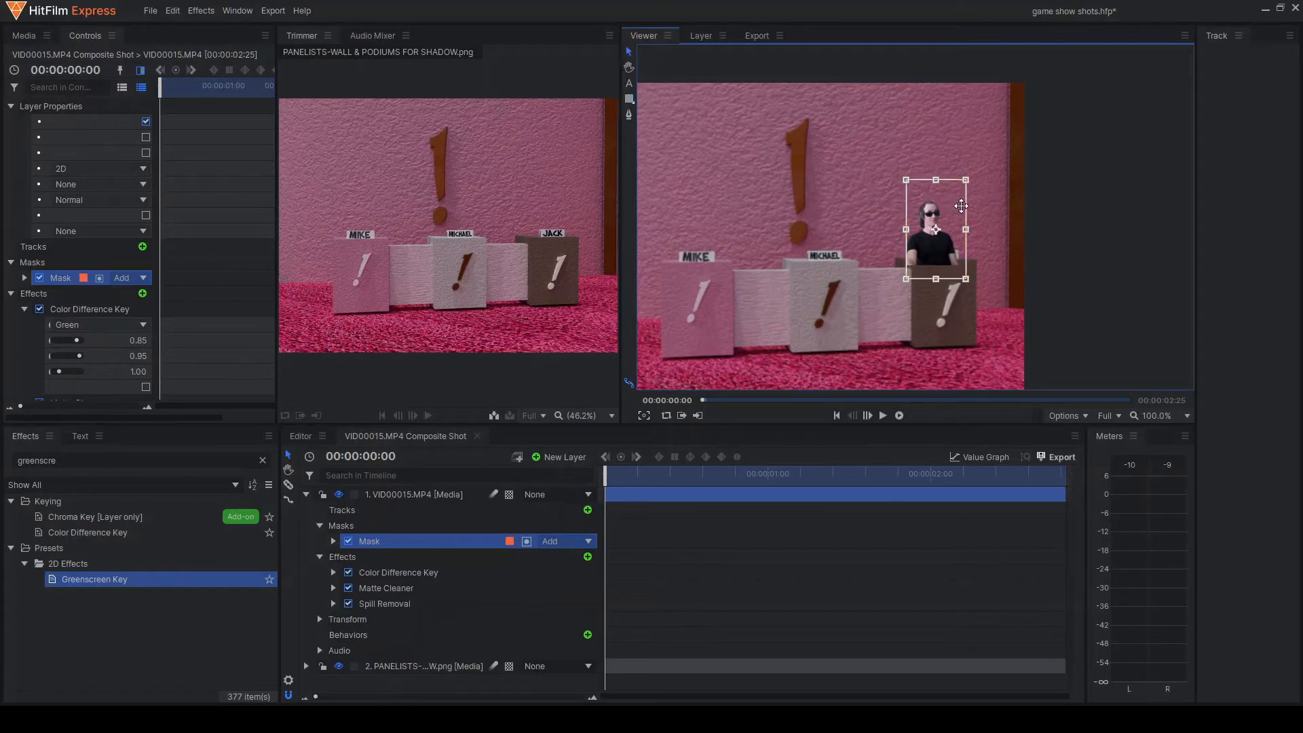
left_click_drag(963, 206, 960, 206)
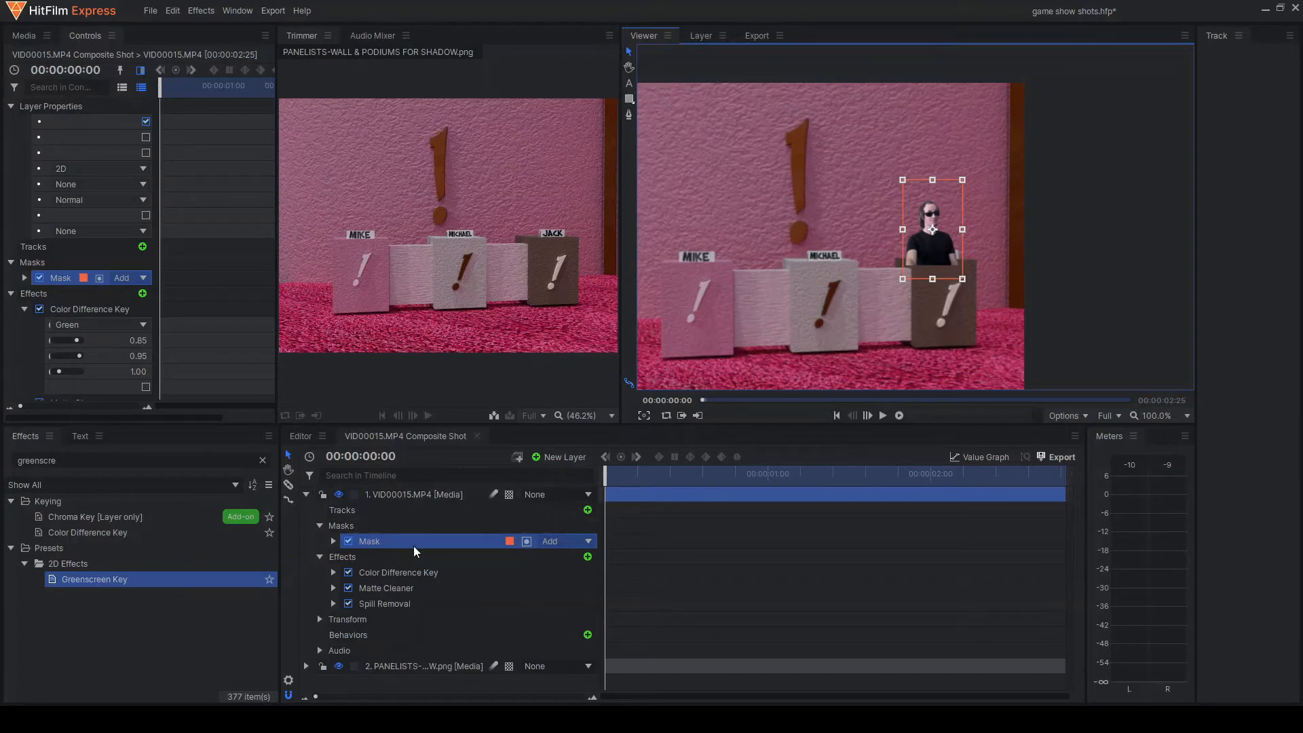
Enlarge the masked VID00015.MP4 layer slightly and move it so the panelist is centred above the brown podium's top edge
left_click(409, 500)
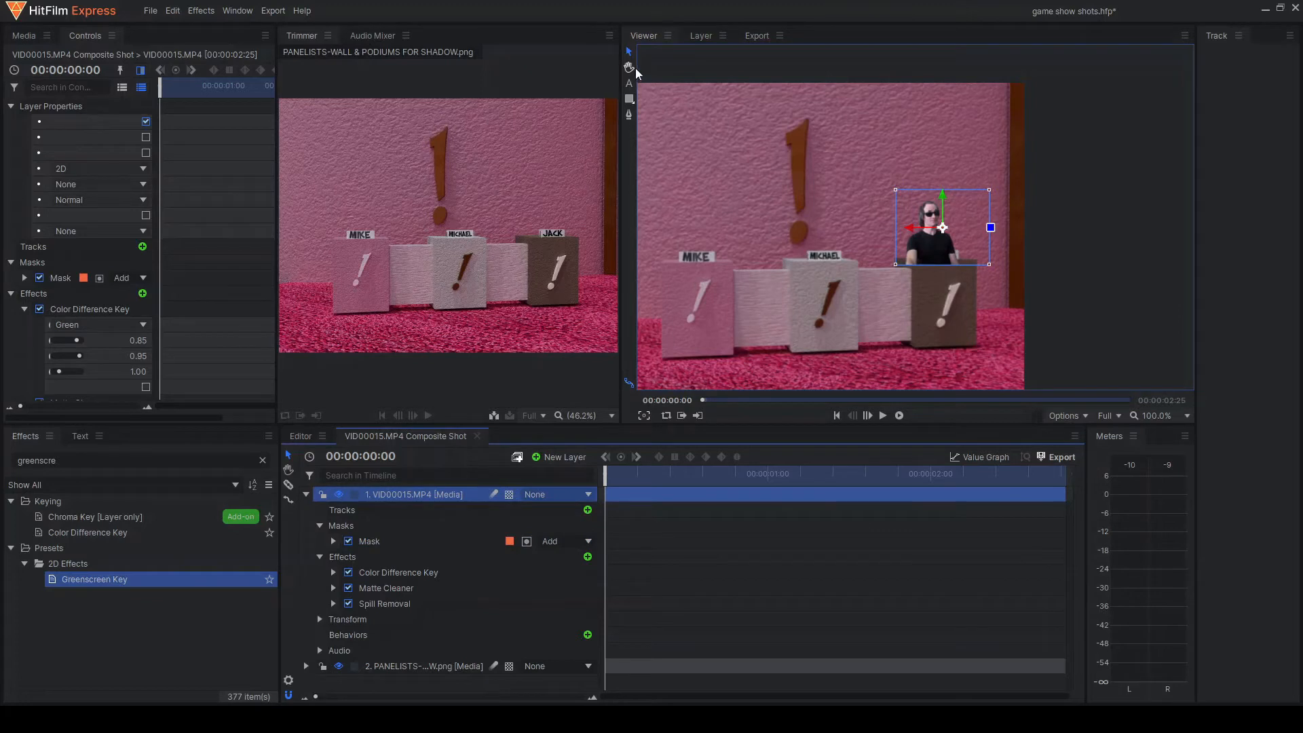
left_click(414, 668)
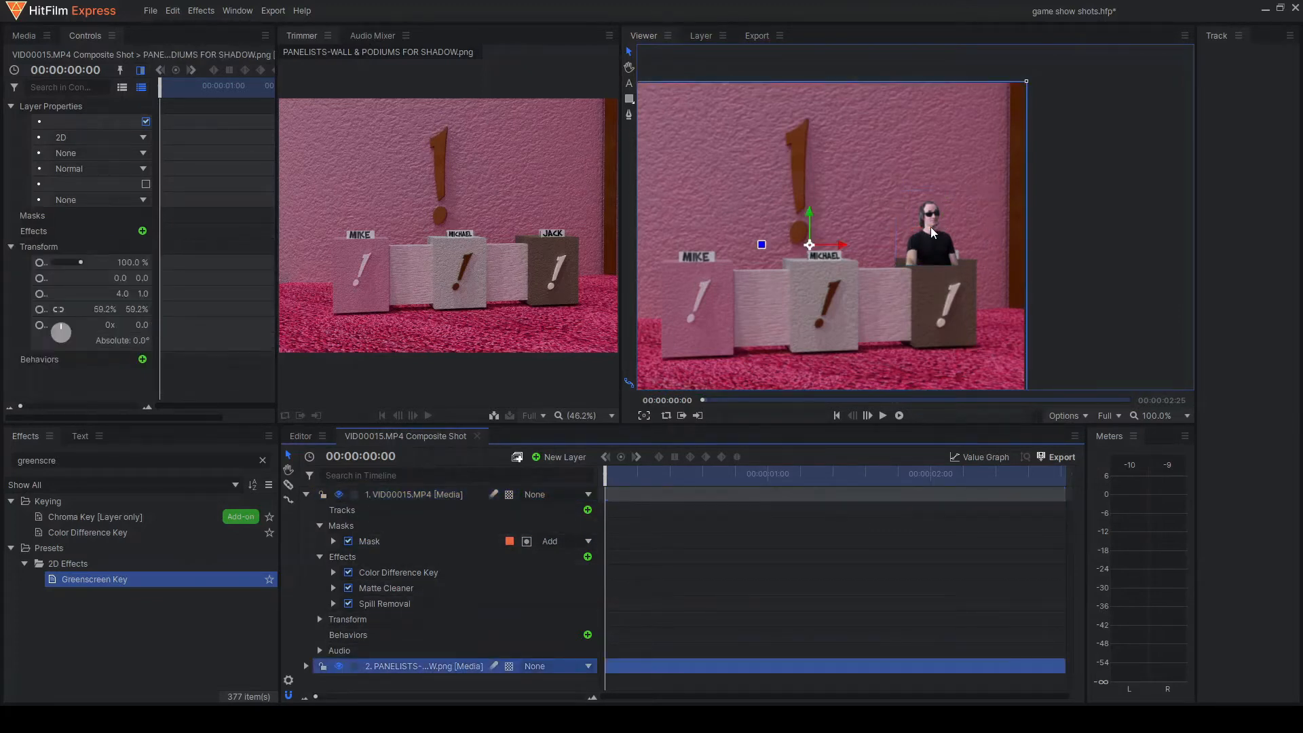
left_click(408, 492)
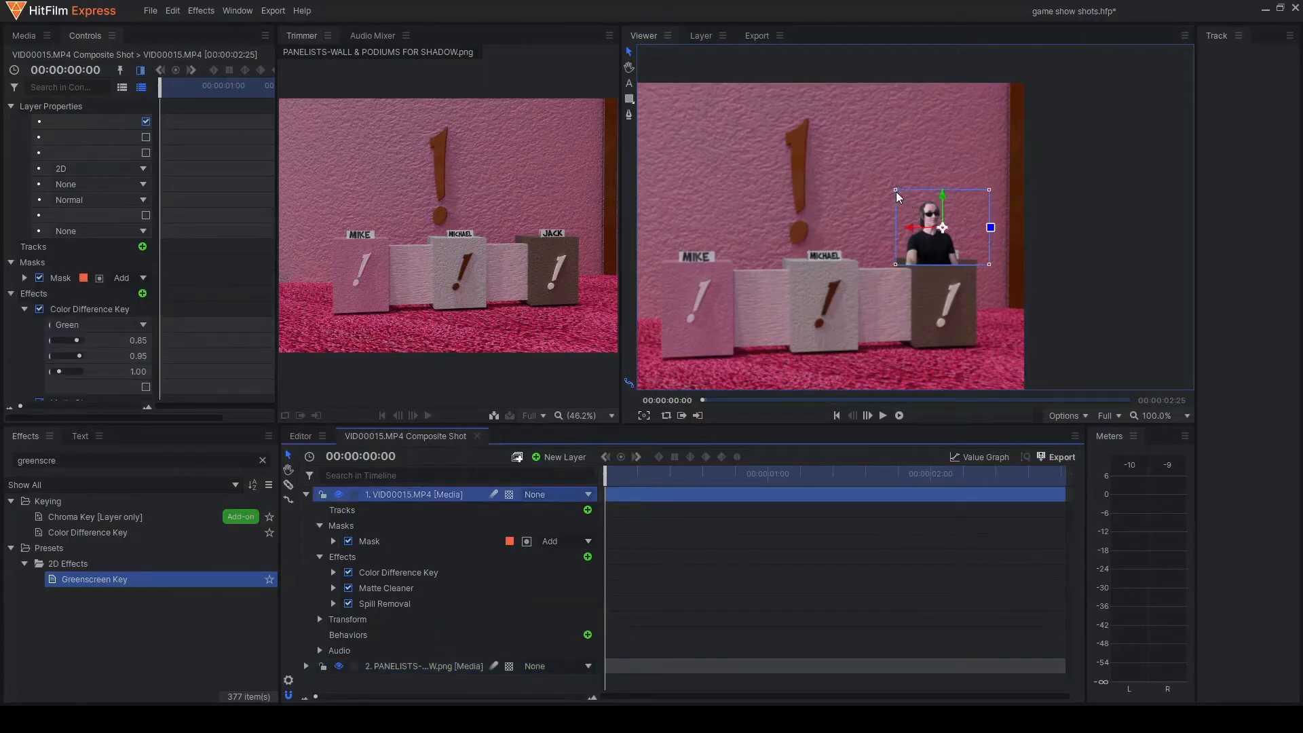
left_click_drag(895, 190, 885, 181)
key("ctrl+z")
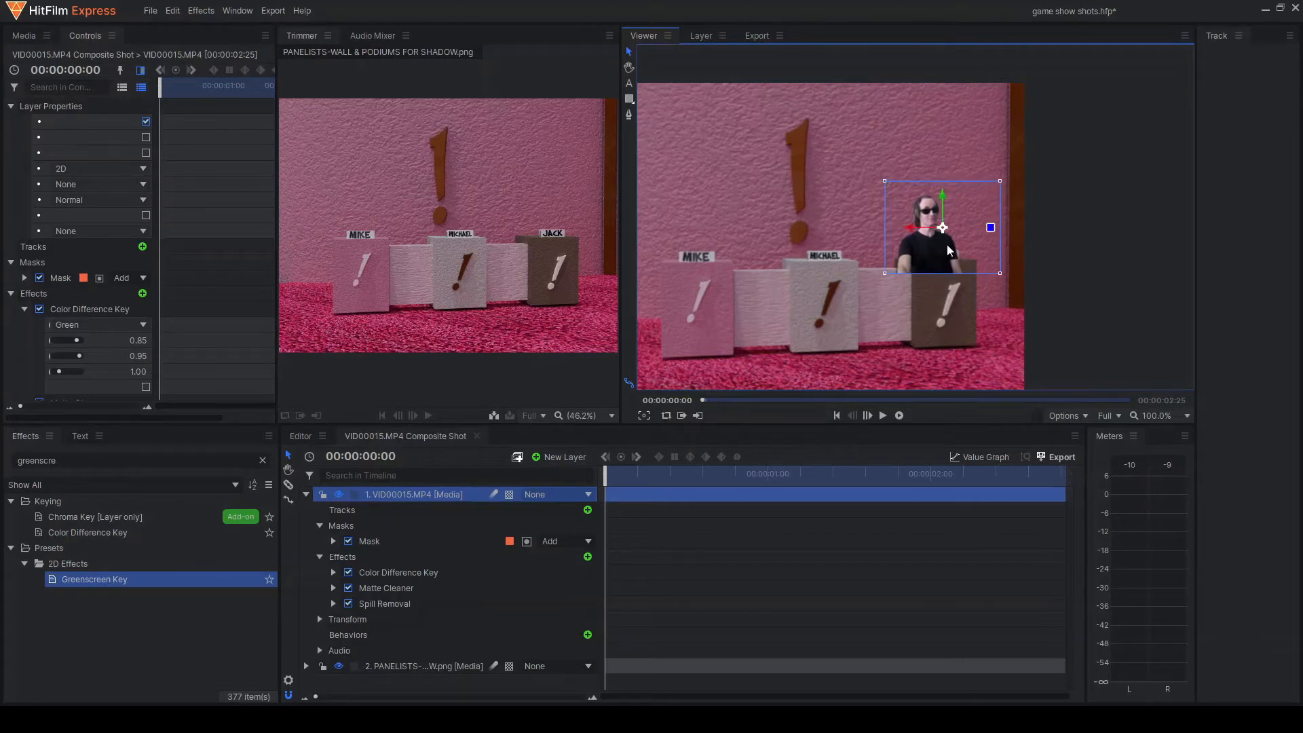
left_click_drag(910, 228, 953, 187)
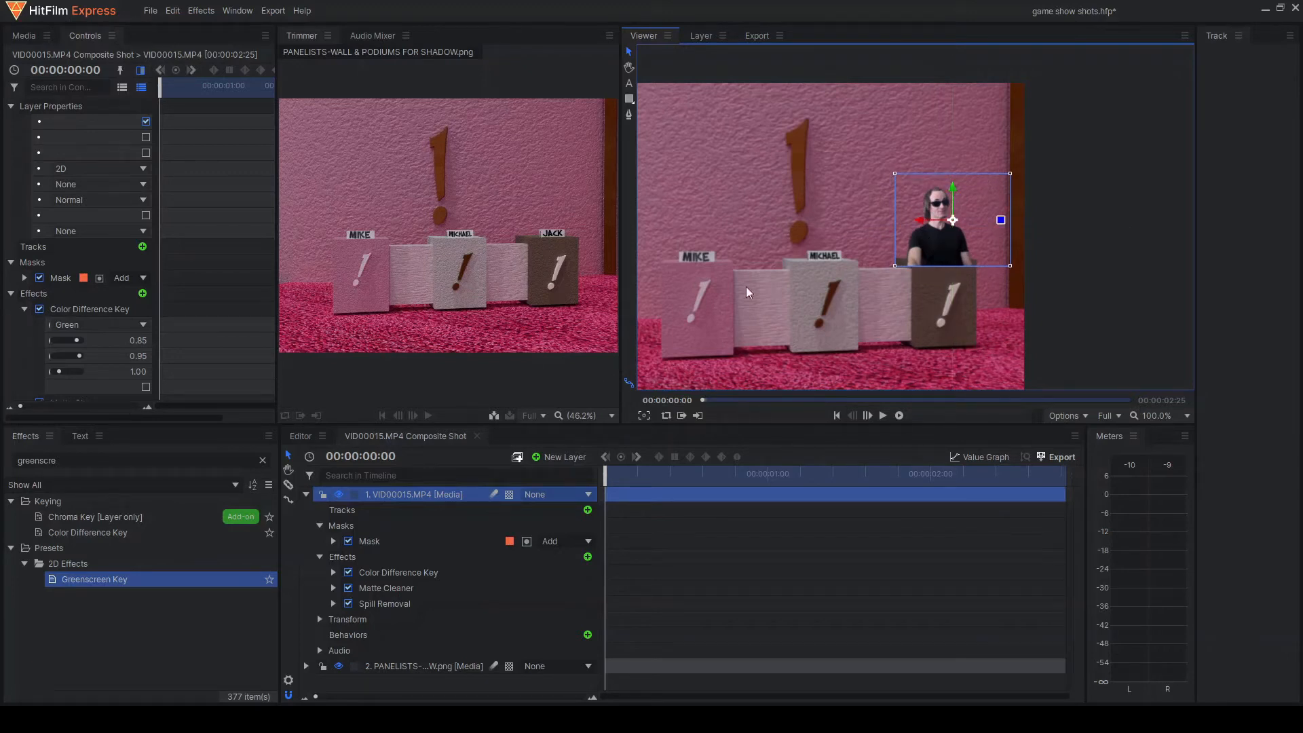
Return to the project media and play the composite shot through to check the keyed panelist
left_click(26, 38)
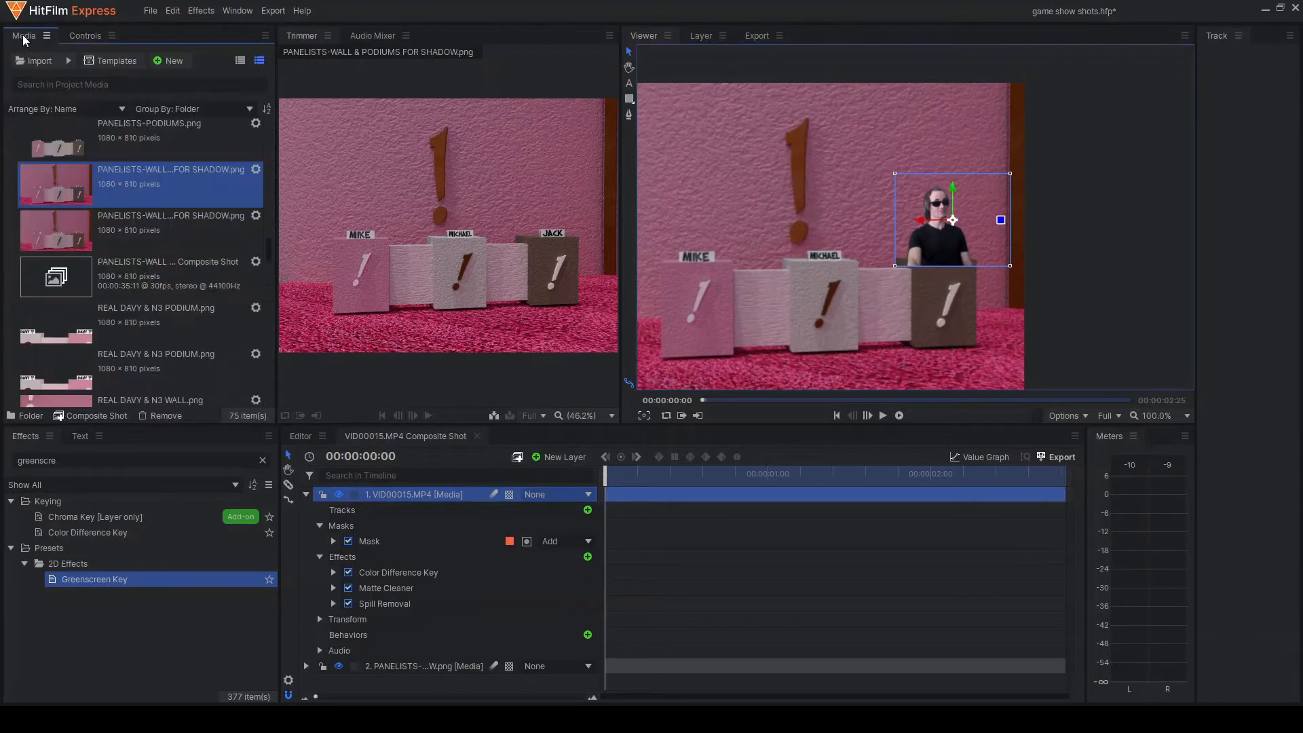
left_click(883, 415)
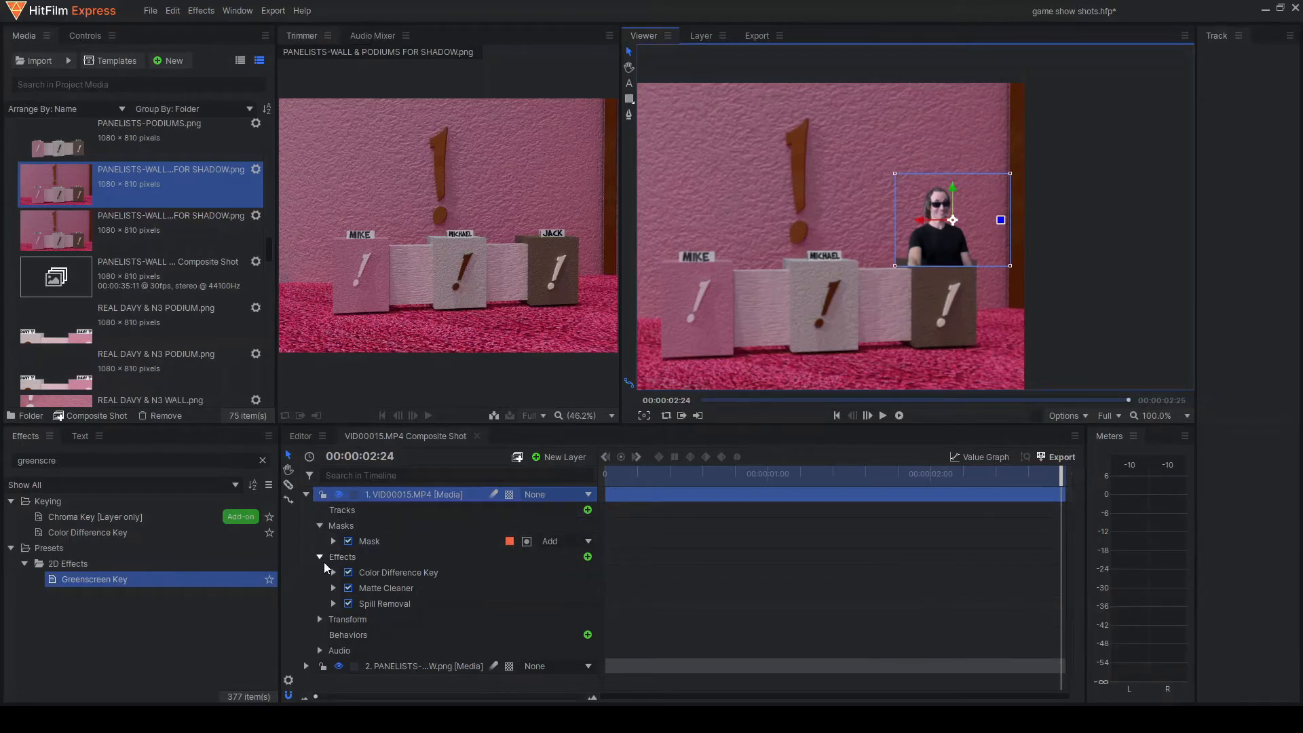
Lower the VID00015.MP4 layer's audio level to -60 dB and play the composite shot from the start to check it
left_click(319, 650)
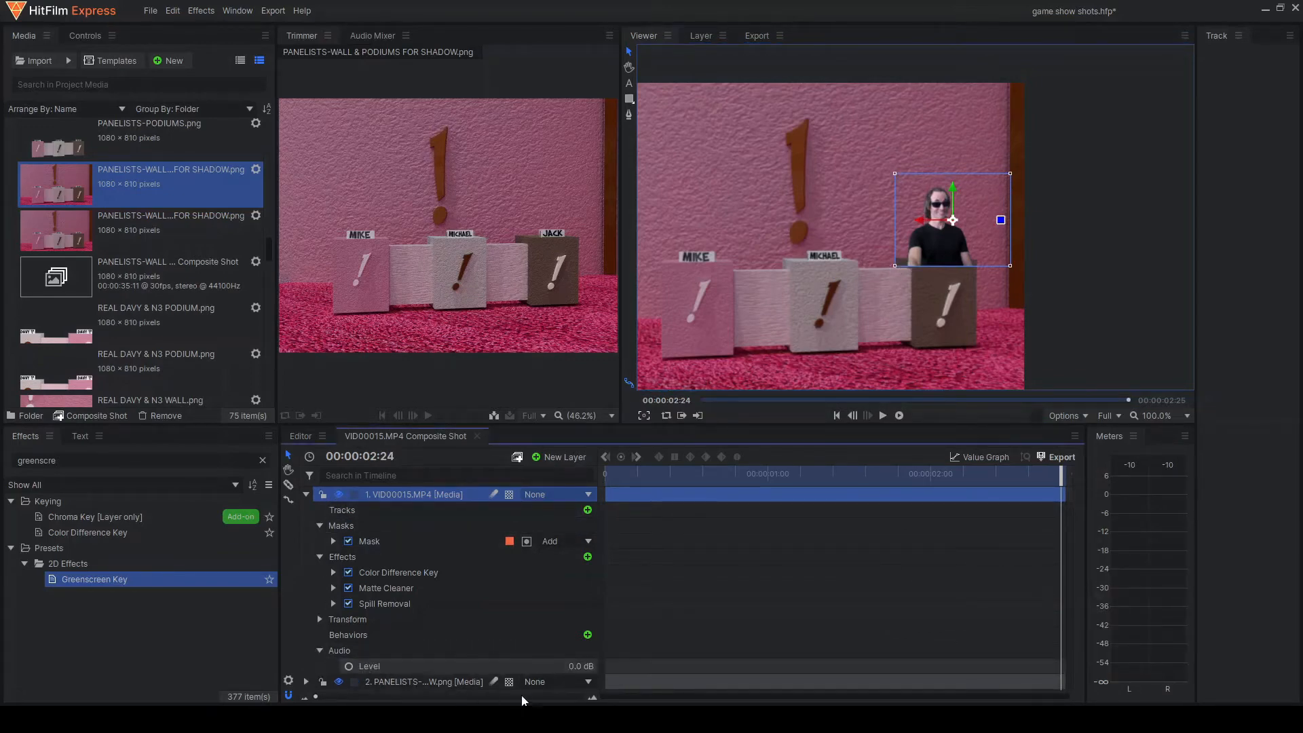
left_click_drag(577, 666, 536, 665)
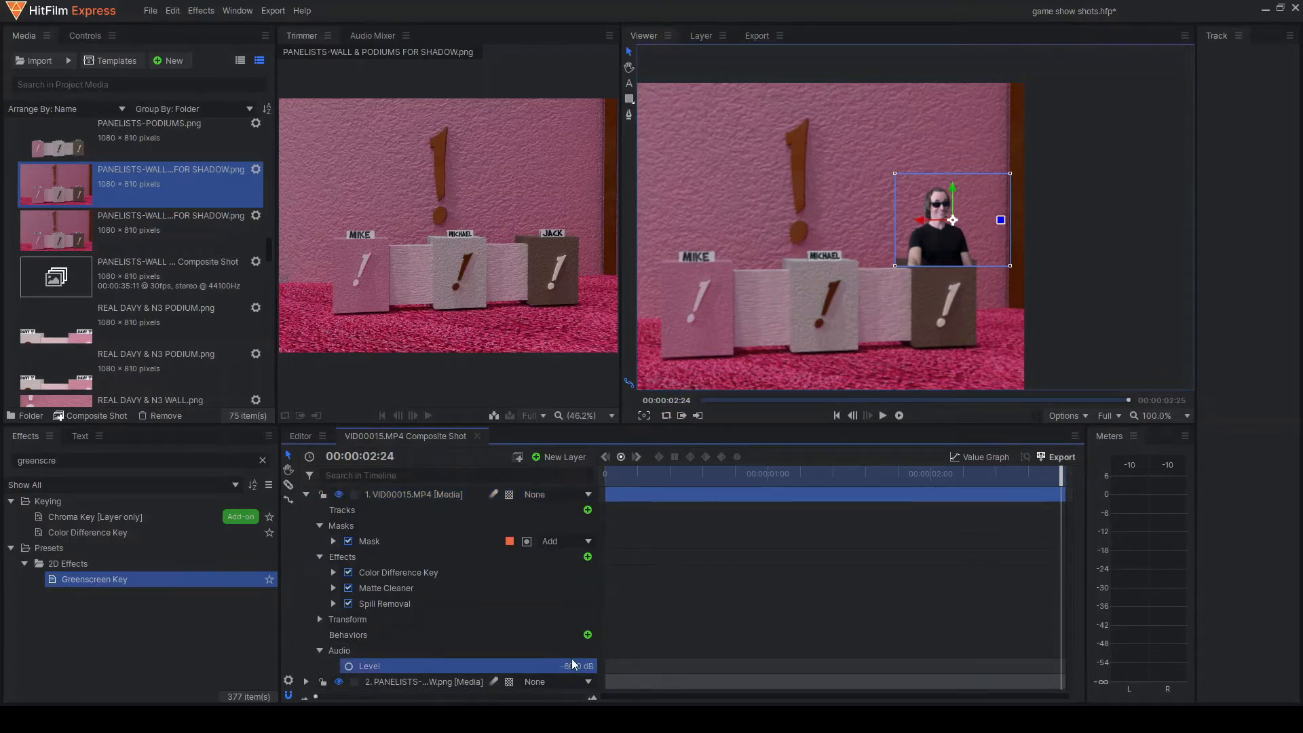
left_click(609, 474)
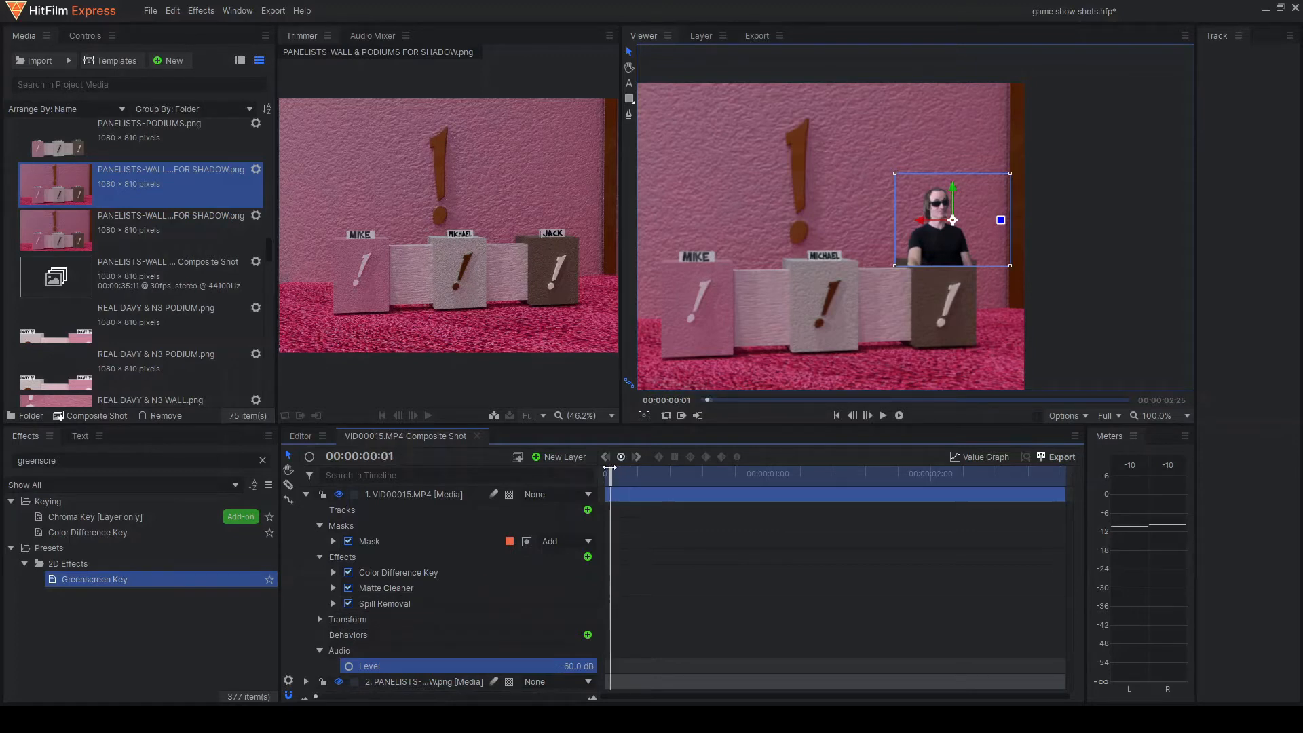
left_click_drag(609, 468, 604, 469)
left_click(883, 416)
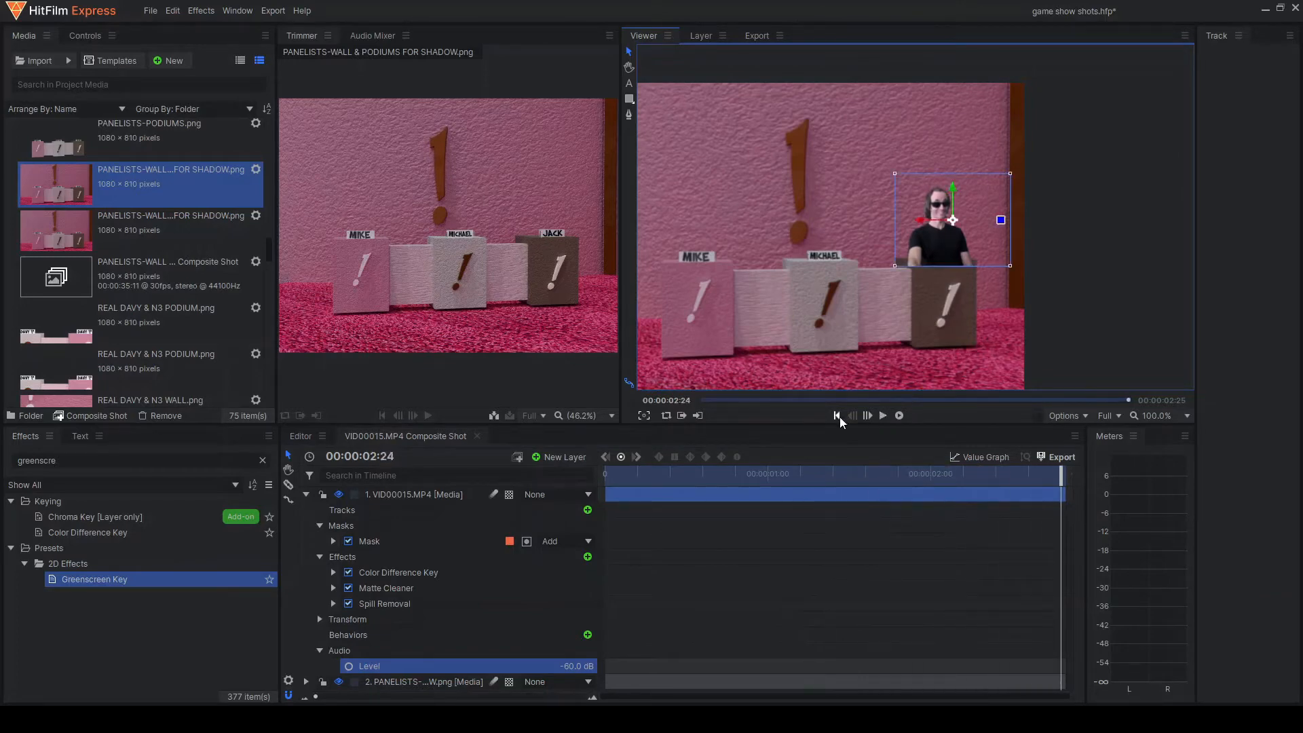
left_click(840, 416)
left_click(884, 414)
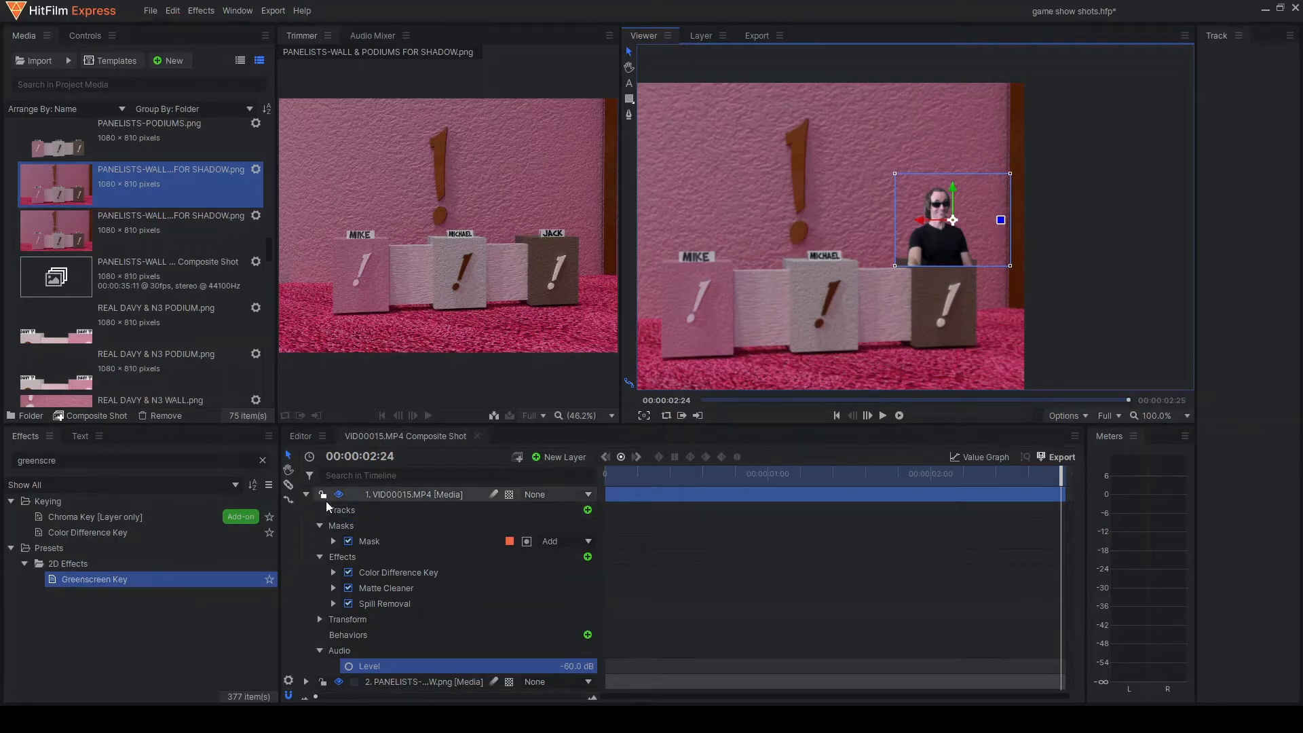
Collapse the VID00015.MP4 layer and add PANELISTS-PODIUMS.png from the project media as the topmost layer, in front of the panelist
left_click(306, 494)
left_click(386, 514)
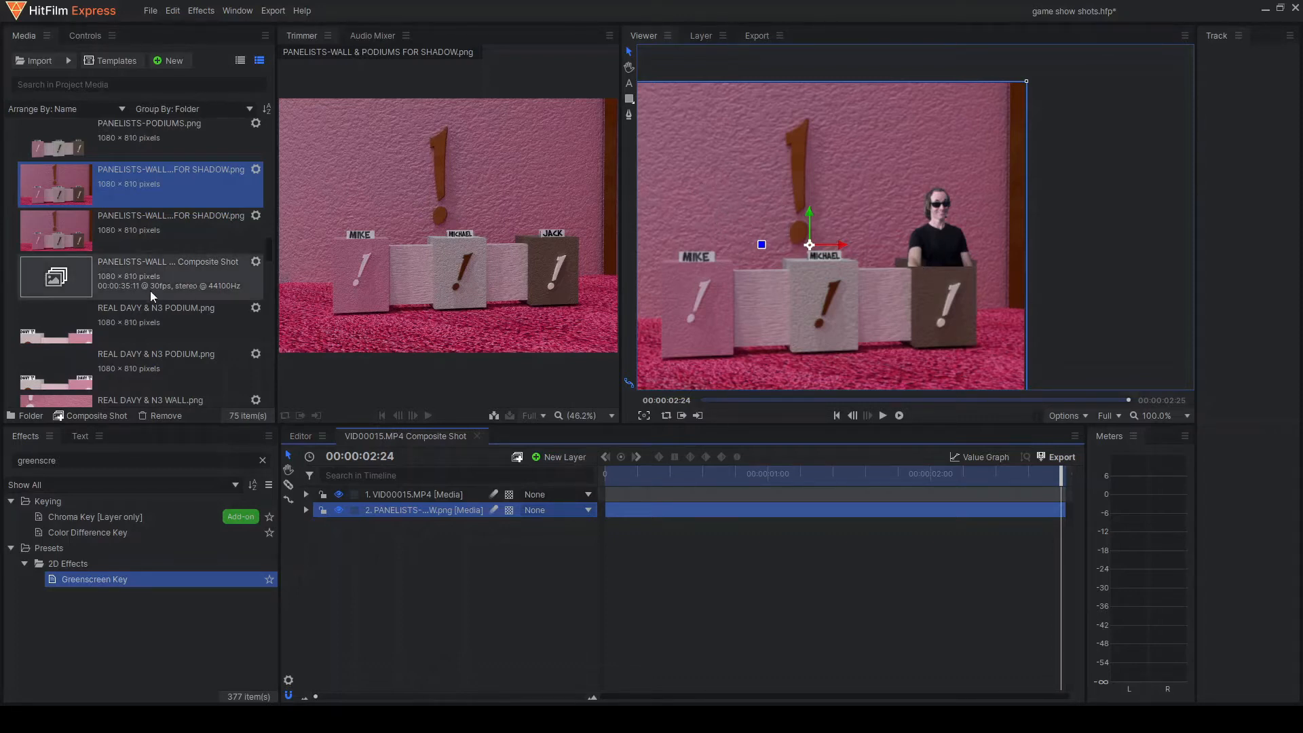
scroll(116, 277, "up", 3)
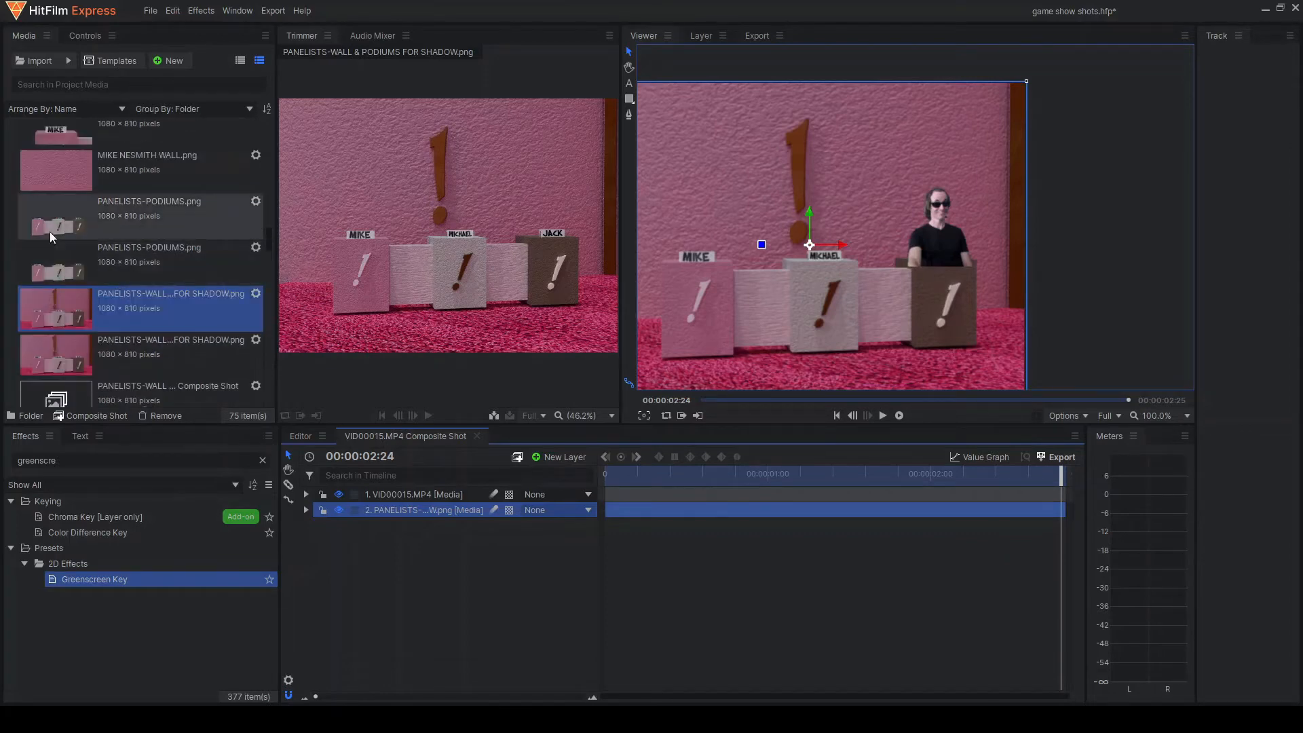
left_click(47, 214)
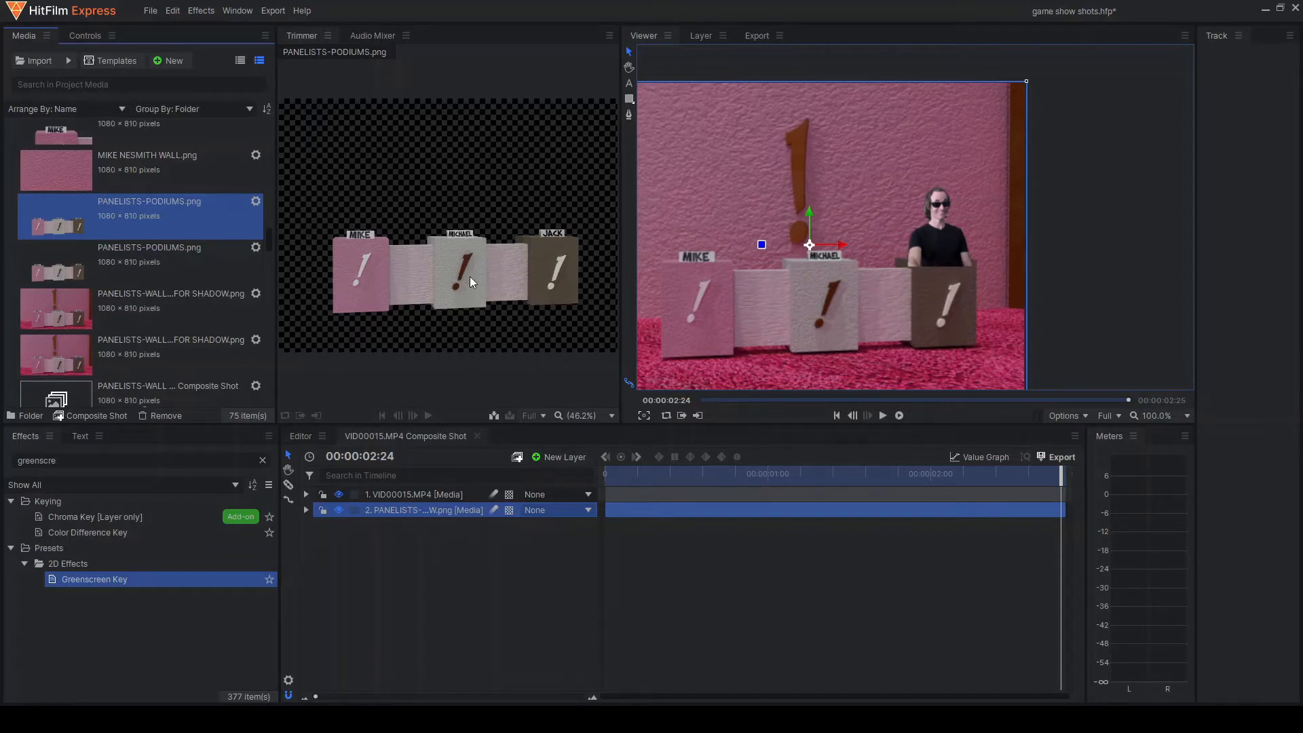
left_click_drag(470, 275, 454, 491)
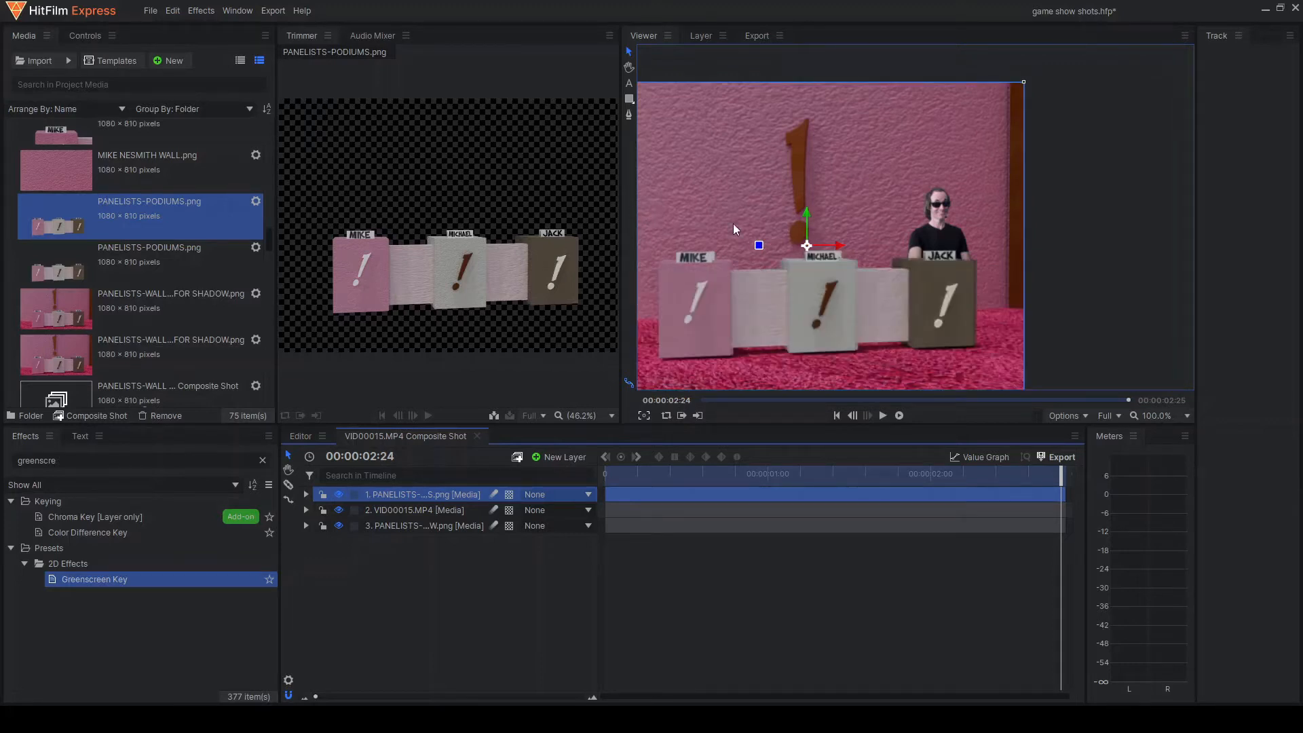
Toggle the visibility of the podiums layer and the wall image layer to compare how the two sets of podiums line up
left_click(338, 495)
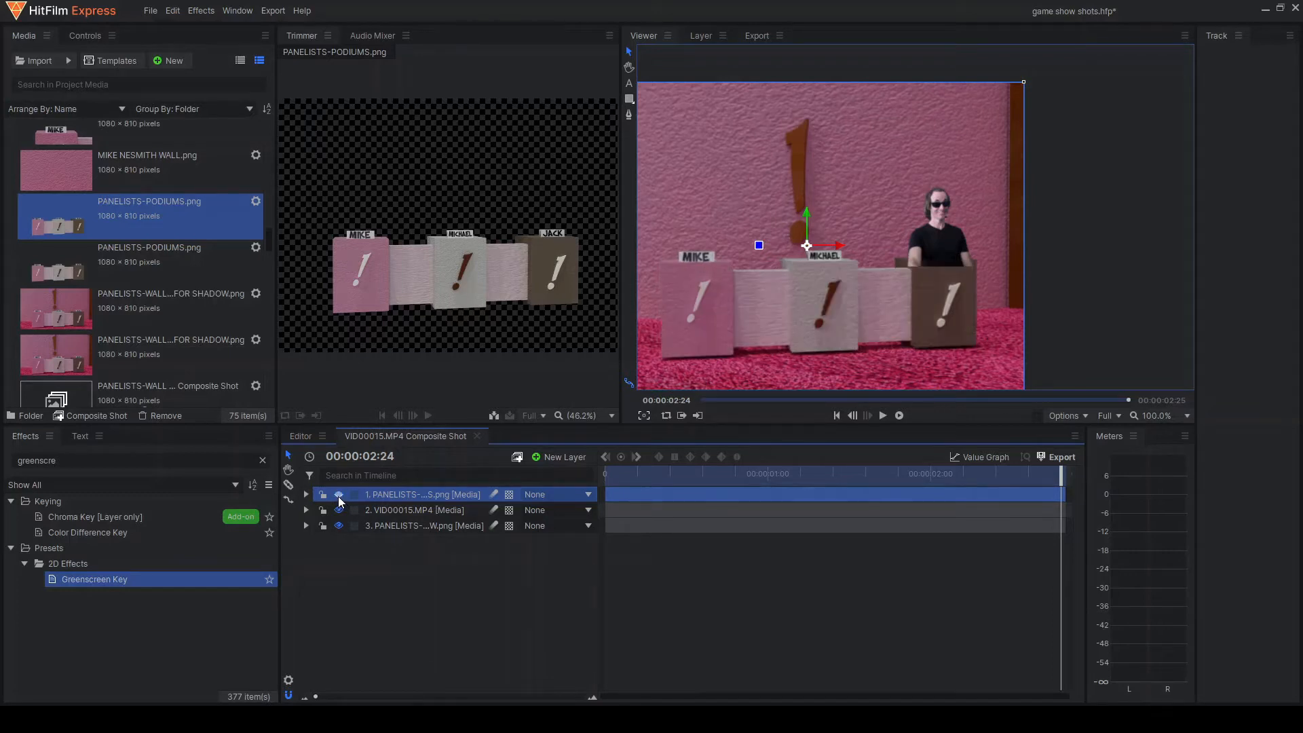
left_click(338, 496)
left_click(338, 496)
left_click(338, 496)
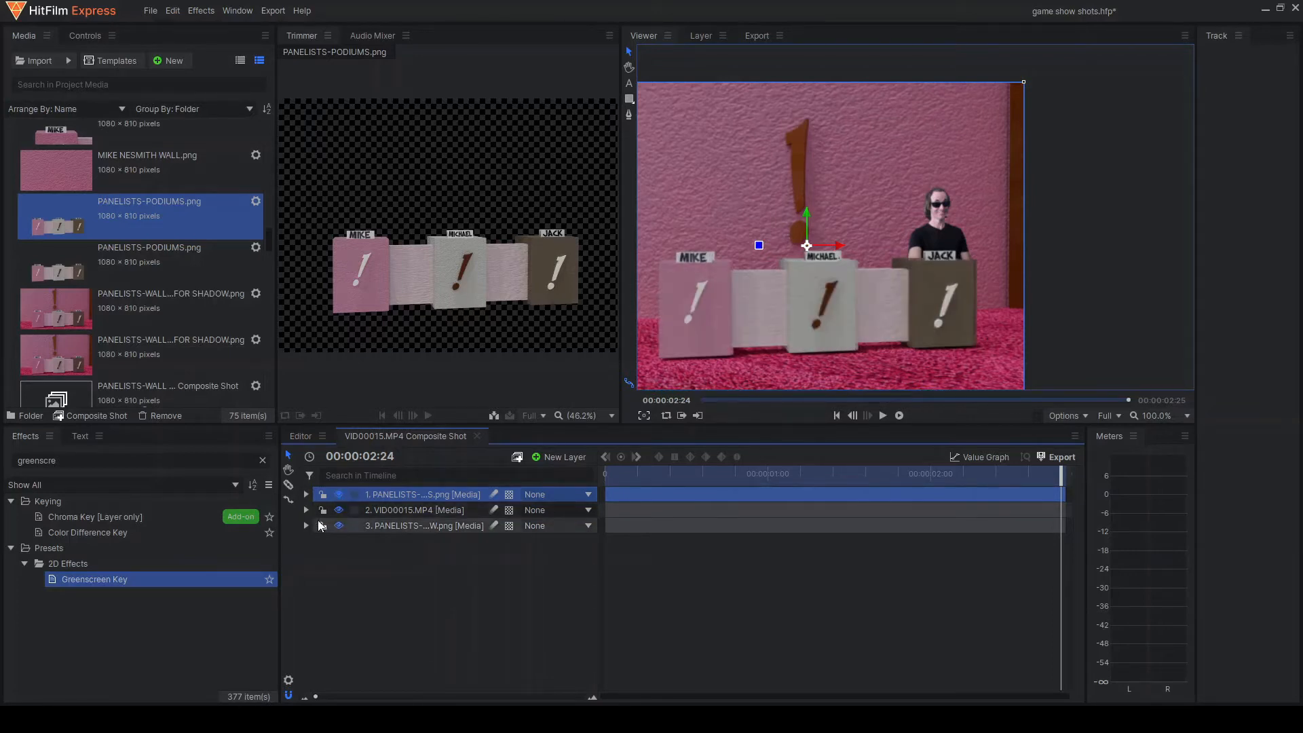
left_click(322, 525)
left_click(338, 525)
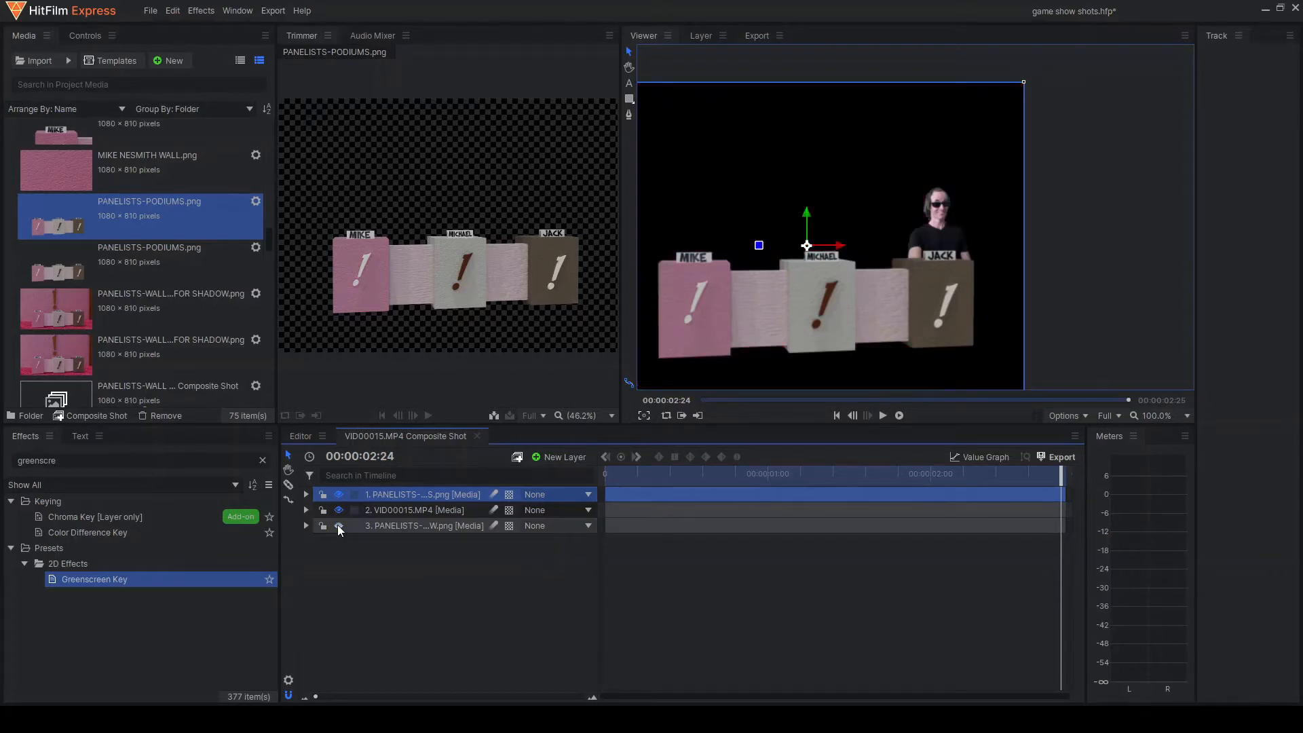
left_click(338, 525)
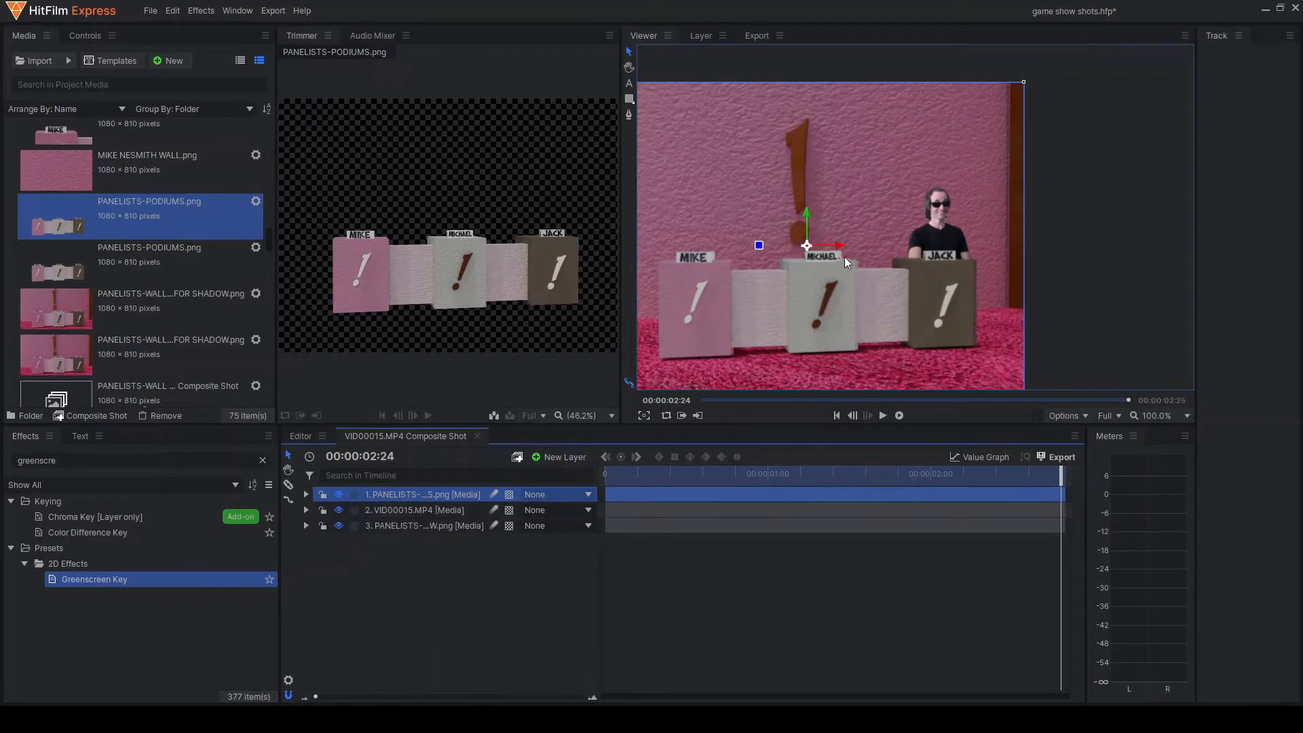
Nudge the podiums layer slightly right to match the podiums in the wall image, checking the alignment by hiding and showing it
left_click_drag(838, 247, 841, 245)
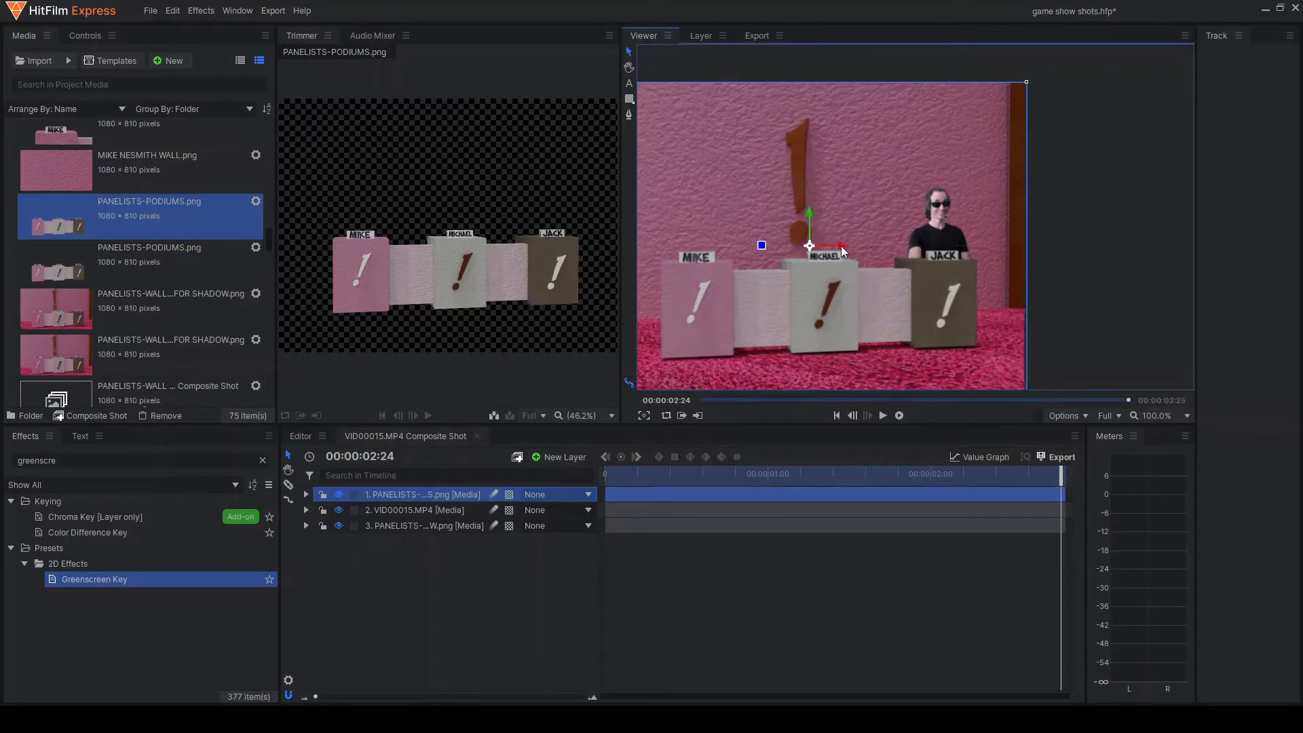
left_click(338, 493)
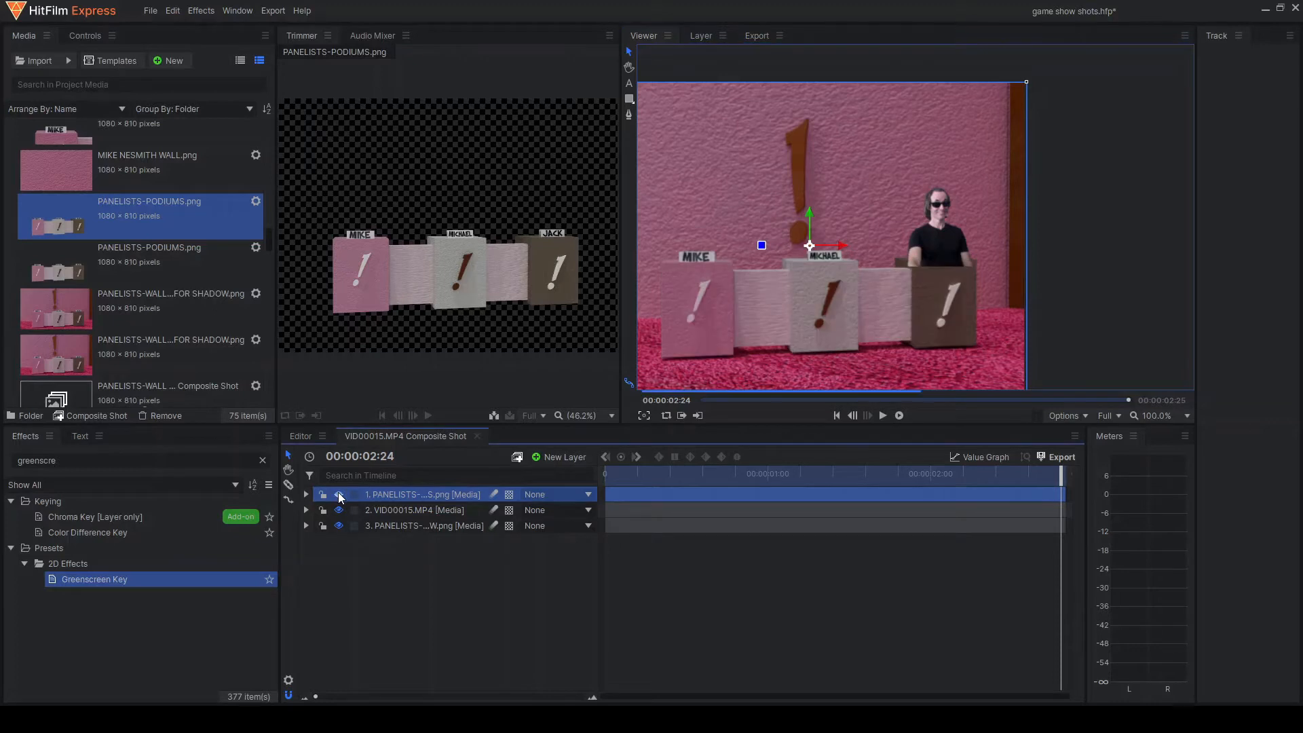
left_click(338, 493)
left_click(338, 493)
left_click(338, 493)
left_click(339, 492)
left_click(338, 494)
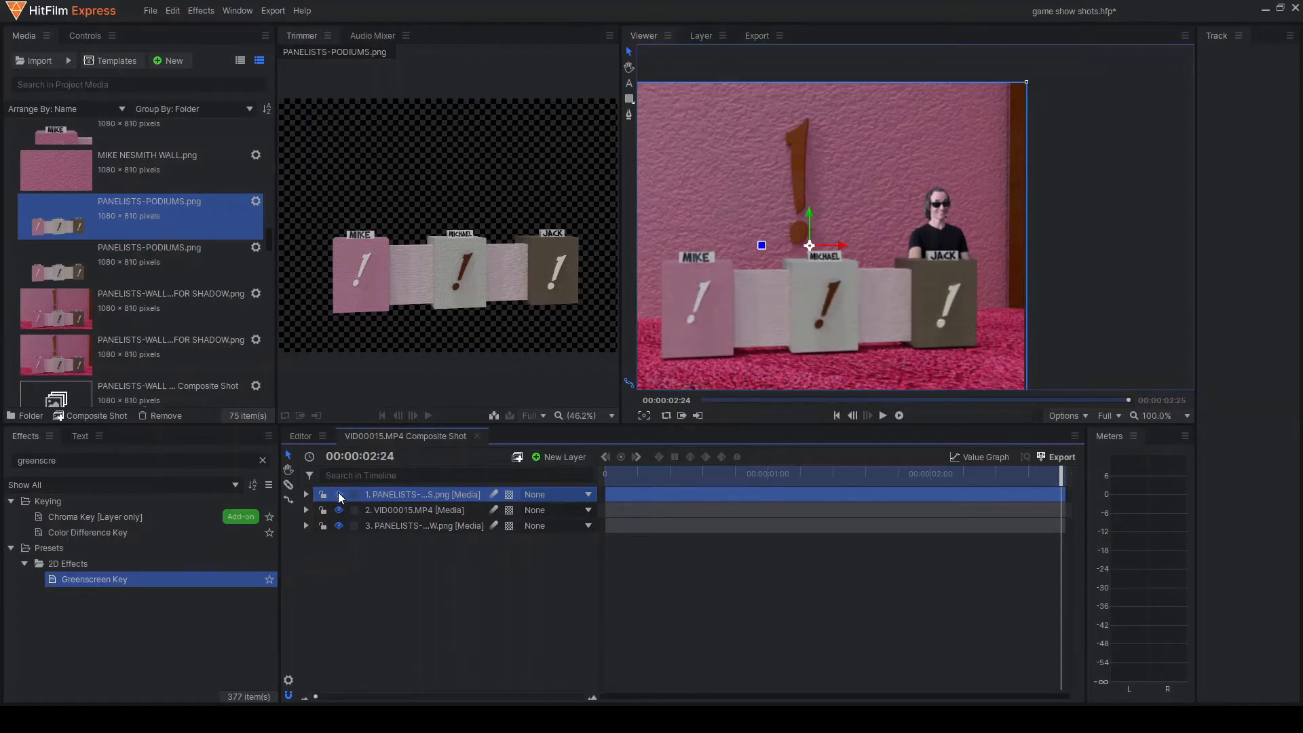
left_click(338, 493)
left_click(338, 494)
left_click(338, 493)
left_click(338, 494)
Shift the VID00015.MP4 layer slightly left behind the brown podium and play the composite shot from the start to check it
left_click(438, 512)
left_click_drag(927, 233, 911, 218)
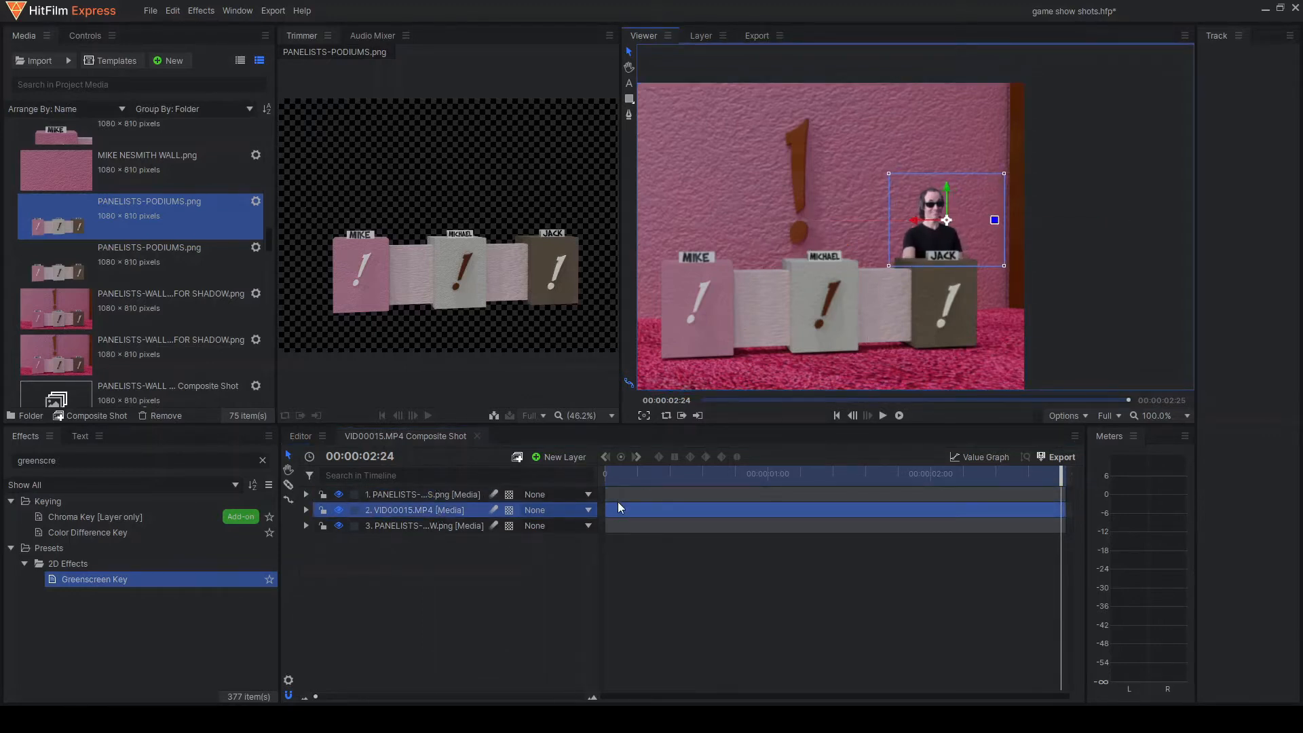
left_click(429, 501)
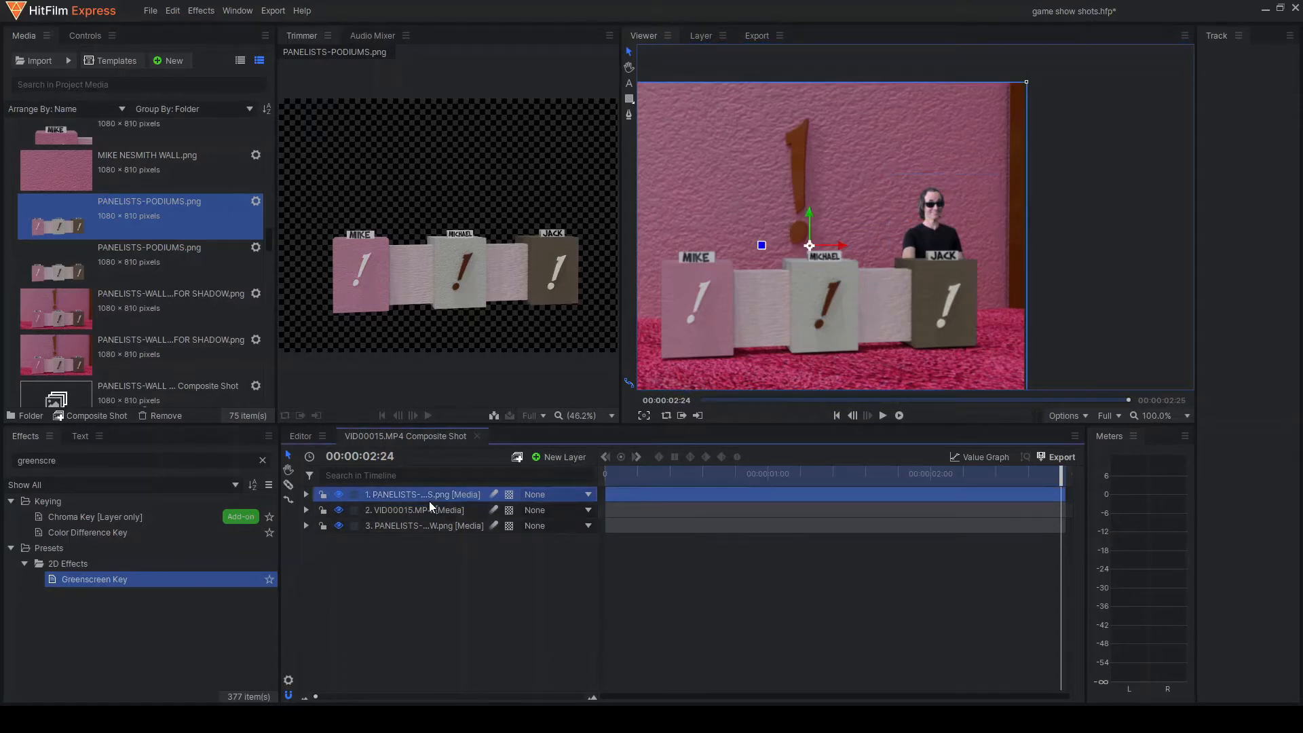
left_click(838, 416)
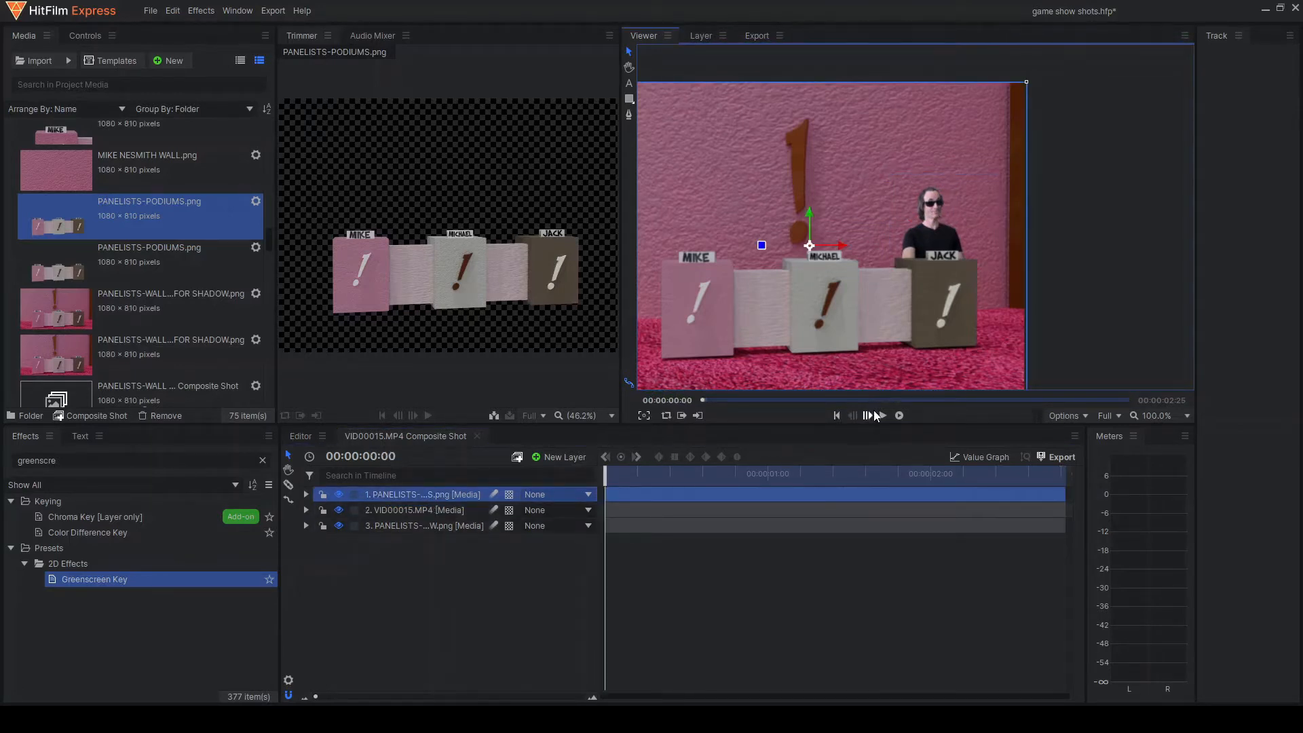
left_click(883, 415)
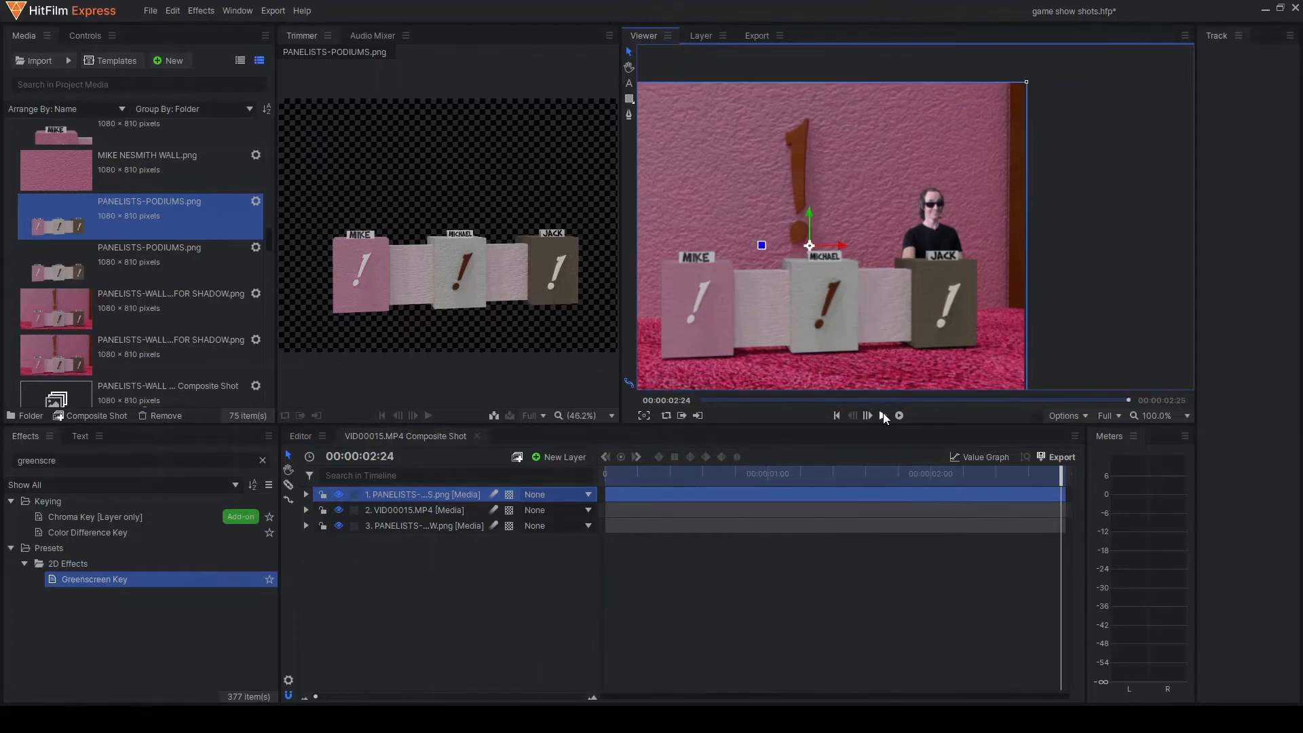
left_click(836, 416)
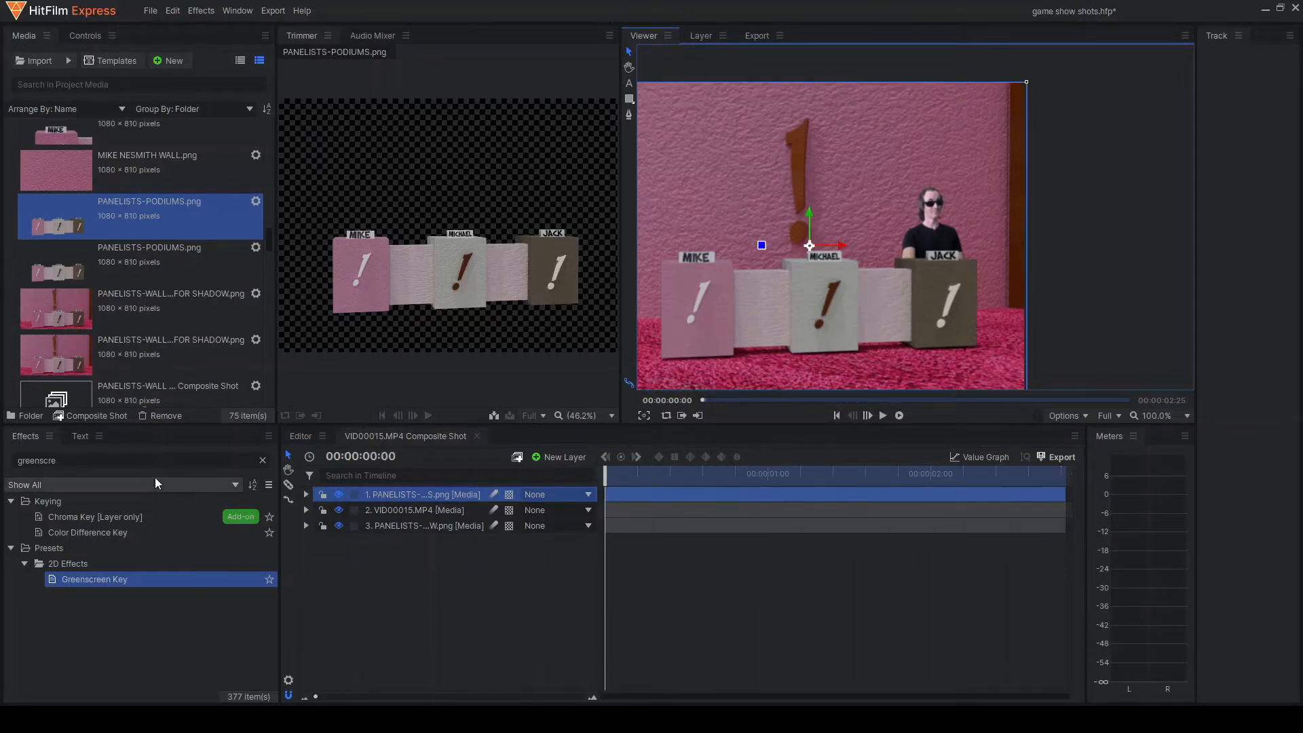
Browse the project media for the next green-screen panelist clip and load VID00016.MP4 for trimming
scroll(113, 346, "up", 5)
scroll(111, 340, "up", 5)
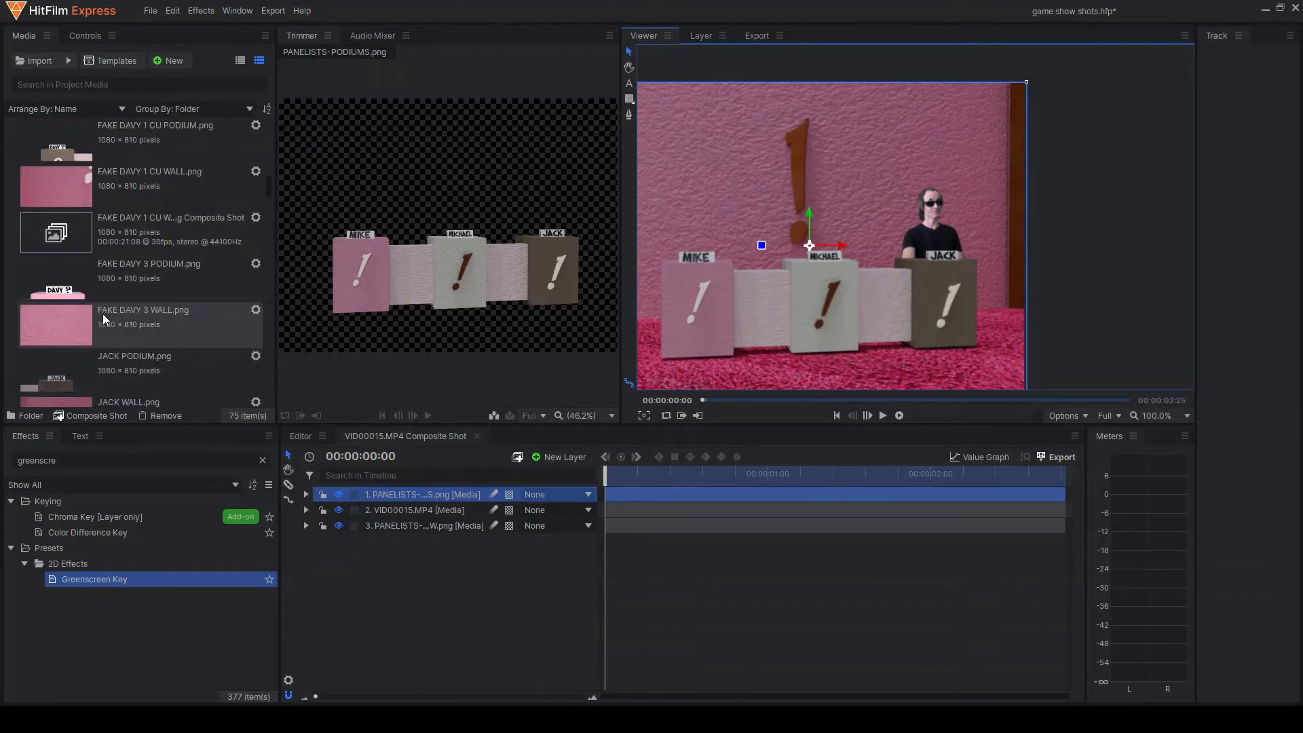
scroll(167, 383, "up", 5)
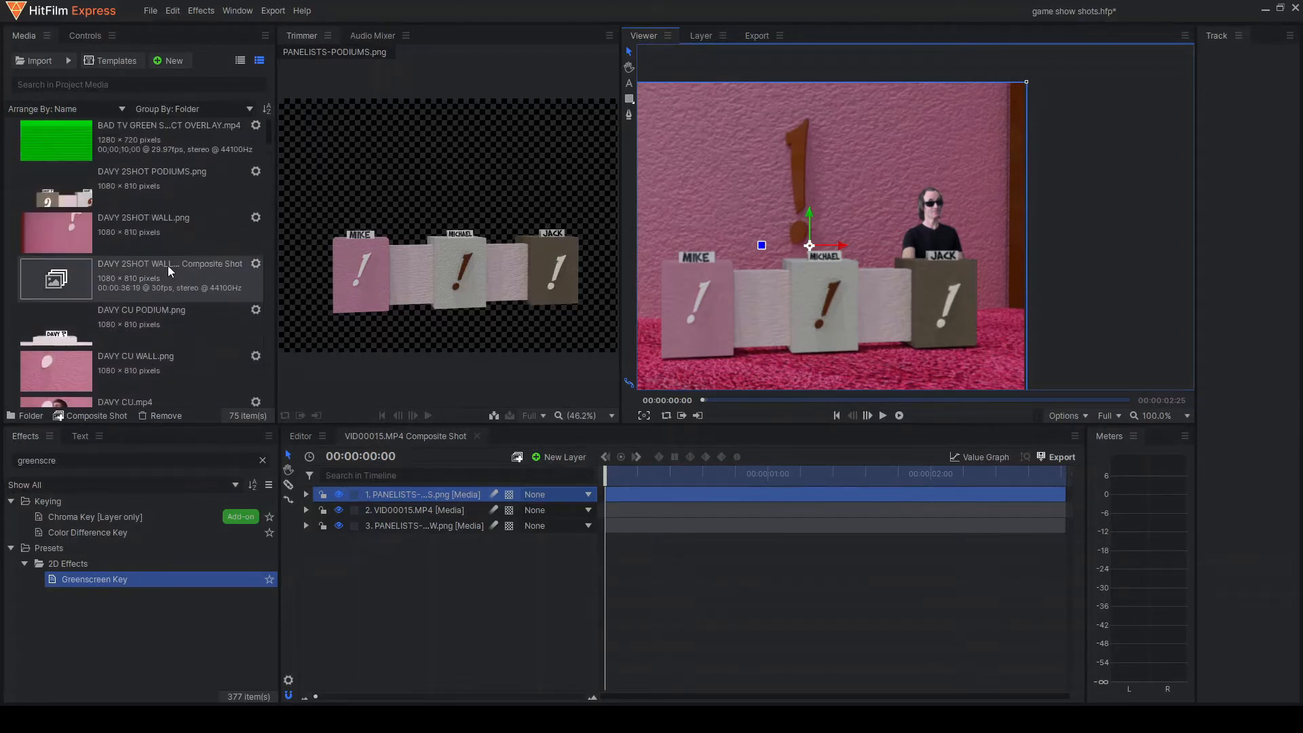
scroll(234, 173, "down", 3)
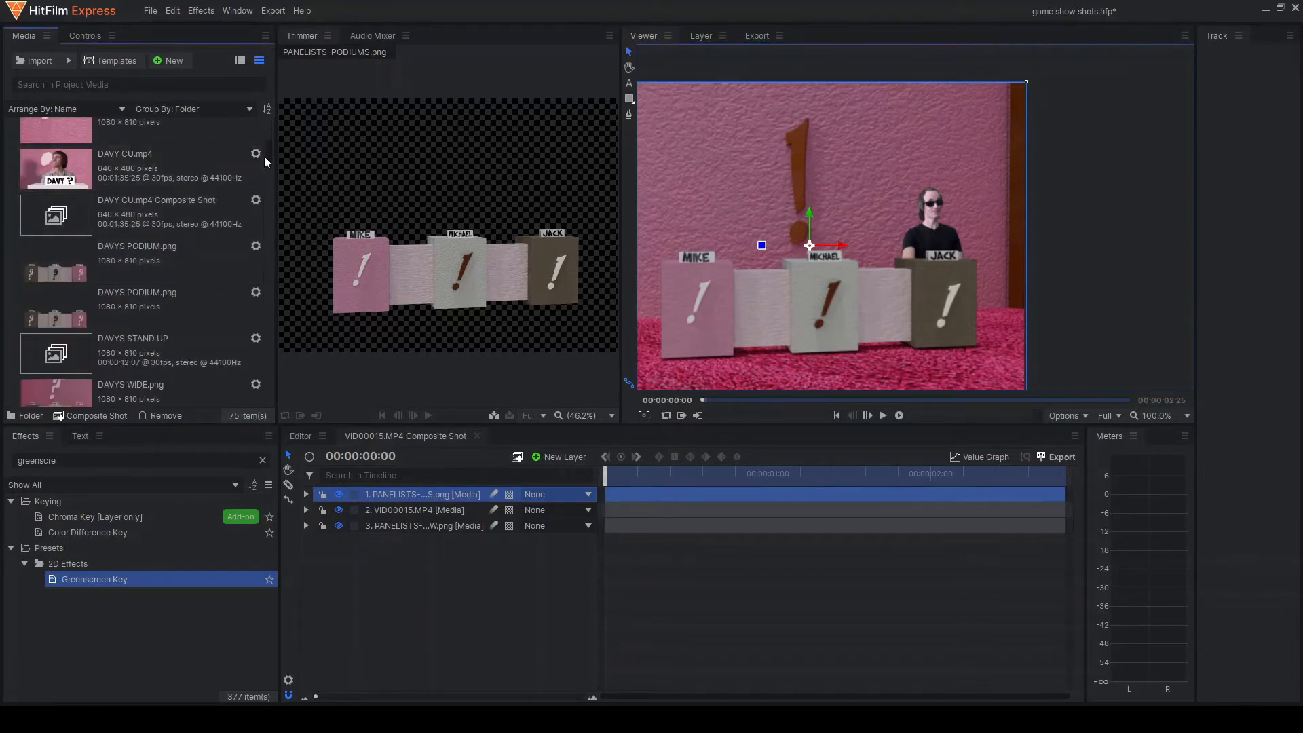
left_click_drag(270, 153, 241, 328)
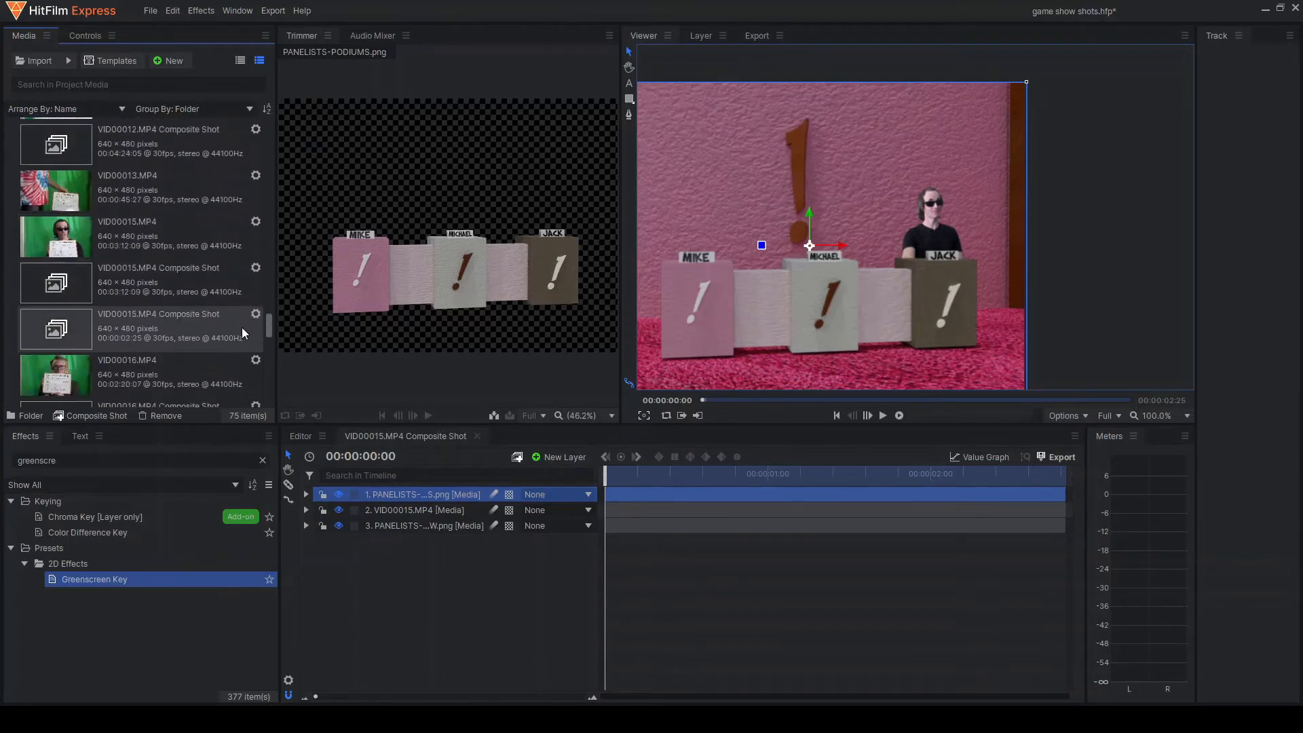
scroll(241, 329, "down", 2)
left_click(75, 314)
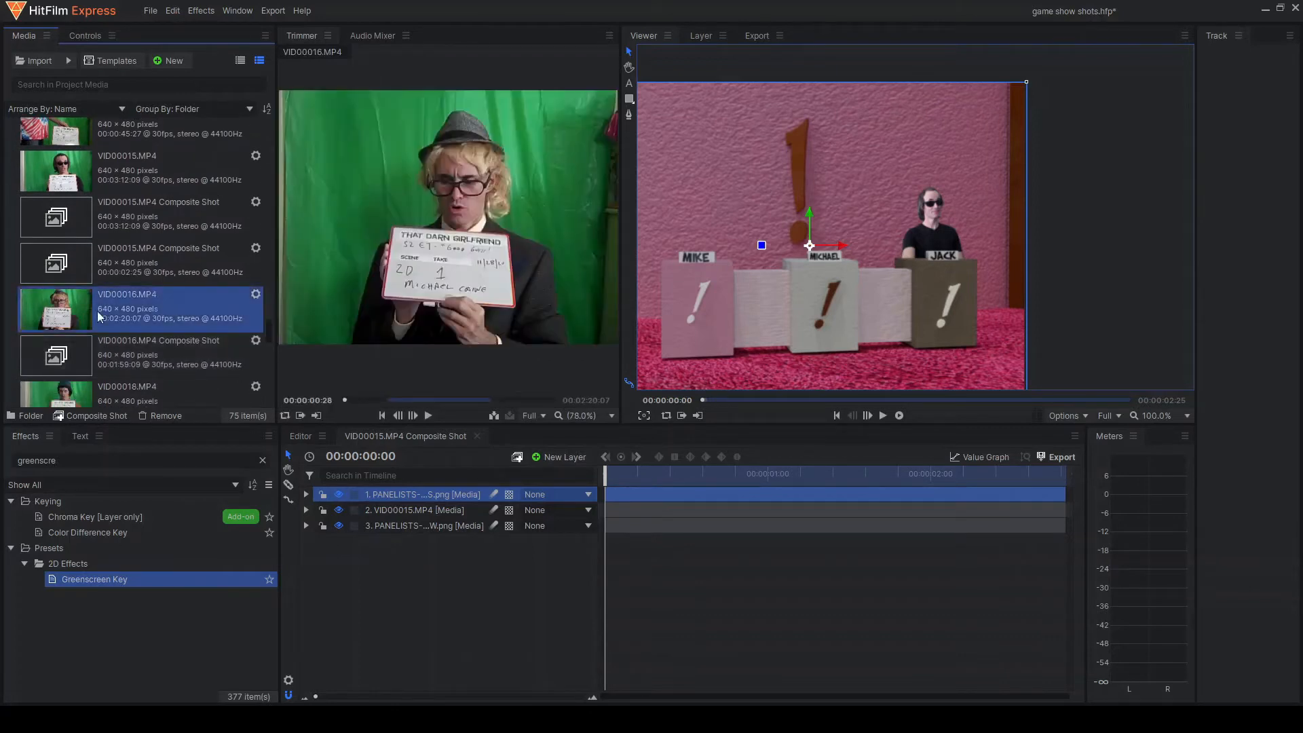
Preview VID00016.MP4 for a quiet section without the slate and trim it to end at 00:00:31:29
left_click_drag(344, 400, 377, 398)
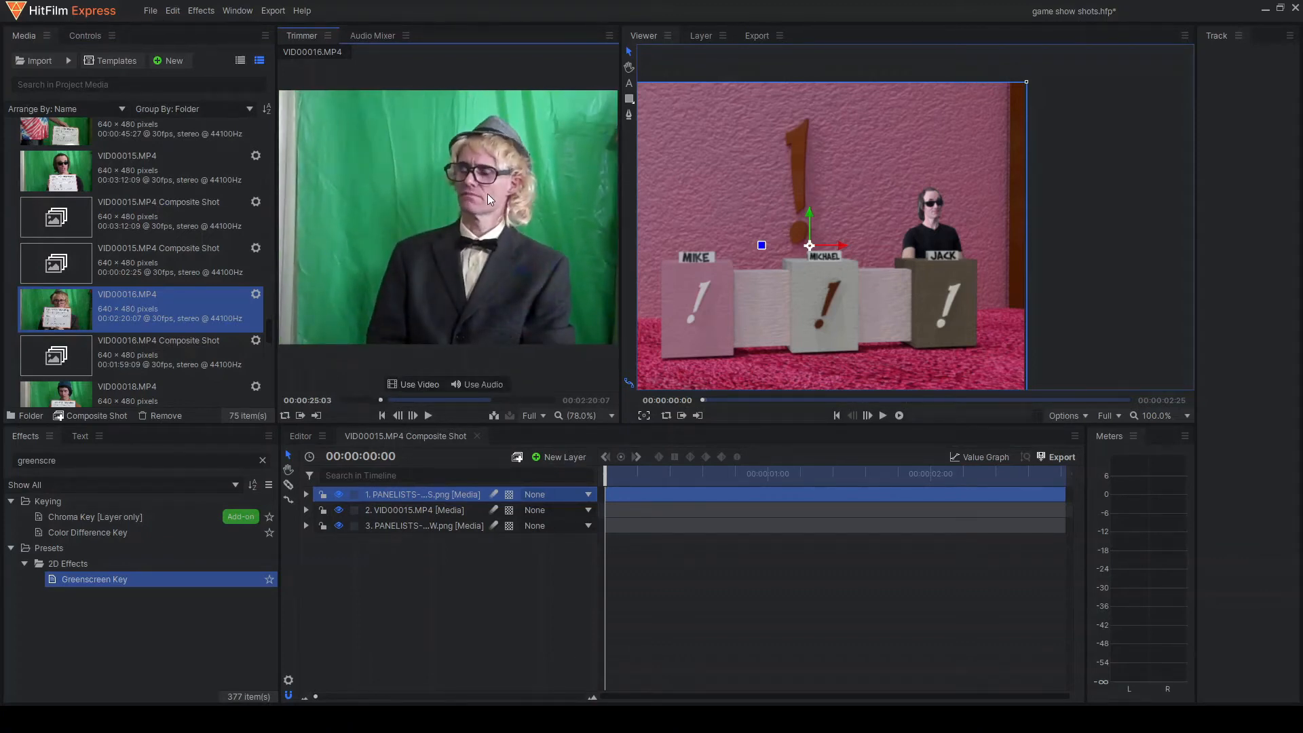
left_click(429, 416)
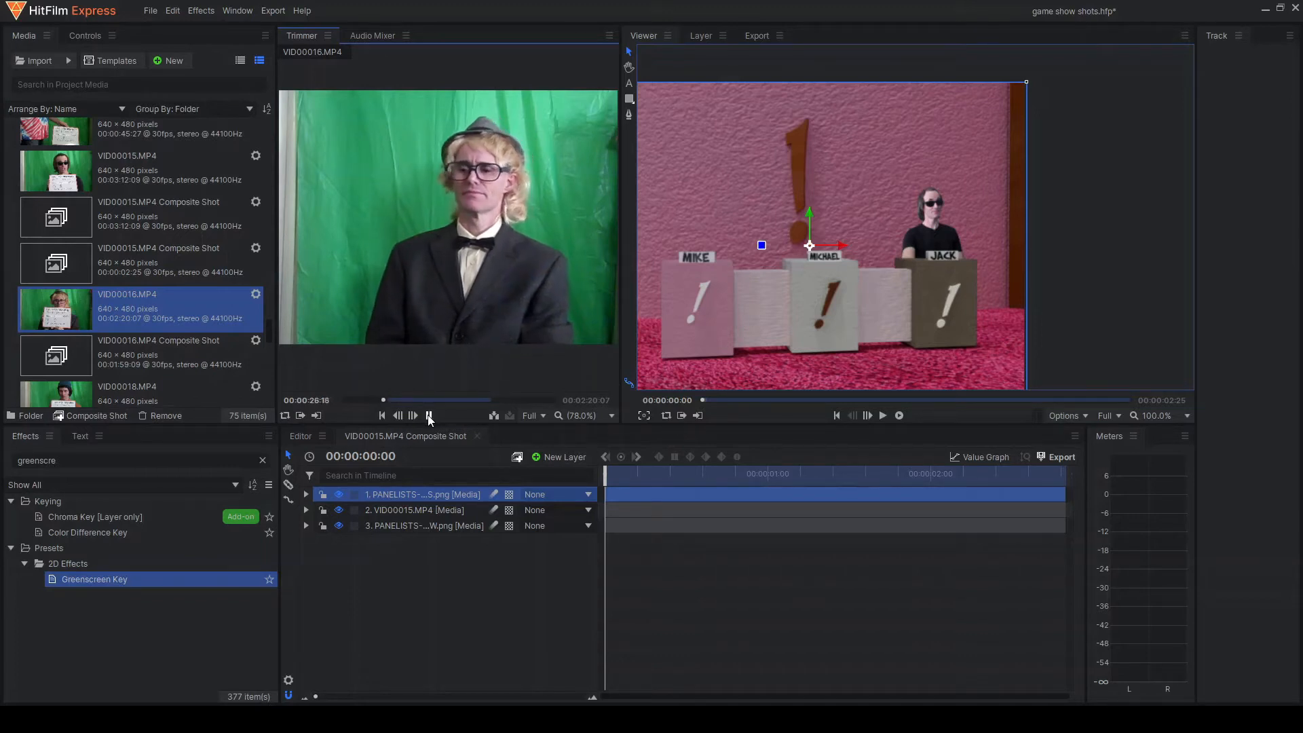
left_click(429, 416)
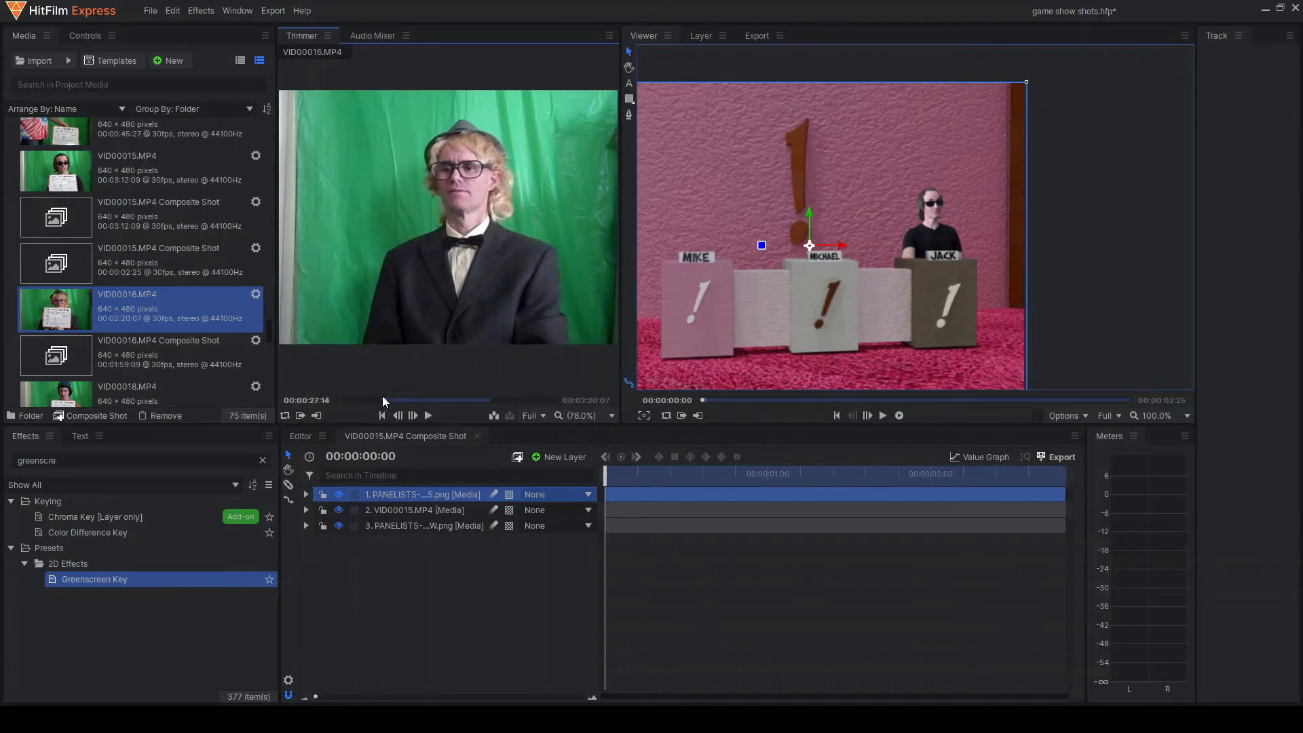
left_click(385, 400)
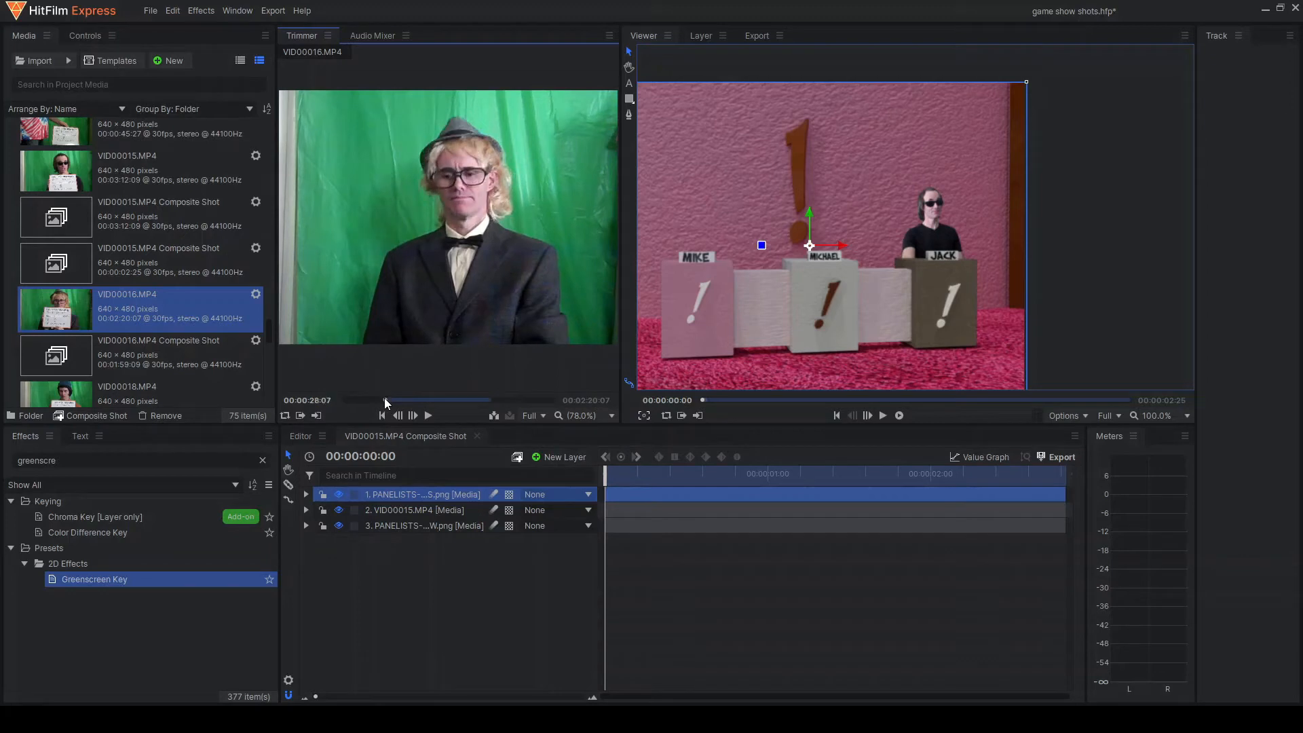
left_click(381, 400)
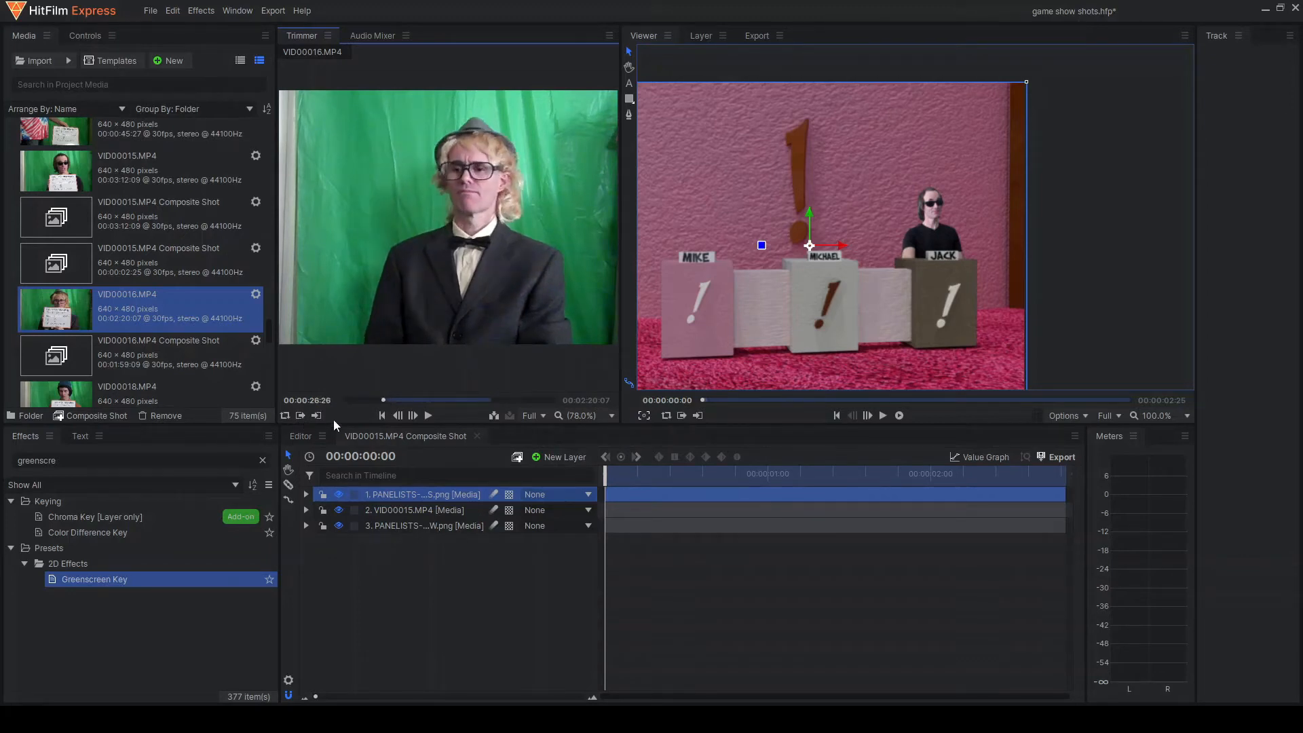
left_click(428, 416)
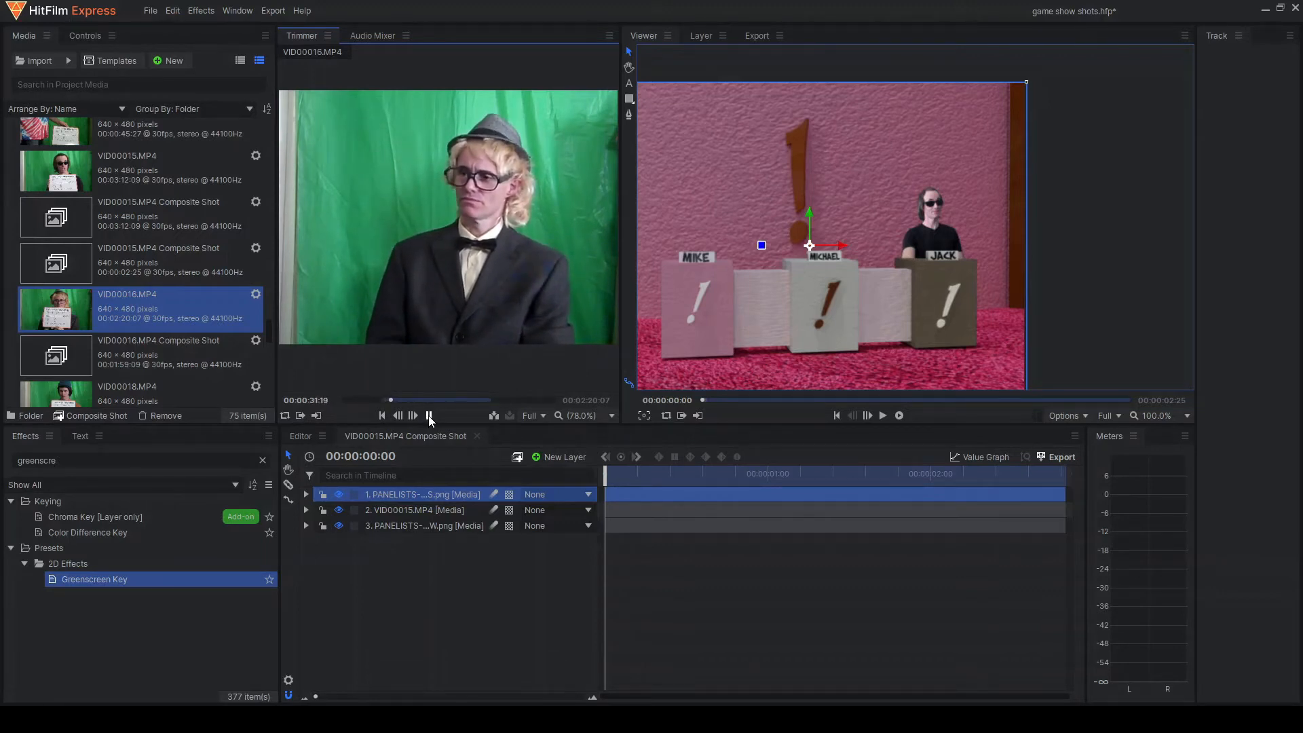
left_click(428, 416)
left_click(319, 413)
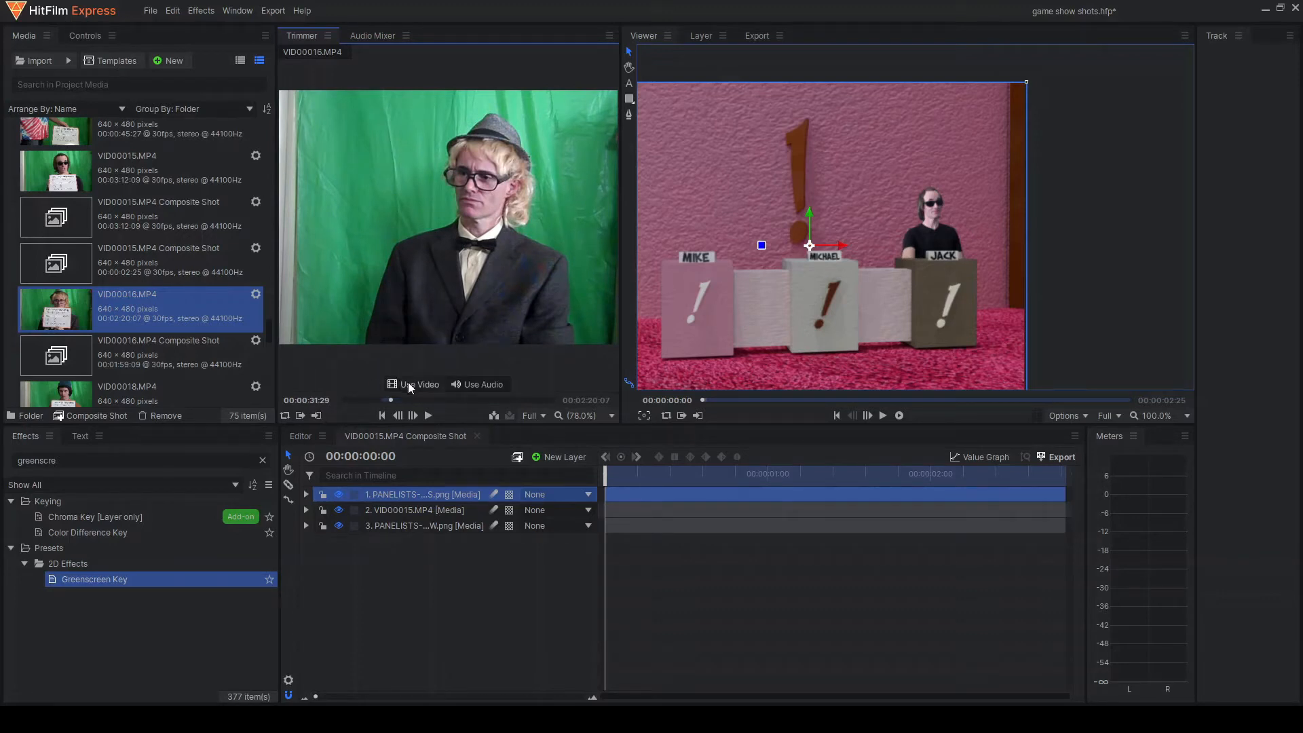
Add only the video of VID00016.MP4 as a layer between VID00015.MP4 and the wall image
left_click_drag(408, 384, 425, 521)
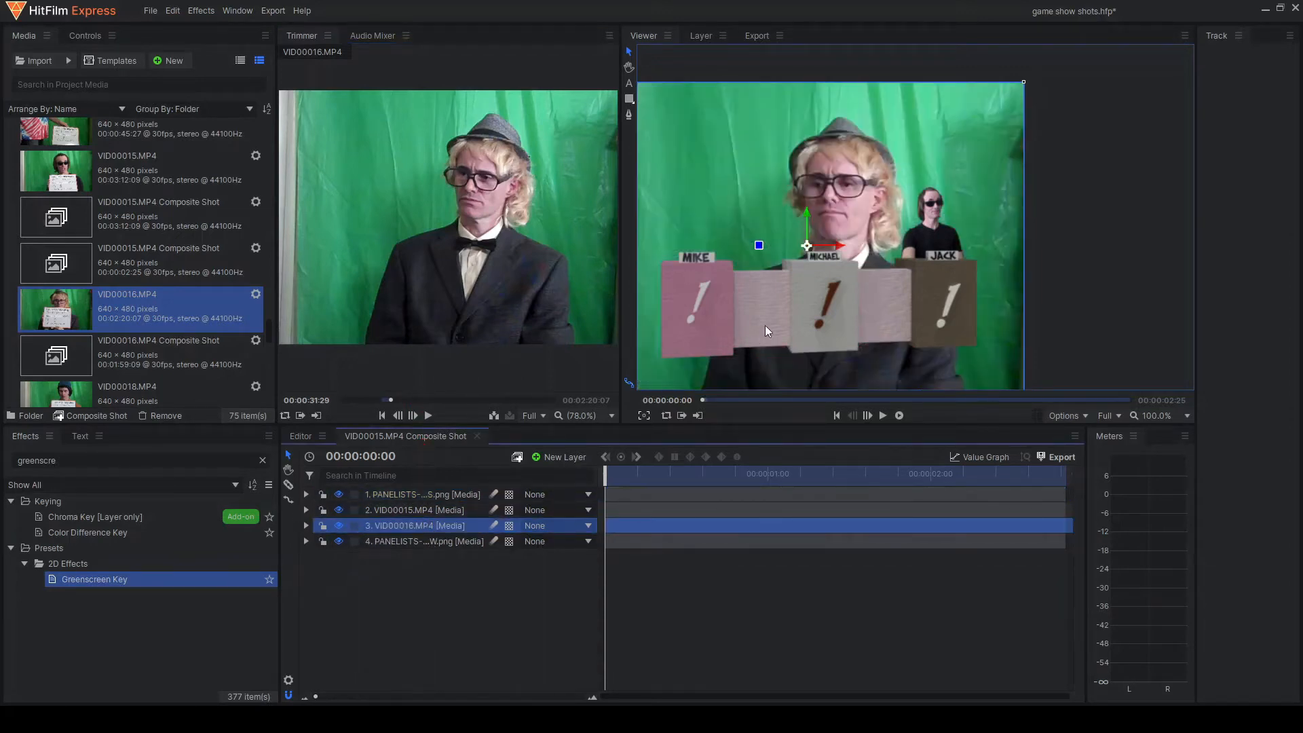
scroll(816, 190, "up", 3)
scroll(836, 182, "down", 4)
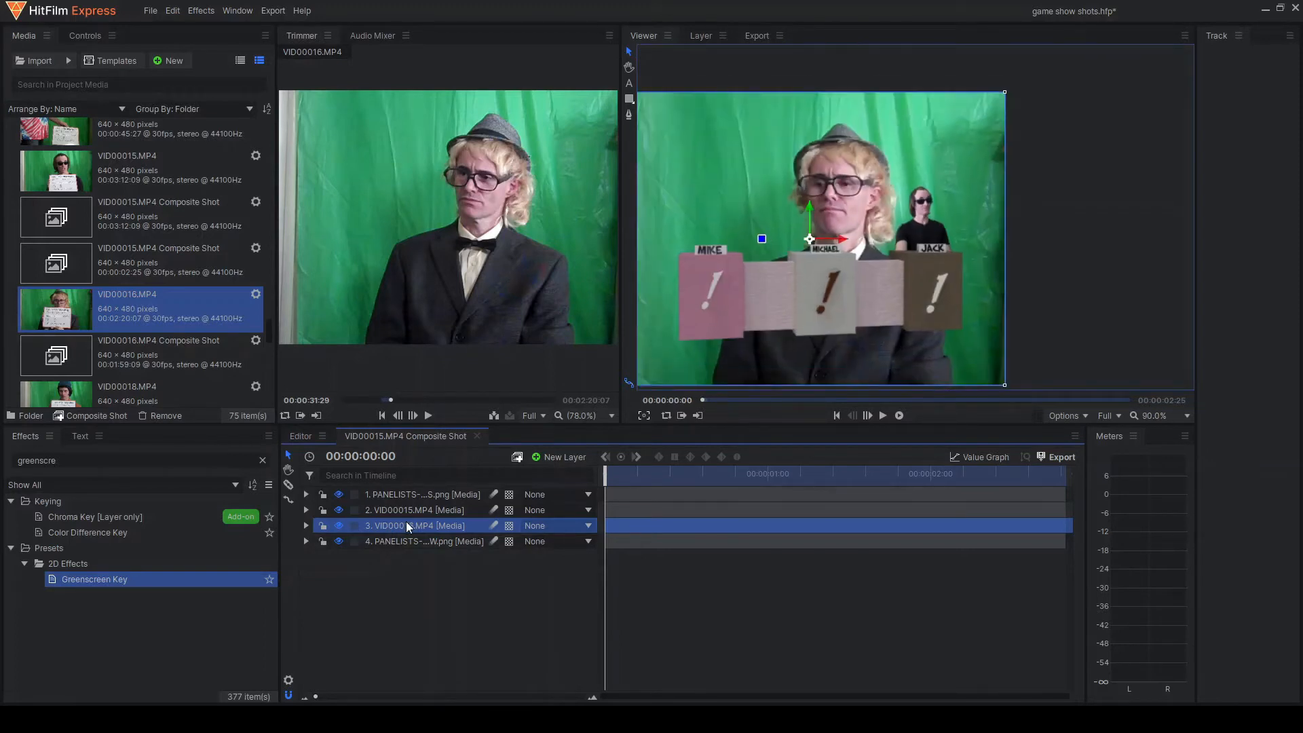
Shrink the VID00016.MP4 layer, flip it horizontally, and place the panelist behind the middle podium
mouse_move(408, 527)
left_mouse_down()
mouse_move(409, 503)
mouse_move(411, 531)
left_mouse_up()
scroll(910, 282, "down", 2)
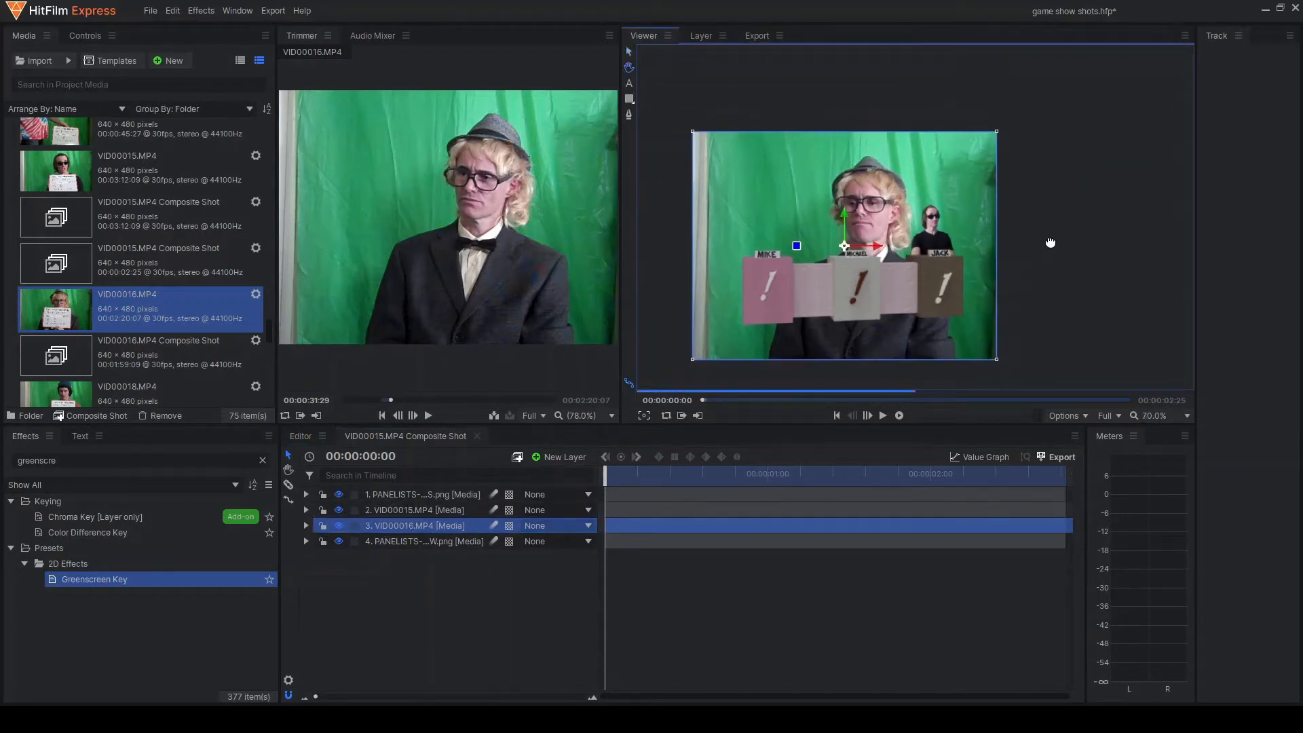
left_click_drag(1051, 242, 1129, 226)
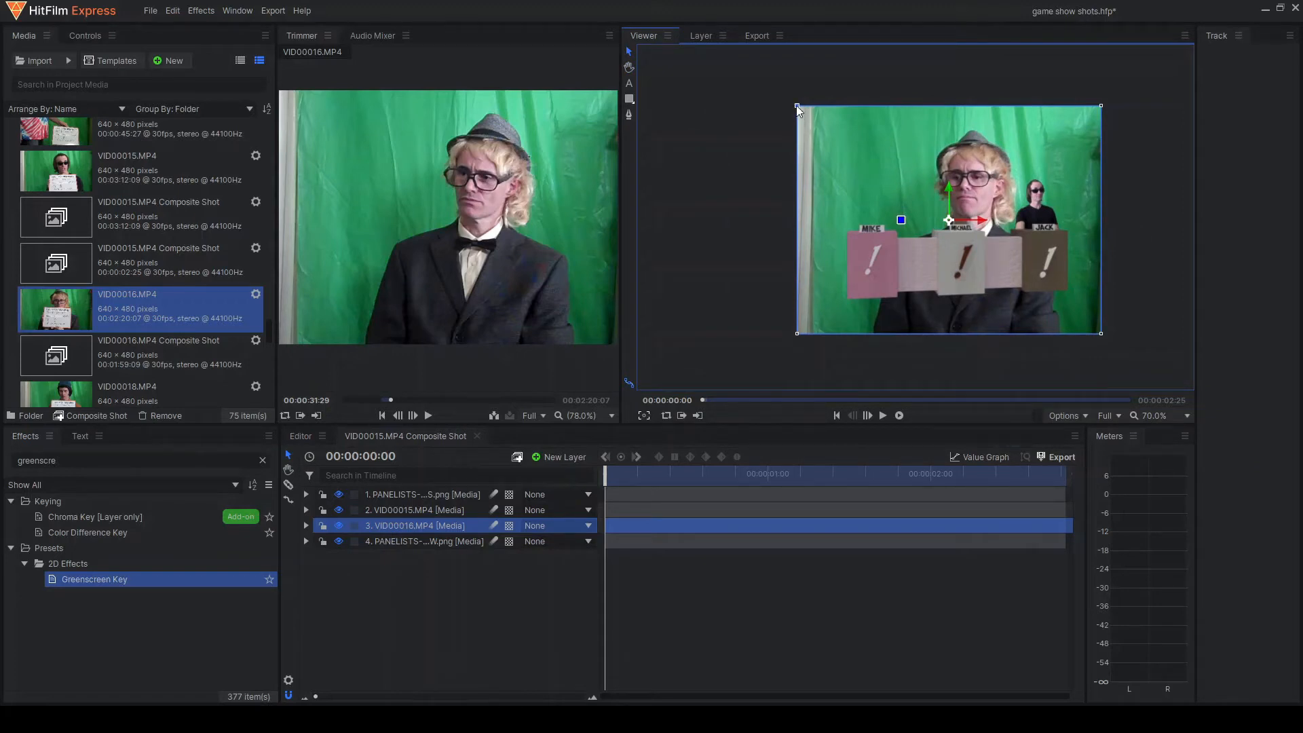
left_click_drag(796, 105, 995, 177)
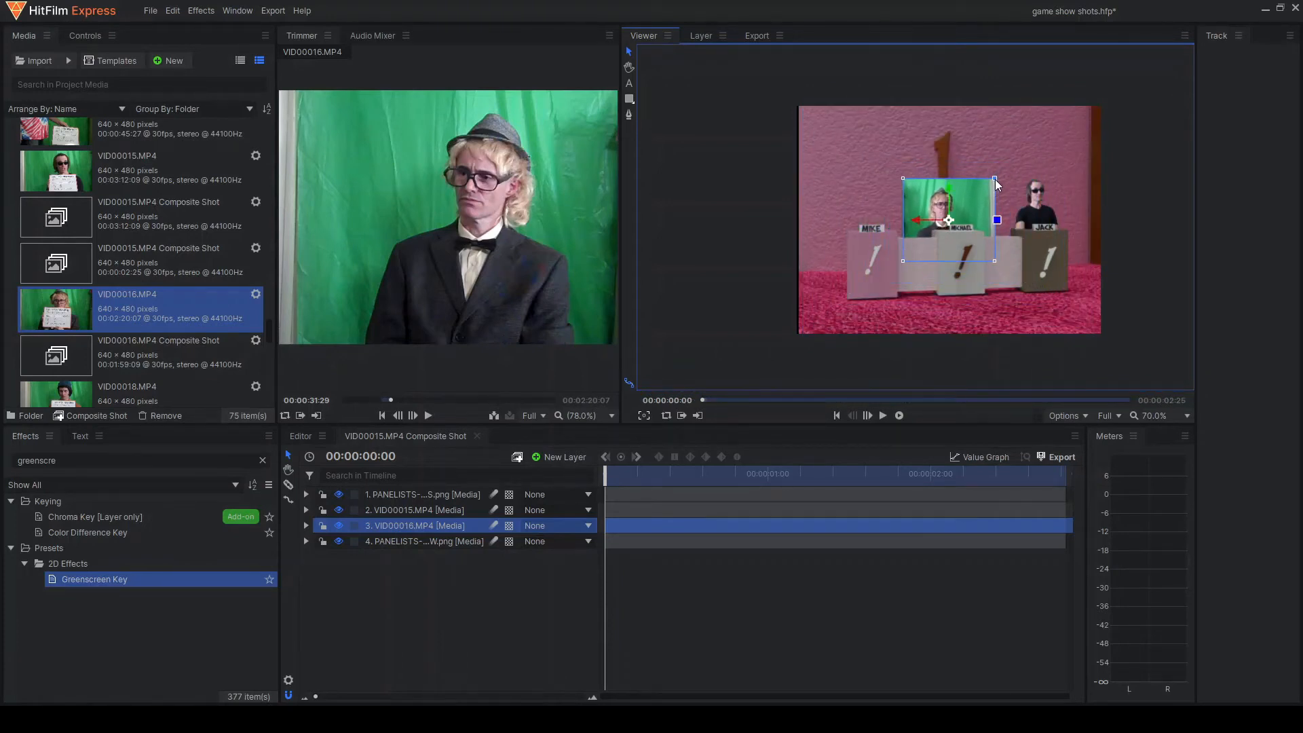
left_click_drag(919, 227, 965, 171)
scroll(1012, 165, "up", 3)
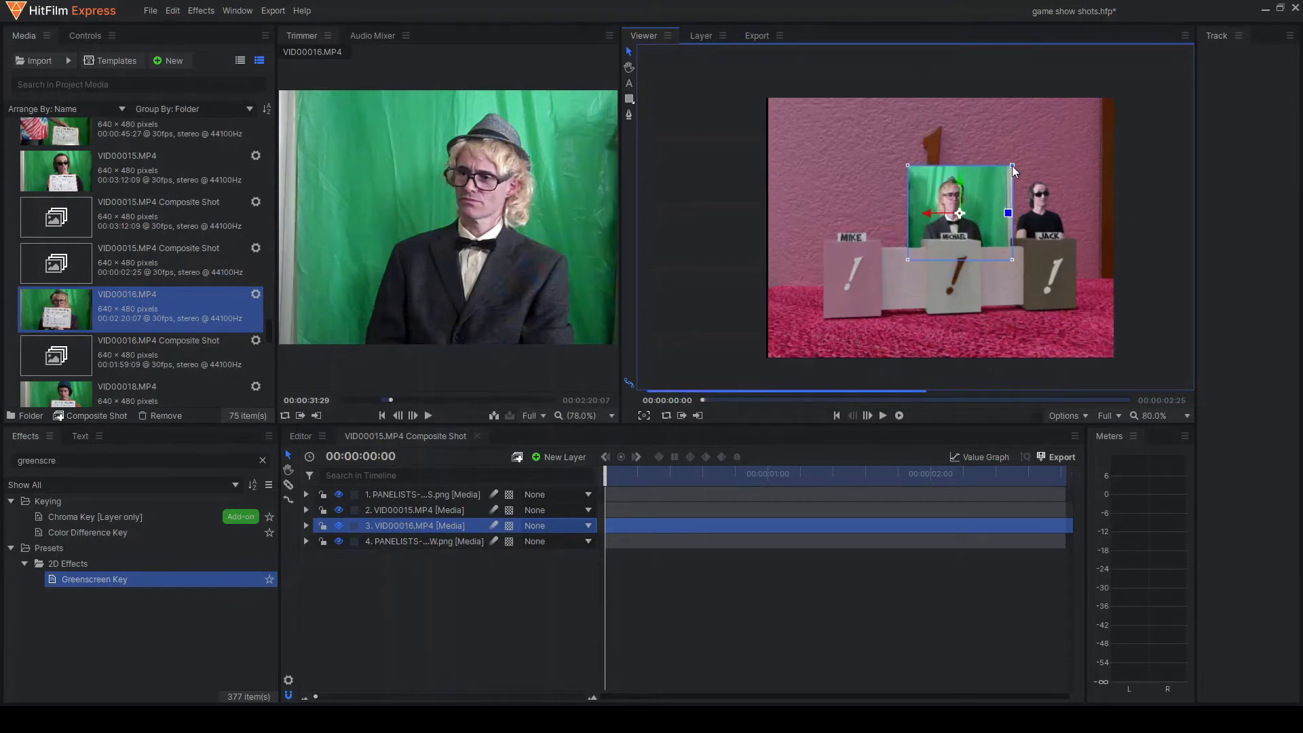
scroll(1012, 166, "down", 1)
scroll(1012, 166, "up", 1)
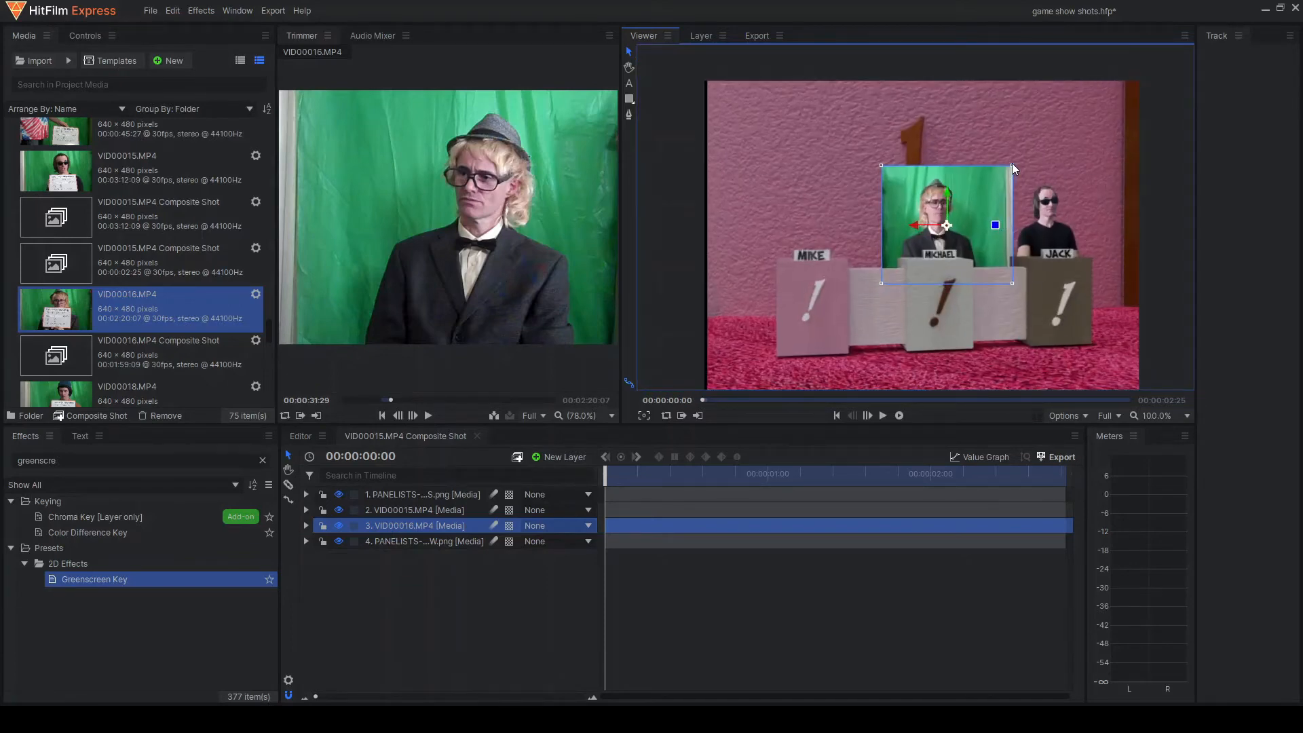
Undo the accidental shift of the podiums layer and lock every layer except VID00016.MP4
left_click_drag(1011, 164, 1009, 169)
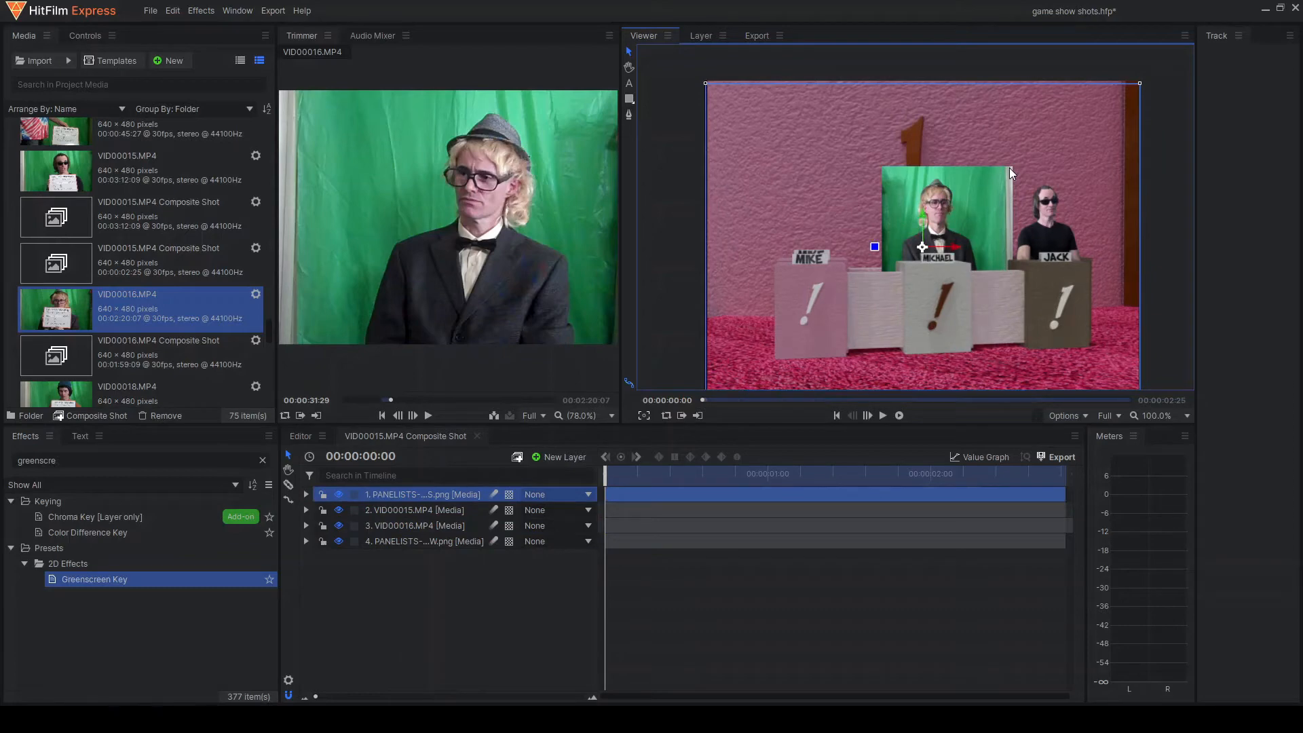
key("ctrl+z")
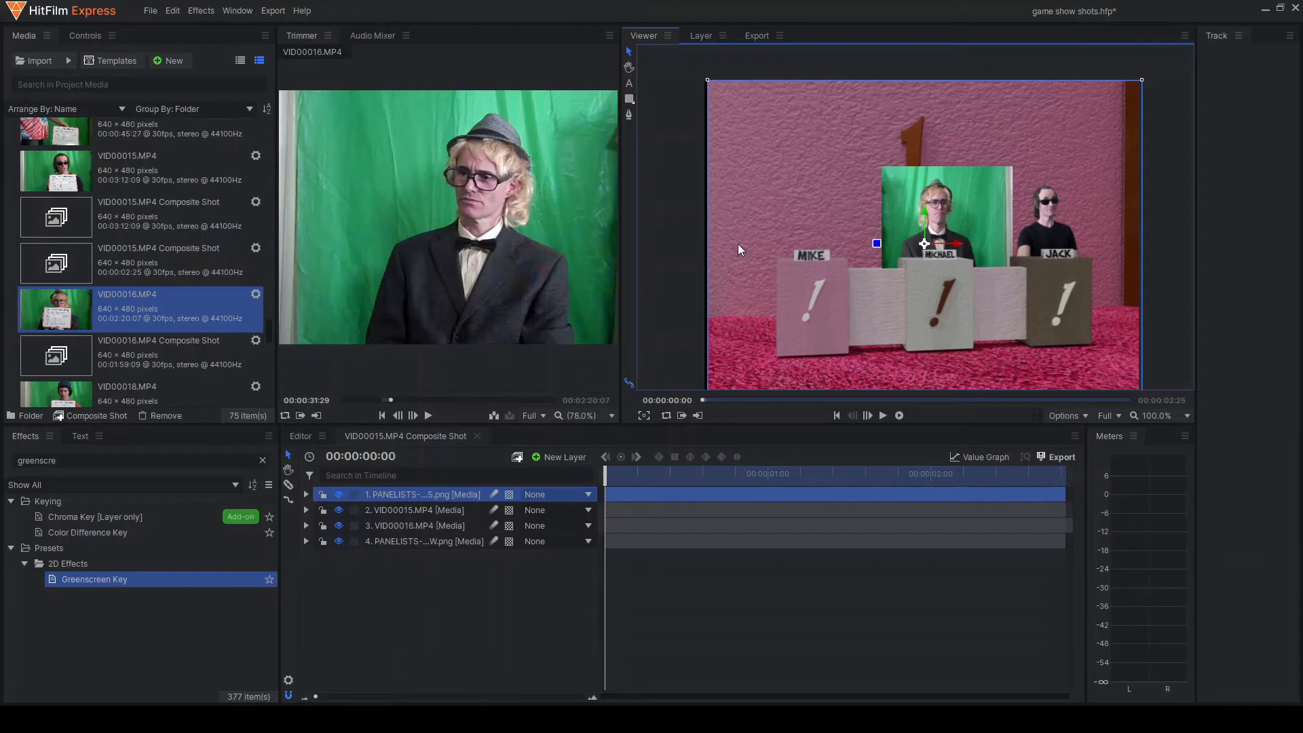
left_click(323, 494)
left_click(323, 541)
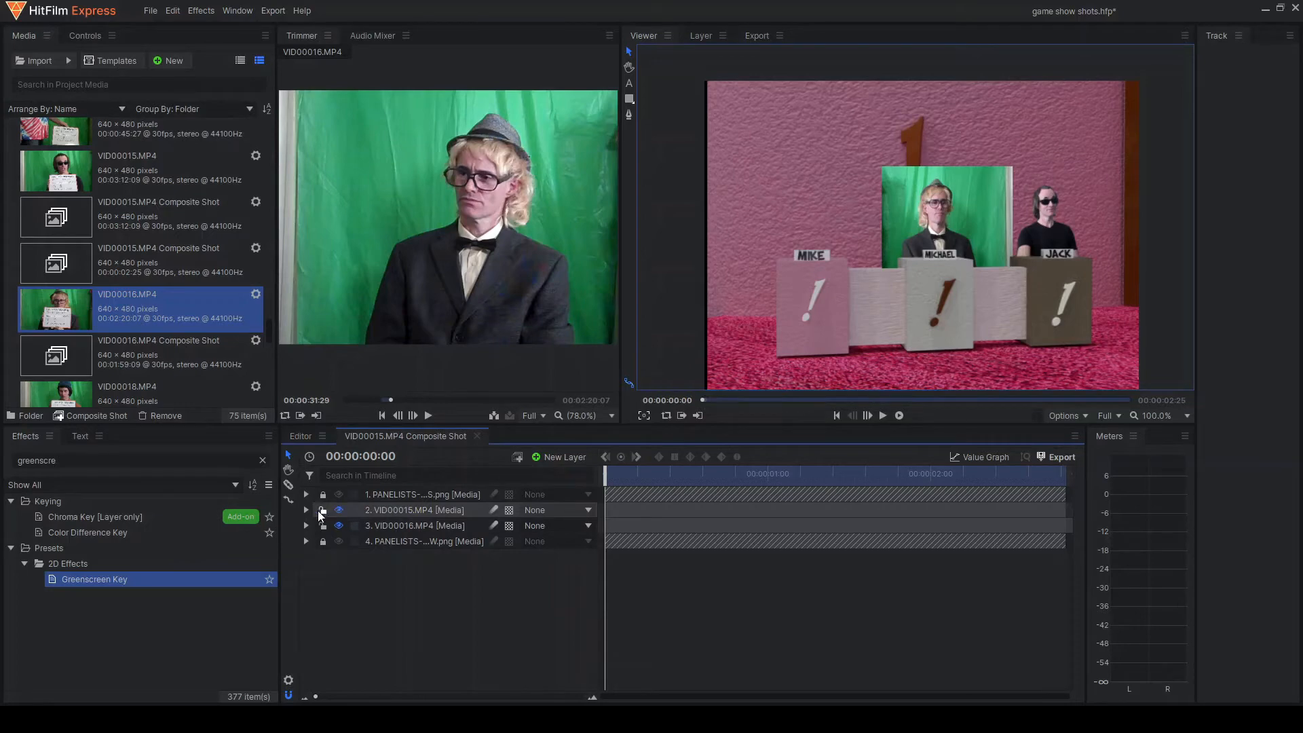
left_click(323, 510)
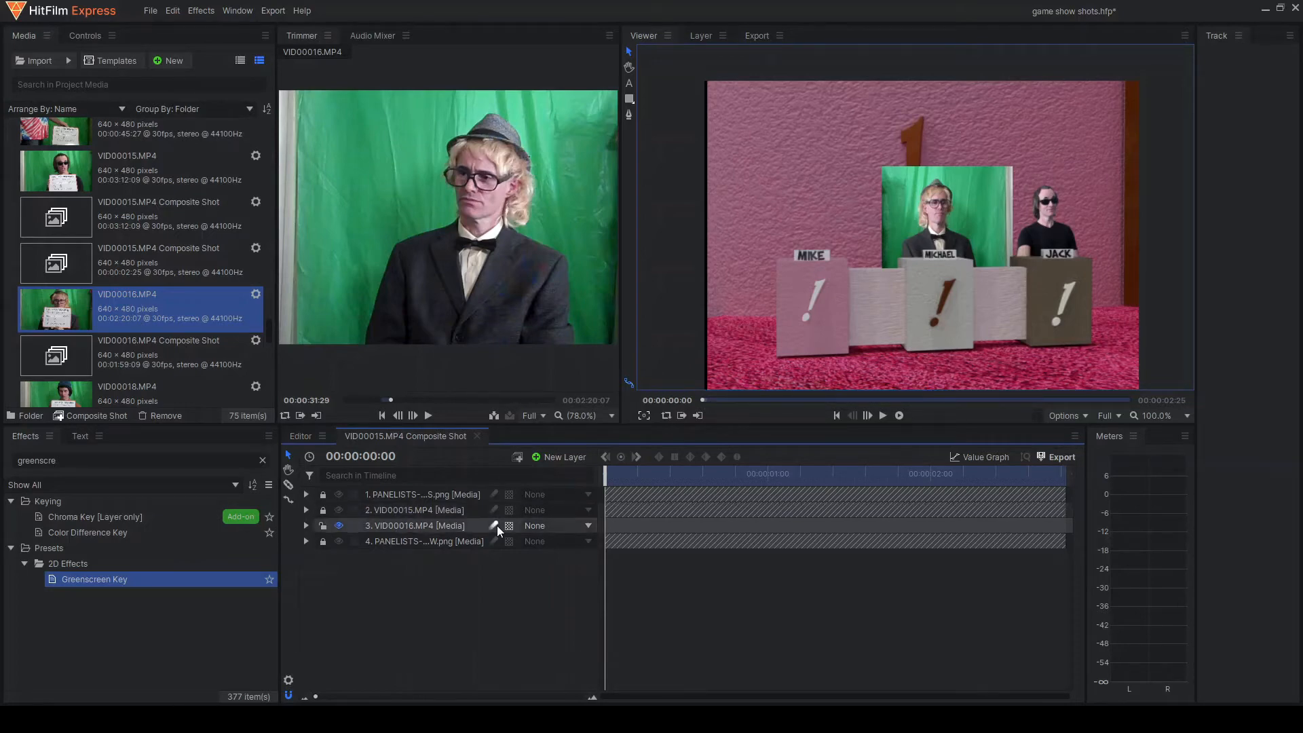
Scale the VID00016.MP4 layer down slightly and nudge it up behind the middle podium
left_click(464, 528)
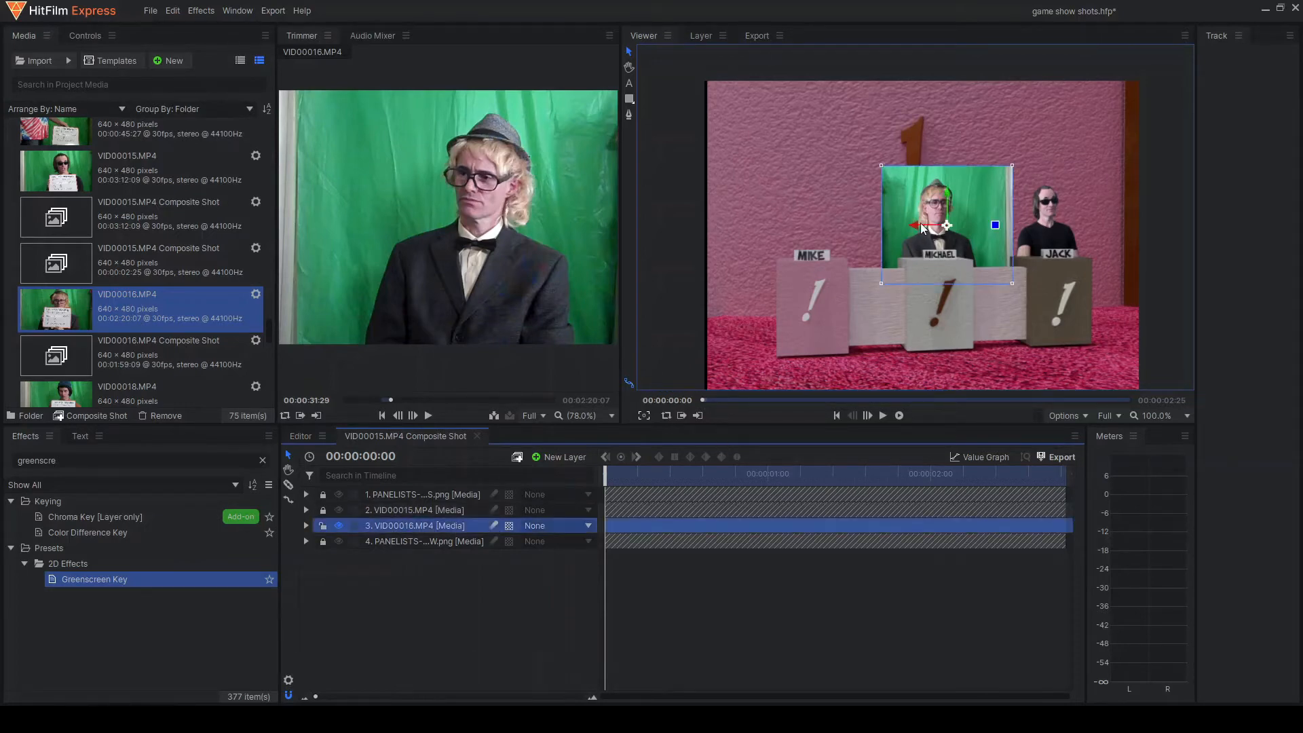
left_click_drag(881, 165, 886, 169)
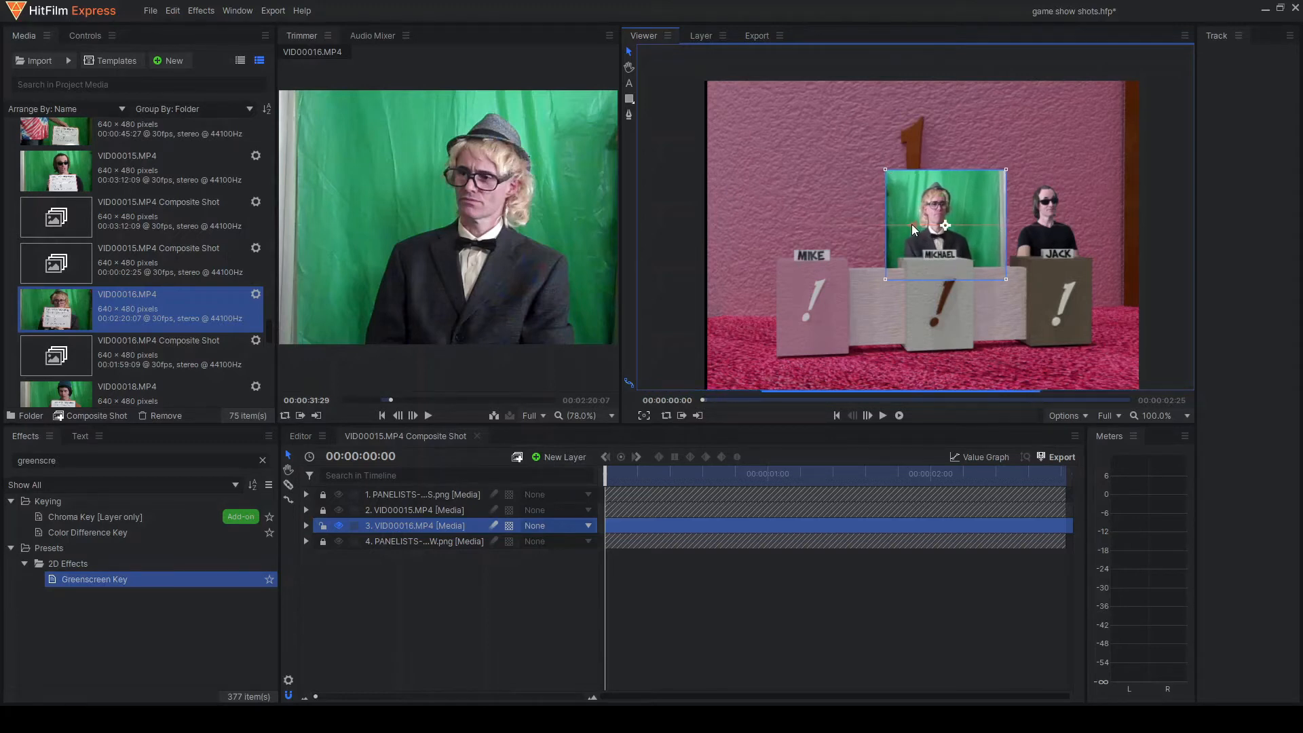
left_click_drag(914, 225, 913, 225)
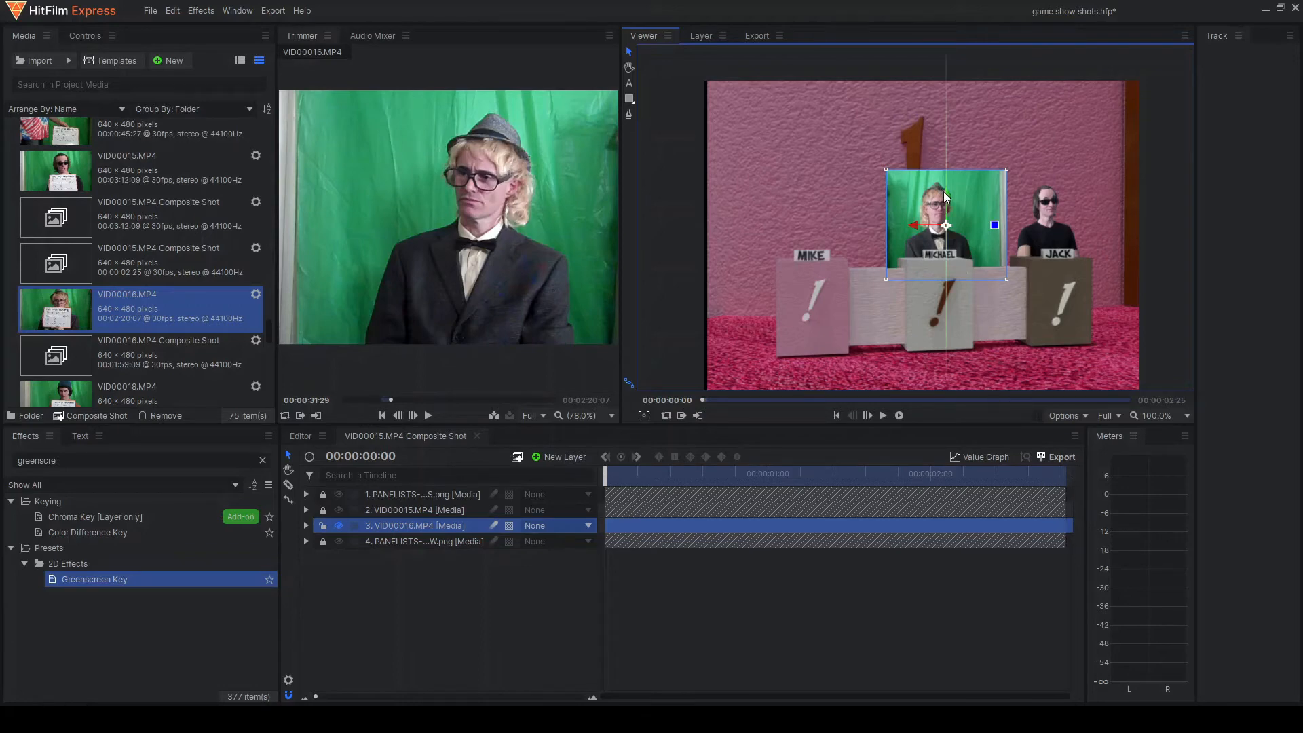
left_click_drag(946, 192, 946, 190)
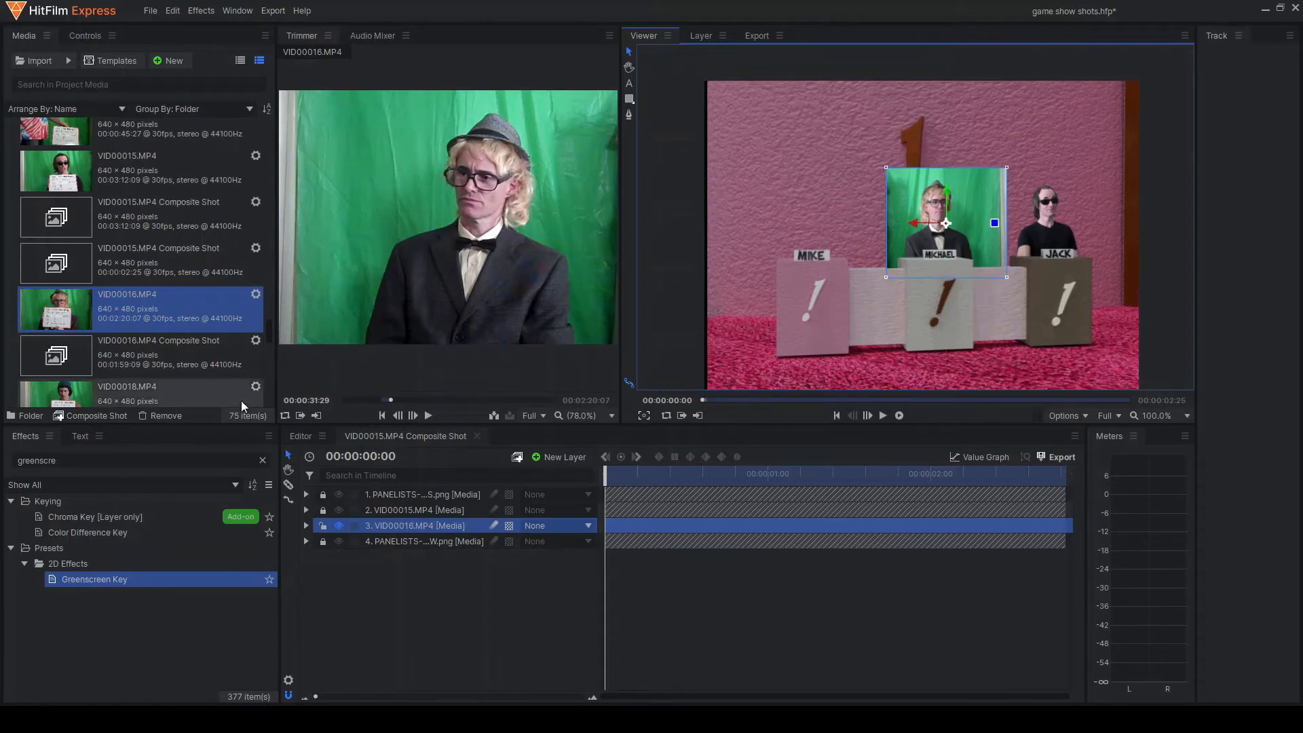
Apply the Greenscreen Key preset to VID00016.MP4 and draw a rectangular mask around the panelist to hide the leftover backdrop edges
left_click_drag(133, 580, 418, 528)
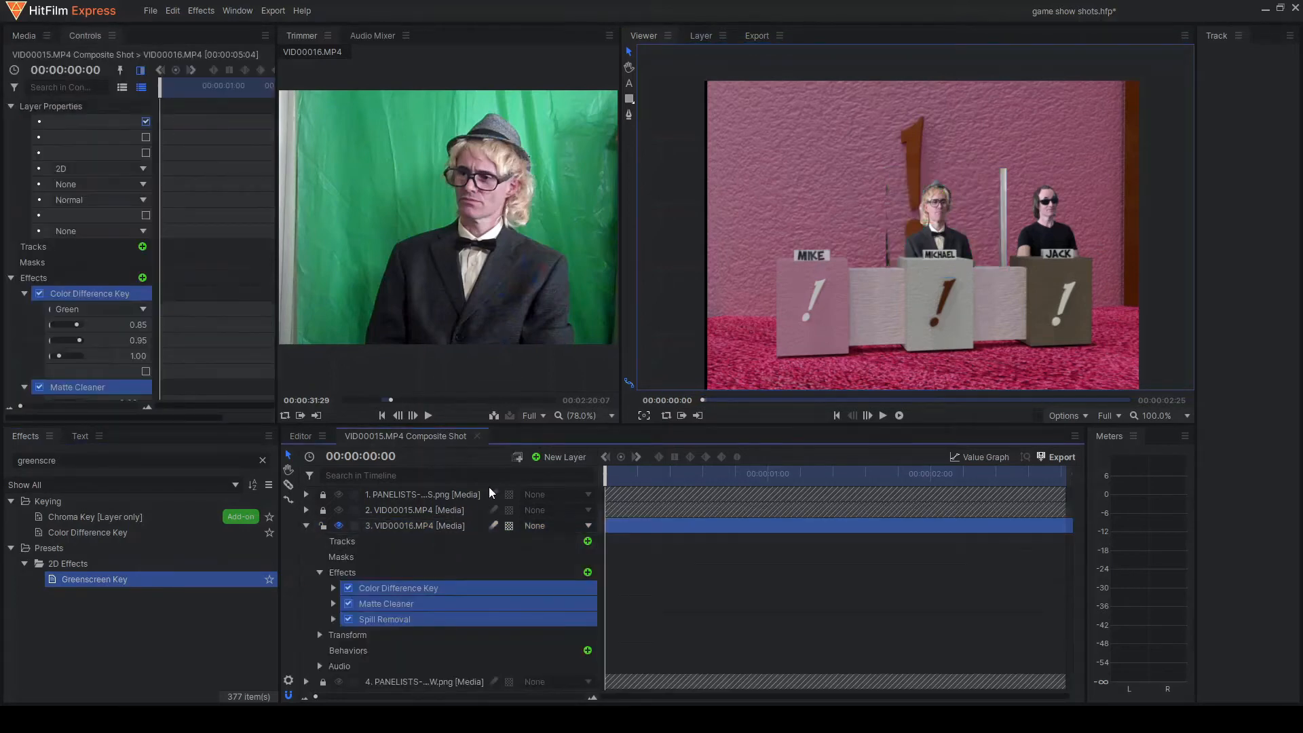
left_click(629, 100)
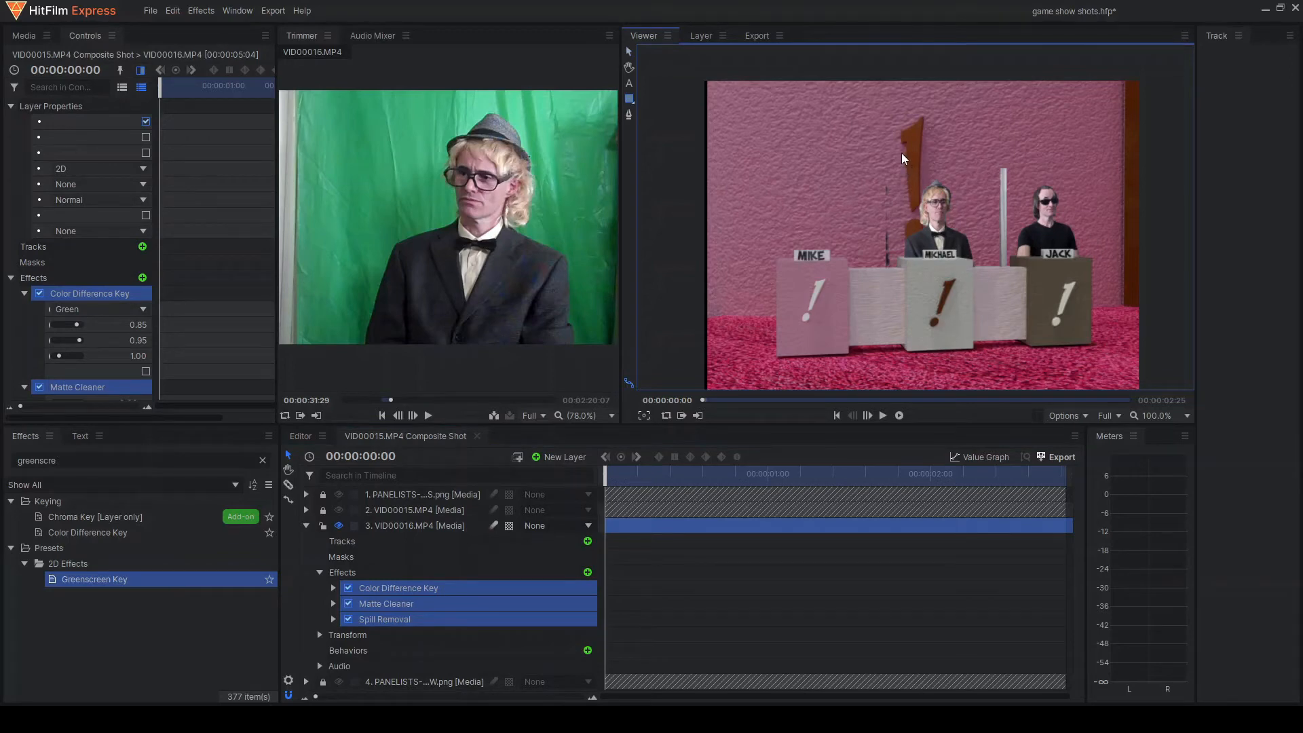
left_click_drag(901, 151, 985, 295)
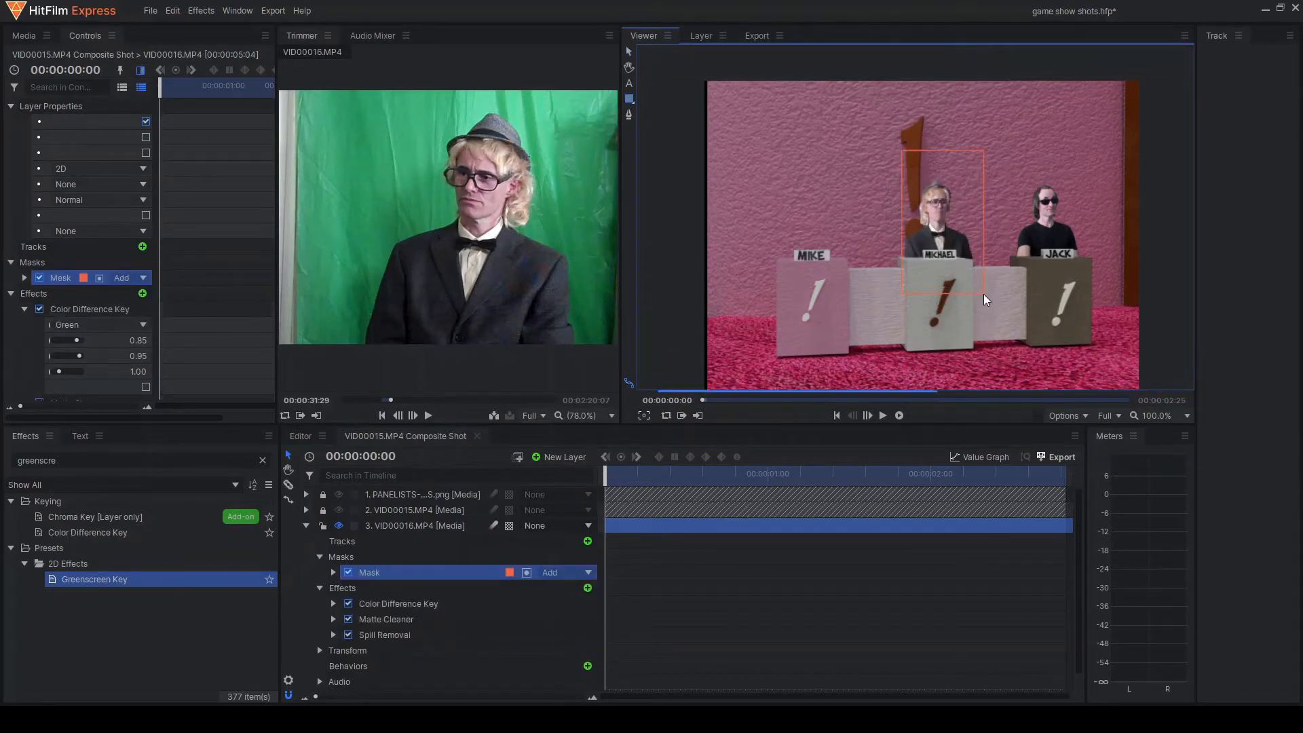
left_click(628, 52)
left_click_drag(932, 225, 929, 226)
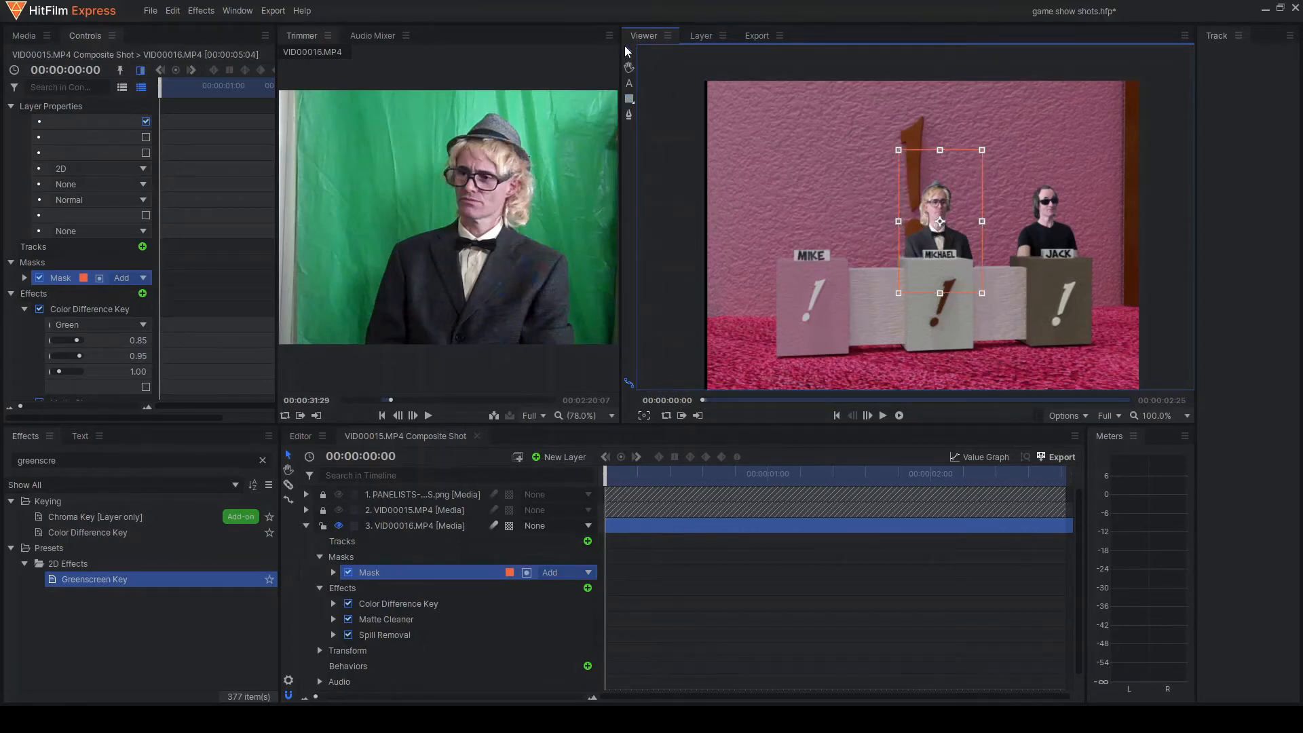
left_click(435, 527)
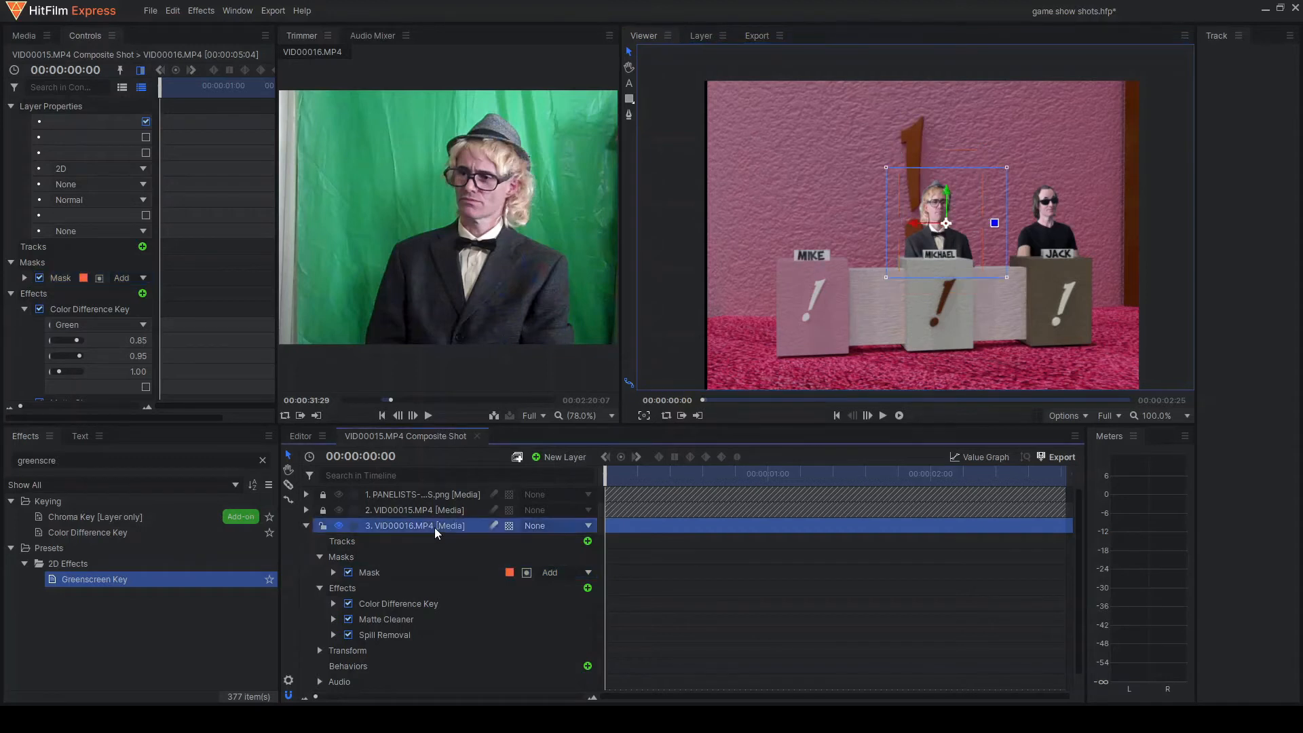
Play part of the composite shot and lower the VID00016.MP4 layer's audio level to -60.0 dB
left_click(883, 415)
key("space")
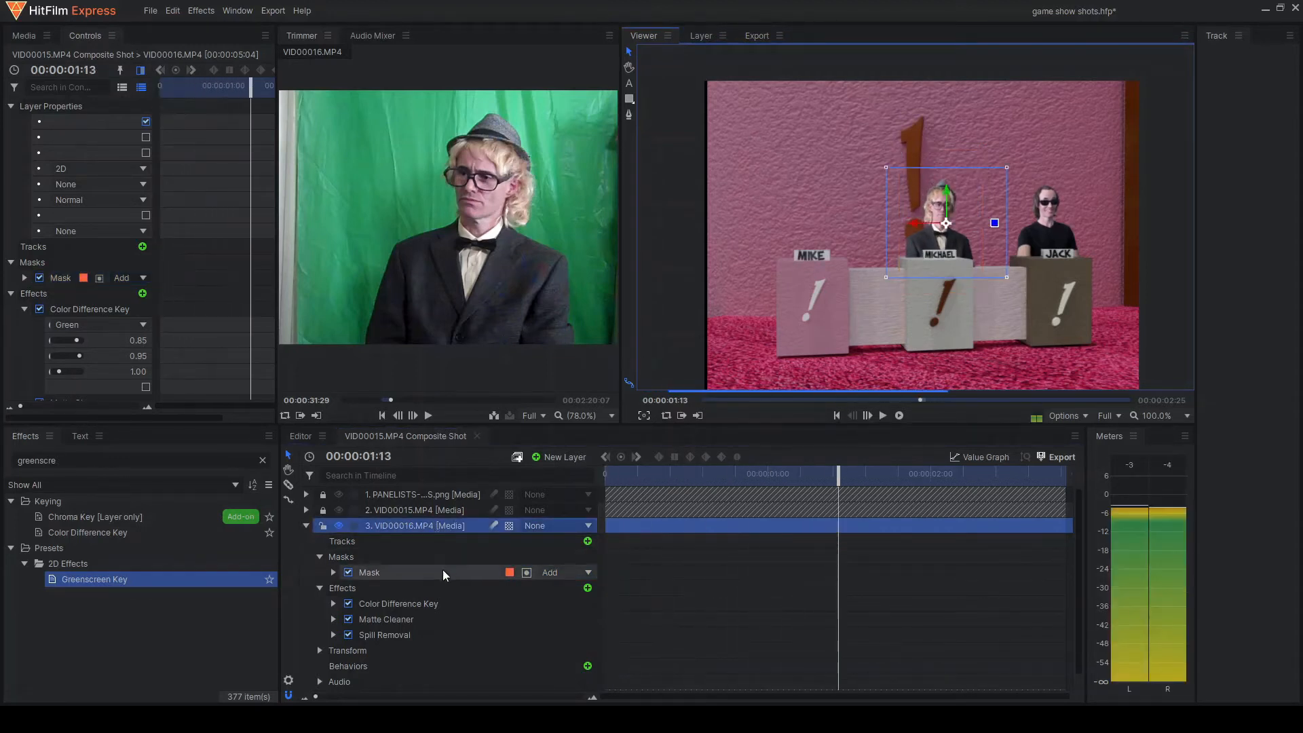
scroll(329, 593, "down", 1)
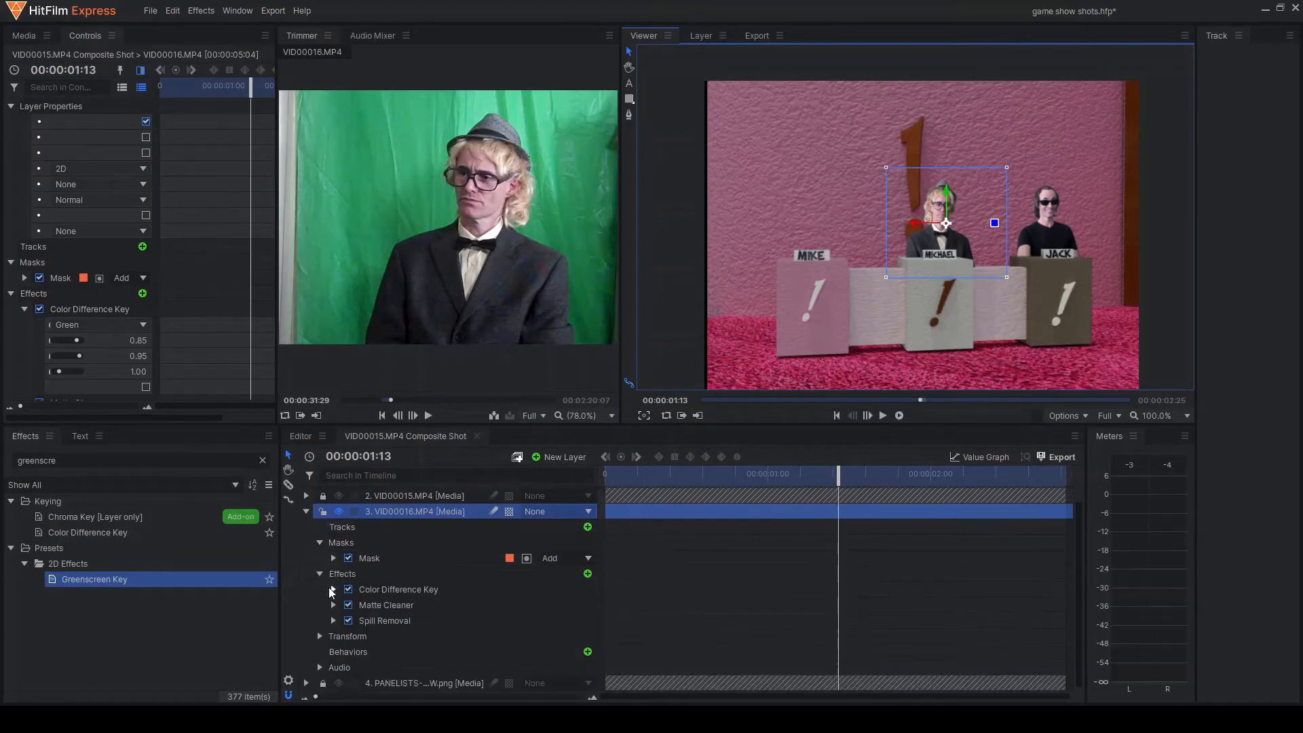
scroll(329, 592, "up", 1)
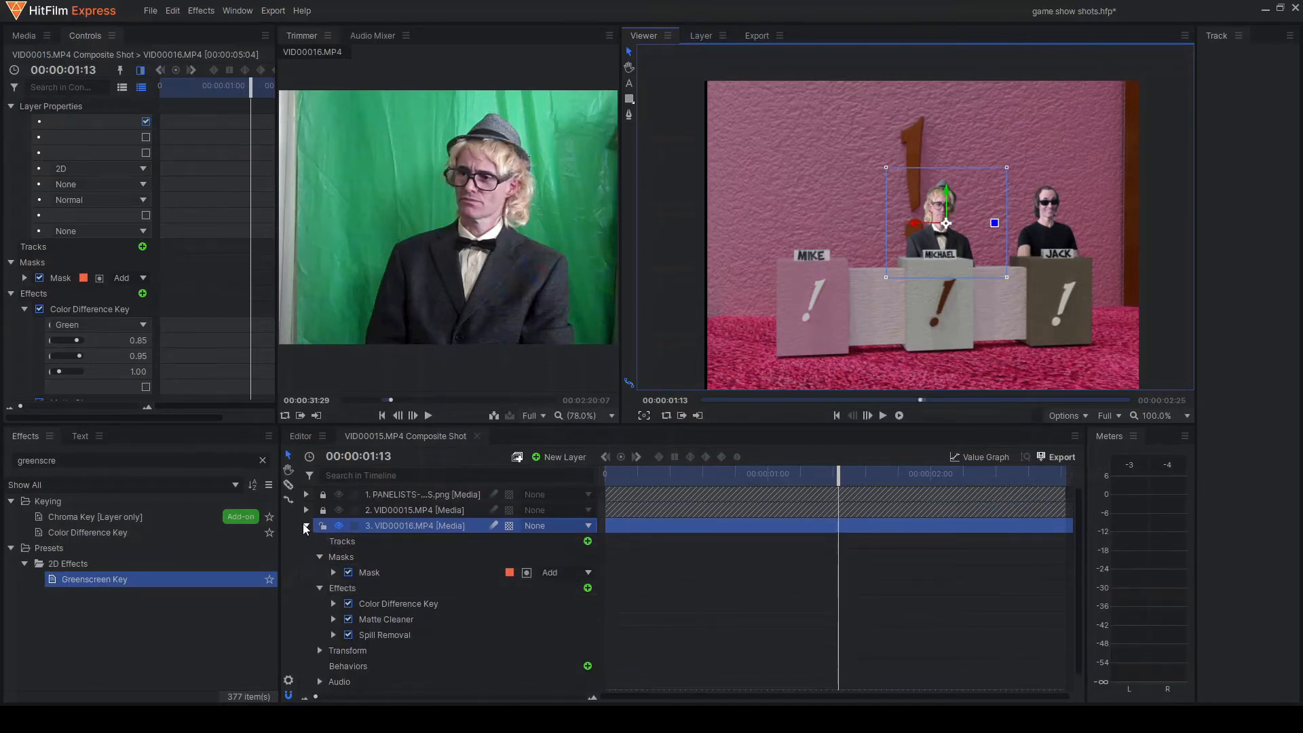
scroll(306, 528, "down", 1)
left_click(319, 668)
scroll(407, 666, "down", 1)
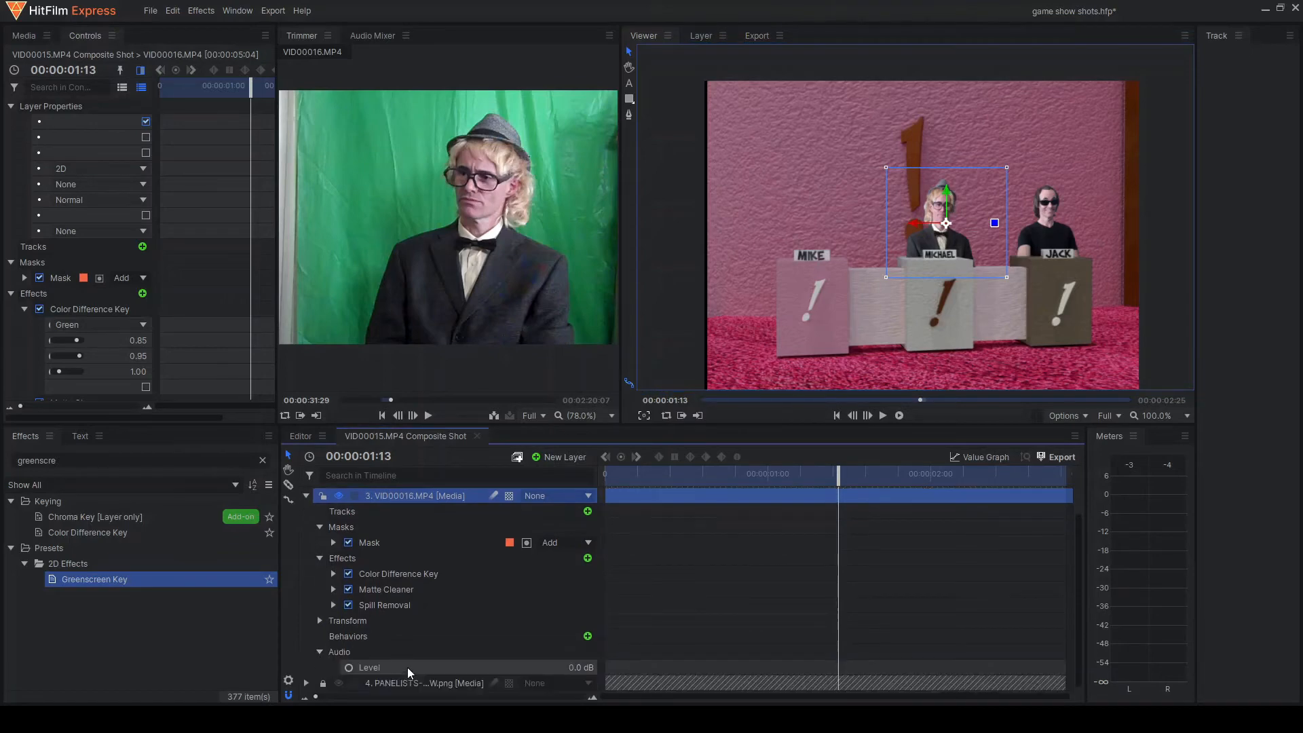
left_click_drag(581, 668, 502, 668)
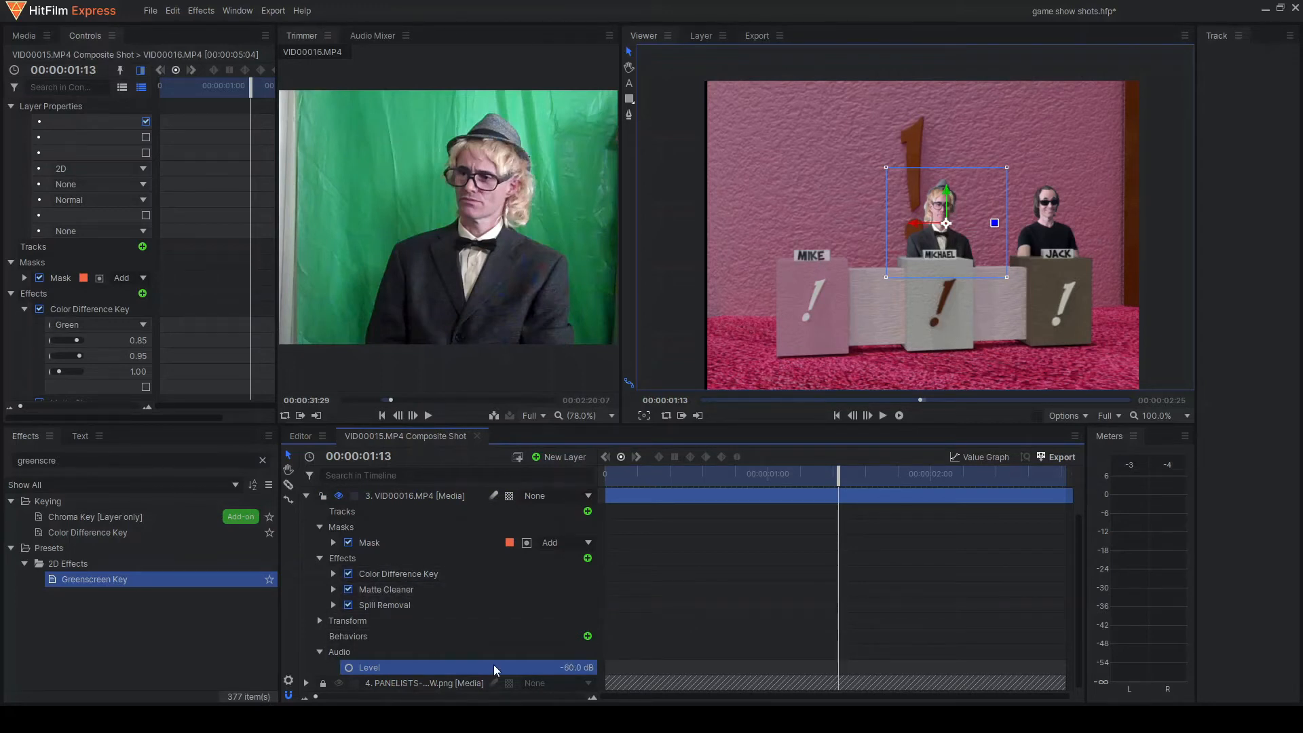
scroll(439, 597, "up", 2)
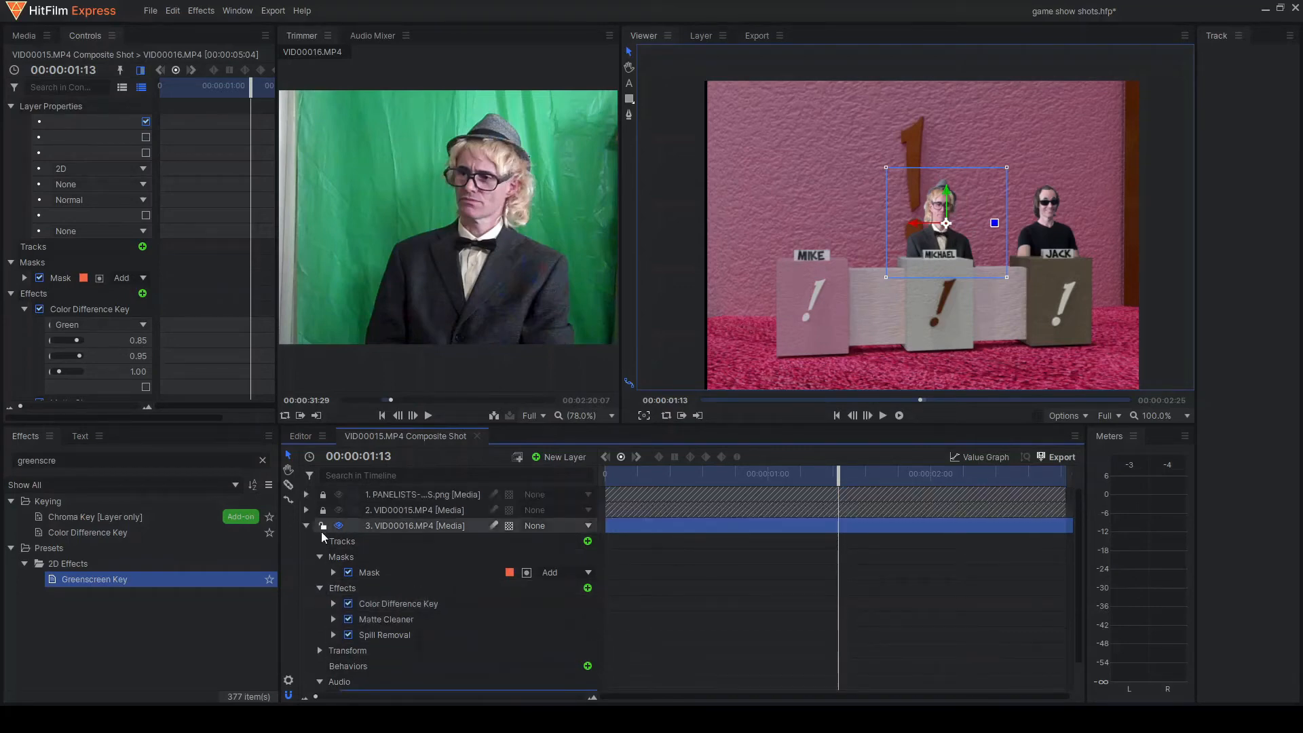
Play the composite shot from the start to check both keyed panelists, and return to the first frame
left_click(837, 415)
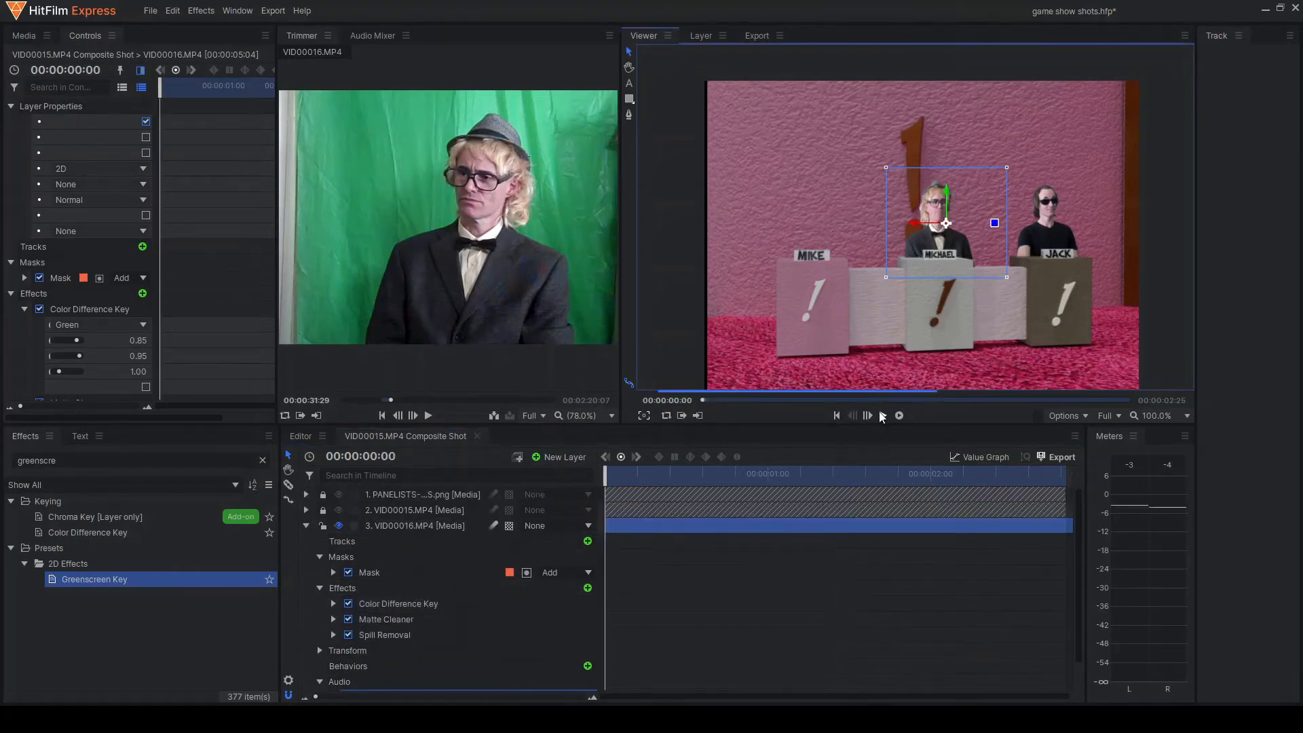
left_click(884, 415)
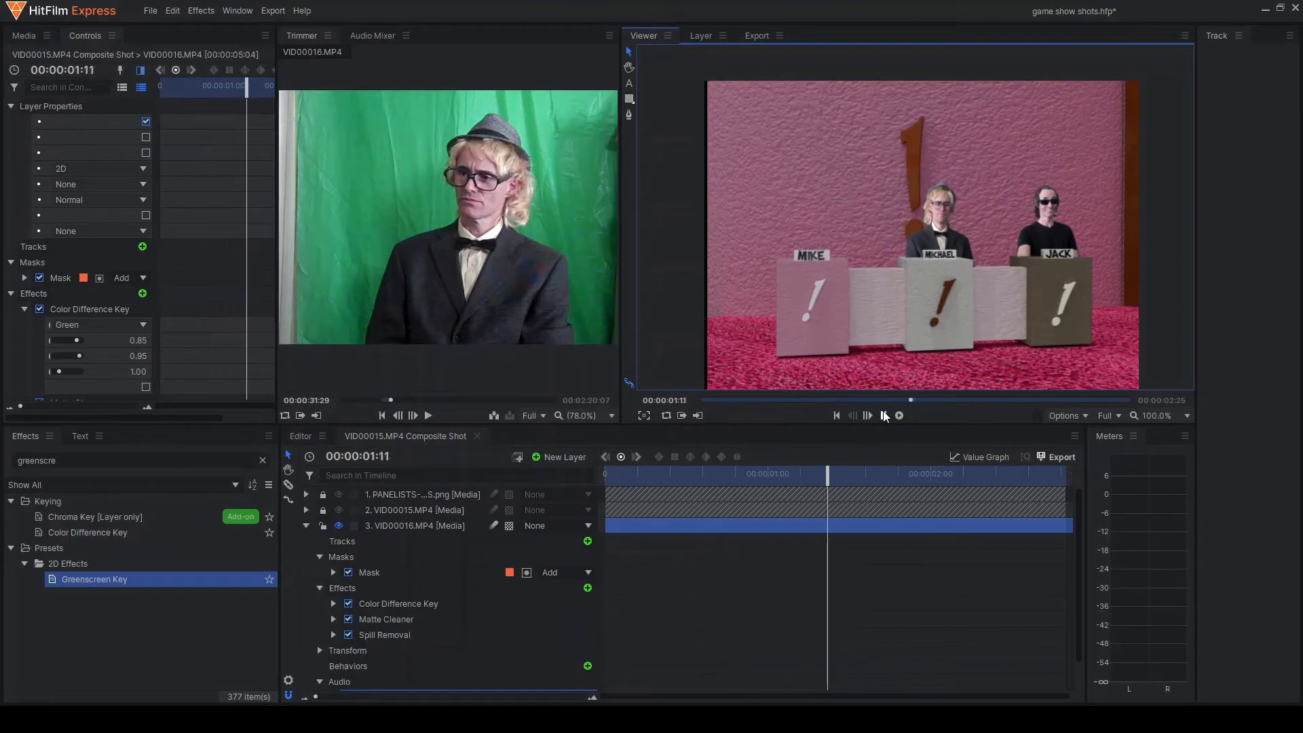
left_click(884, 415)
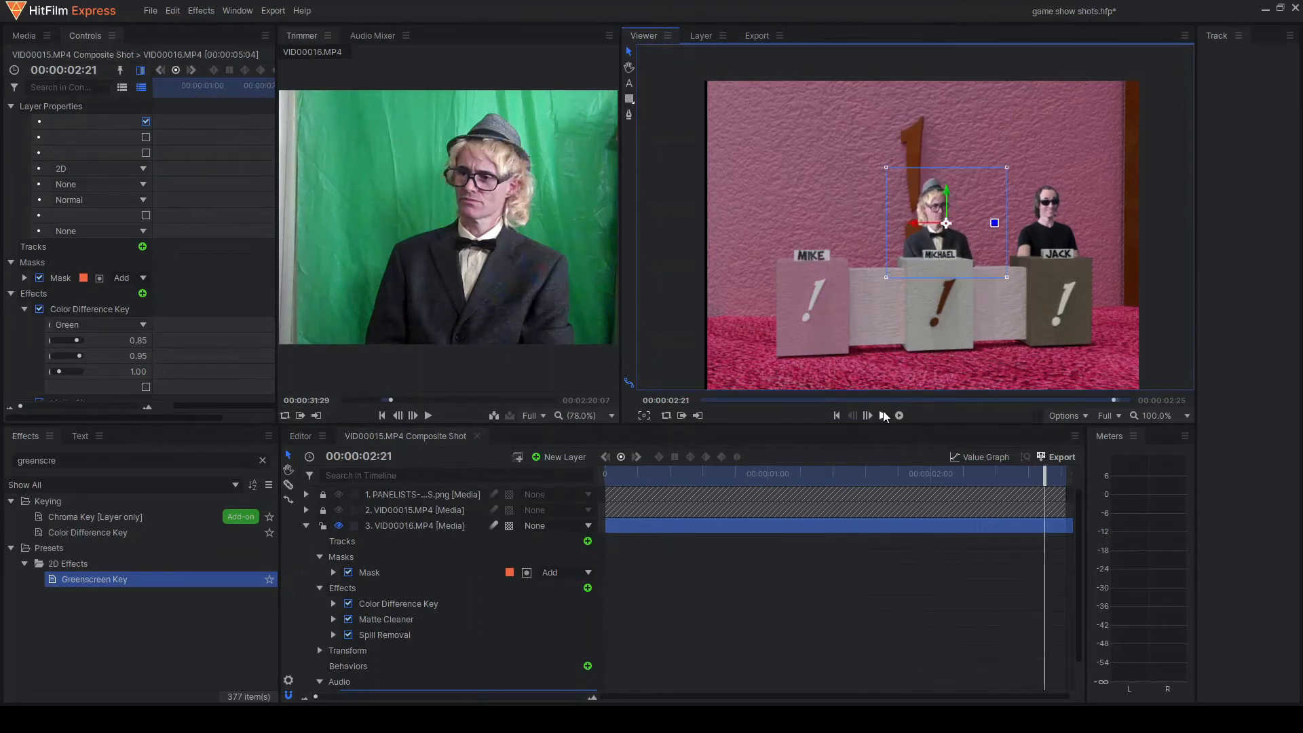
left_click(837, 416)
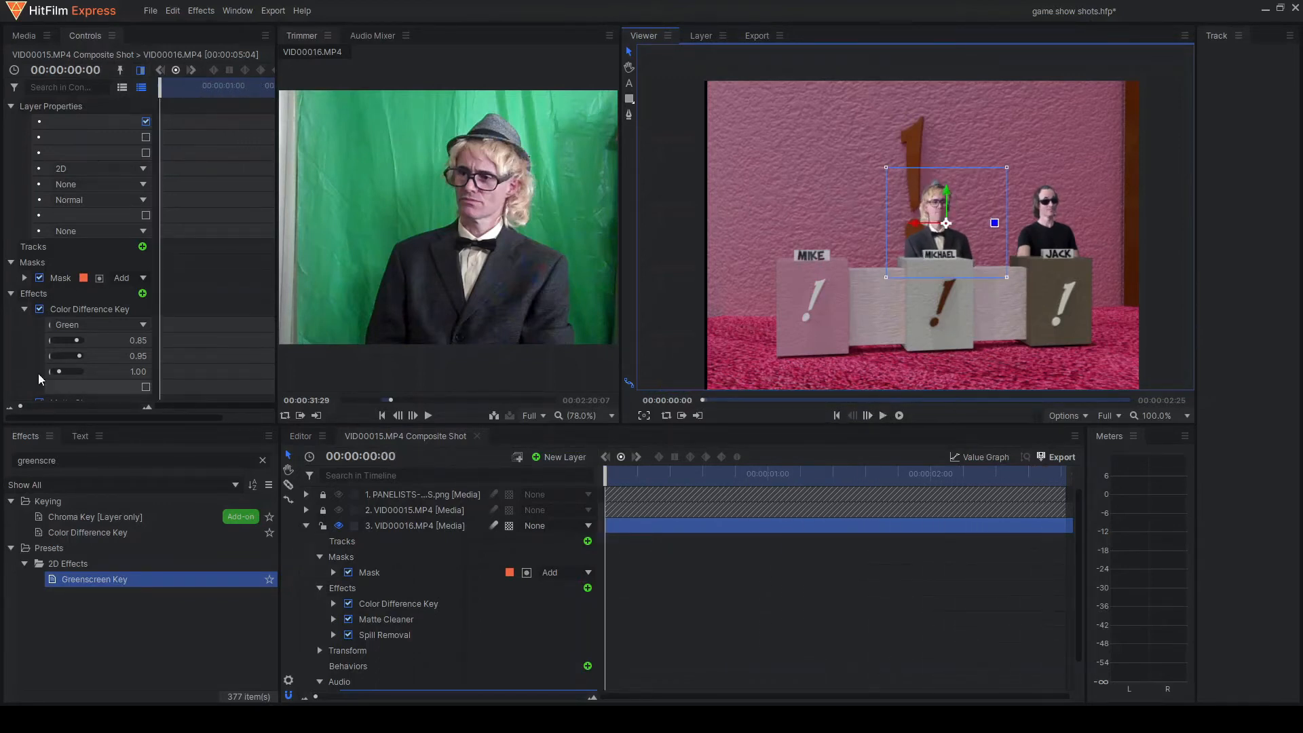
Load the next green-screen clip, VID00018.MP4, for trimming and skip past the slate to 00:00:13:24
left_click(23, 35)
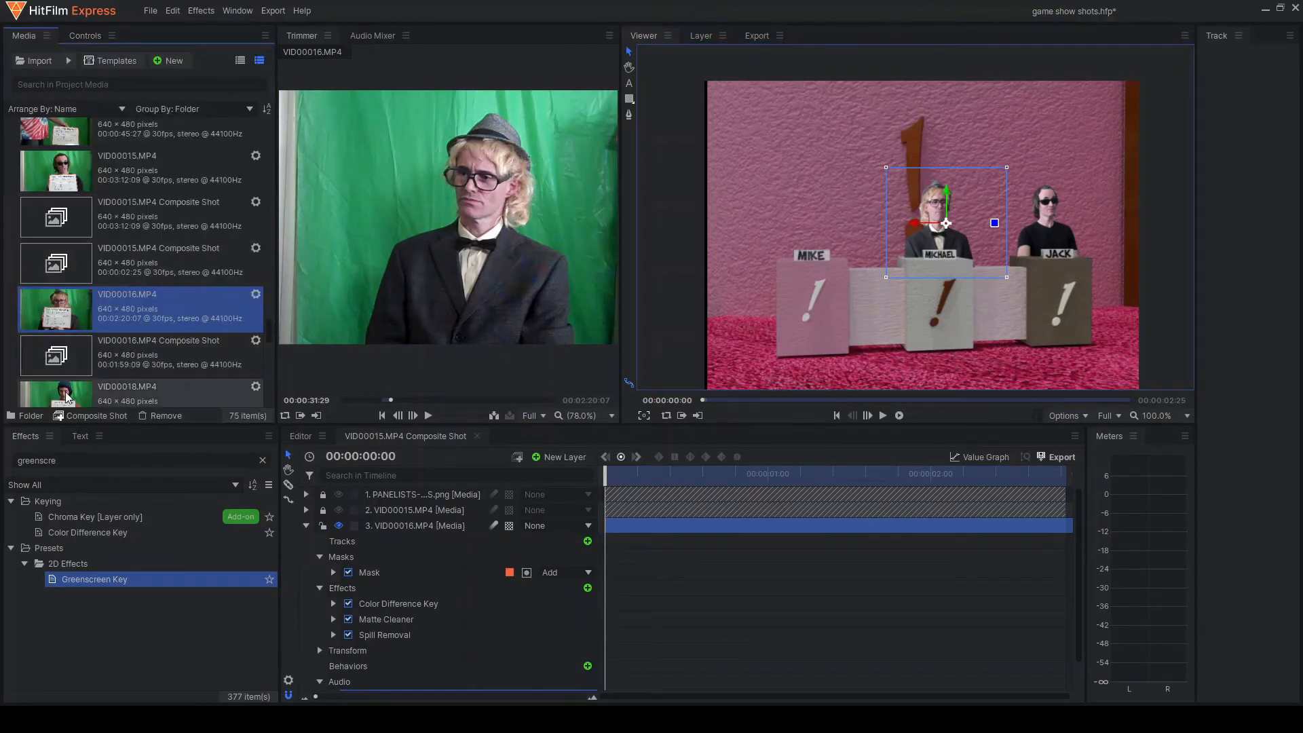
left_click(71, 393)
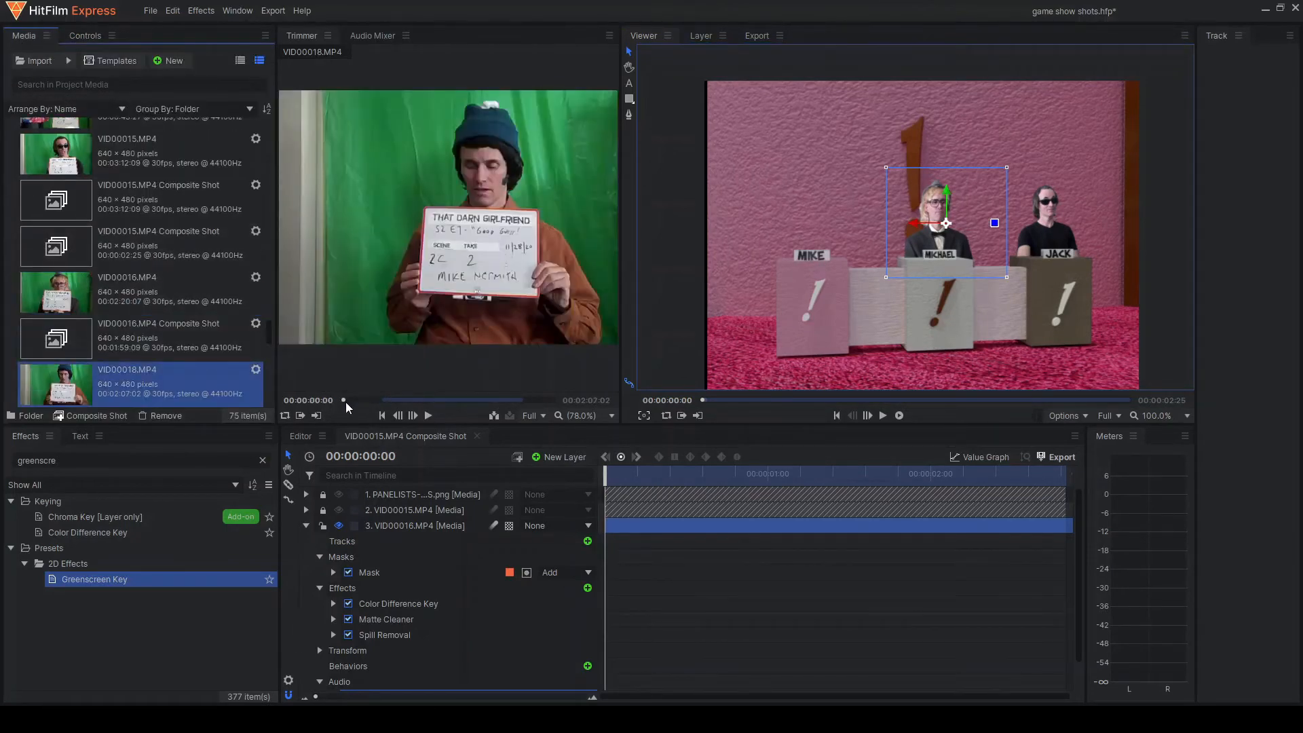
left_click_drag(346, 402, 364, 403)
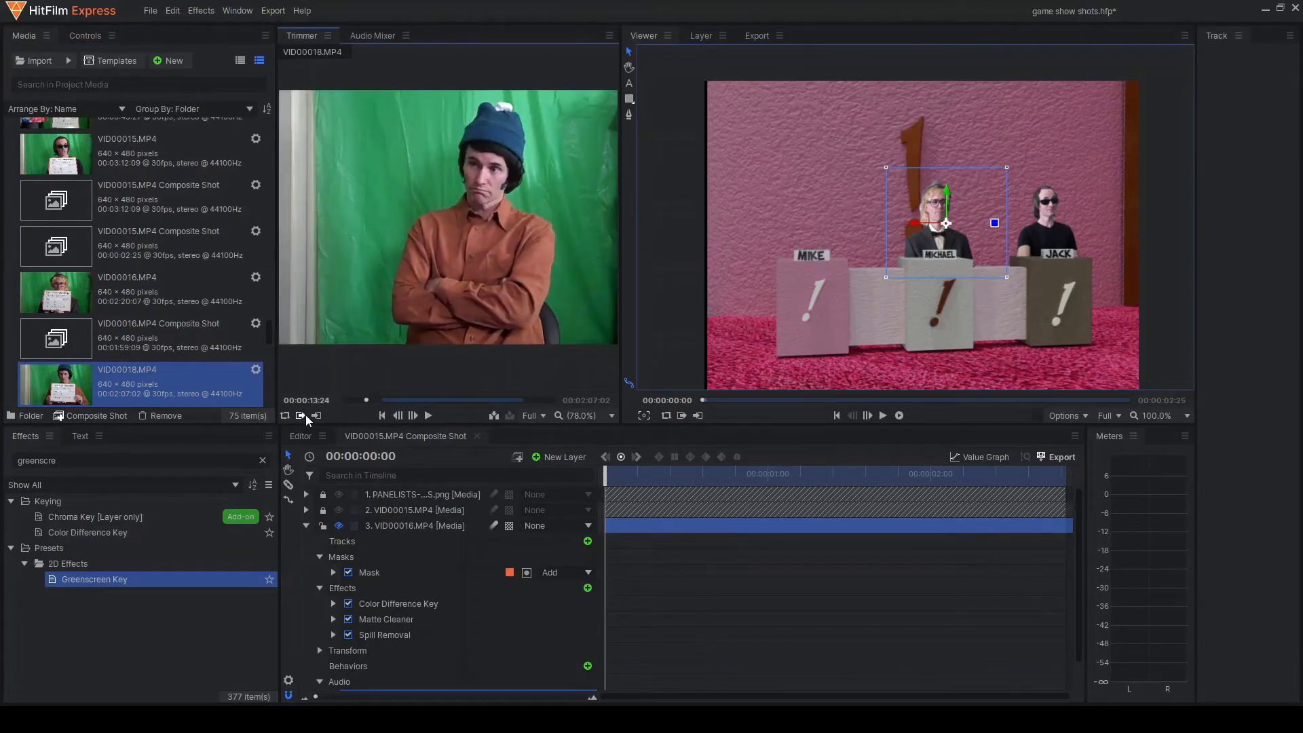
Preview VID00018.MP4 up to 00:00:20:07, set a trim point there, and collapse the VID00016.MP4 layer's properties
left_click(429, 416)
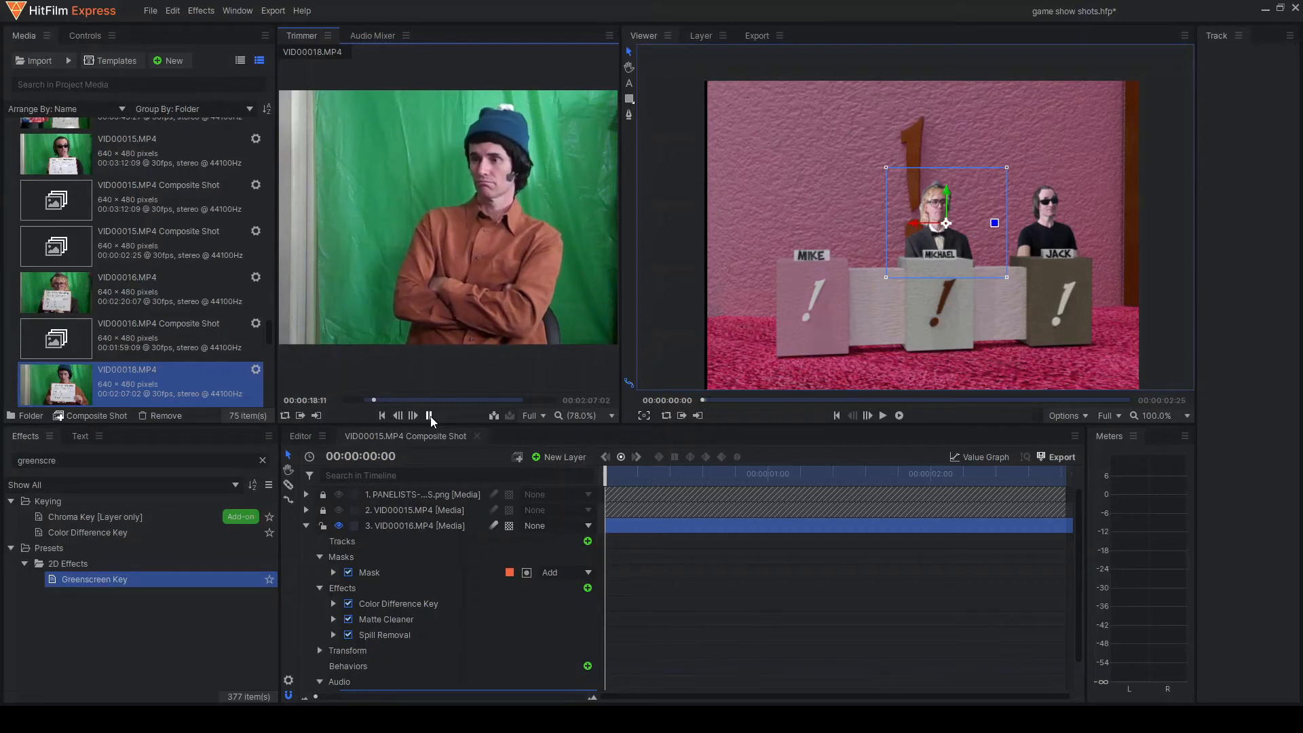
left_click(430, 416)
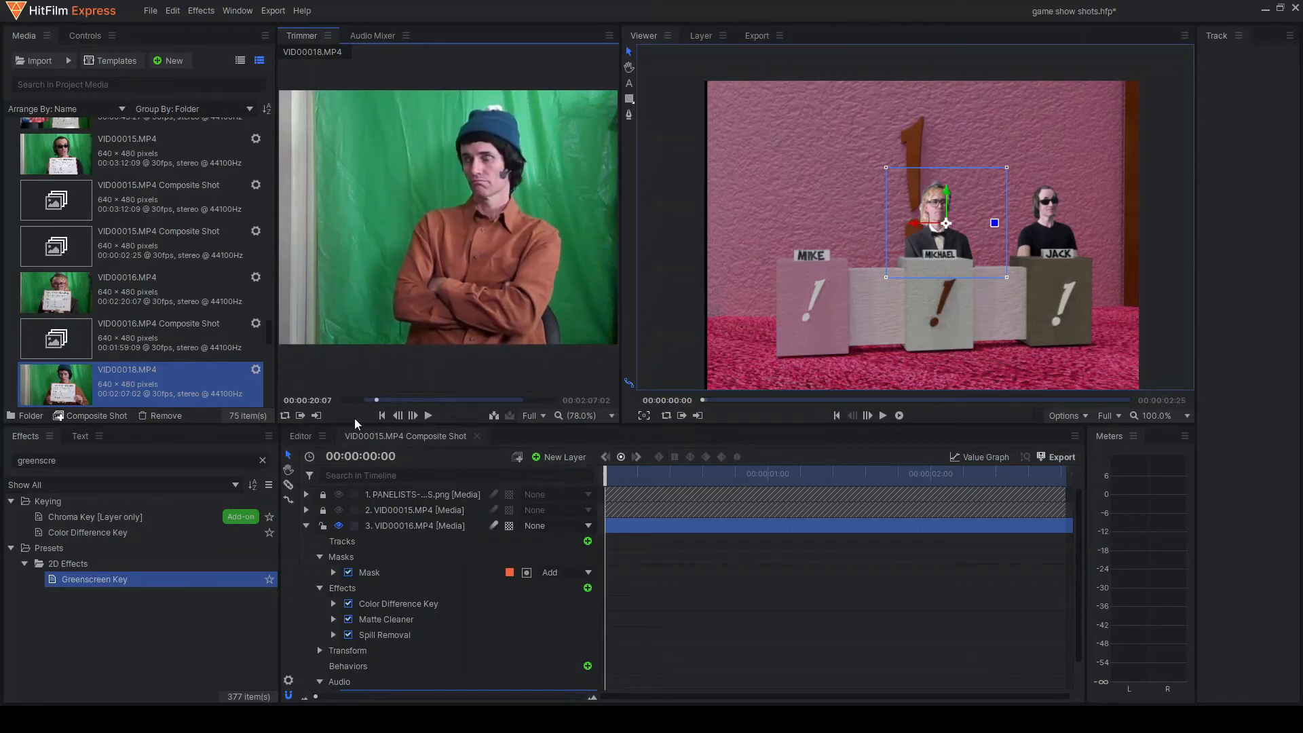
left_click(302, 416)
mouse_move(466, 234)
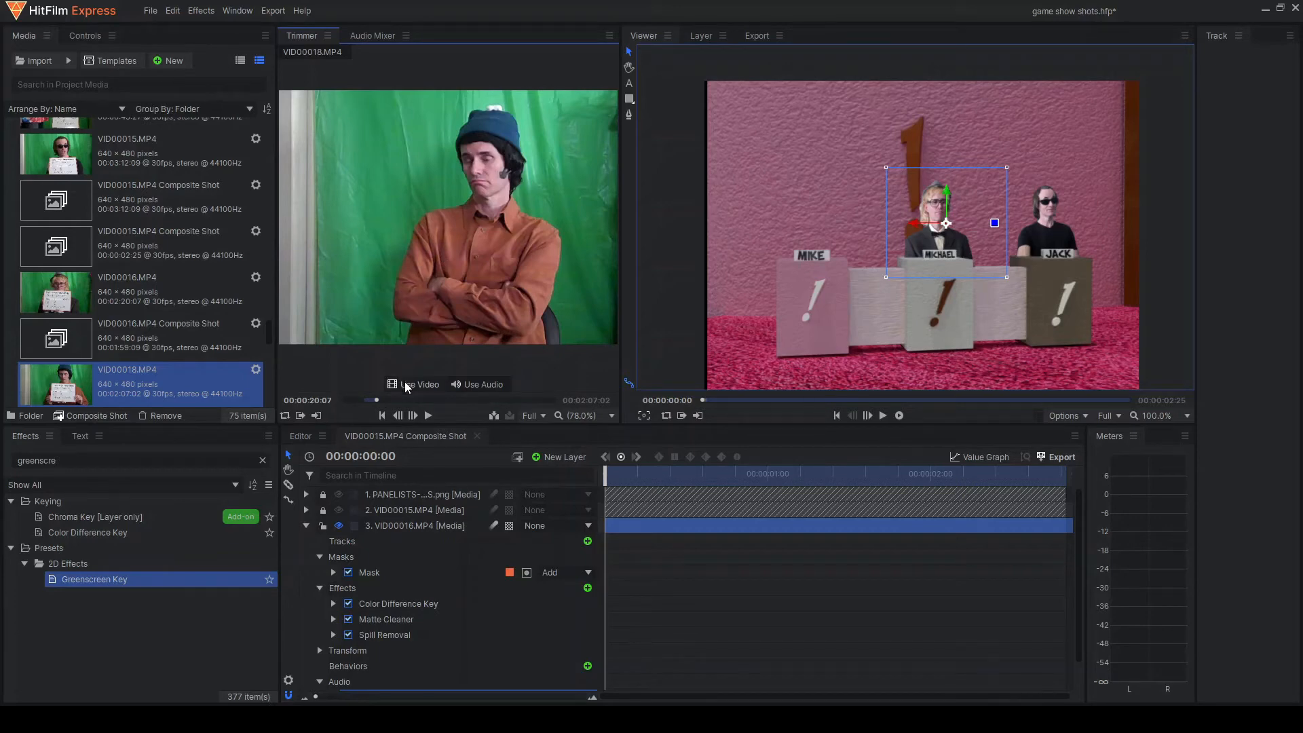
left_click(306, 525)
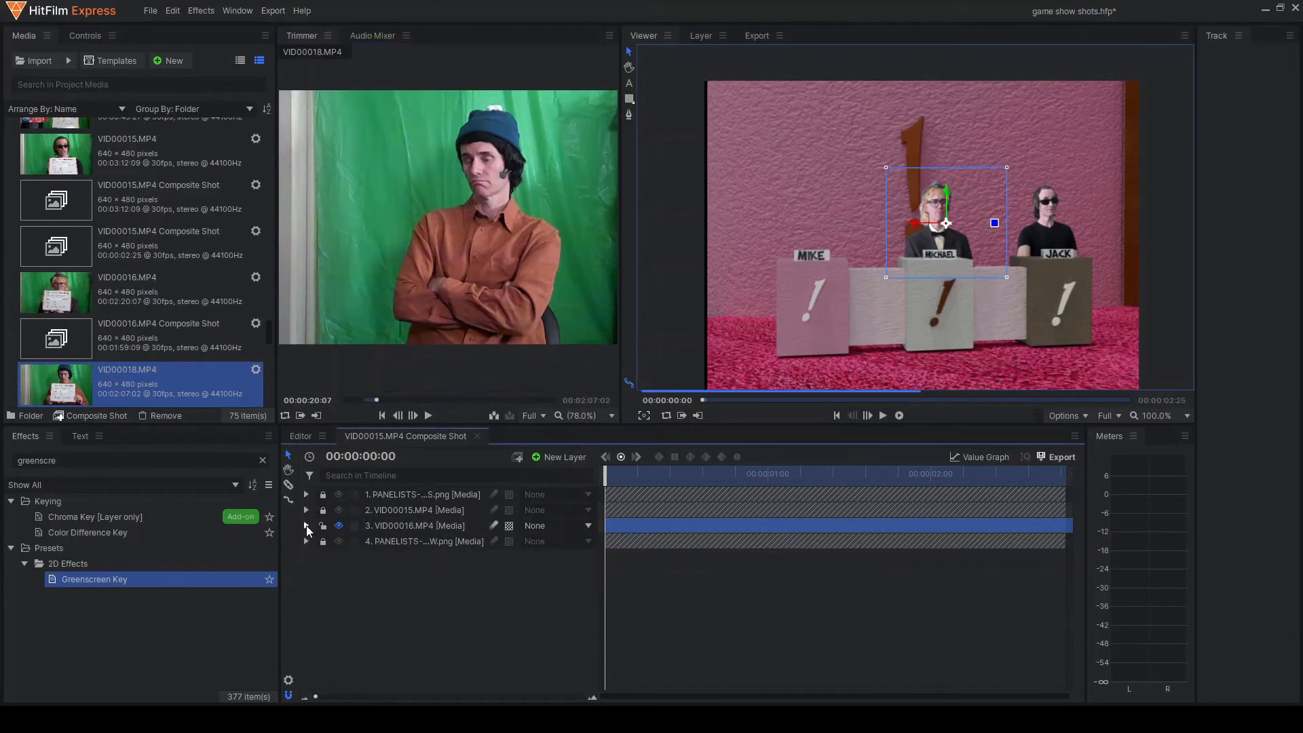
Add the trimmed VID00018.MP4 clip directly beneath the VID00016.MP4 layer and lock the VID00016.MP4 layer
left_click_drag(417, 386, 449, 536)
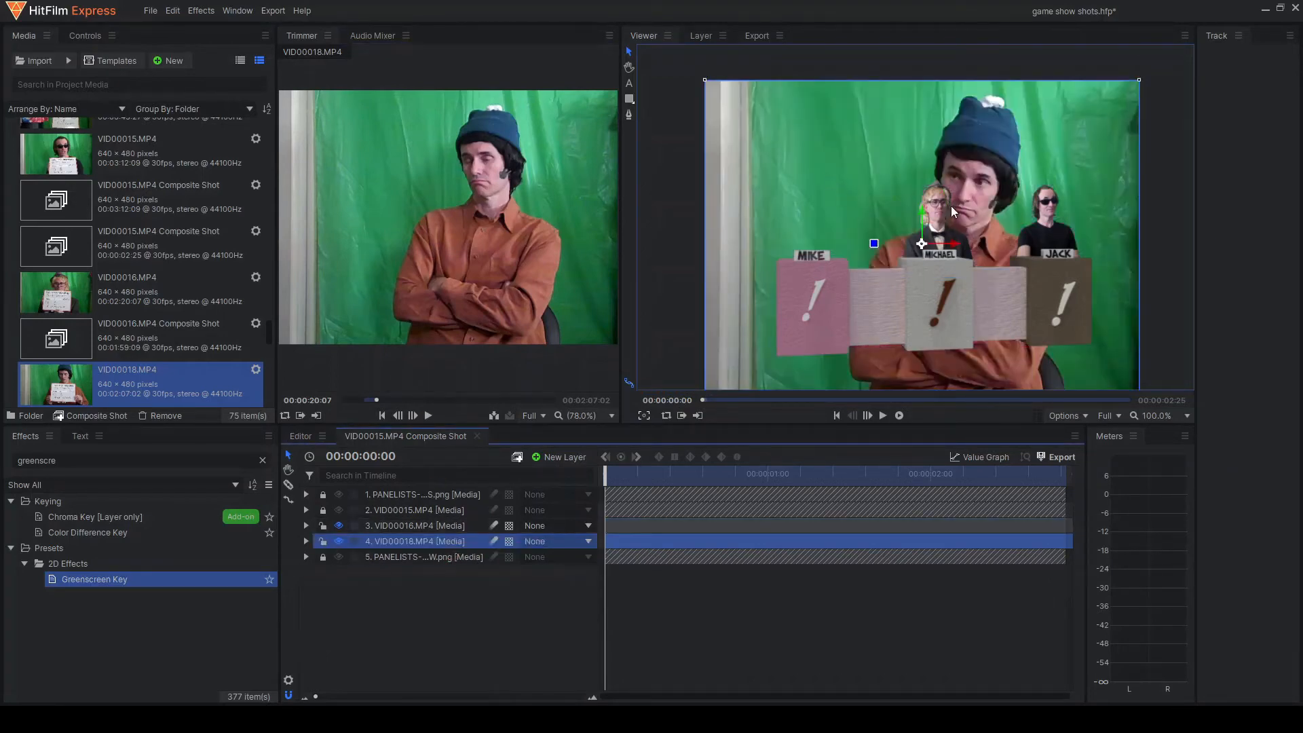
scroll(951, 207, "down", 1)
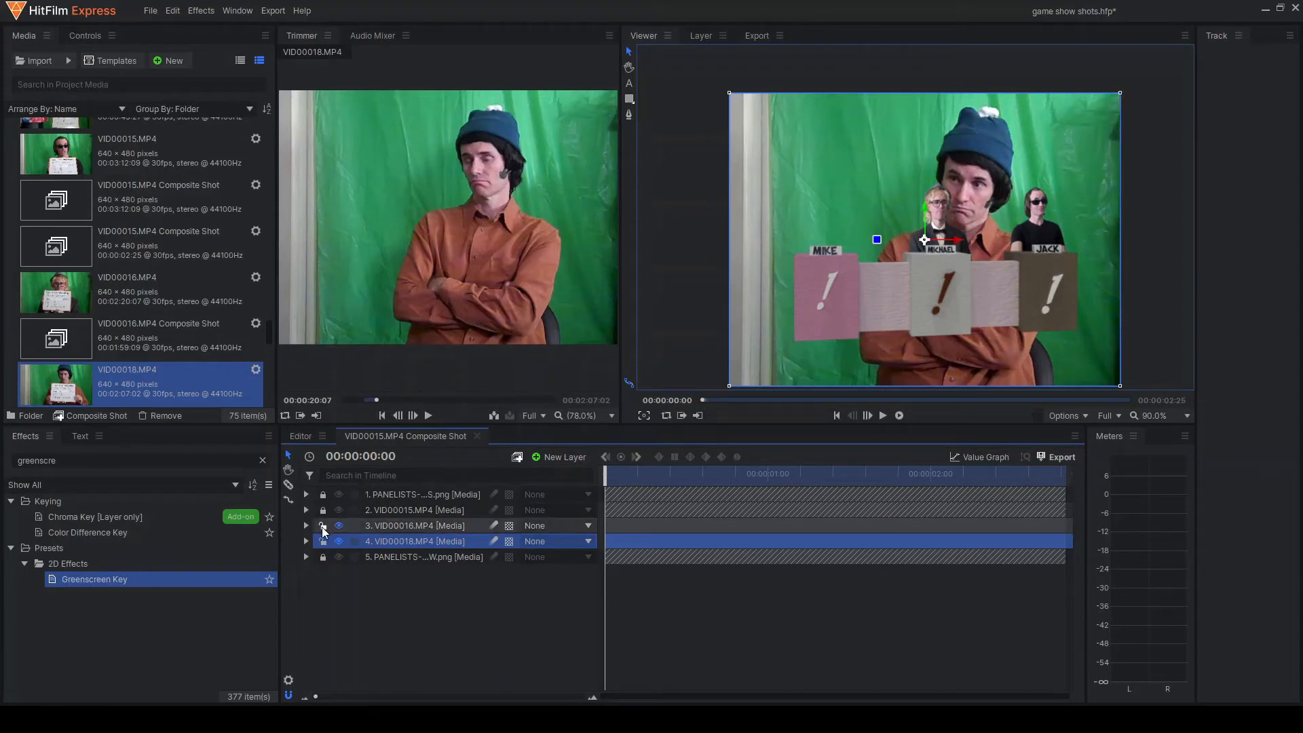
left_click(339, 525)
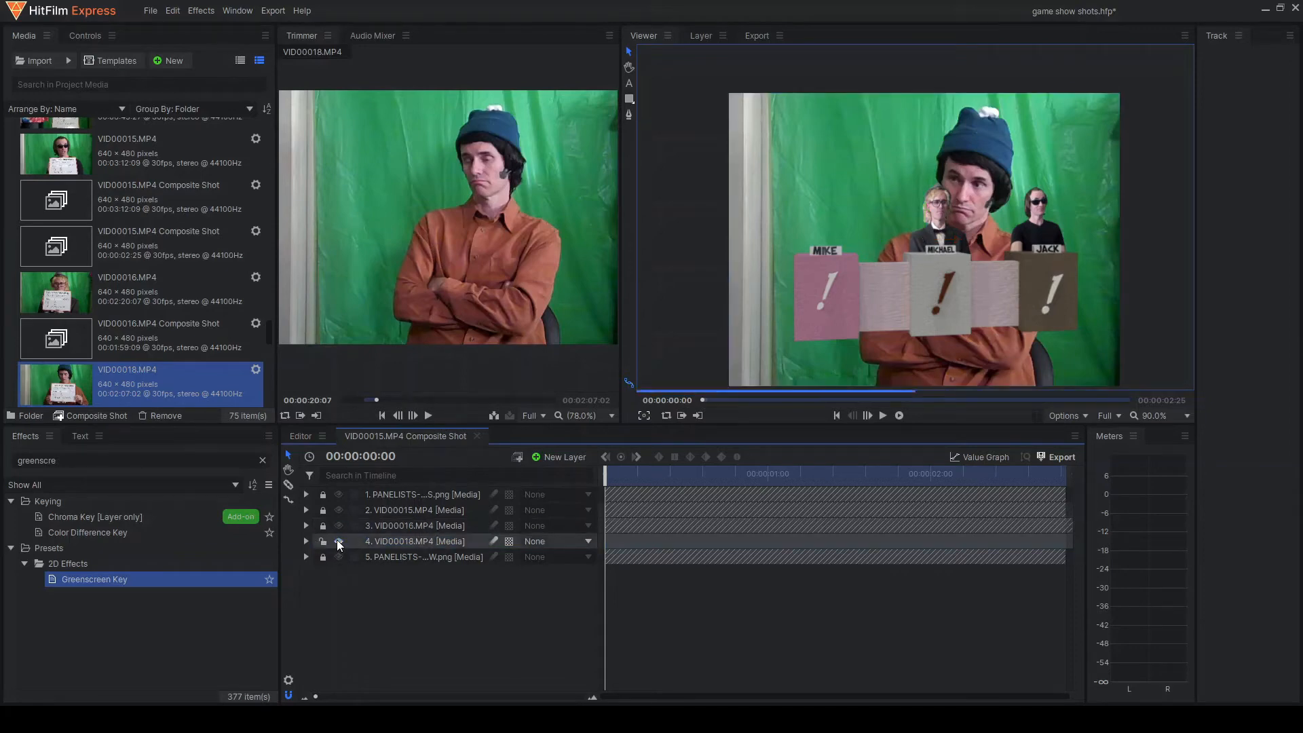
left_click(339, 541)
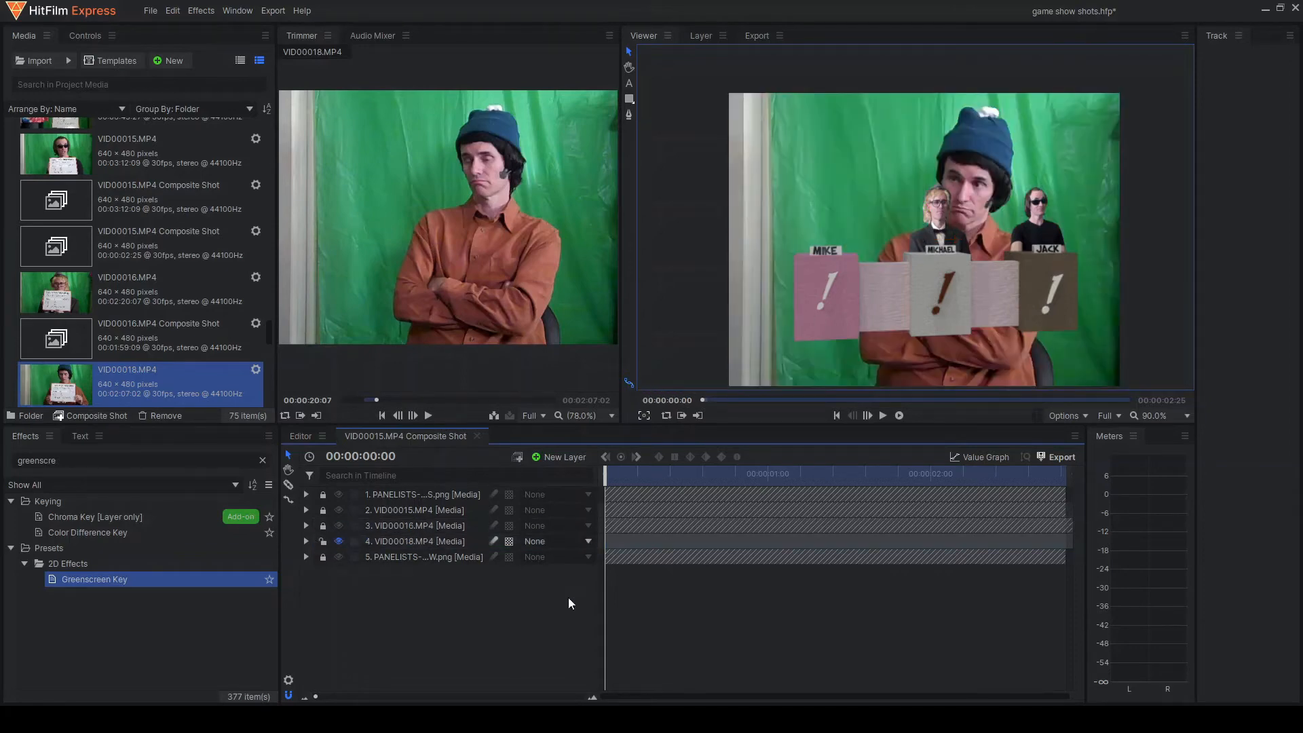
Mirror the VID00018.MP4 layer horizontally, shrink it to match the other panelists, and place its panelist behind the pink podium
left_click(455, 541)
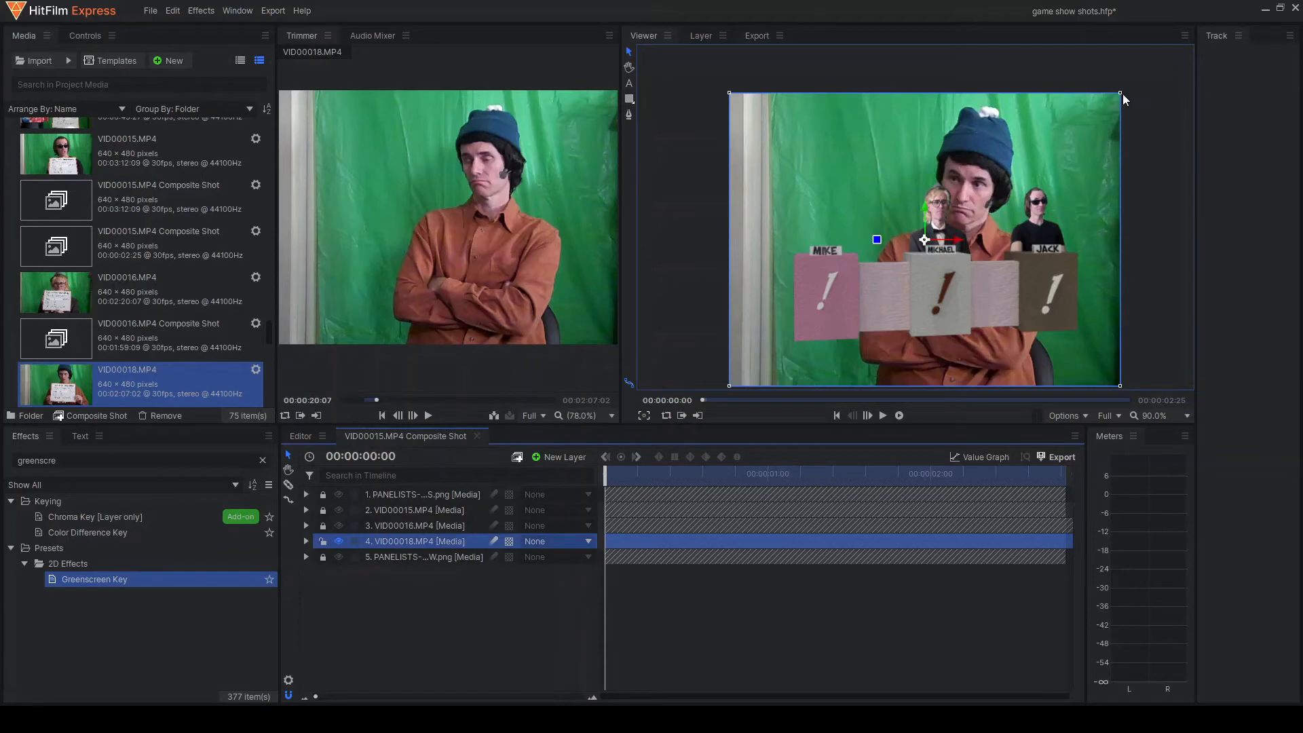
left_click_drag(1120, 92, 775, 121)
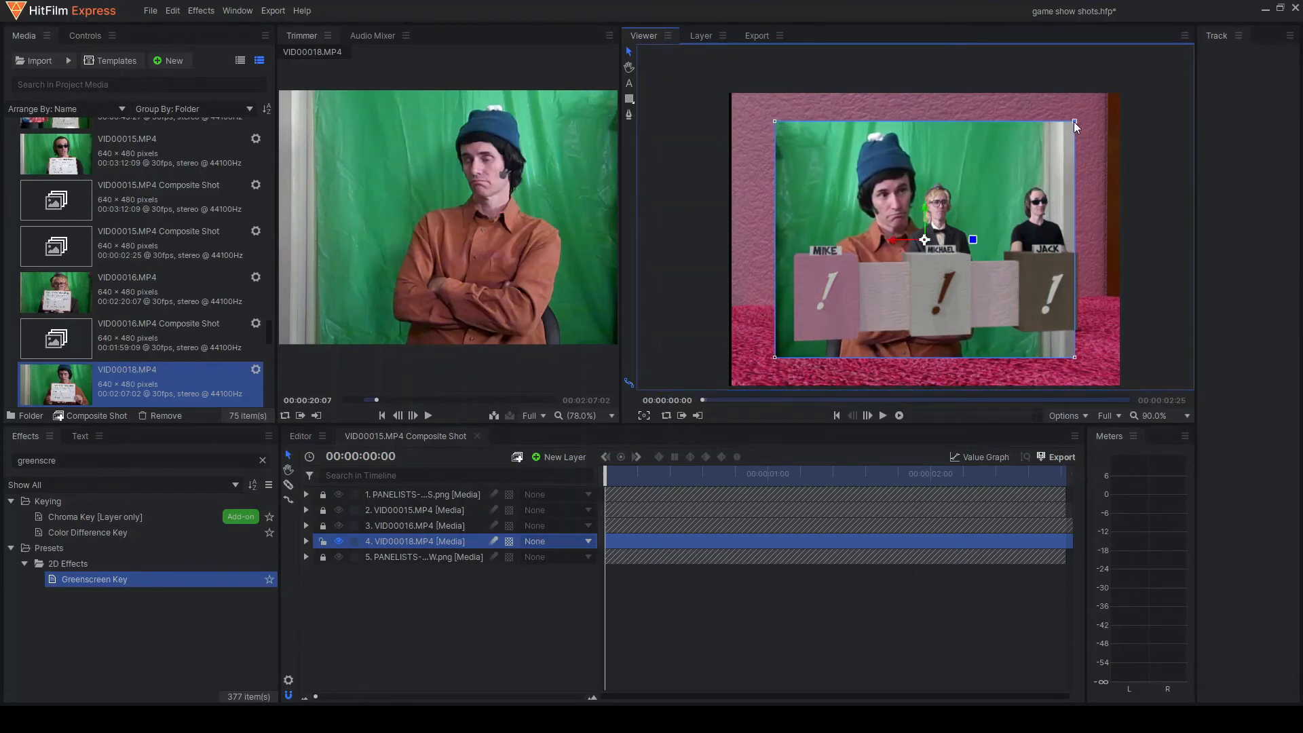
left_click_drag(1074, 120, 993, 185)
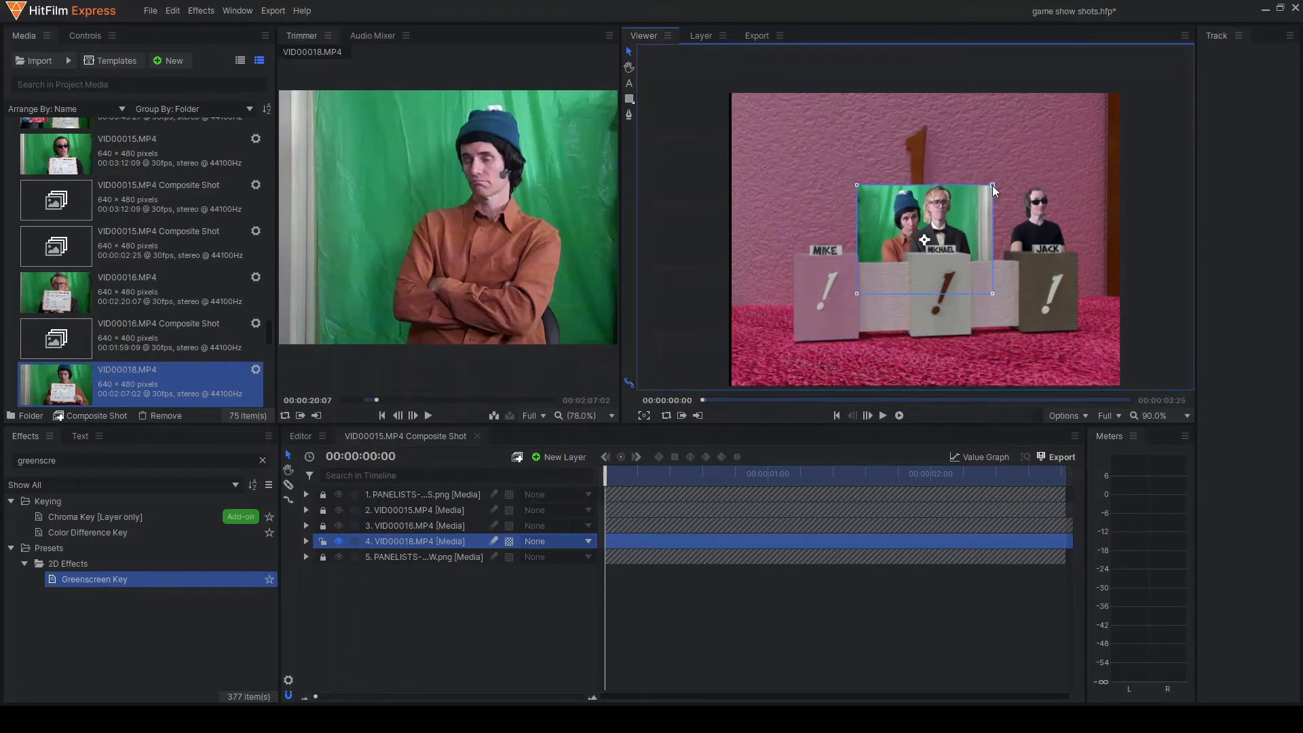
left_click_drag(996, 185, 995, 185)
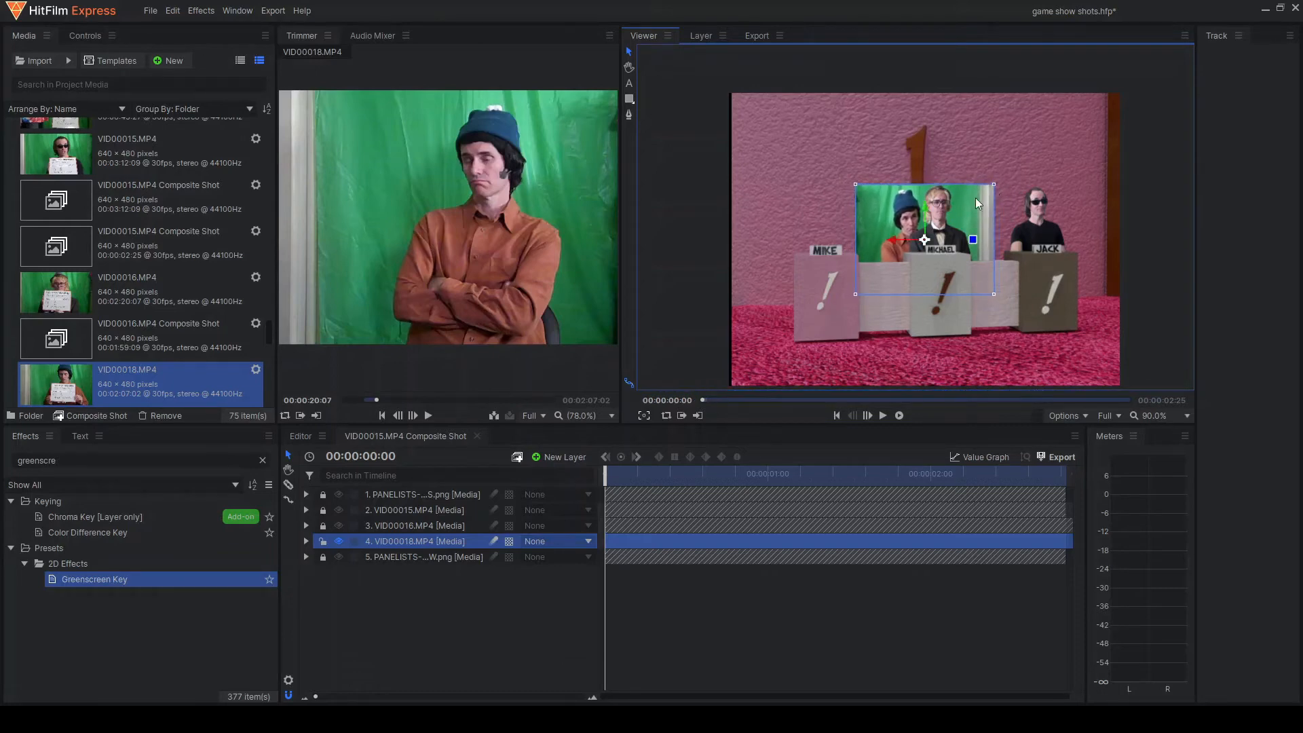
left_click_drag(893, 238, 853, 201)
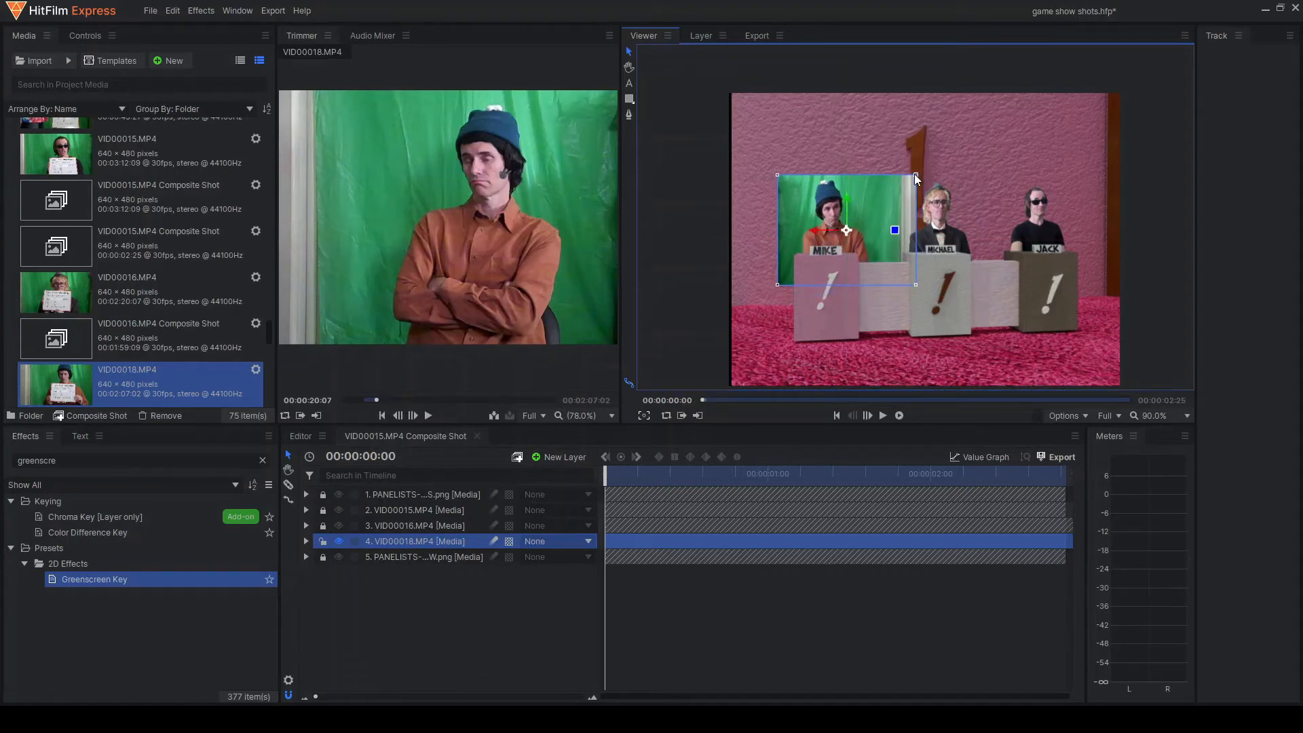
left_click_drag(915, 174, 911, 178)
left_click_drag(813, 230, 808, 229)
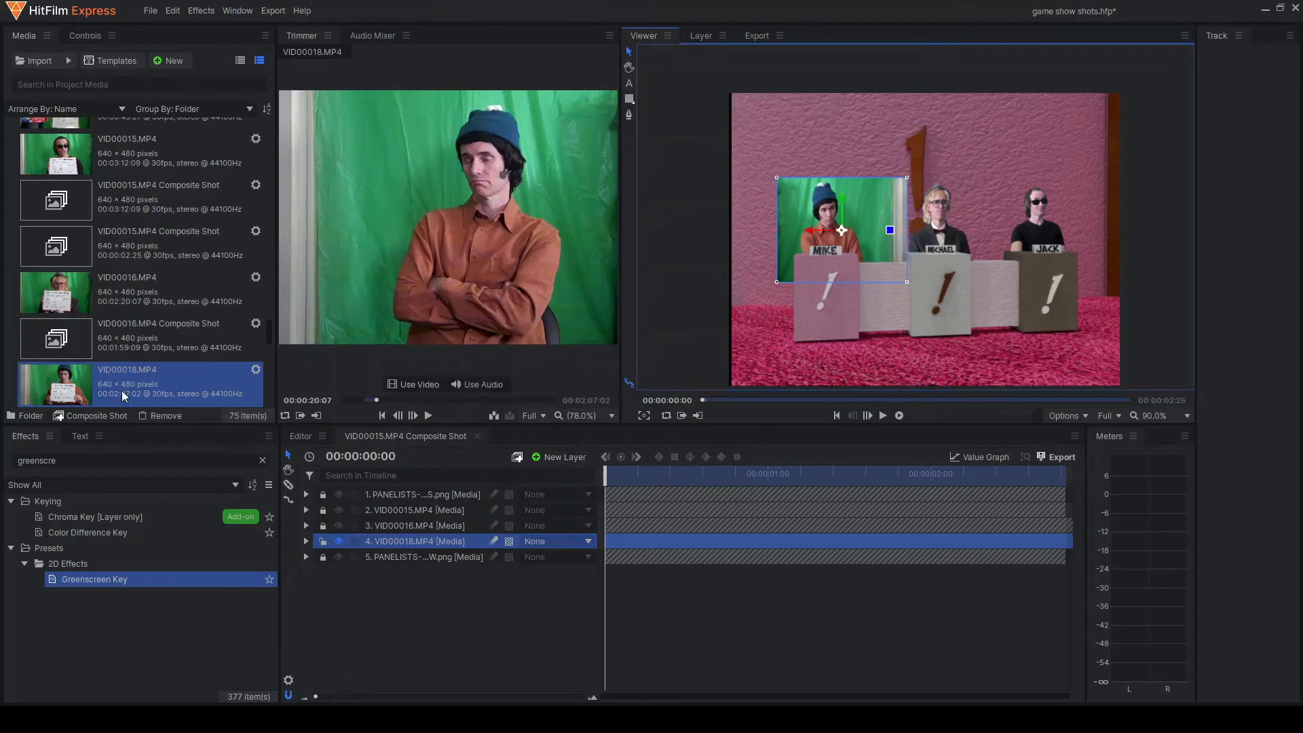
Apply the Greenscreen Key preset to the VID00018.MP4 layer and draw a rectangular mask around its panelist
left_click_drag(93, 583, 413, 543)
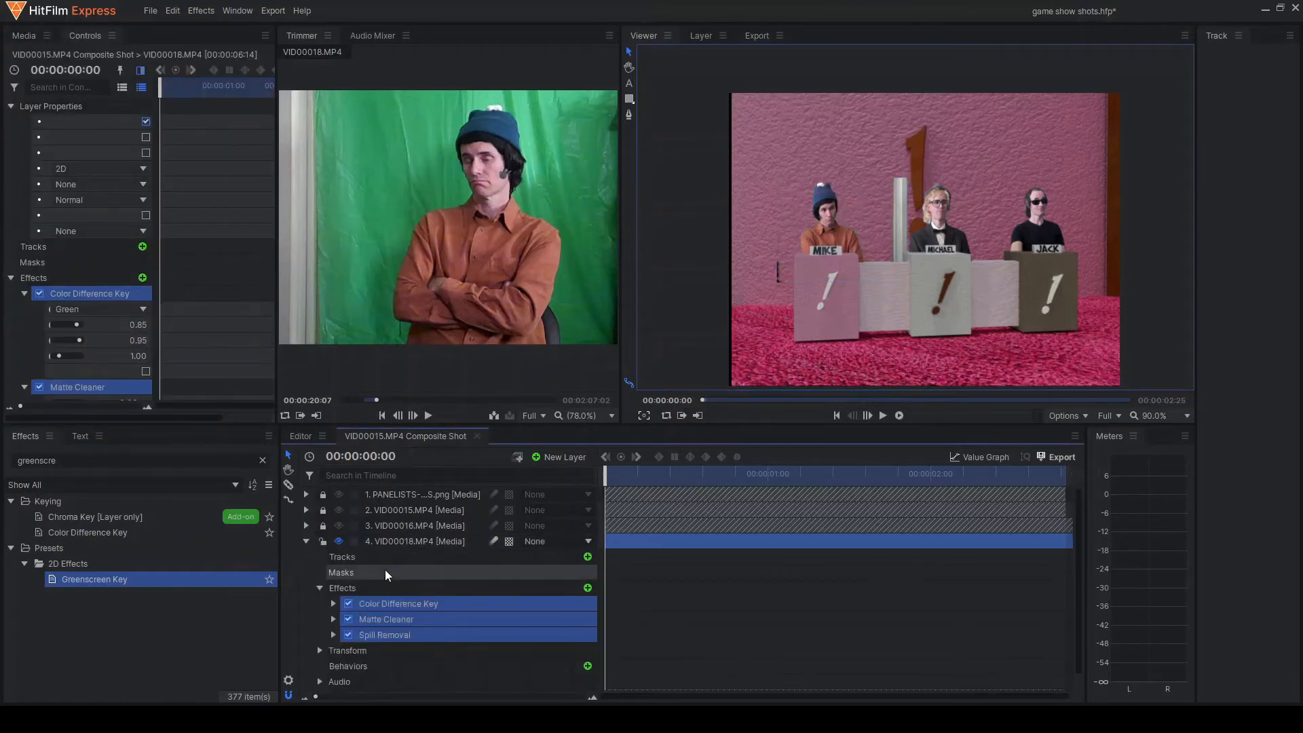
left_click(629, 99)
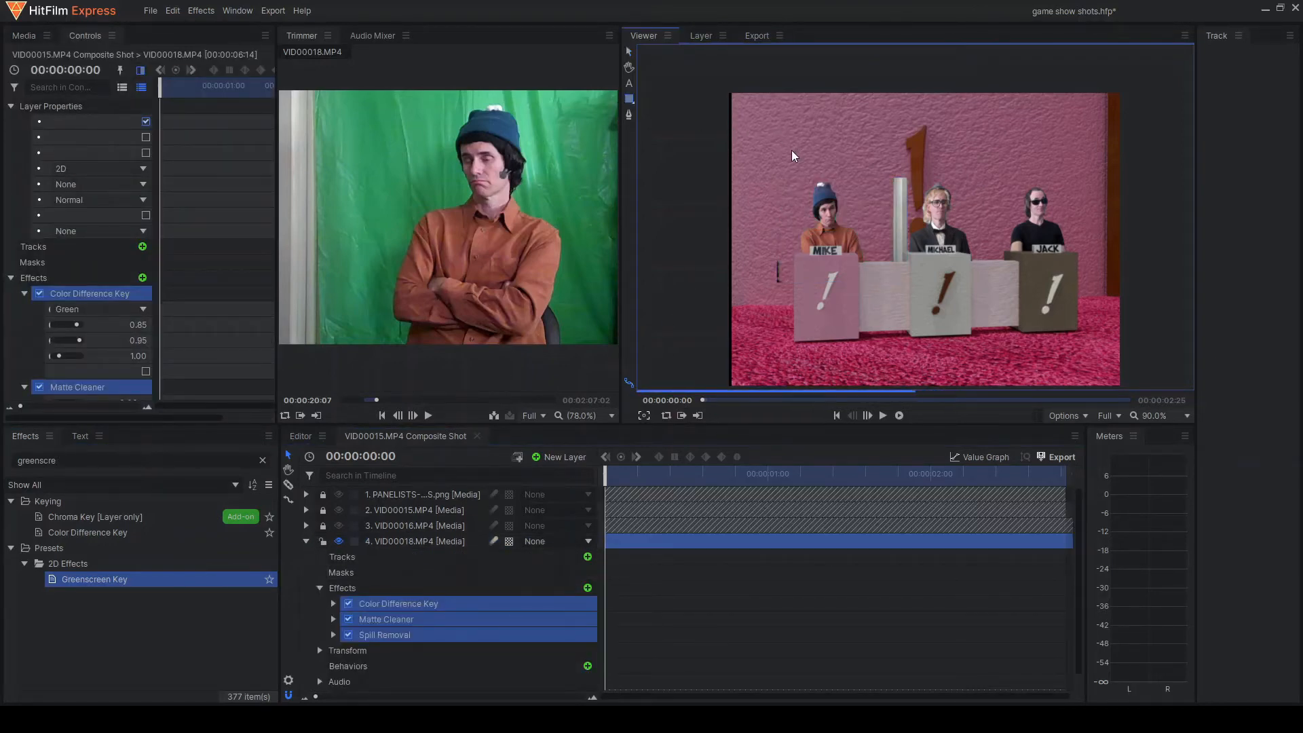
left_click_drag(792, 151, 871, 284)
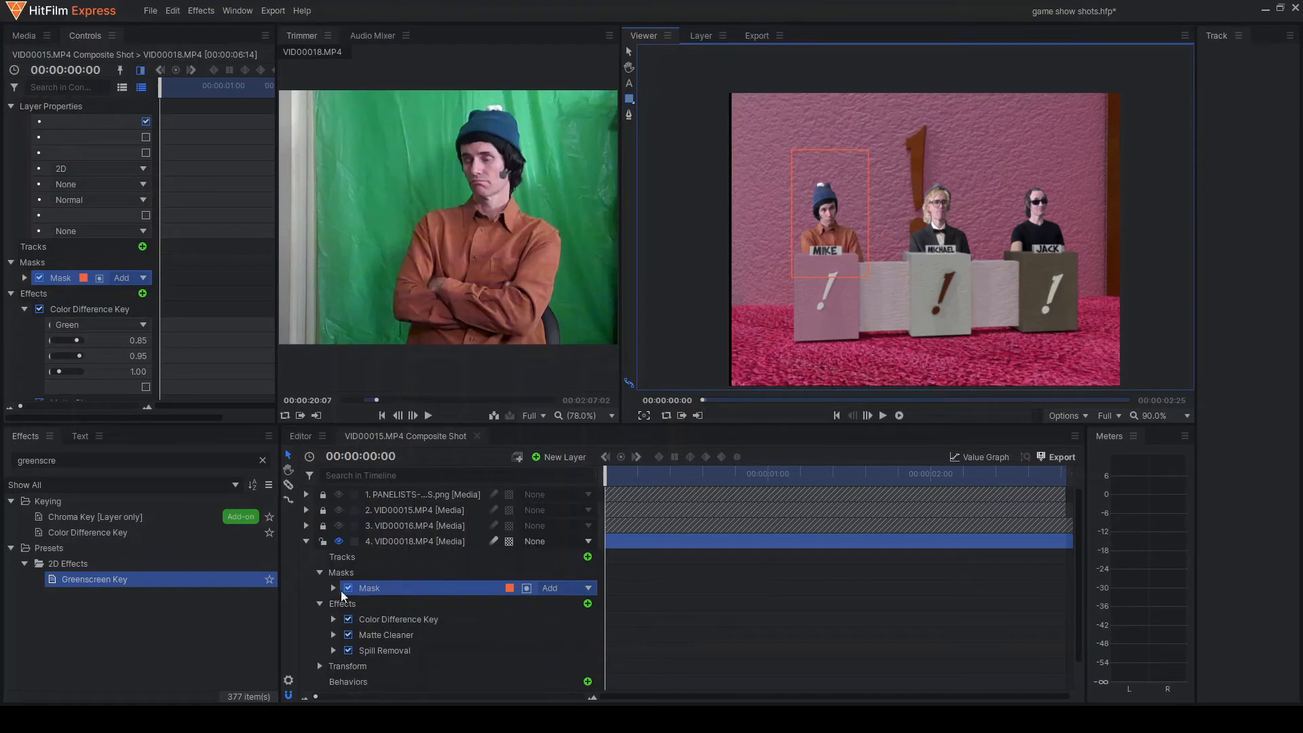
Lower the VID00018.MP4 layer's audio level to -60.0 dB
left_click(388, 541)
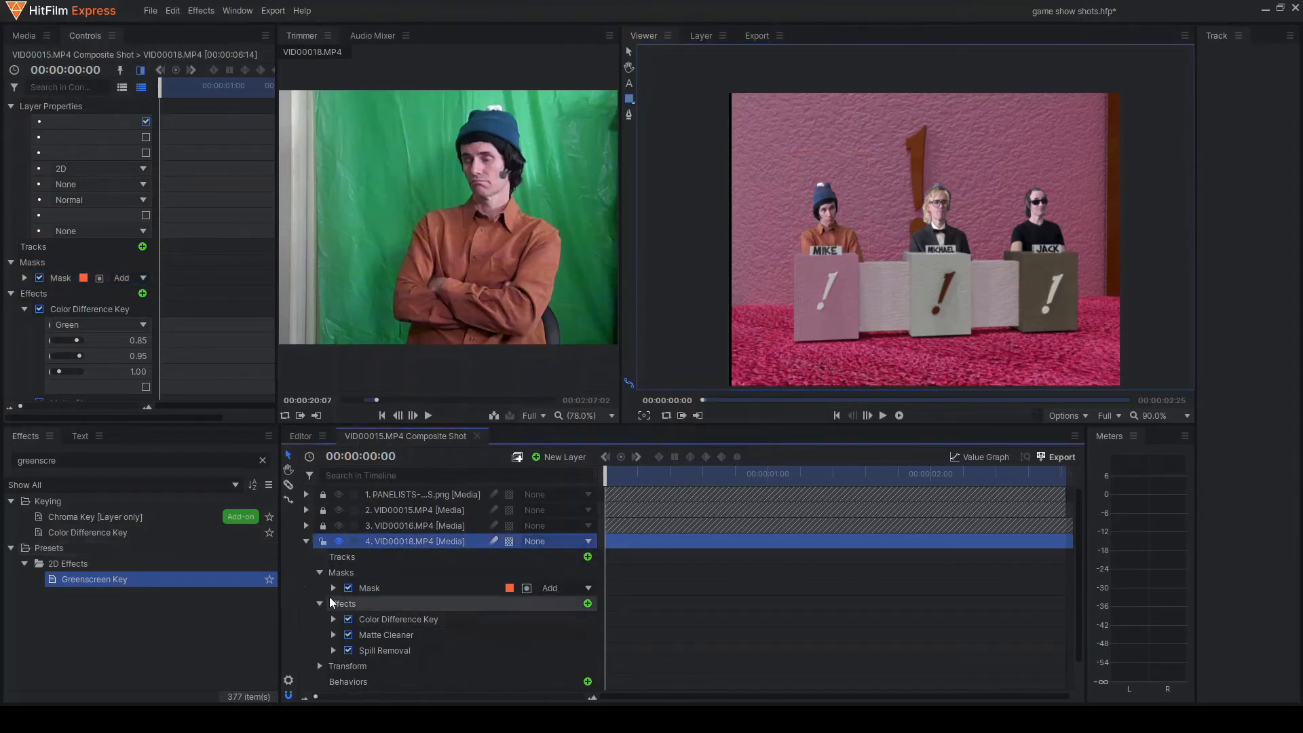
scroll(331, 594, "down", 1)
left_click(320, 667)
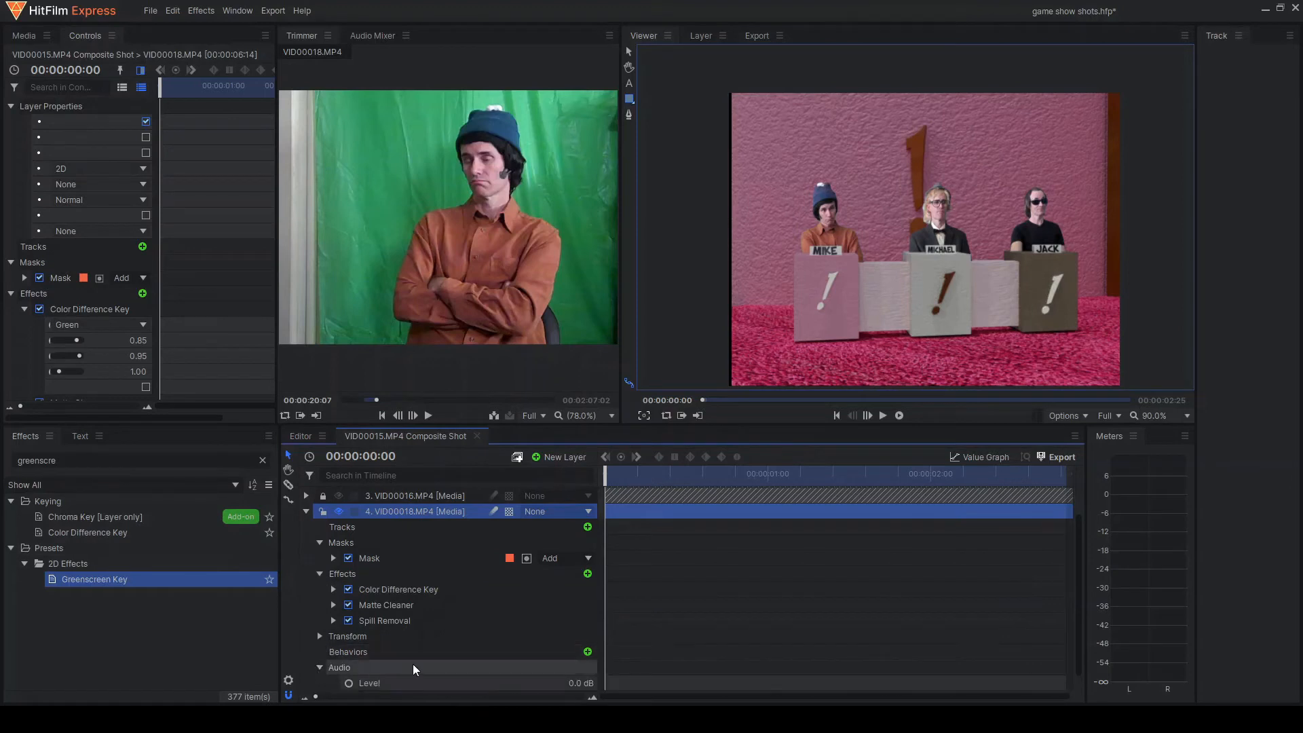
scroll(416, 670, "down", 1)
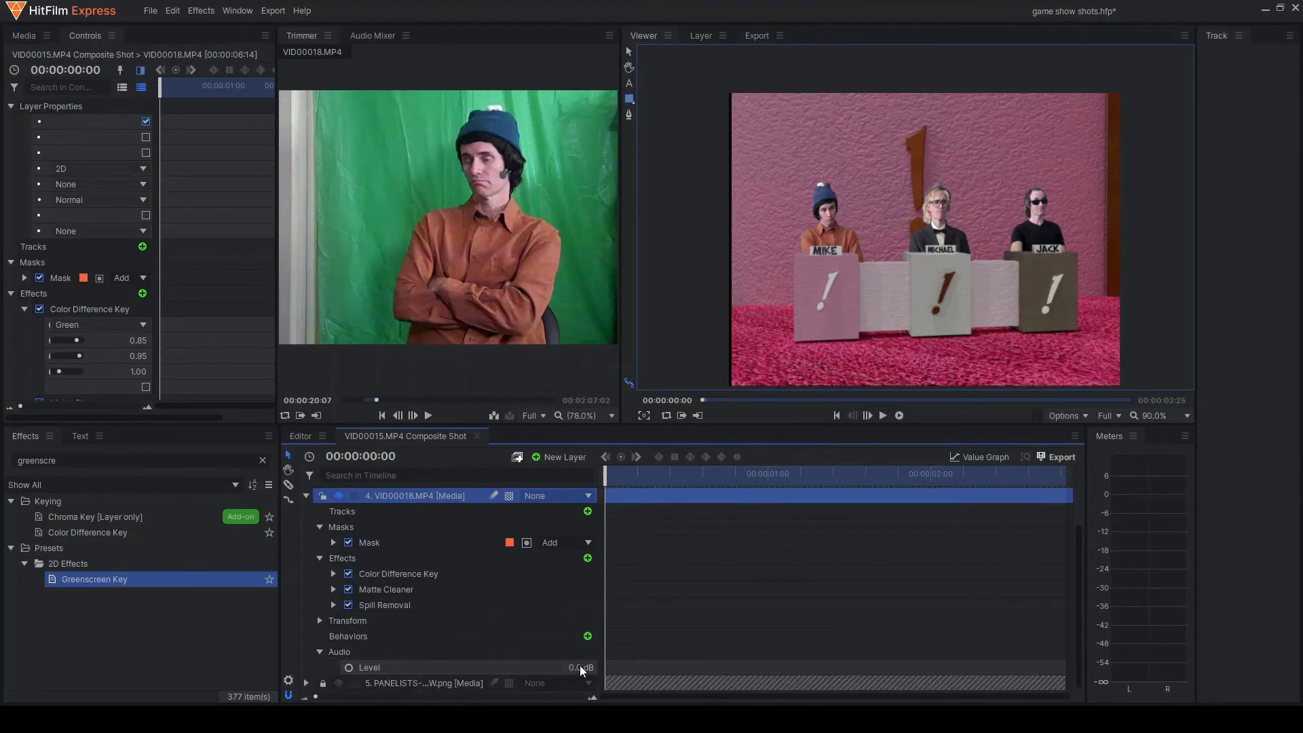
left_click_drag(580, 668, 509, 668)
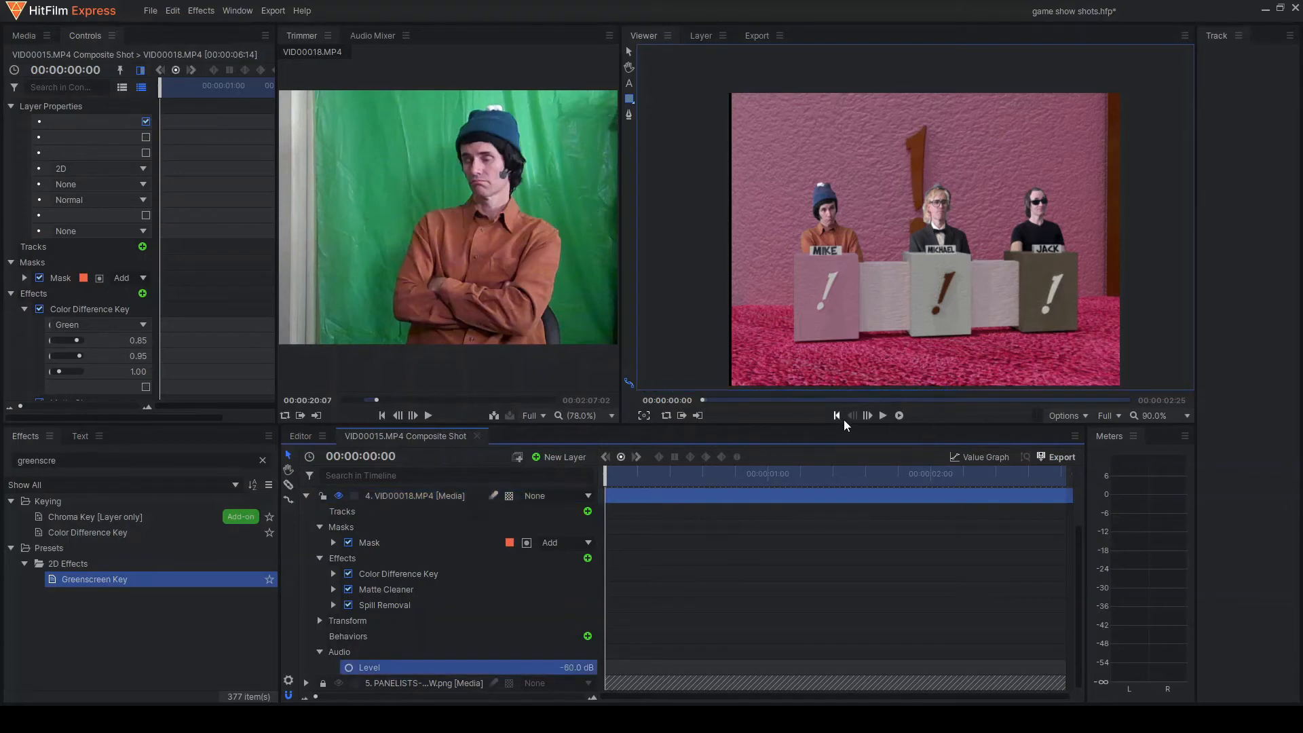
Play the composite shot repeatedly from the first frame to check all three keyed panelists together
left_click(883, 416)
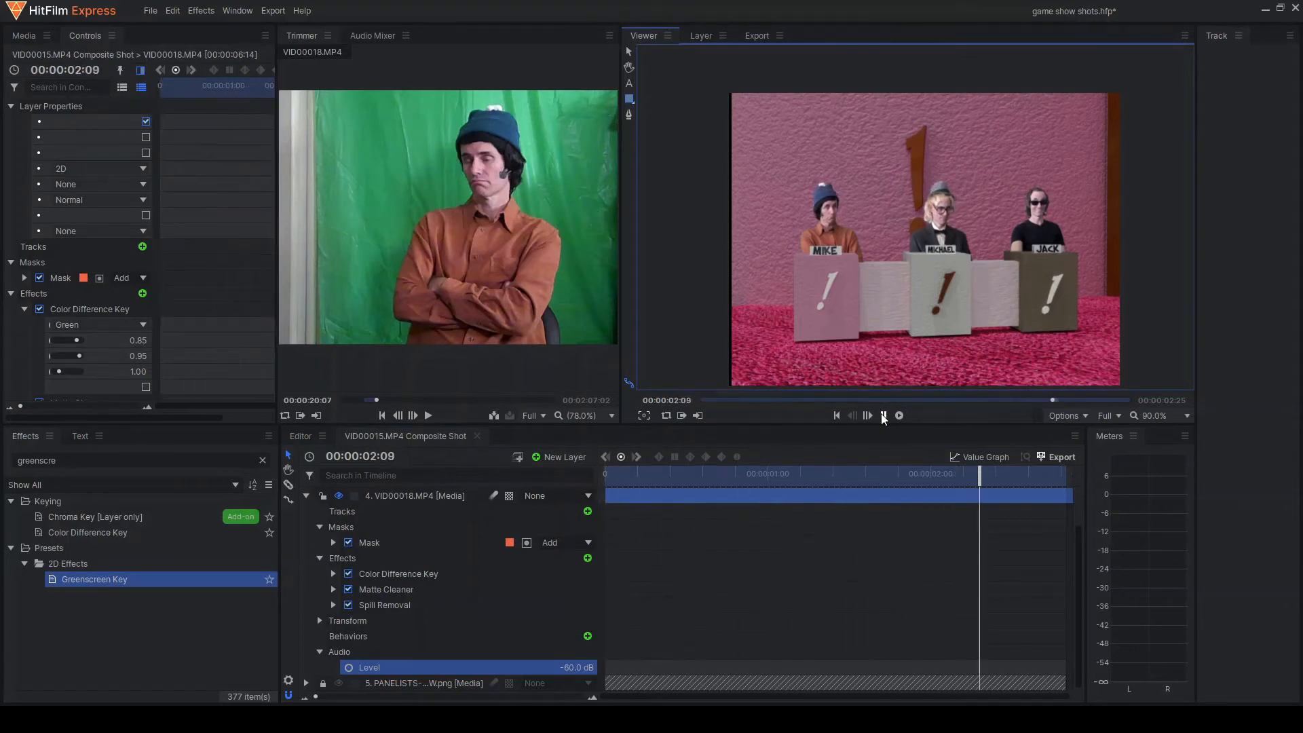
left_click(836, 416)
left_click(882, 417)
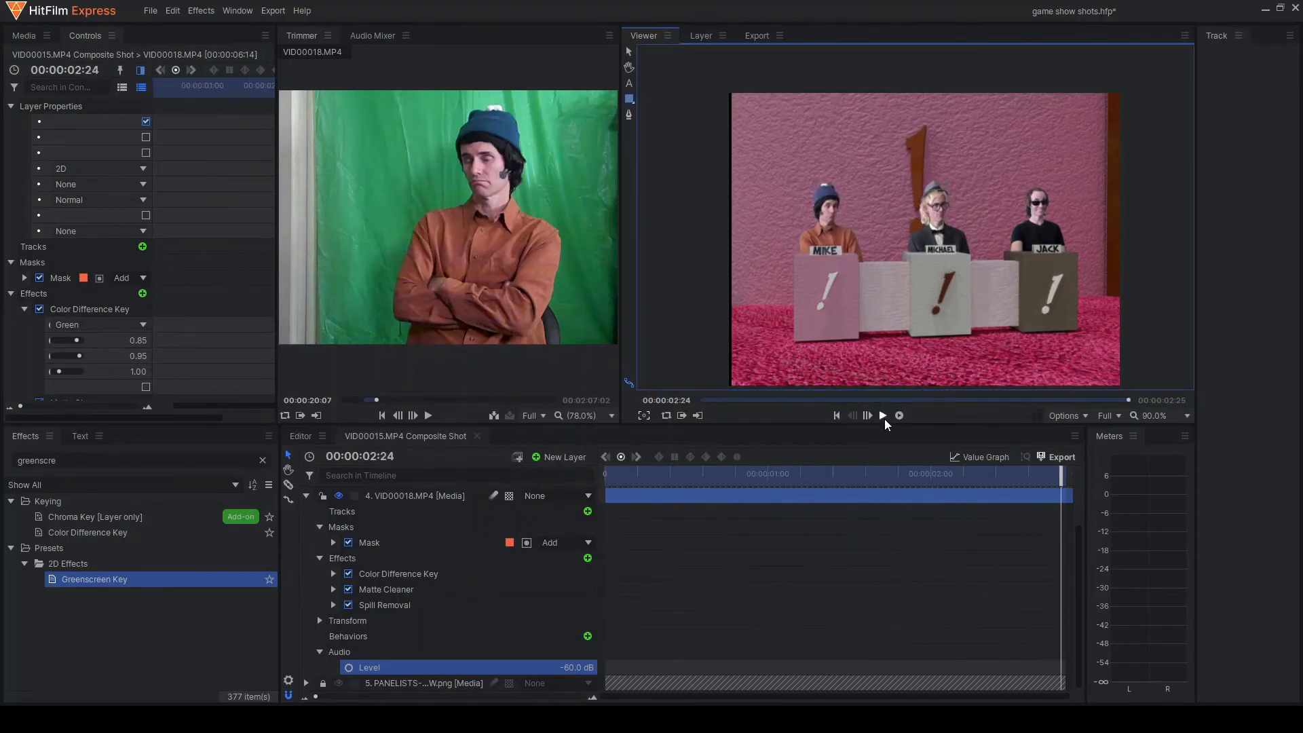
left_click(837, 416)
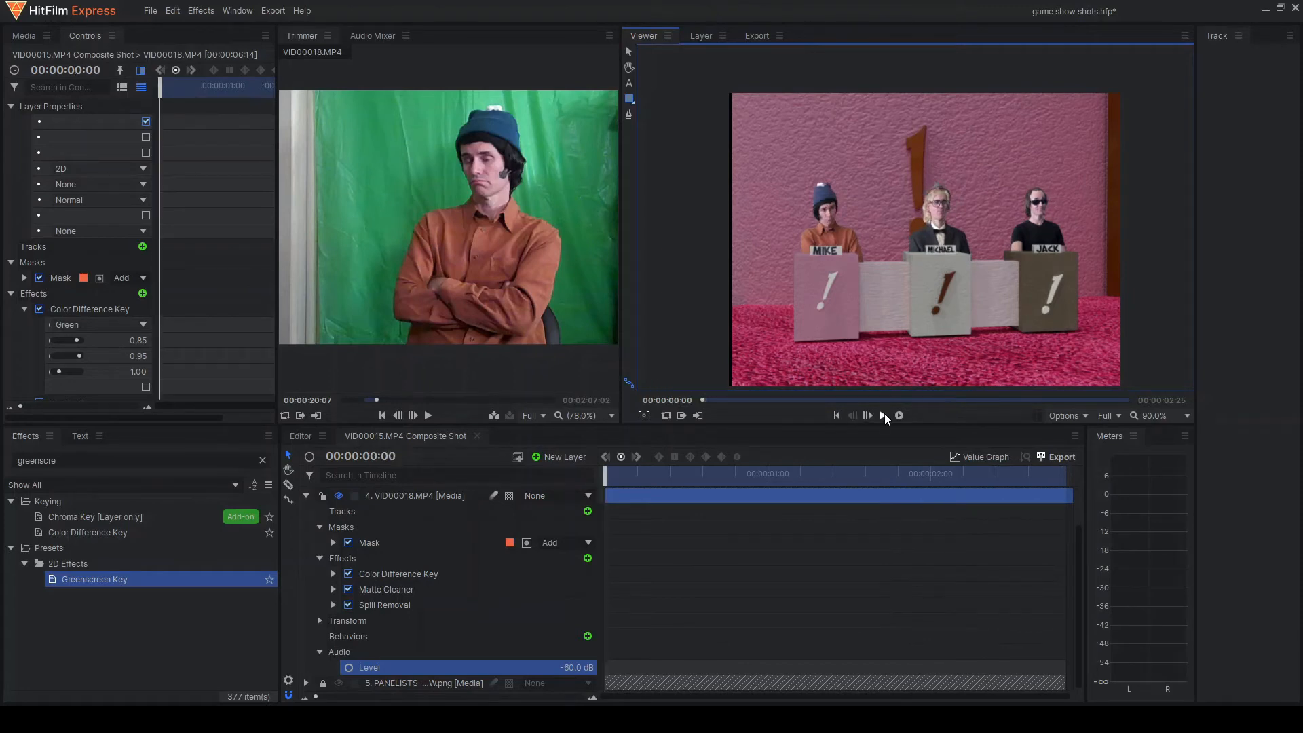
left_click(884, 416)
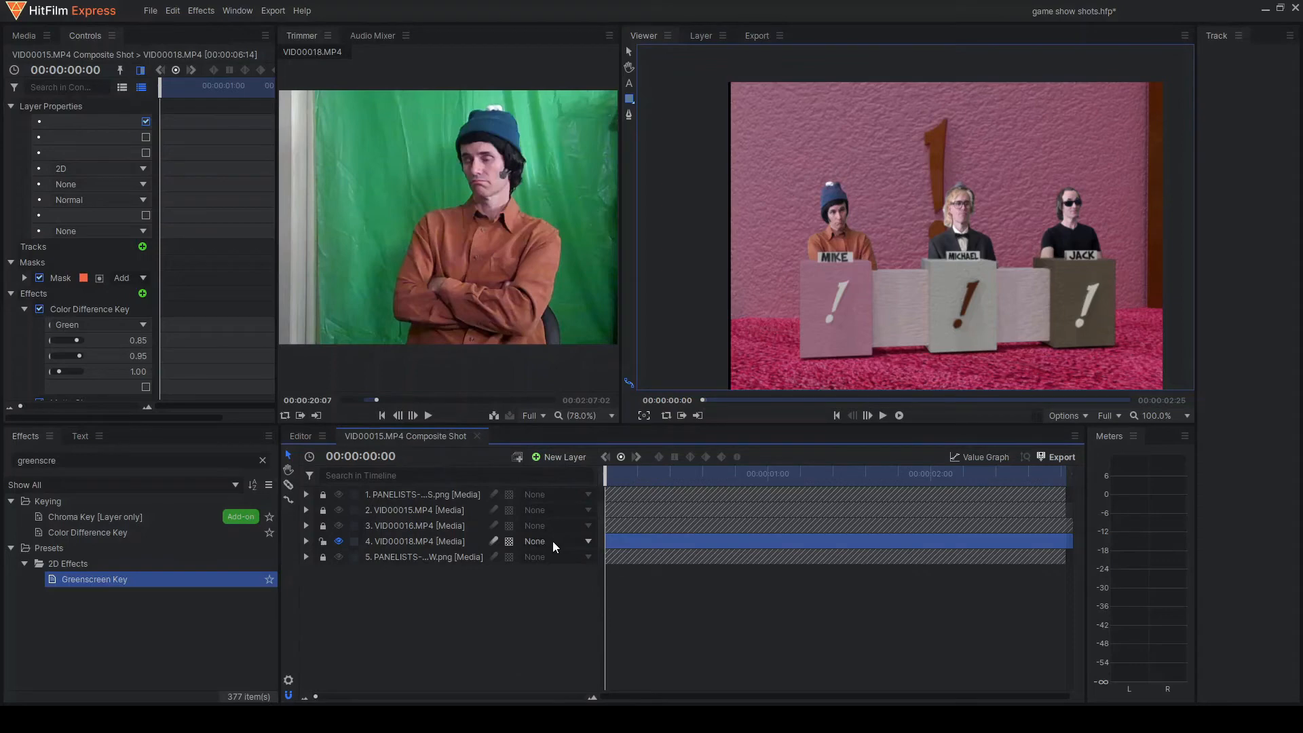
Add a grade layer above all other layers and apply the Blur effect to it
left_click(549, 503)
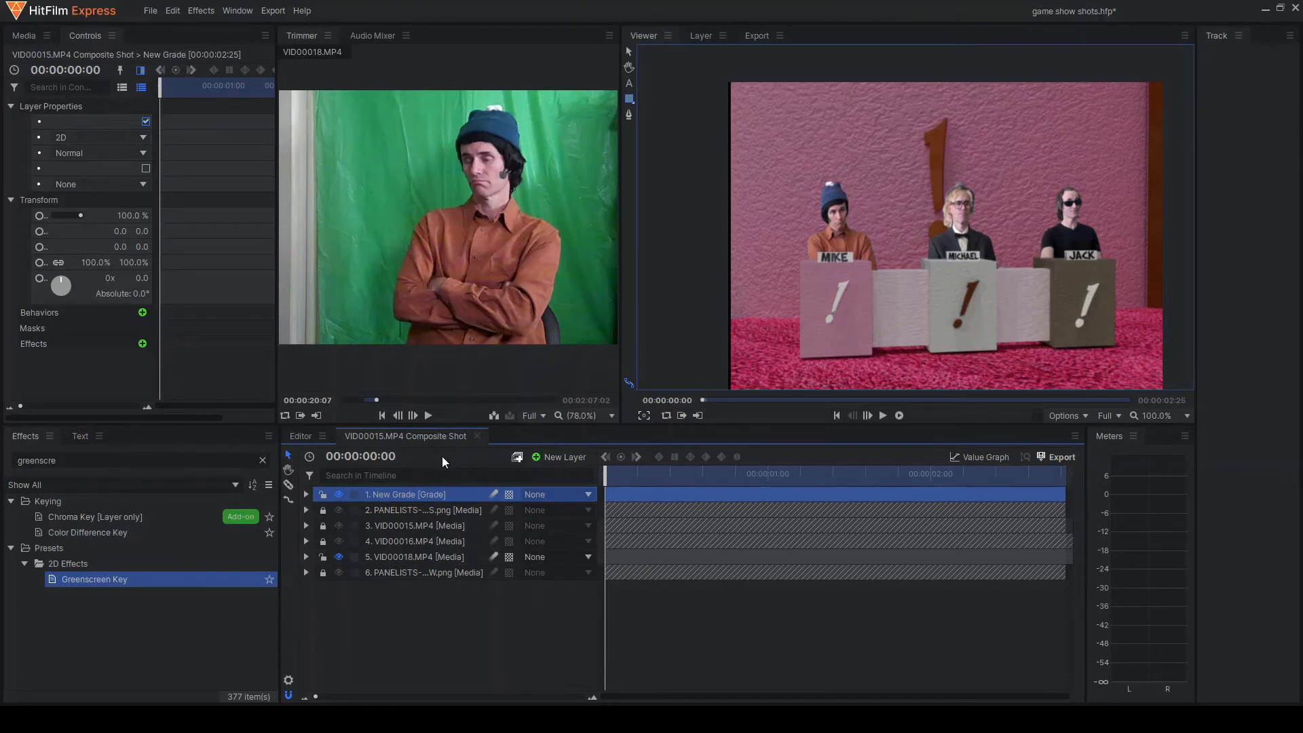
double_click(67, 461)
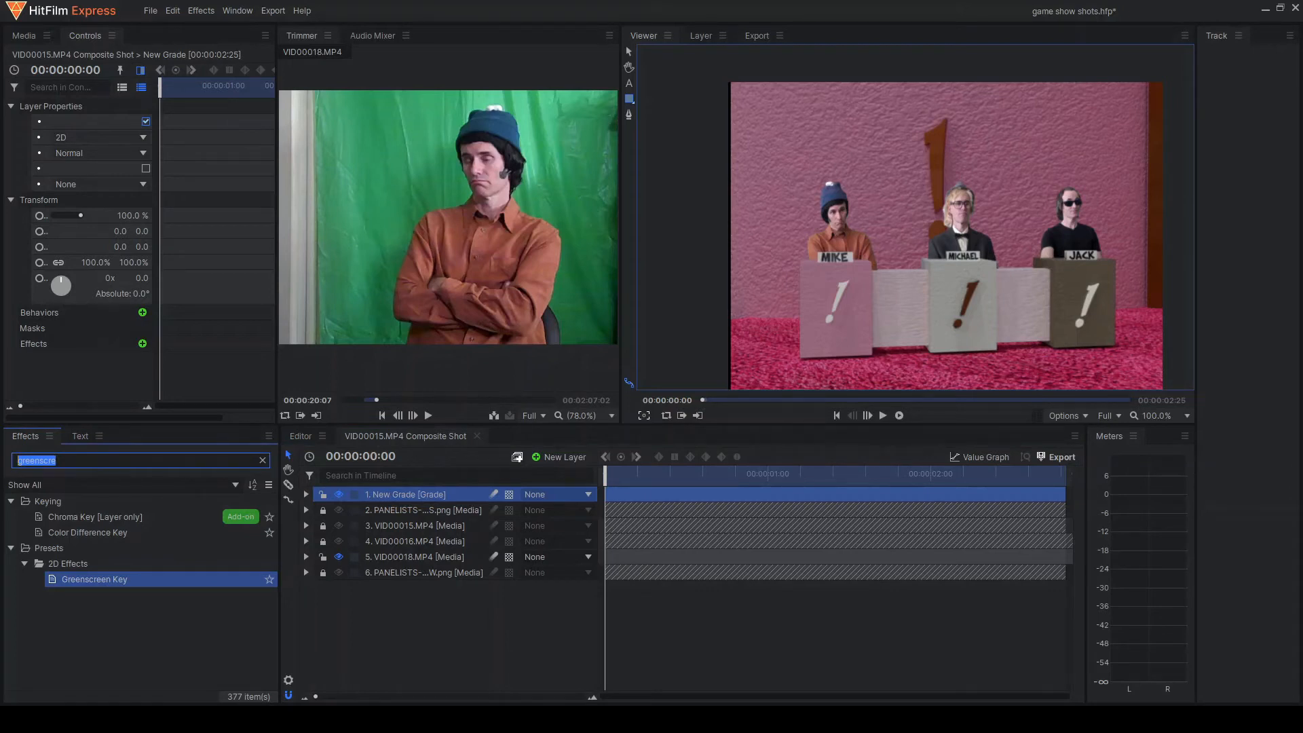
type("blur")
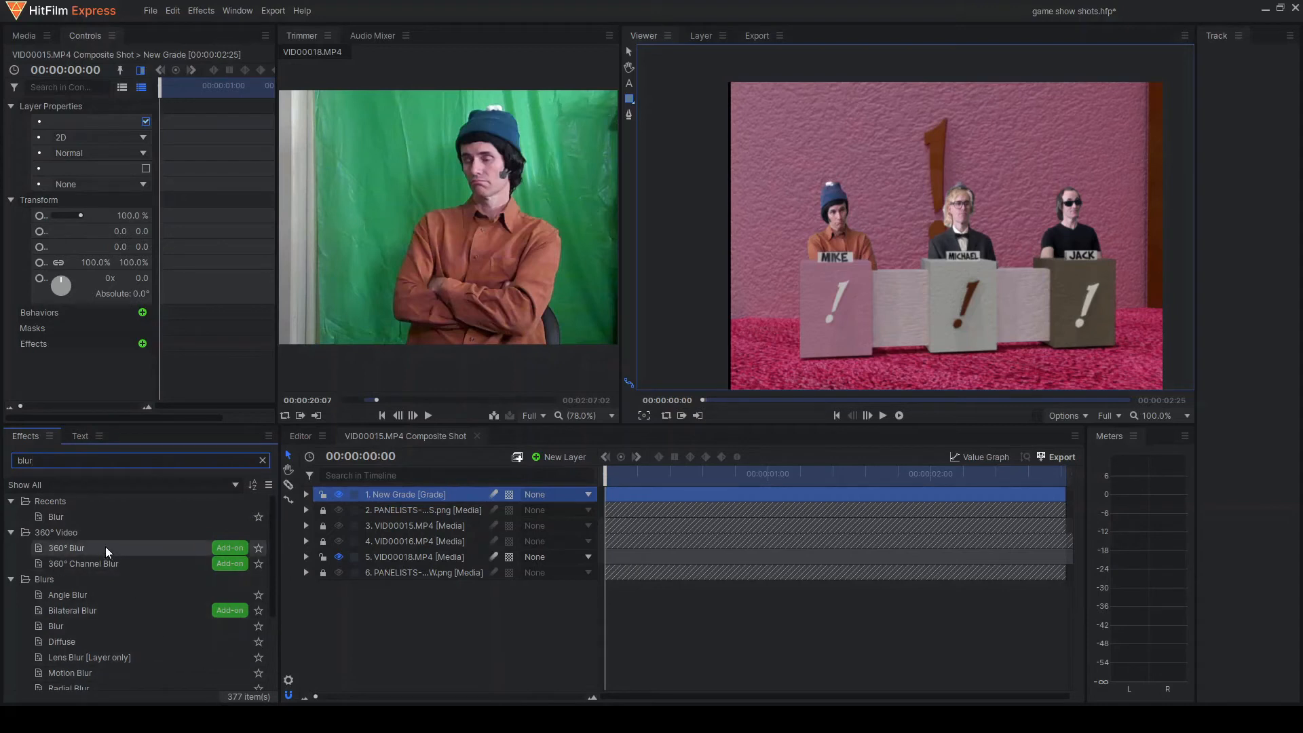
left_click_drag(88, 515, 393, 492)
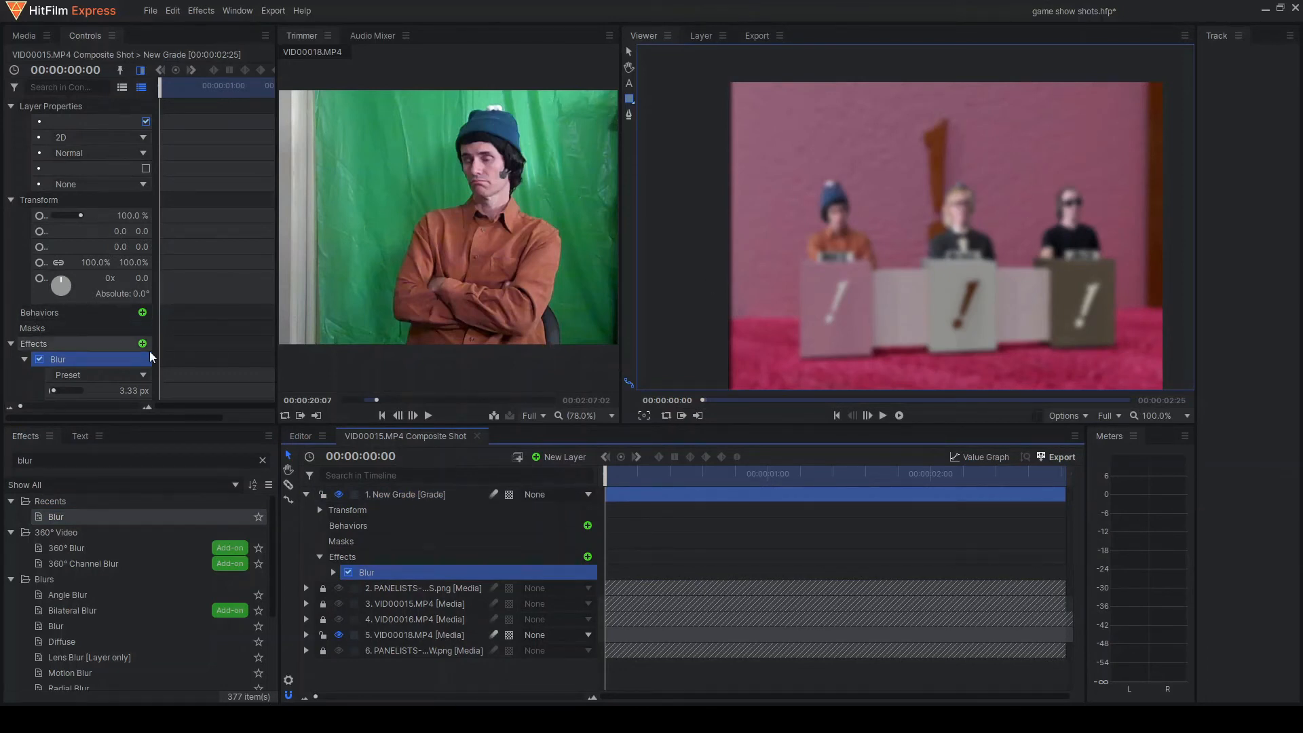
Widen the area holding the grade layer's controls and bring the Blur effect's settings into view
left_click_drag(155, 352, 253, 360)
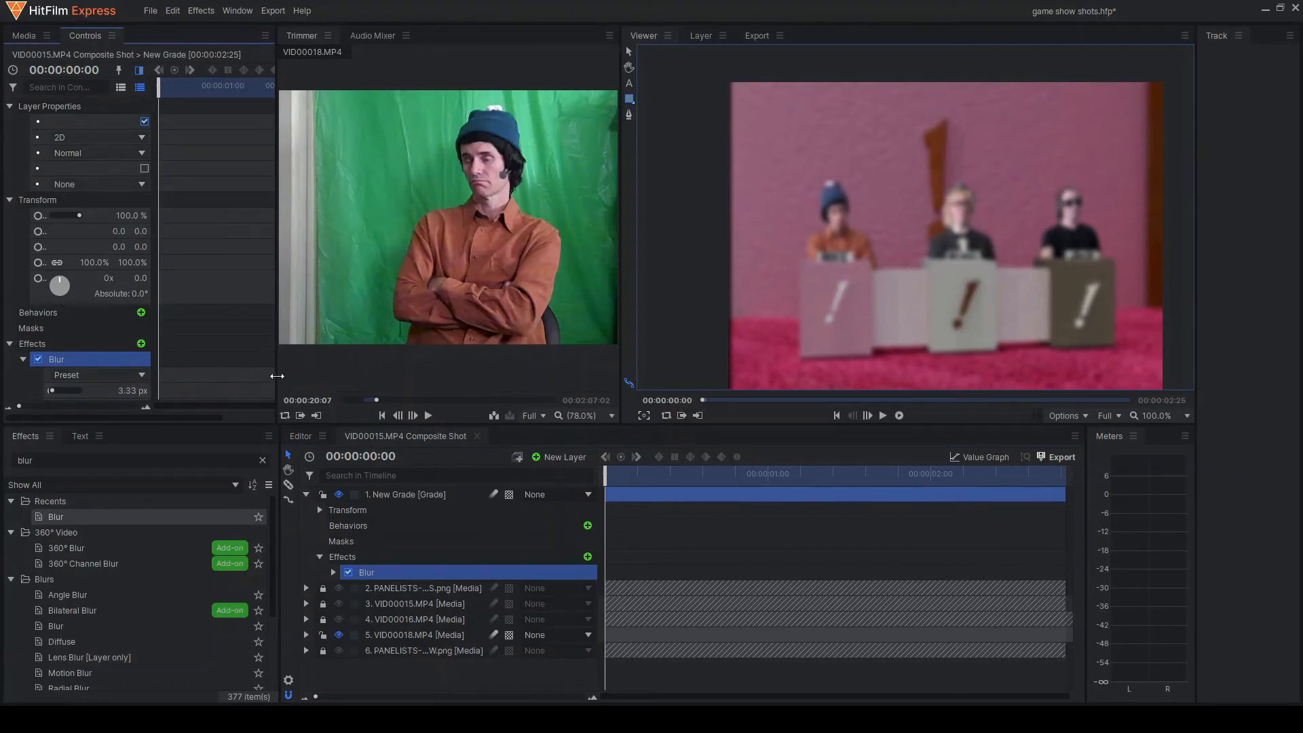
left_click_drag(276, 376, 380, 376)
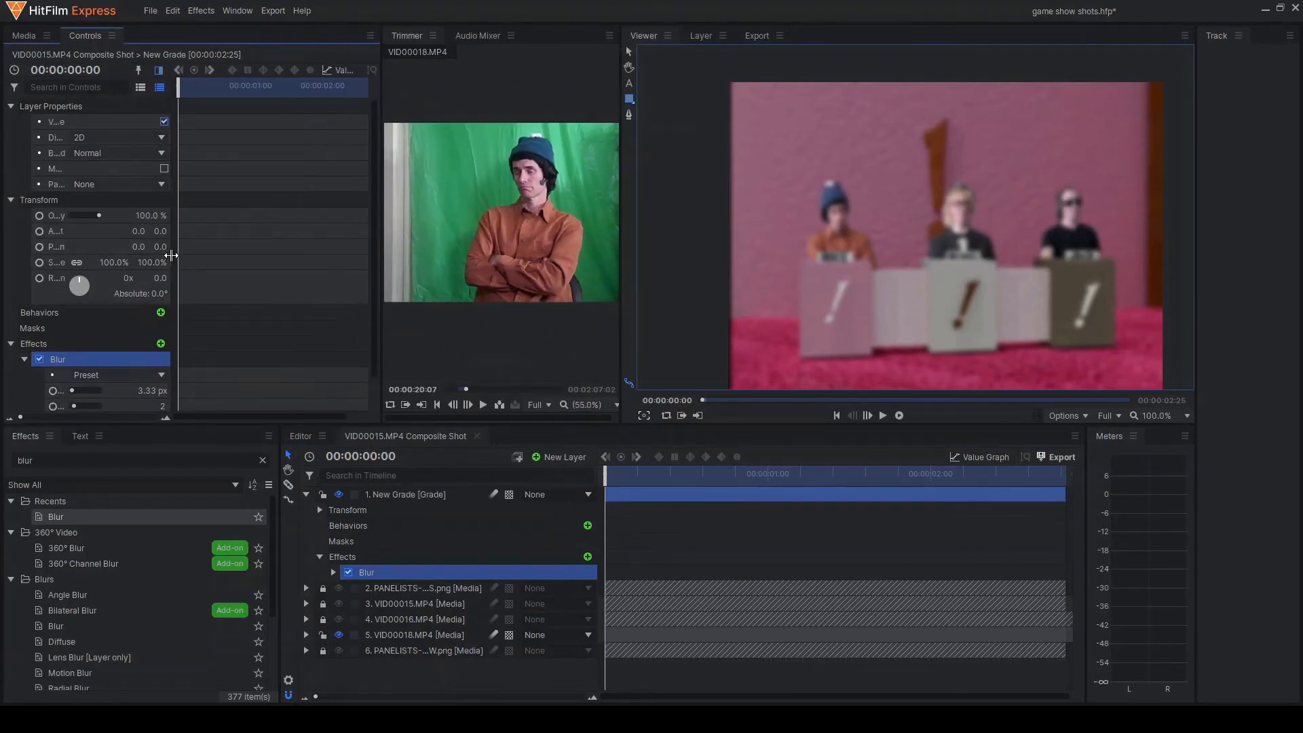
left_click(29, 37)
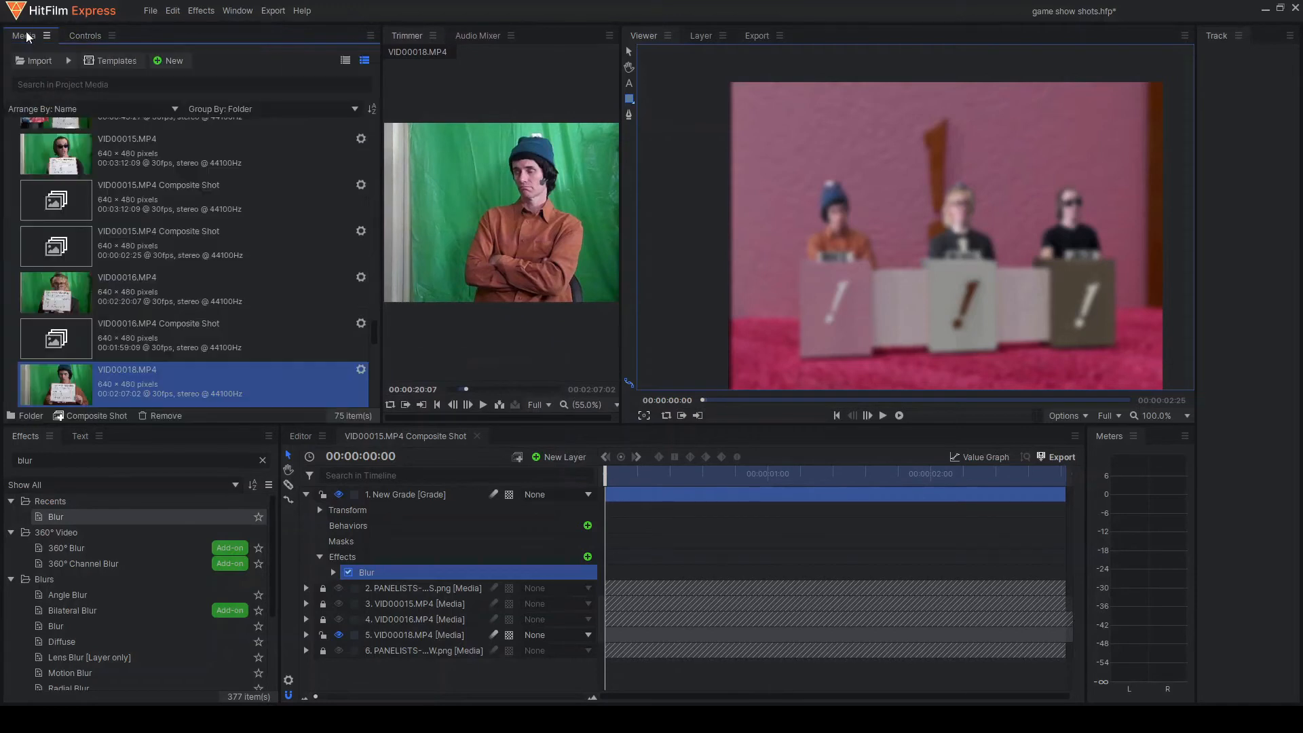
left_click(80, 37)
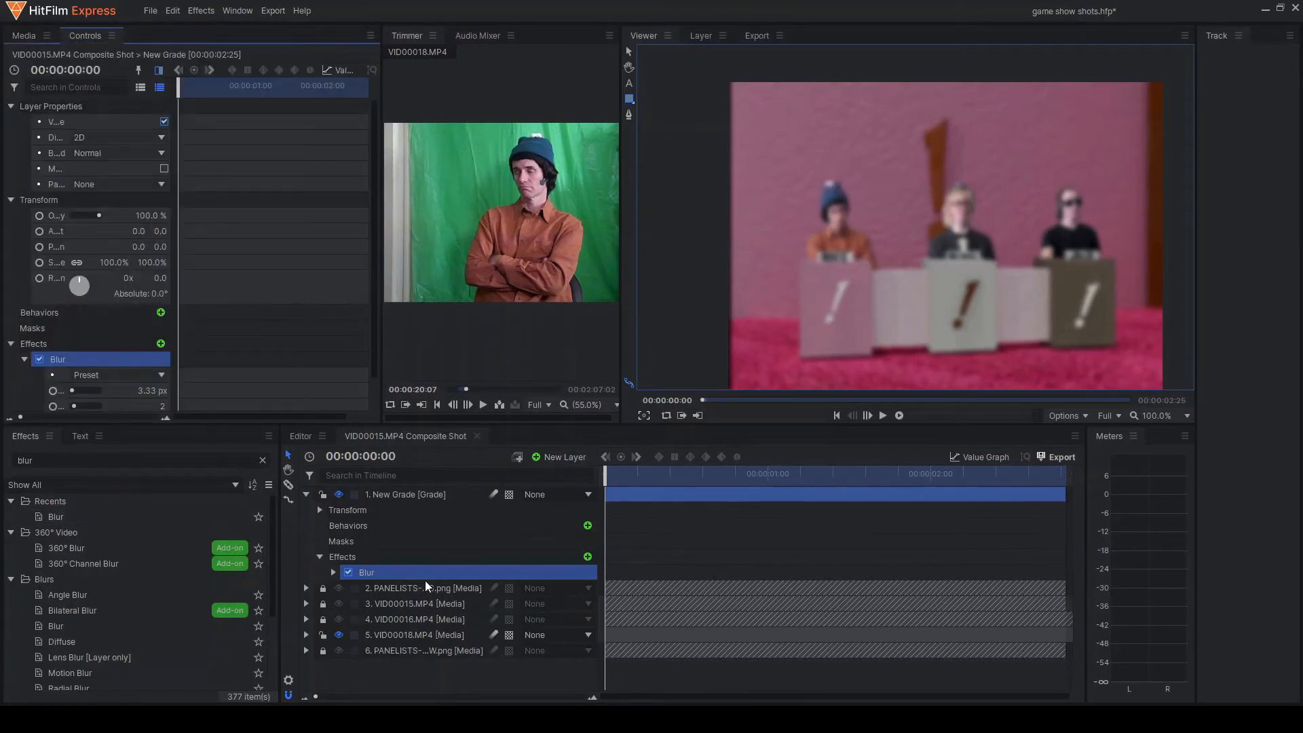
scroll(75, 374, "down", 2)
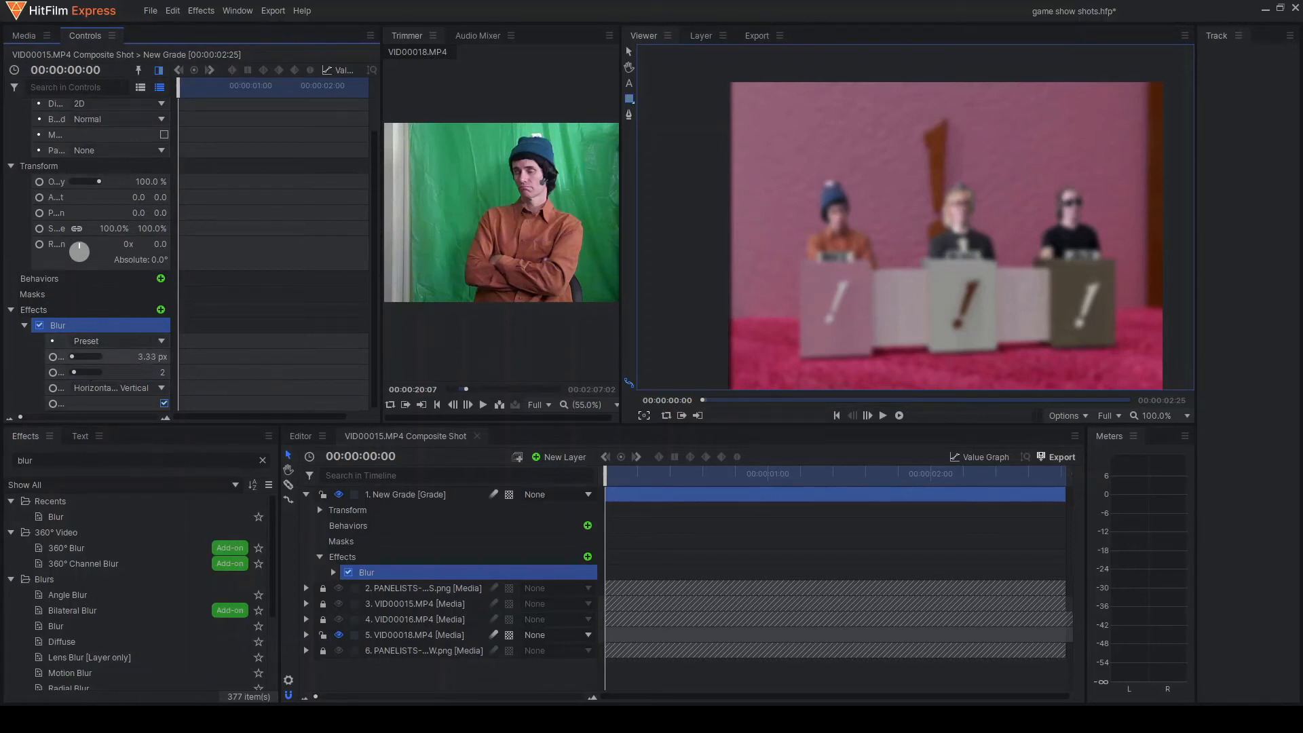
Try blur radii of 7, 15 and 1 px on the grade layer
left_click(151, 358)
type("7")
key("Return")
left_click(150, 357)
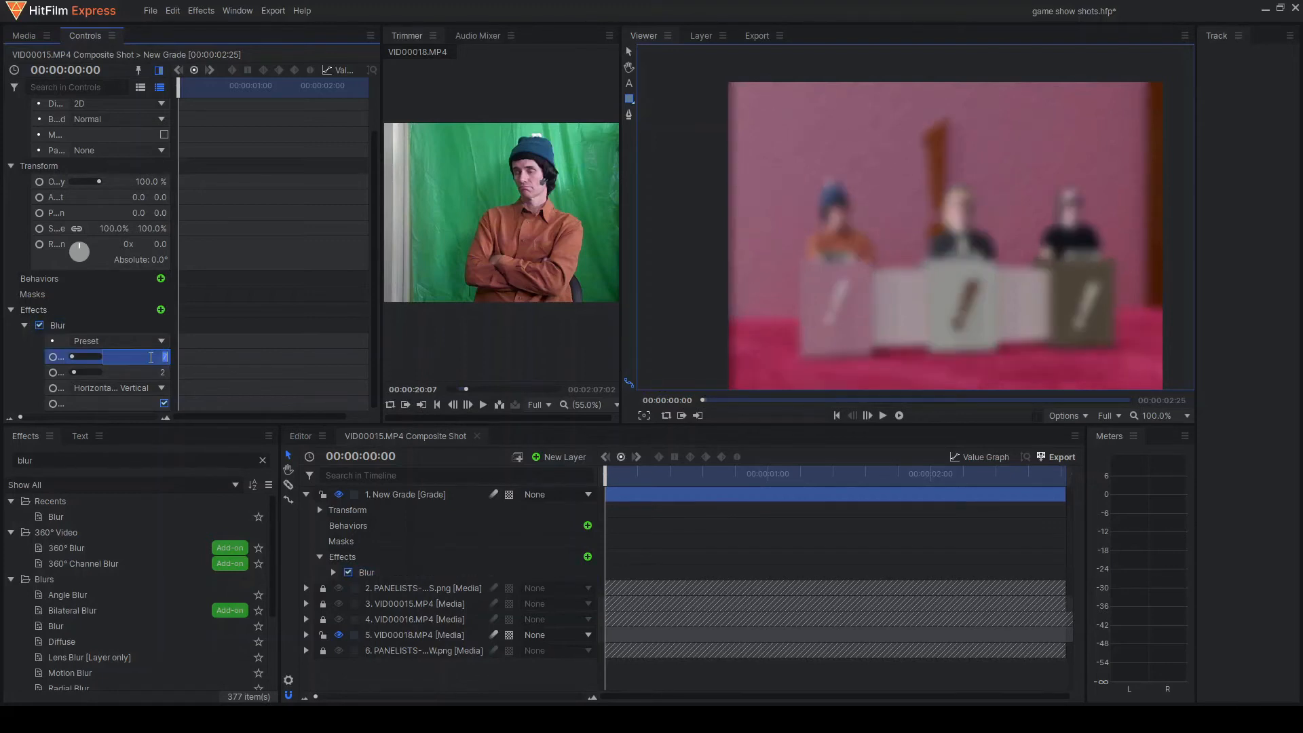
type("15")
key("Return")
left_click(151, 358)
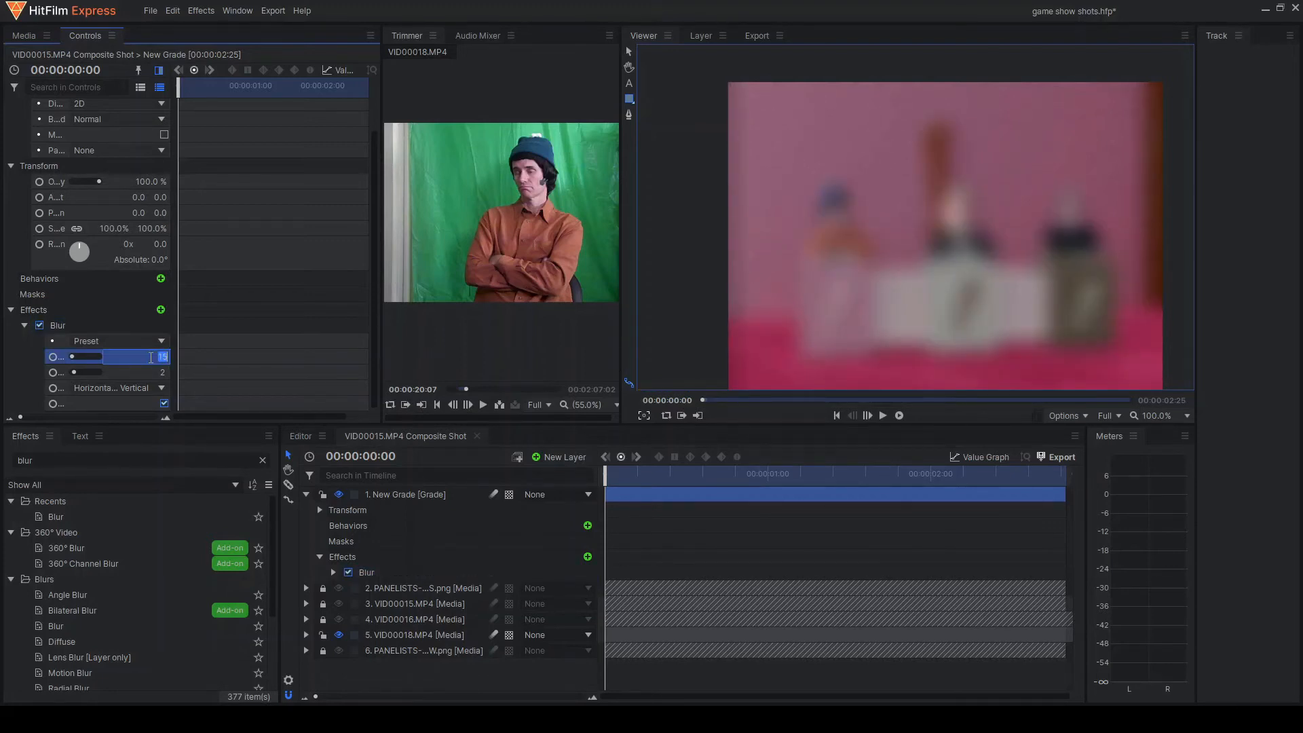
type("1")
key("Return")
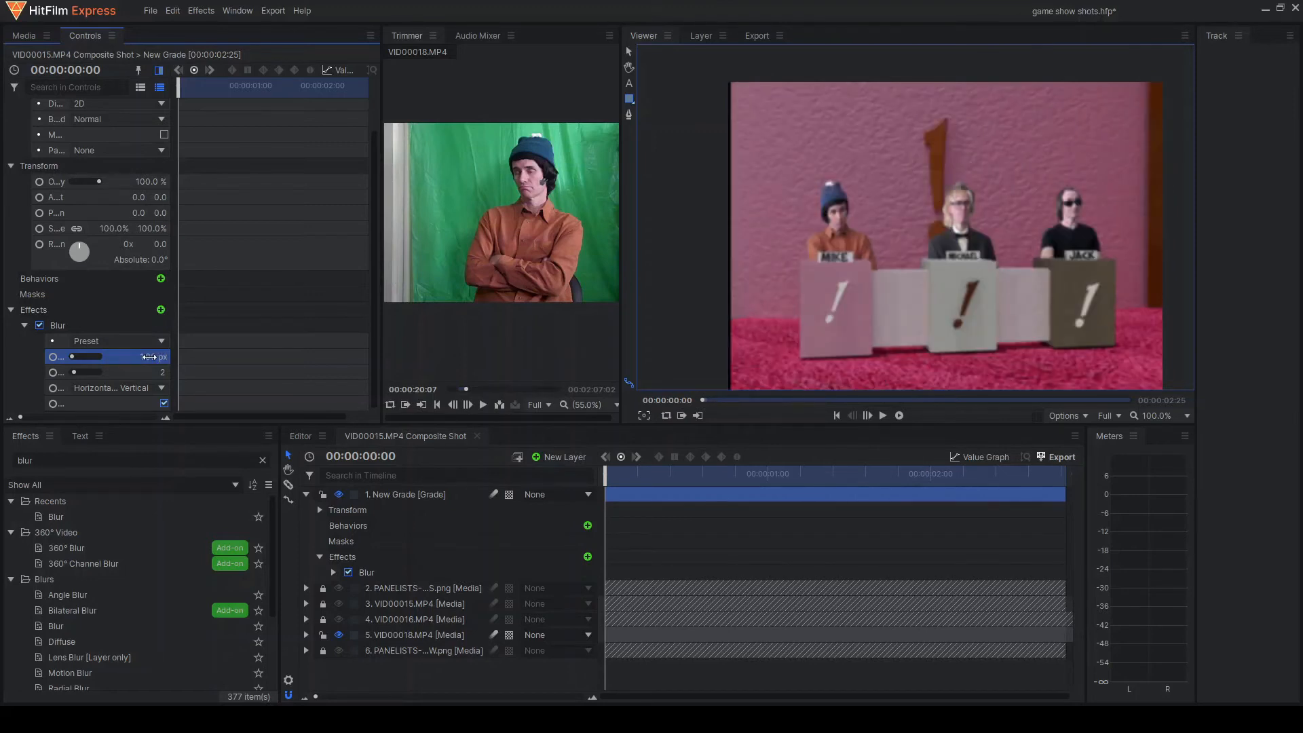
Set the grade layer's blur radius to 0.25 px, comparing the frame with the effect off and on
left_click(39, 325)
left_click(40, 325)
left_click(150, 356)
key("Return")
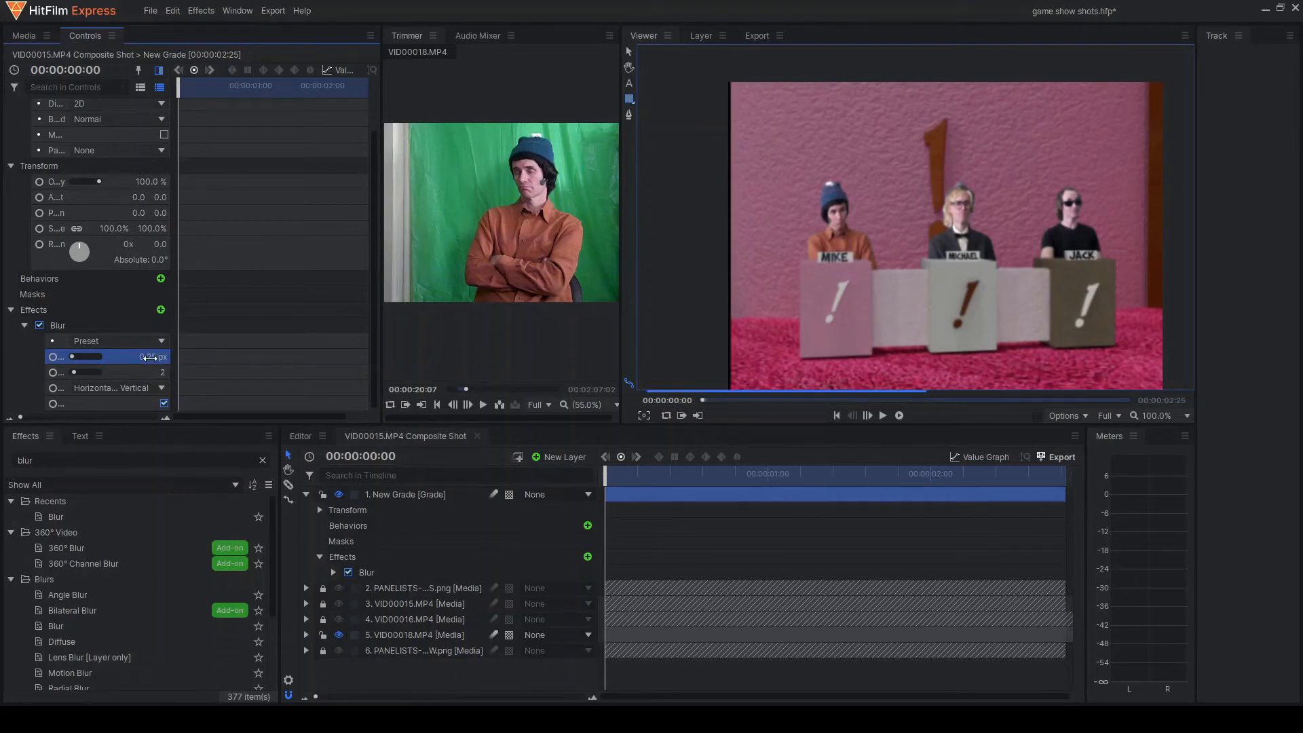
left_click(41, 325)
left_click(41, 325)
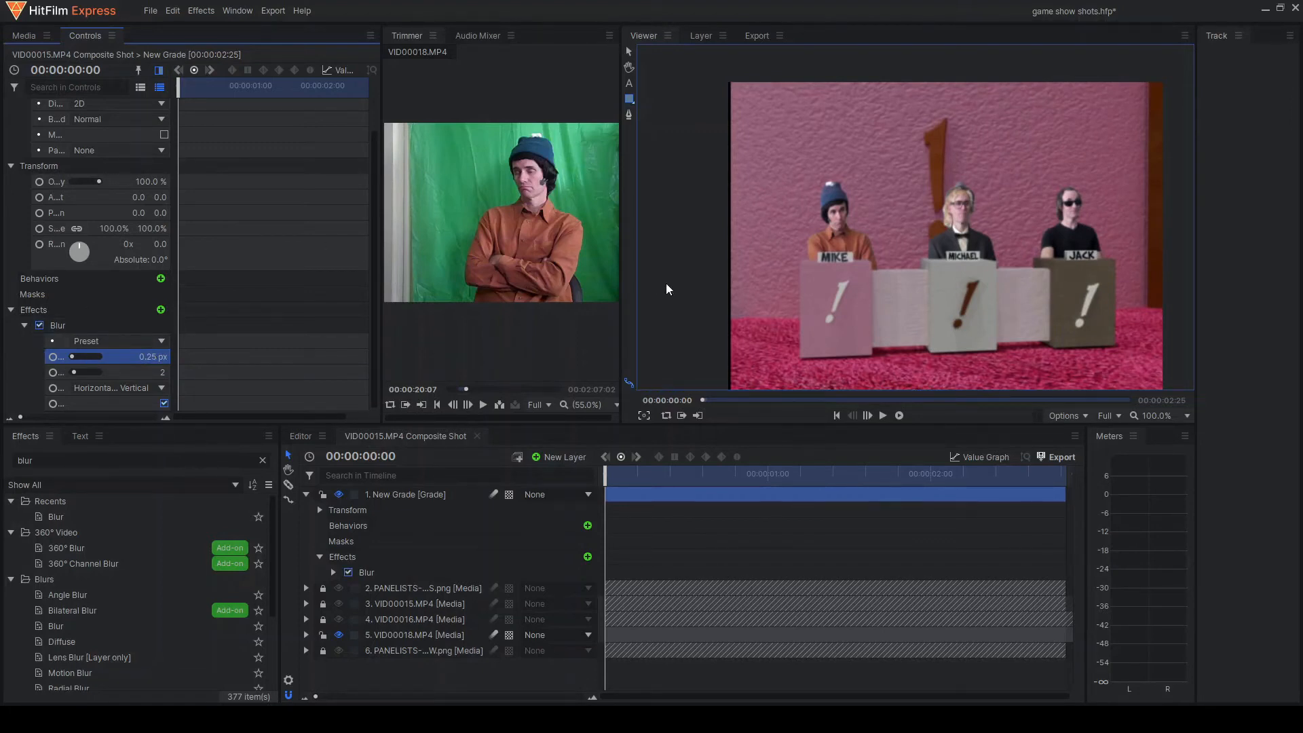
Compare a close-up of the beanie-wearing panelist with the grade layer's Blur off and on, and fit the whole frame back into view
scroll(779, 224, "up", 3)
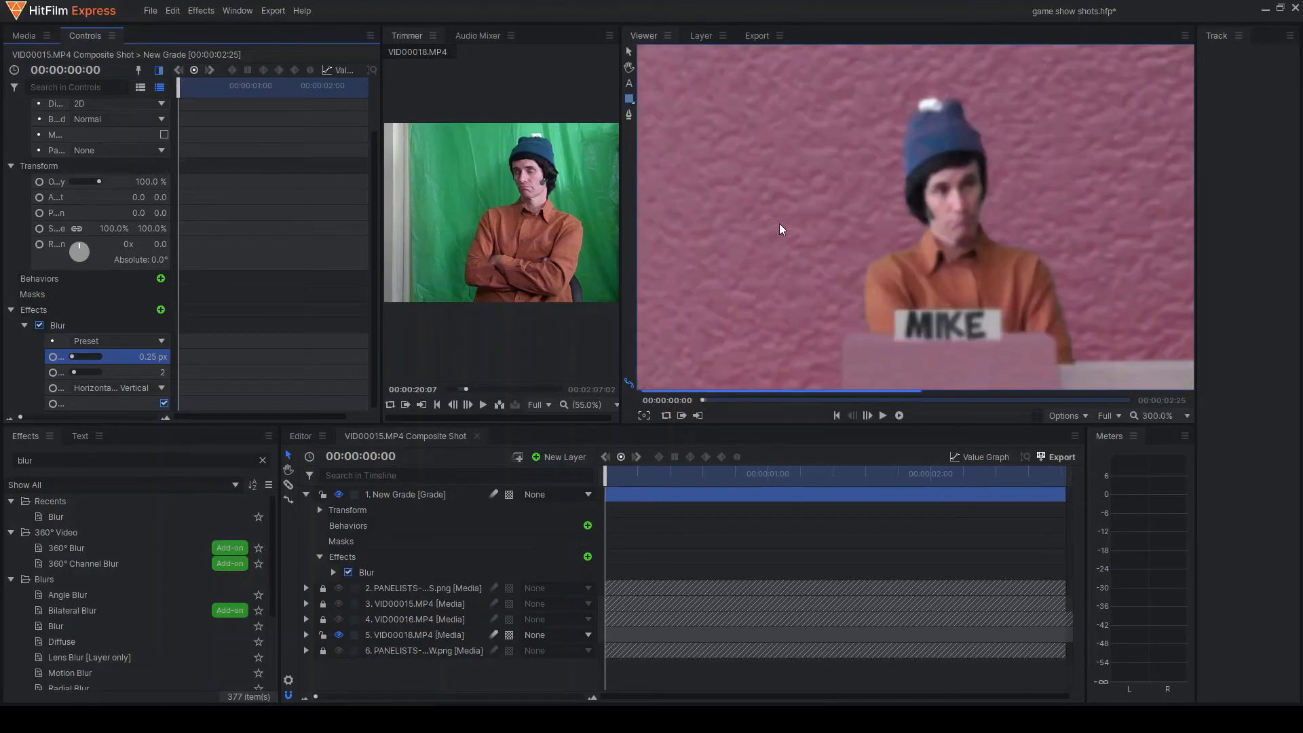
left_click(39, 326)
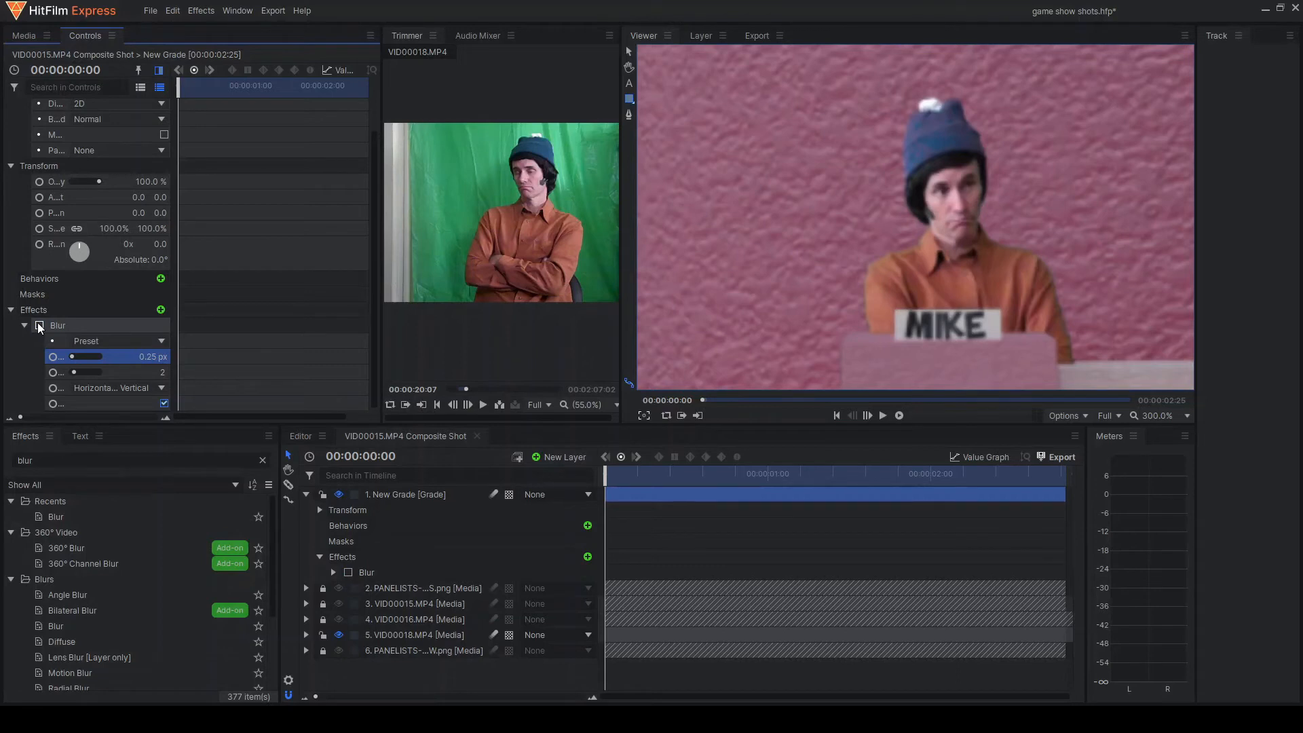
left_click(40, 326)
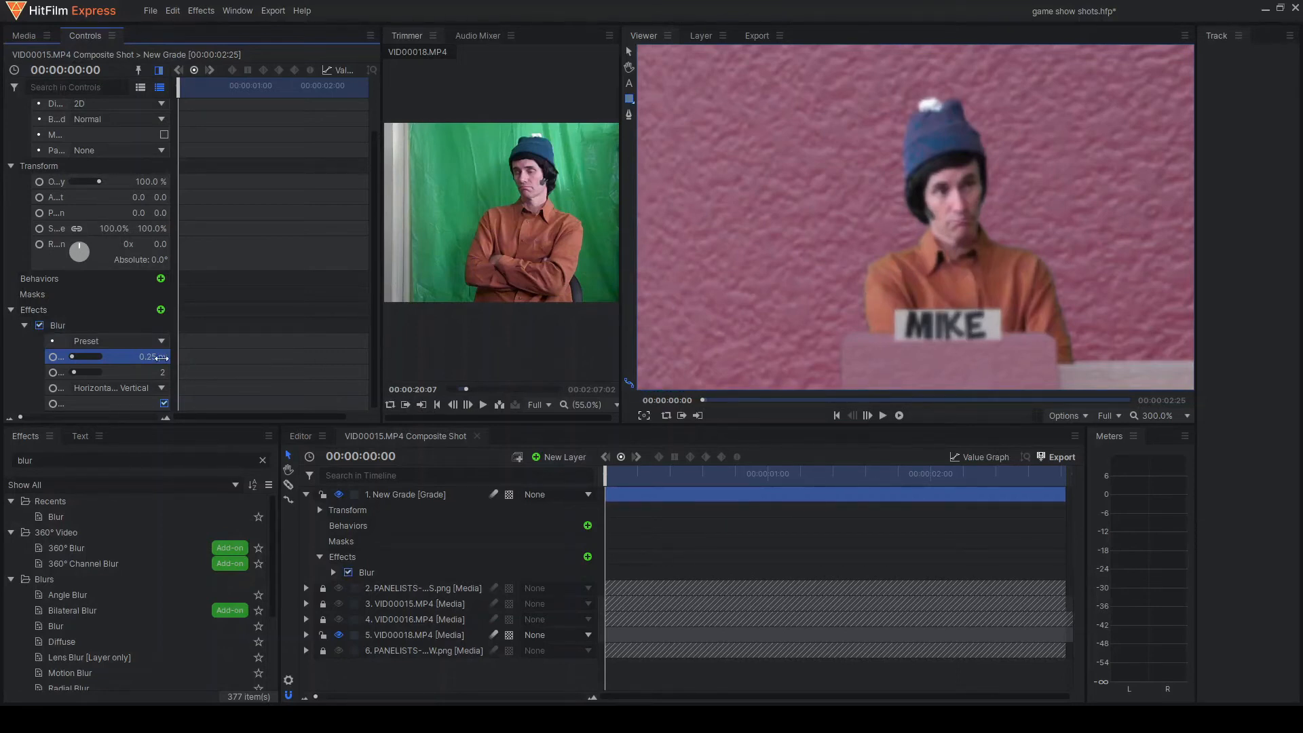
left_click(1162, 415)
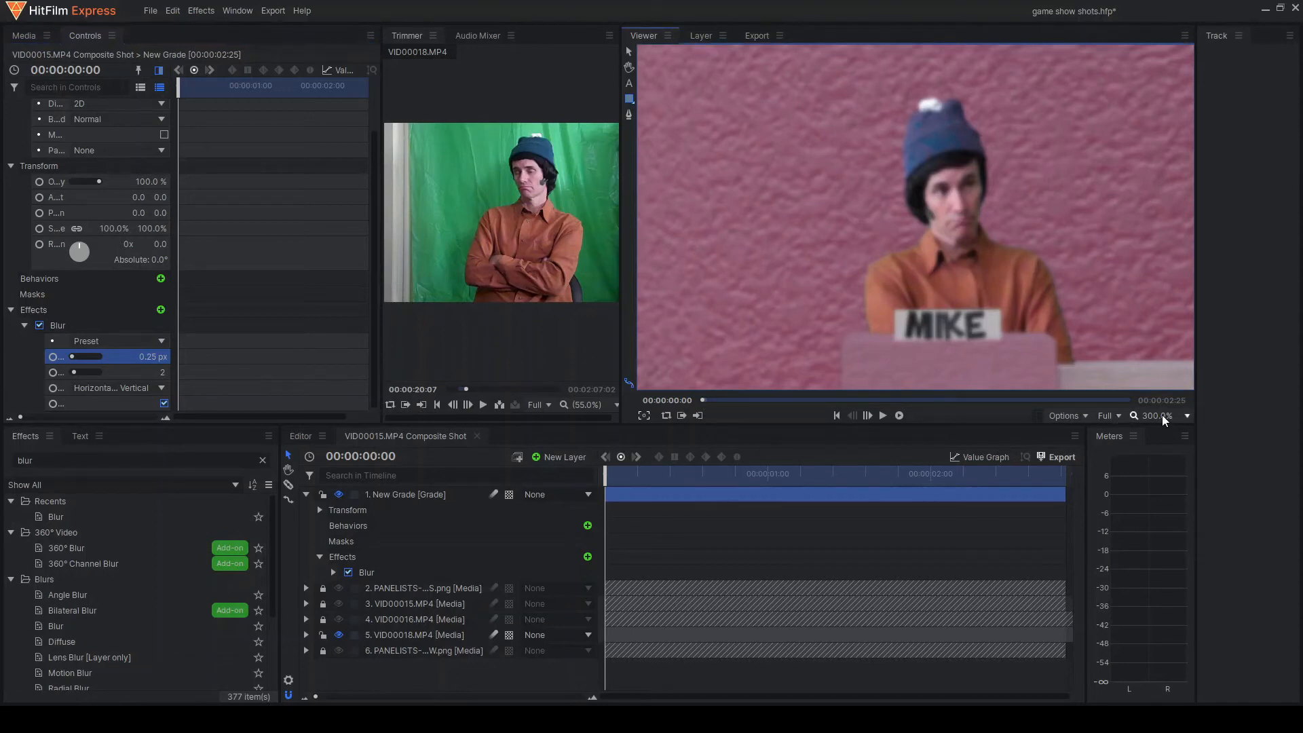
left_click(1179, 641)
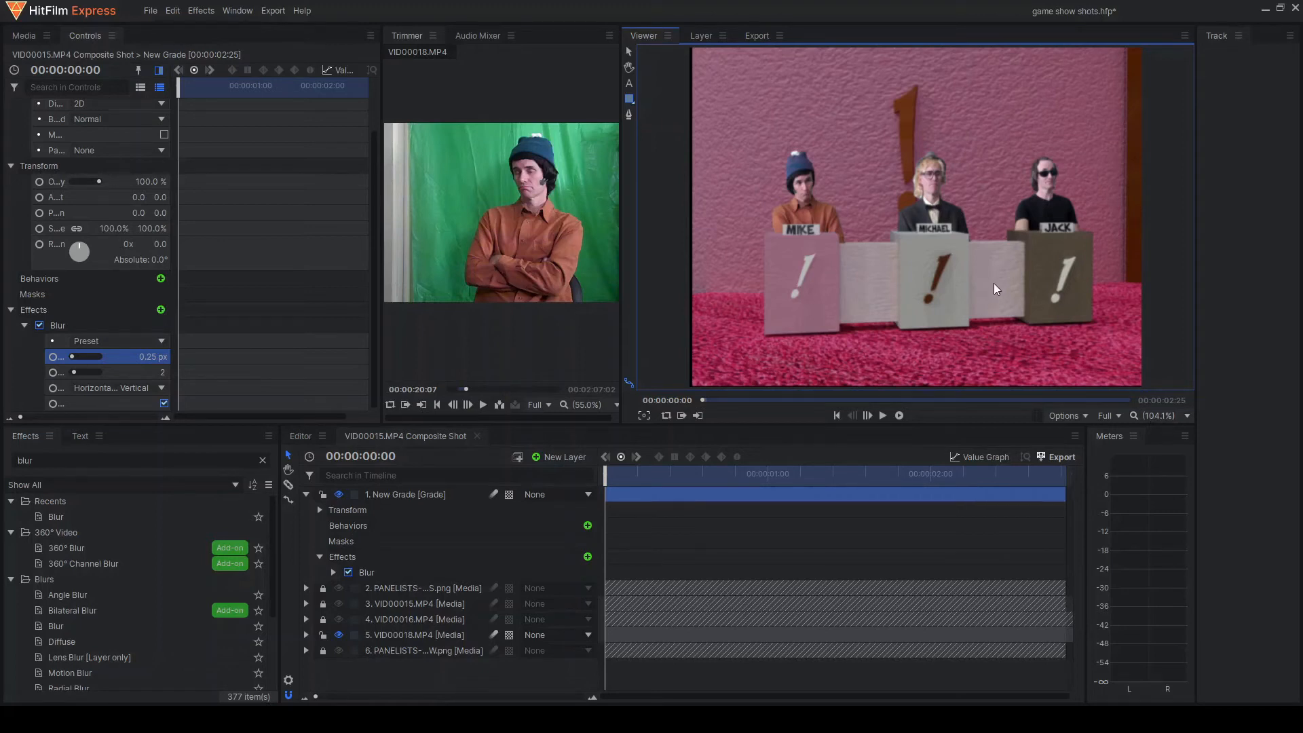
Play the shot with the grade layer's Blur on, switch the effect off and replay the shot from the start
left_click(883, 416)
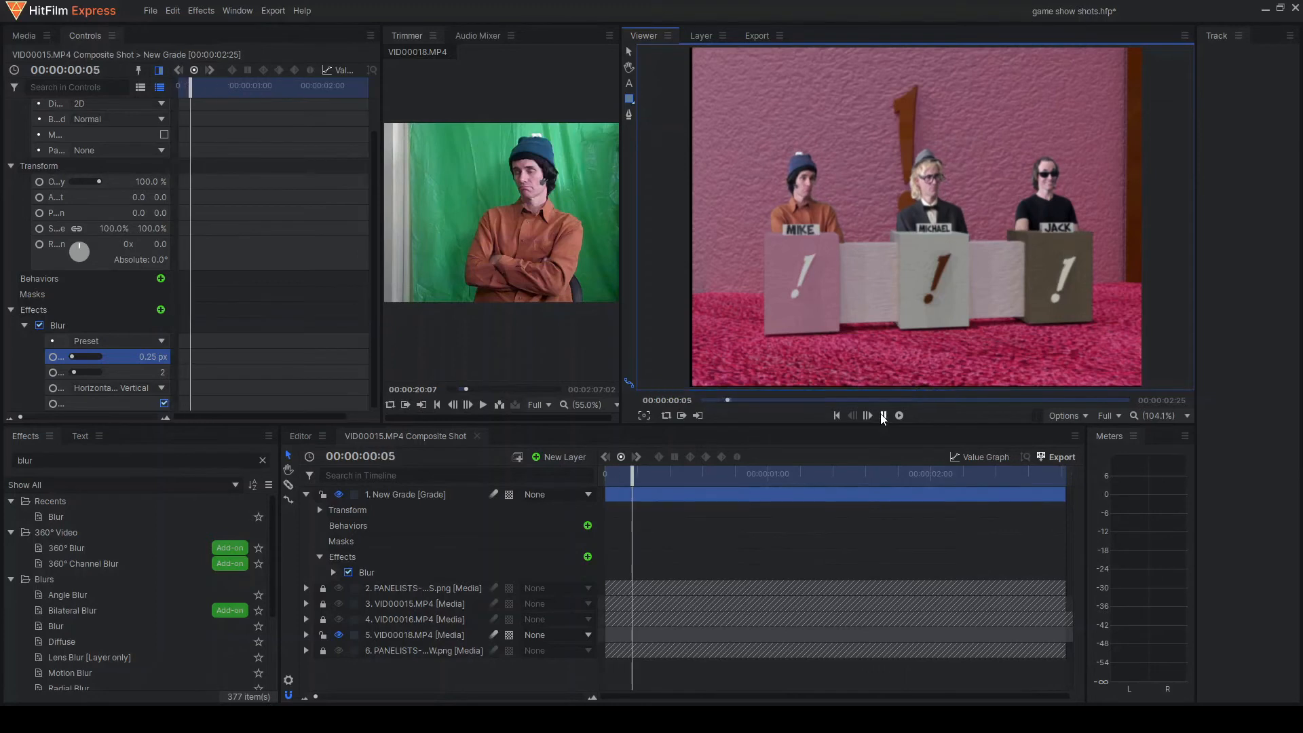
left_click(883, 415)
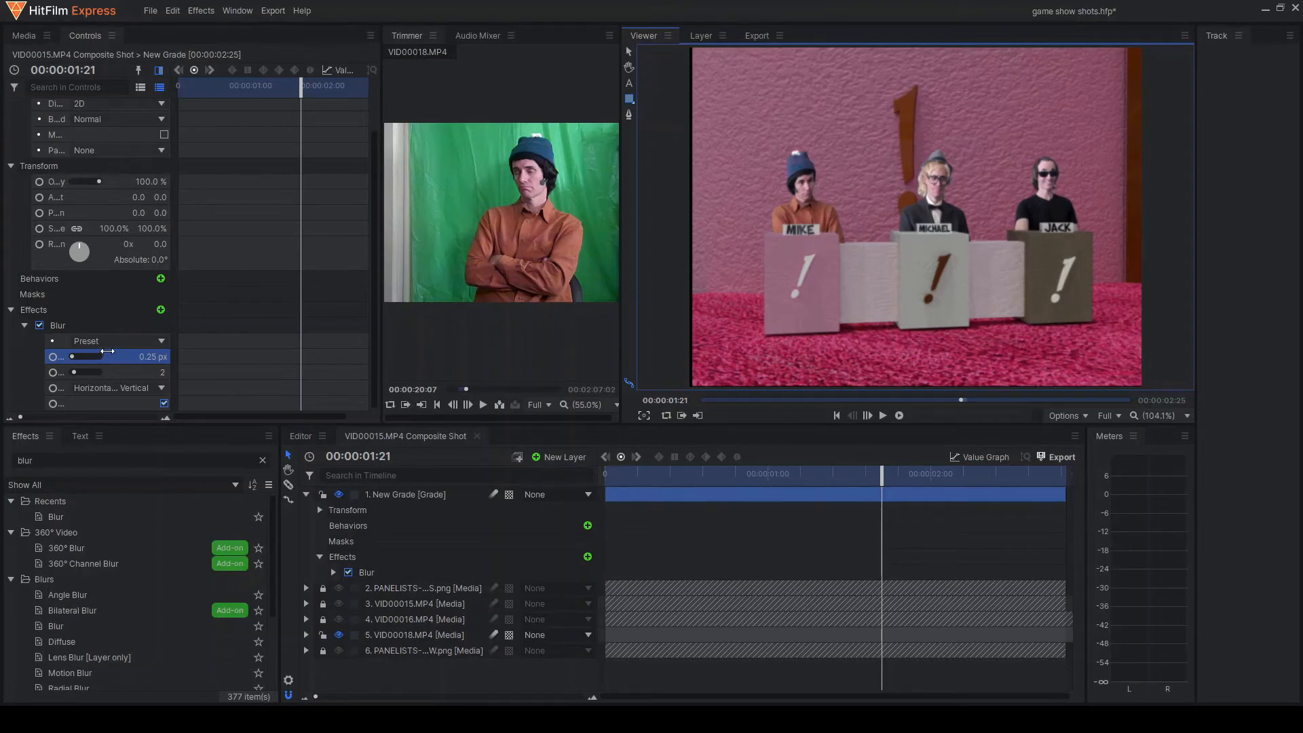
left_click(39, 326)
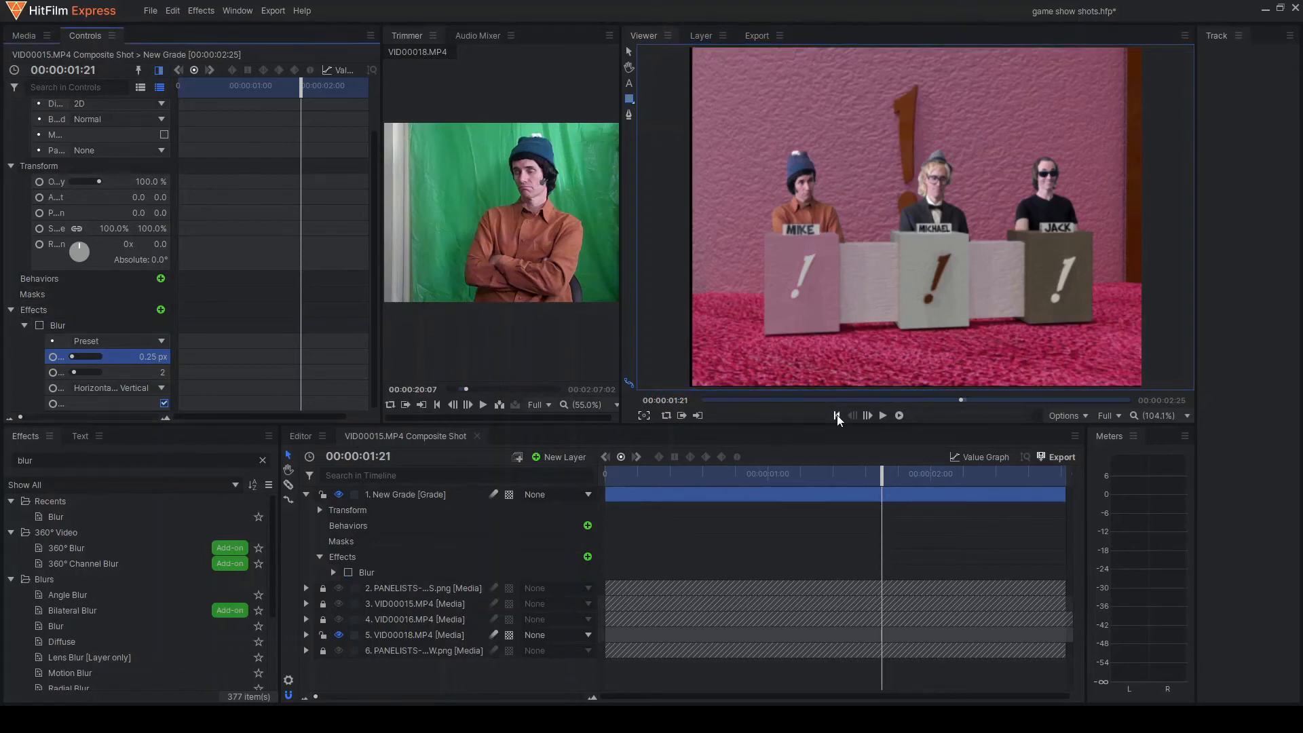
left_click(837, 415)
left_click(883, 415)
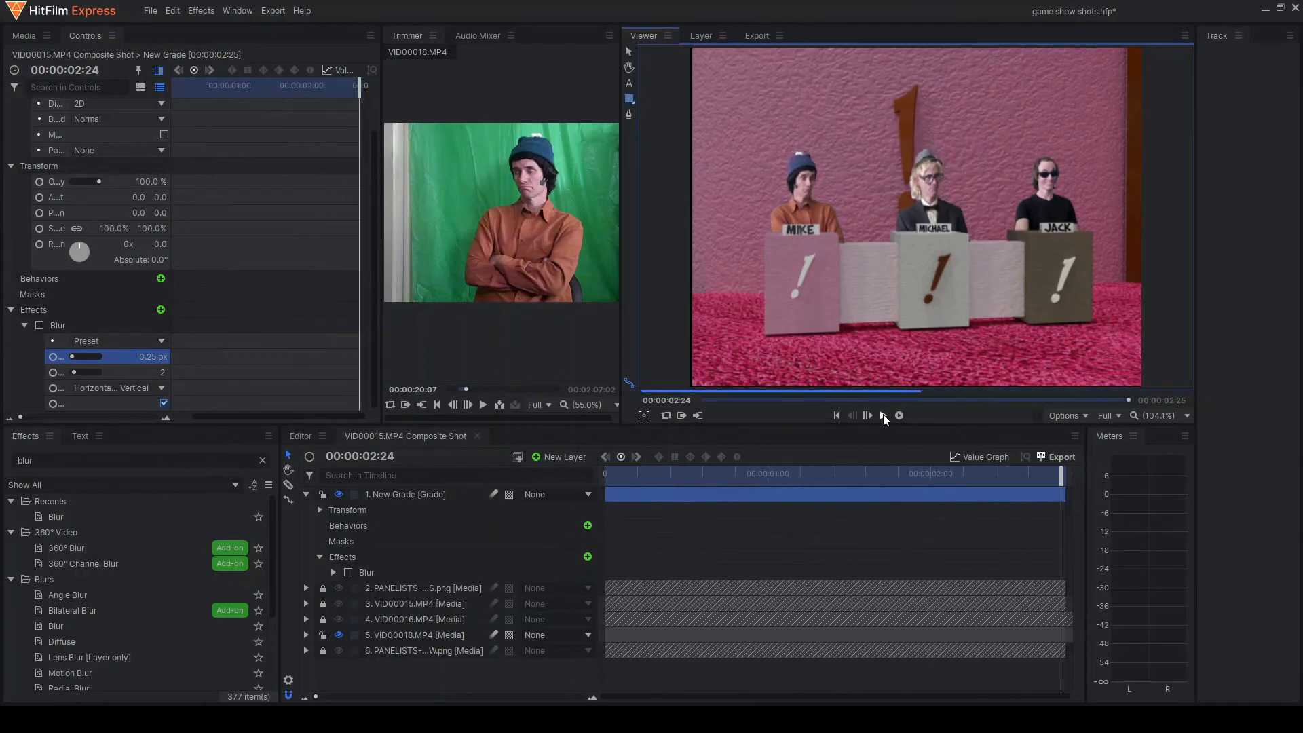
left_click(837, 416)
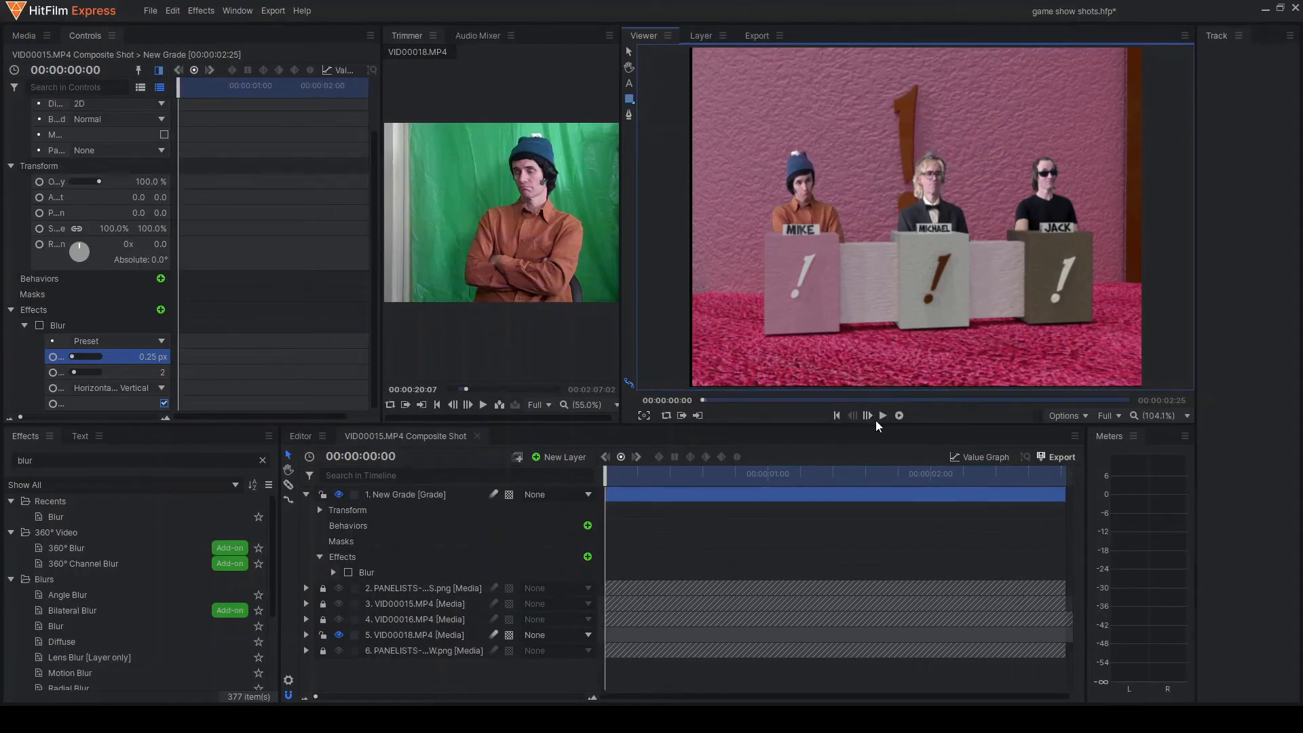
left_click(882, 416)
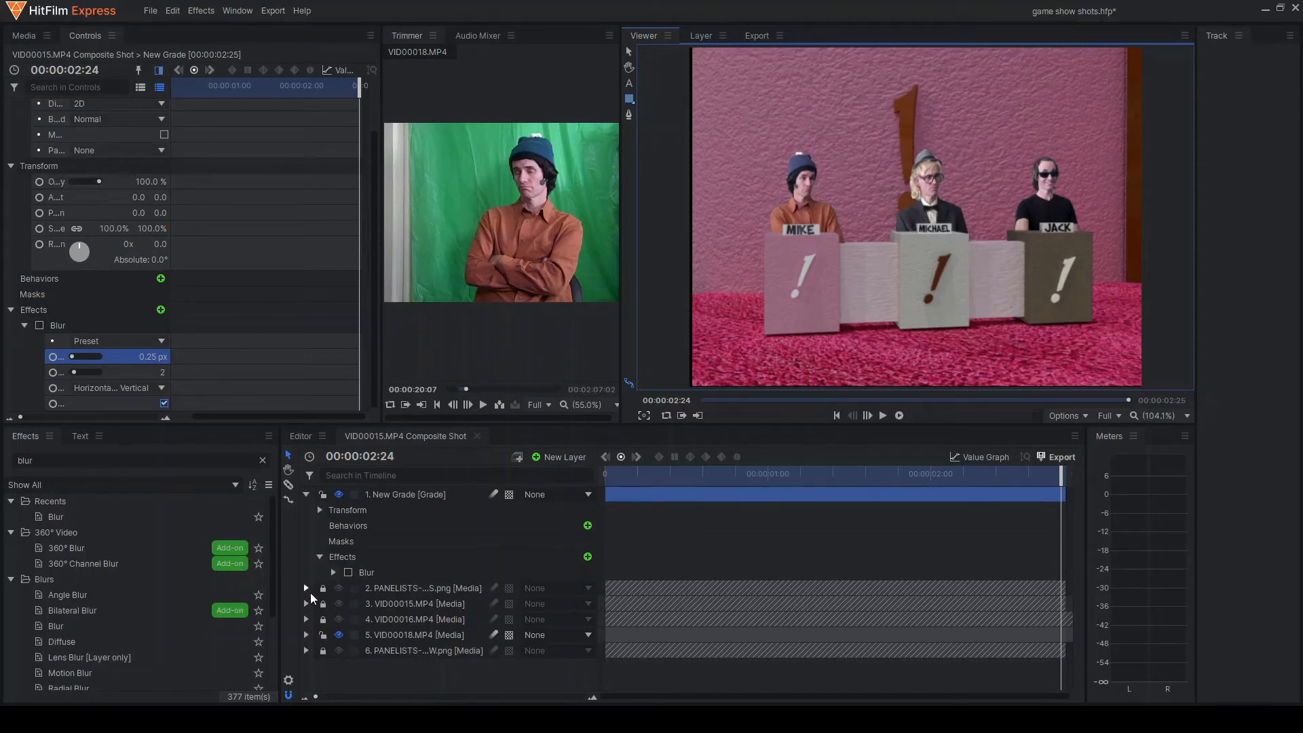
Collapse the grade layer and unlock the podiums, VID00015, VID00016 and wall image layers
left_click(305, 496)
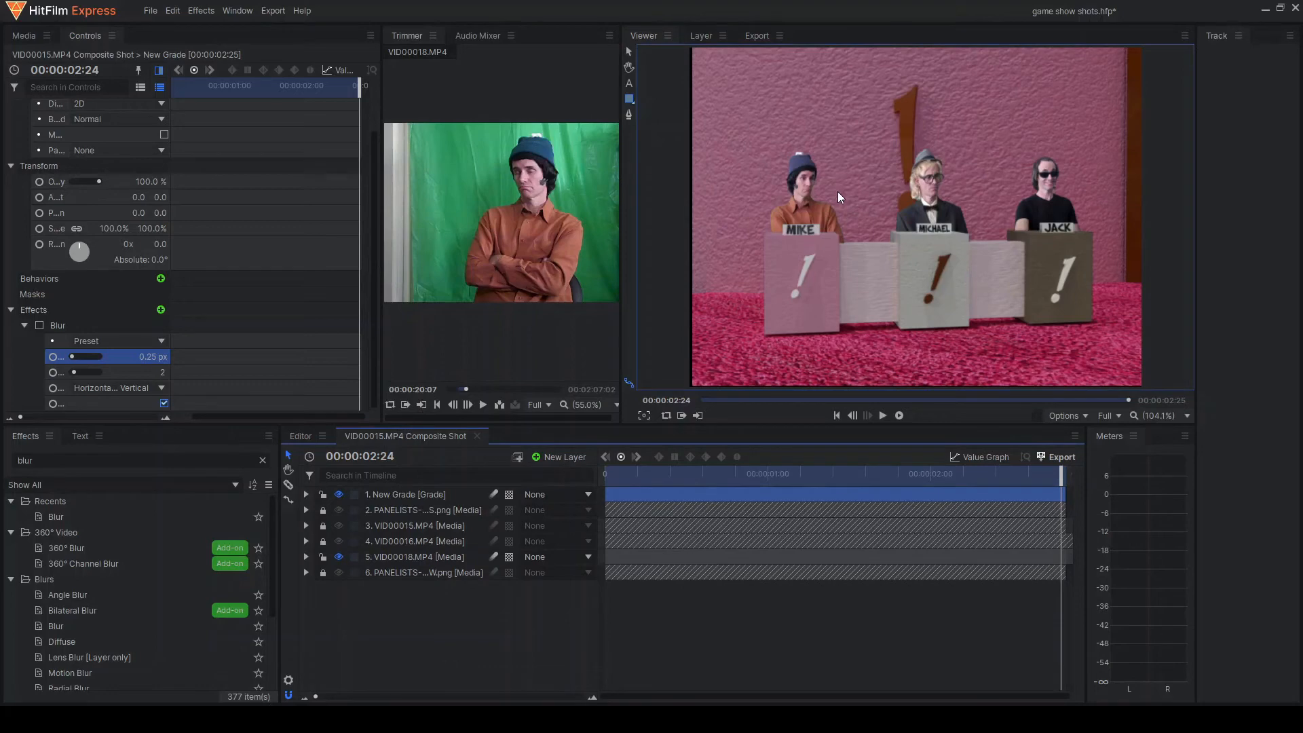
left_click(393, 557)
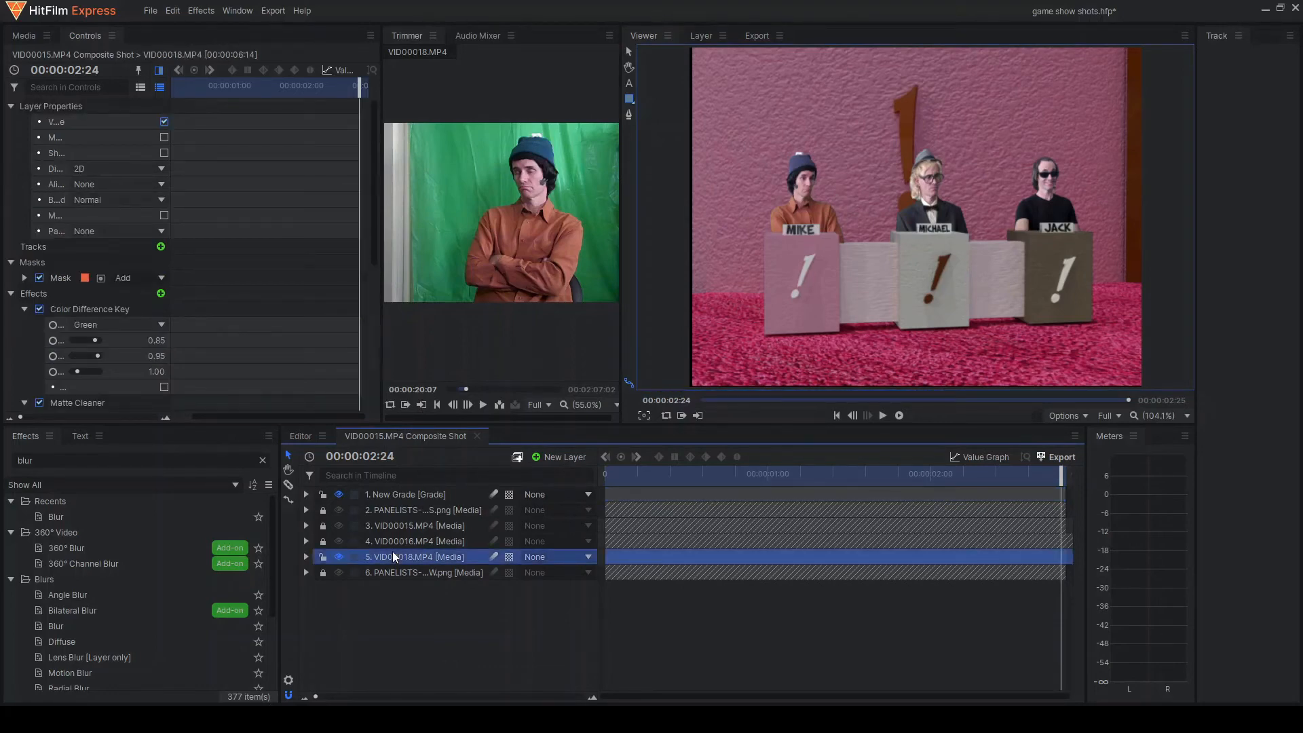
left_click(323, 541)
left_click(323, 526)
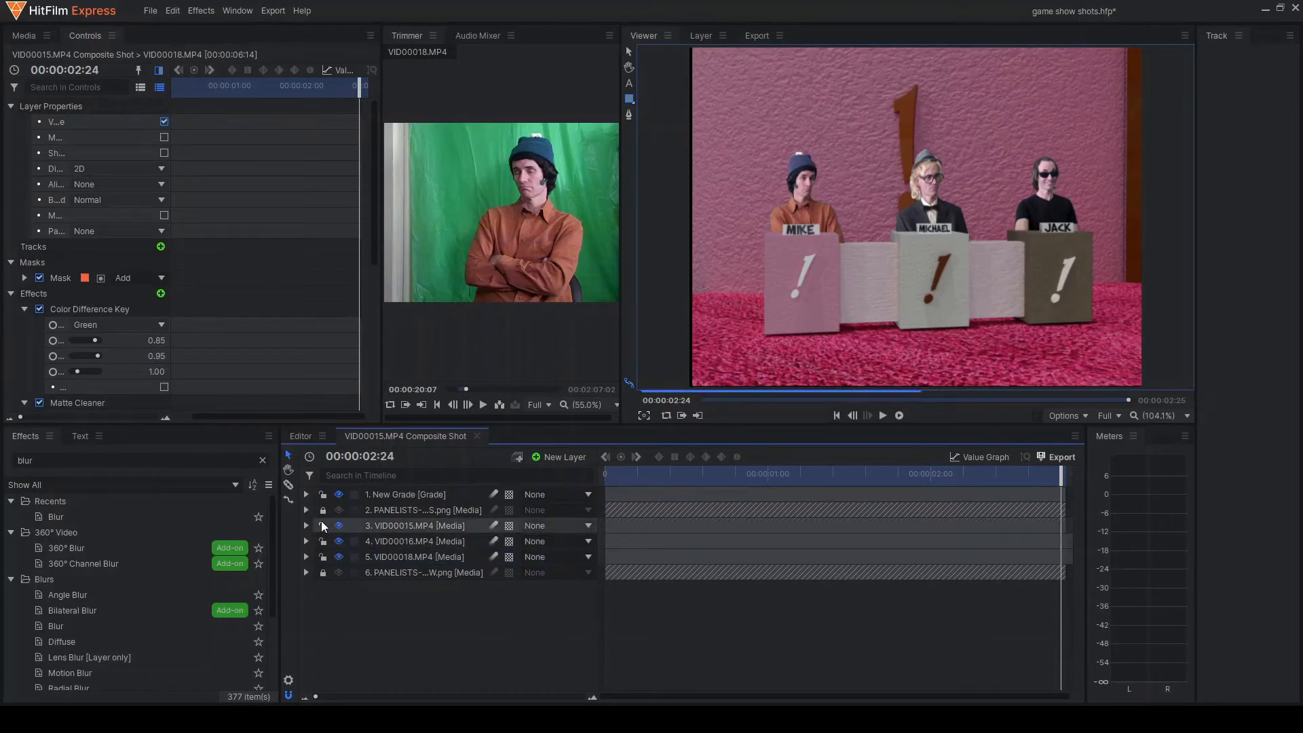
left_click(323, 510)
left_click(376, 559)
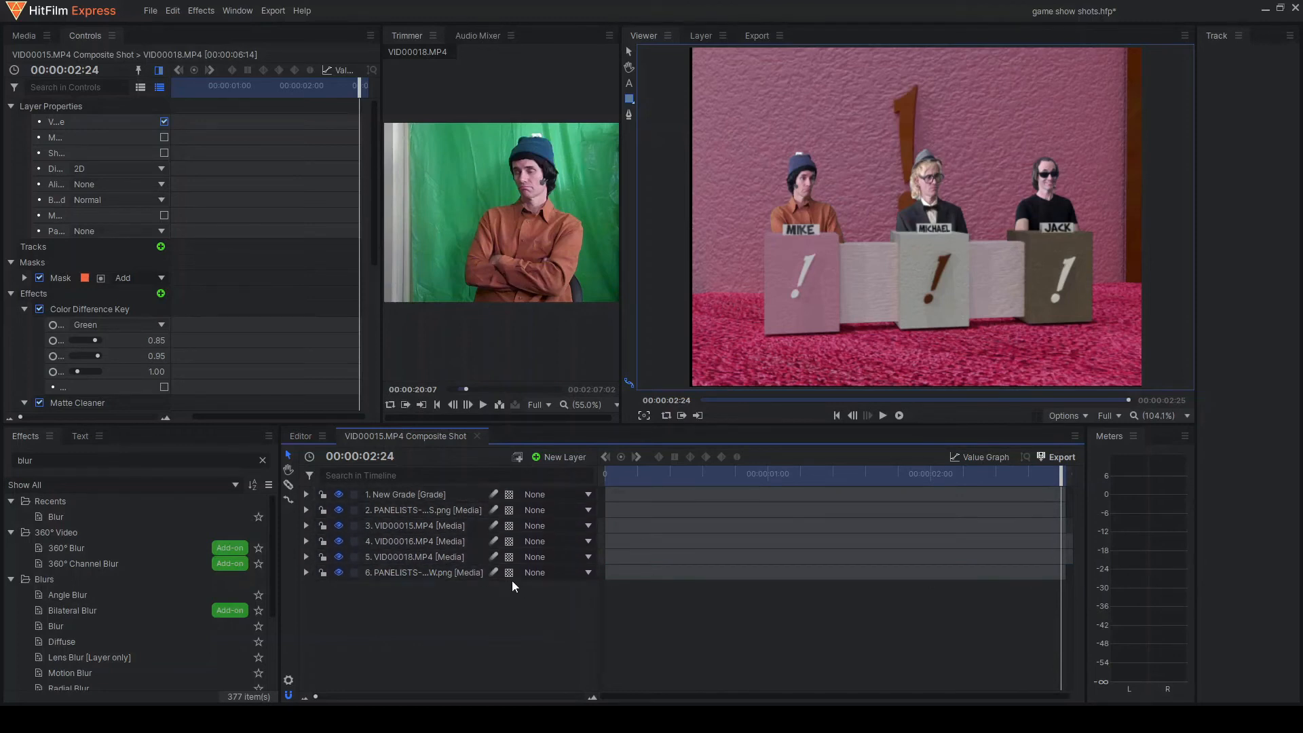
Convert the bottom wall image layer to a 3D layer and let a camera be added to the composite shot
left_click(509, 573)
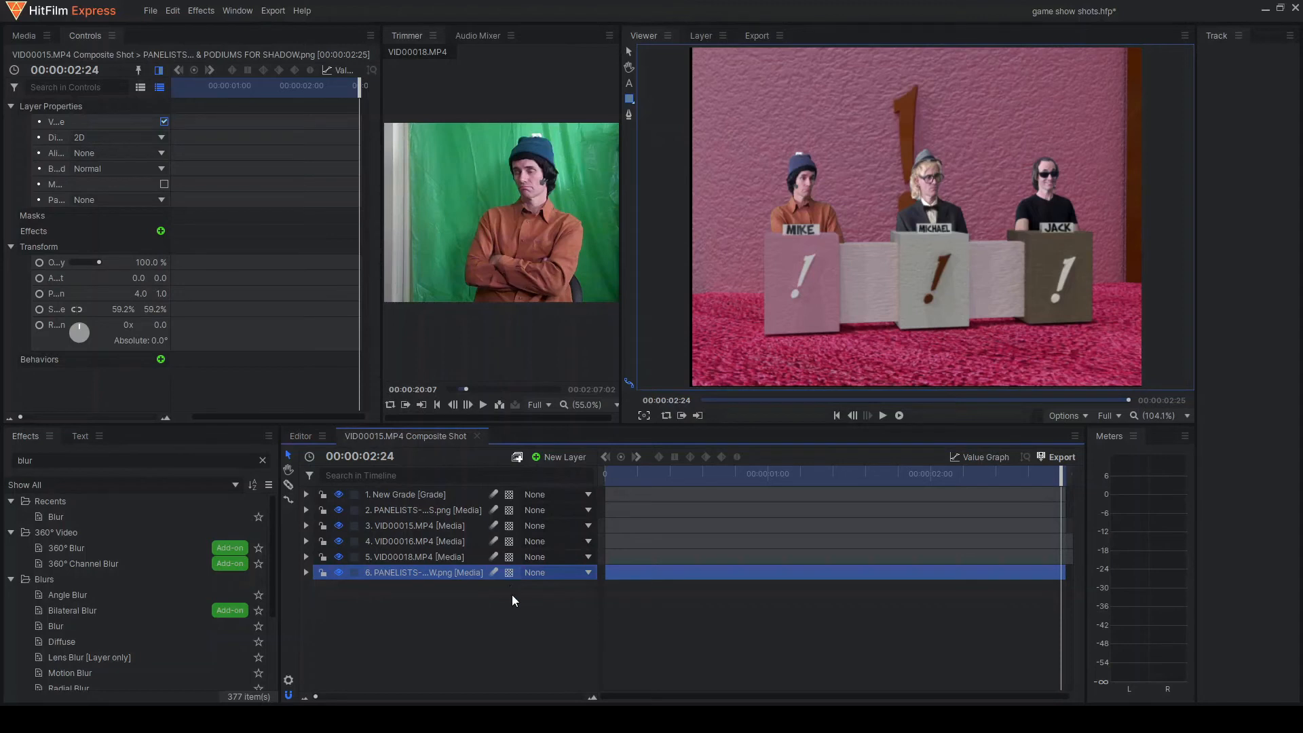
left_click(512, 594)
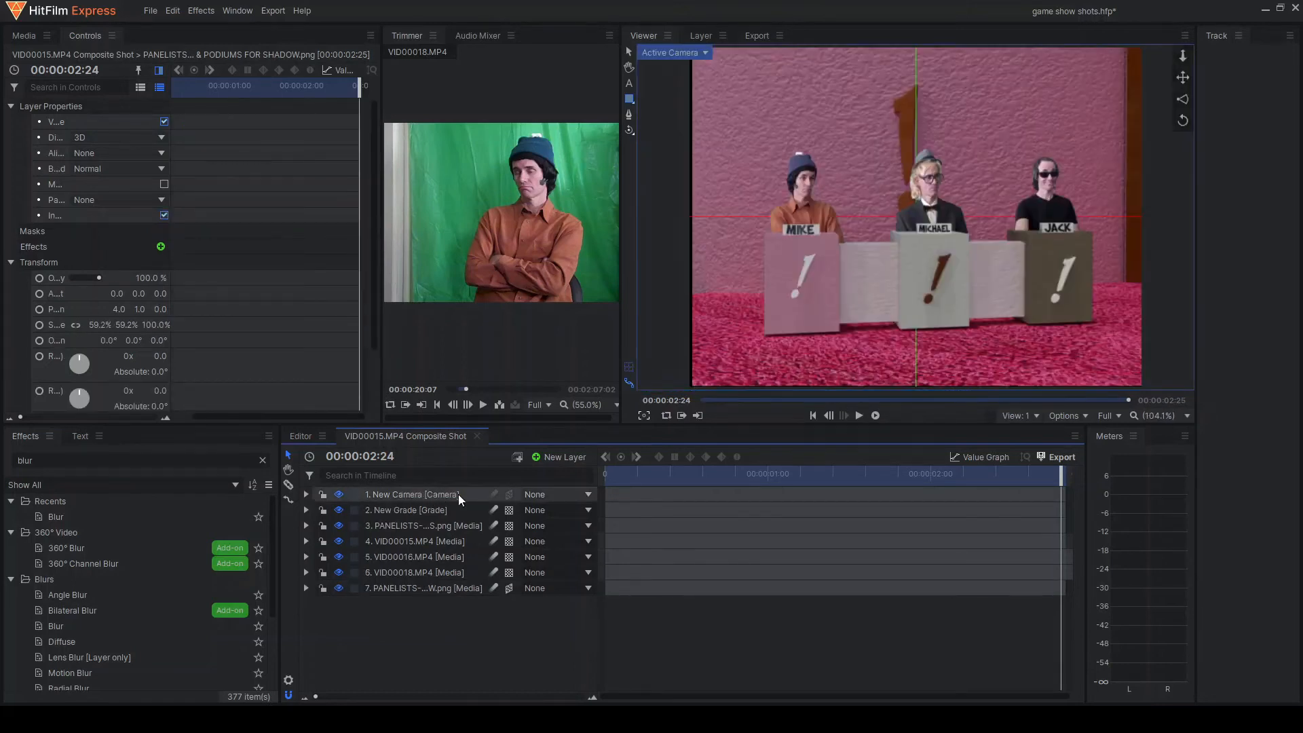
Examine the 3D wall layer in space from the perspective and top views
left_click(684, 80)
left_click_drag(1181, 122, 1103, 145)
left_click_drag(1102, 344, 973, 237)
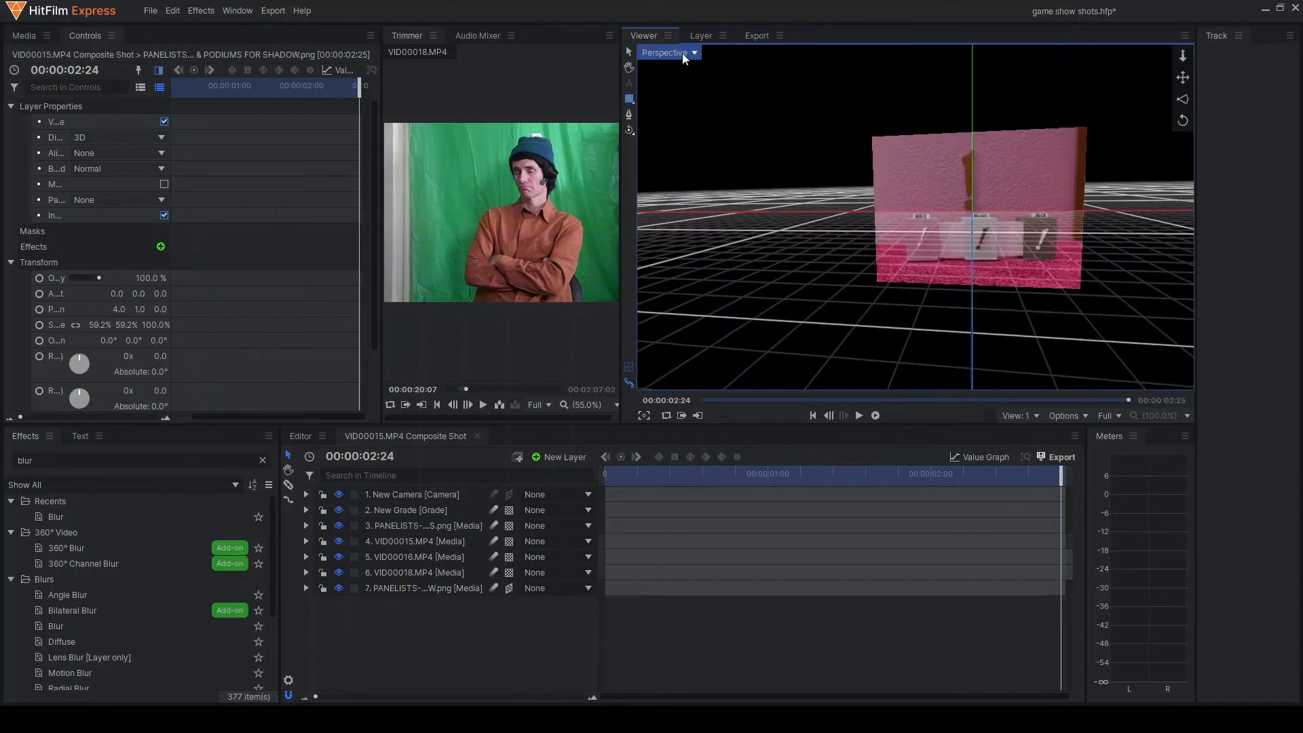
left_click(664, 157)
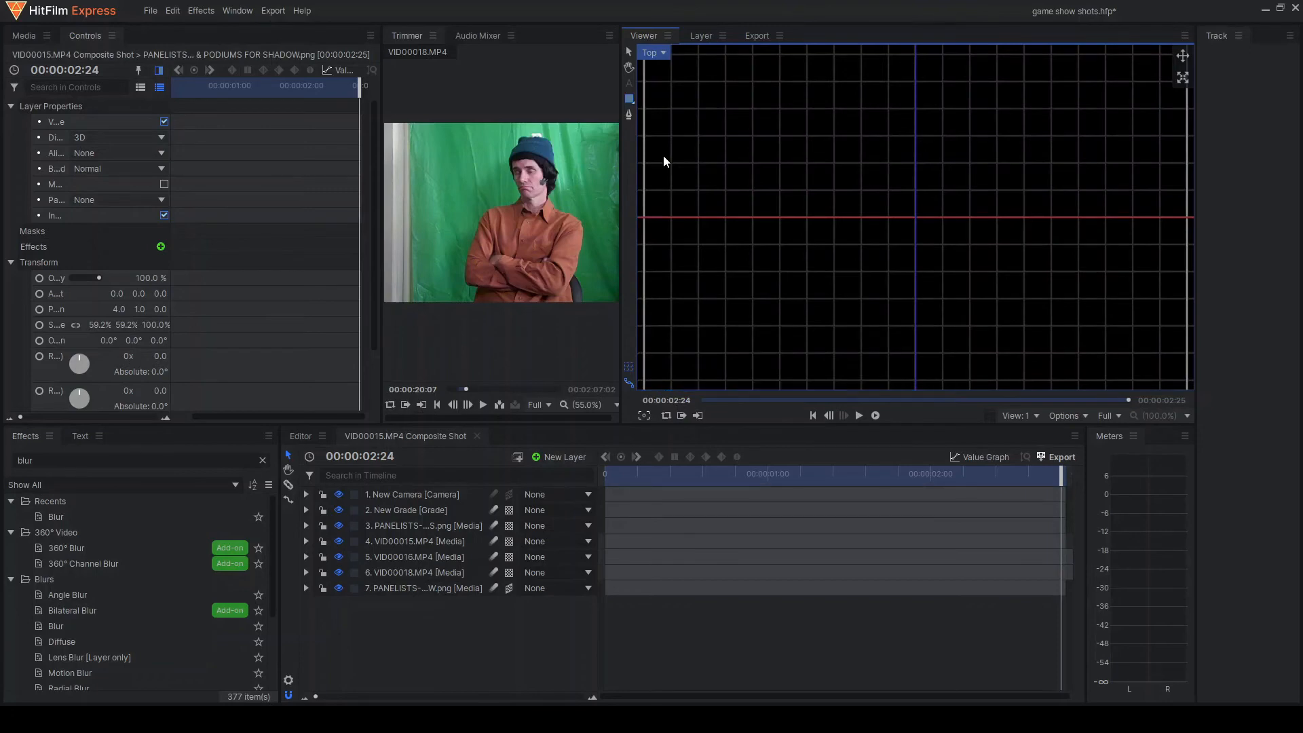
scroll(853, 197, "down", 3)
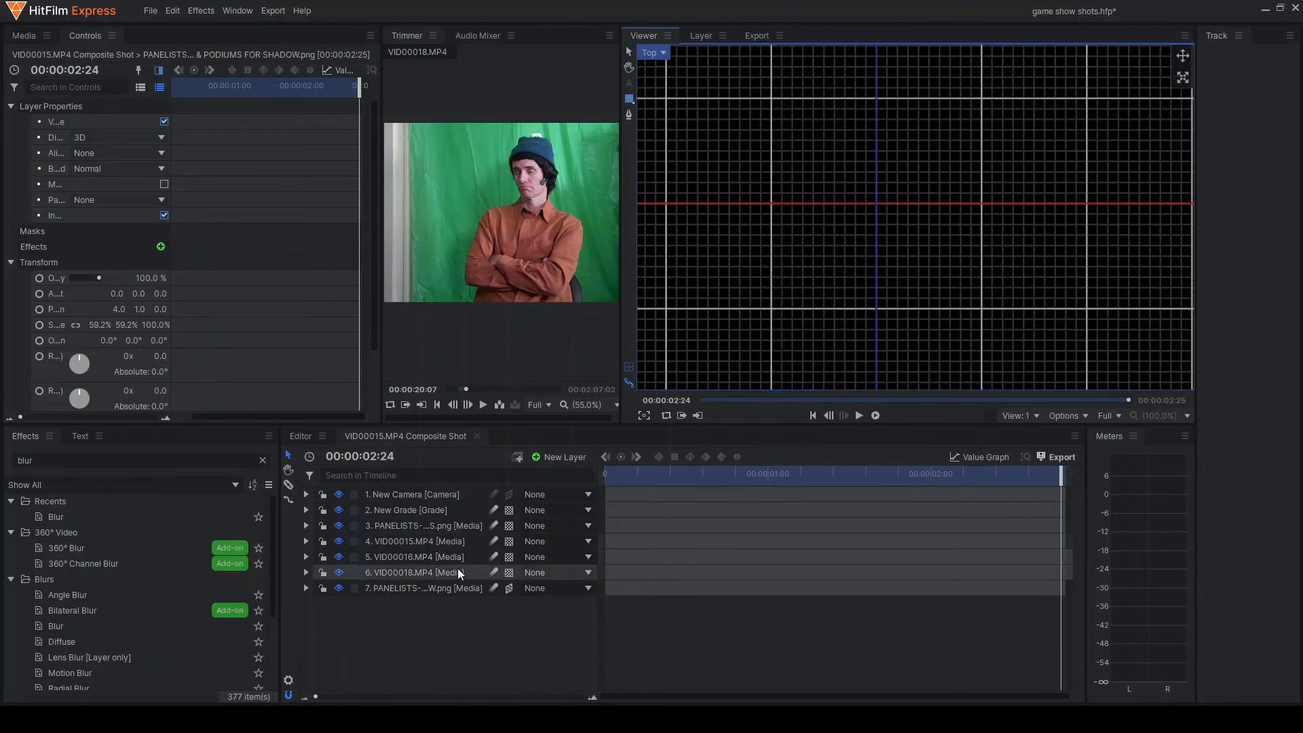
left_click(442, 585)
scroll(894, 243, "down", 2)
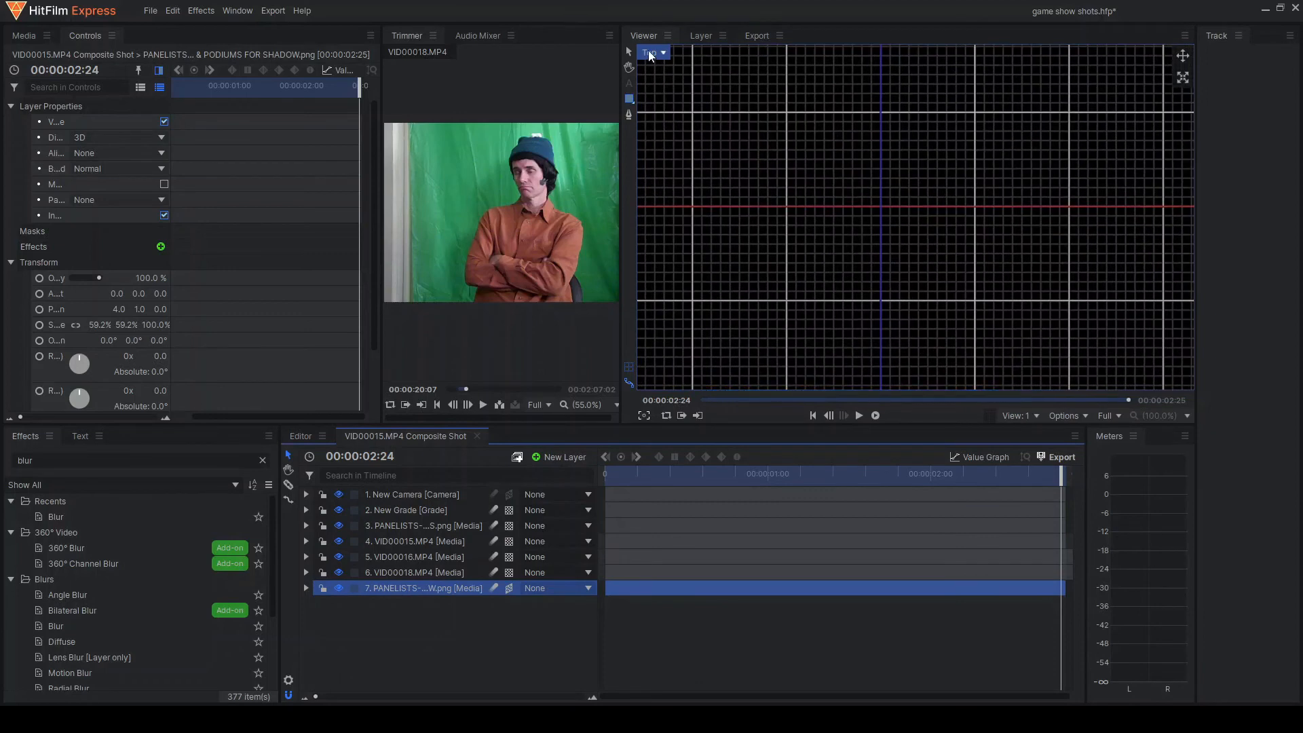
left_click(655, 84)
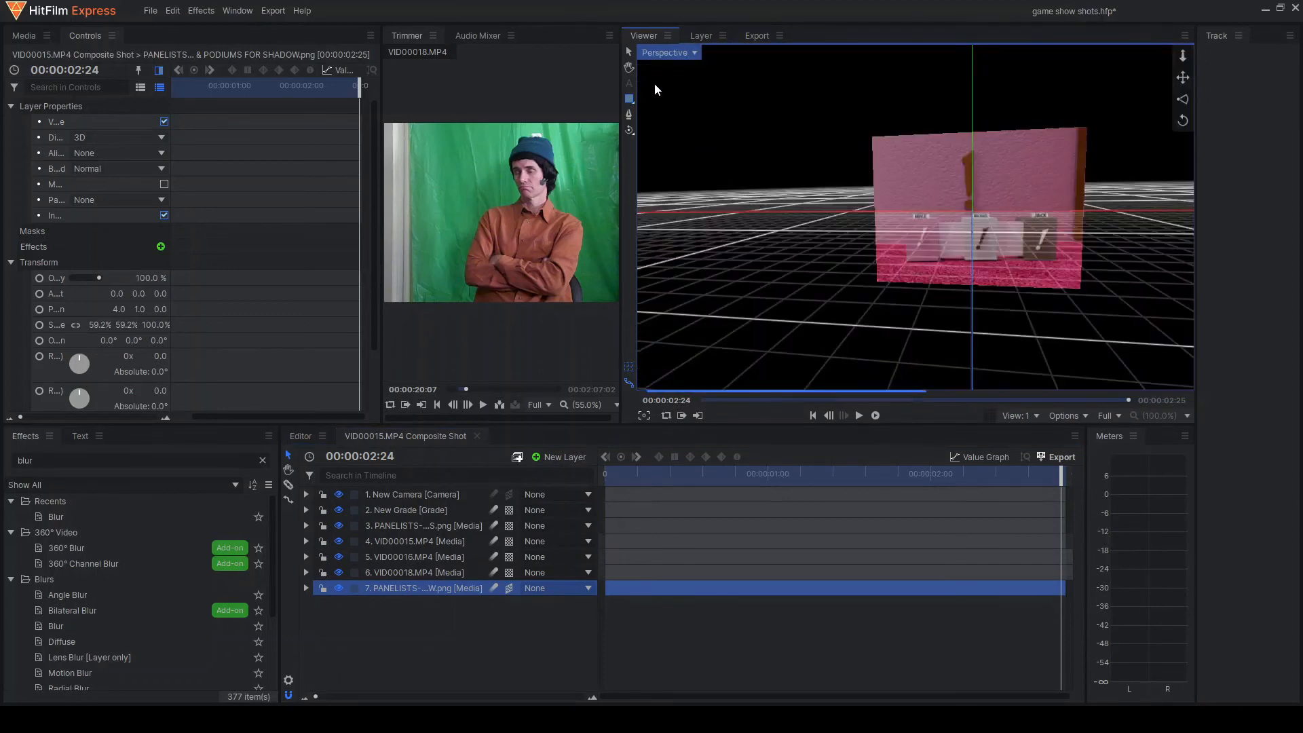
Convert the VID00018, VID00016, VID00015 and podiums layers to 3D layers, leaving the grade layer 2D
left_click(510, 573)
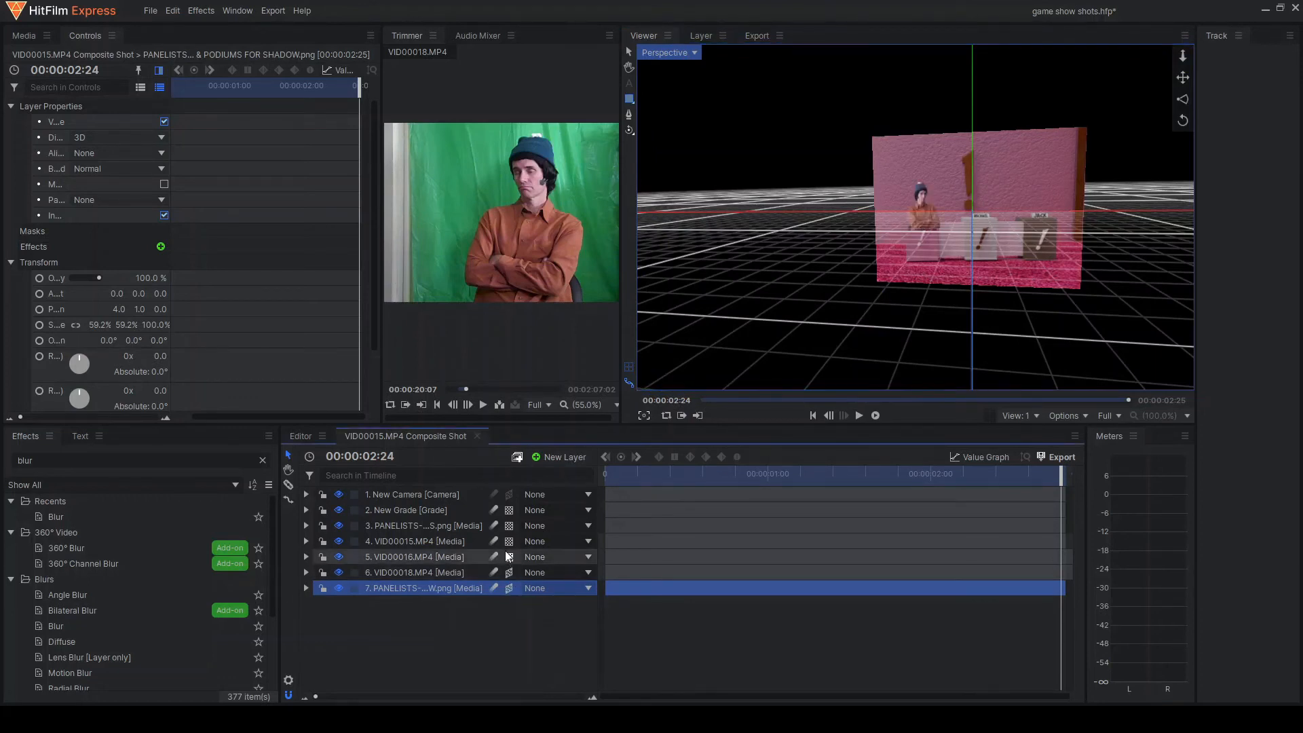
left_click(510, 557)
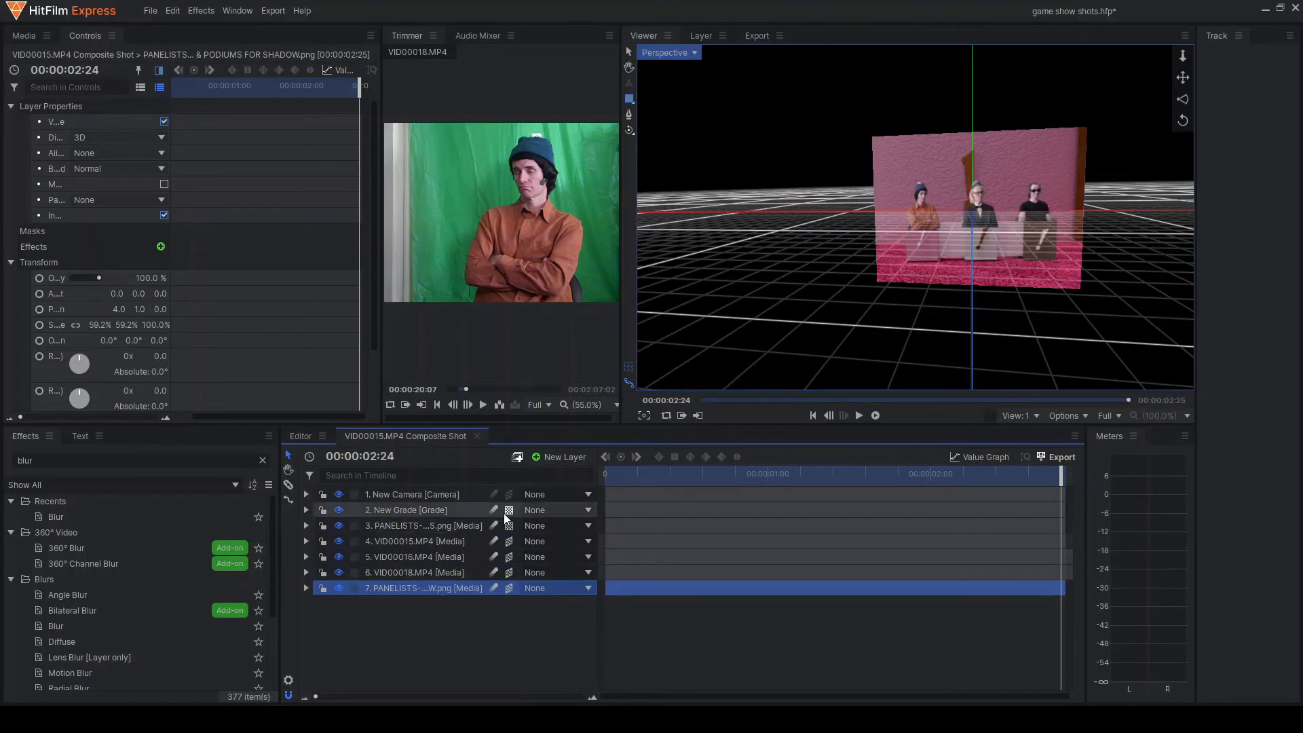
left_click(510, 541)
left_click(517, 553)
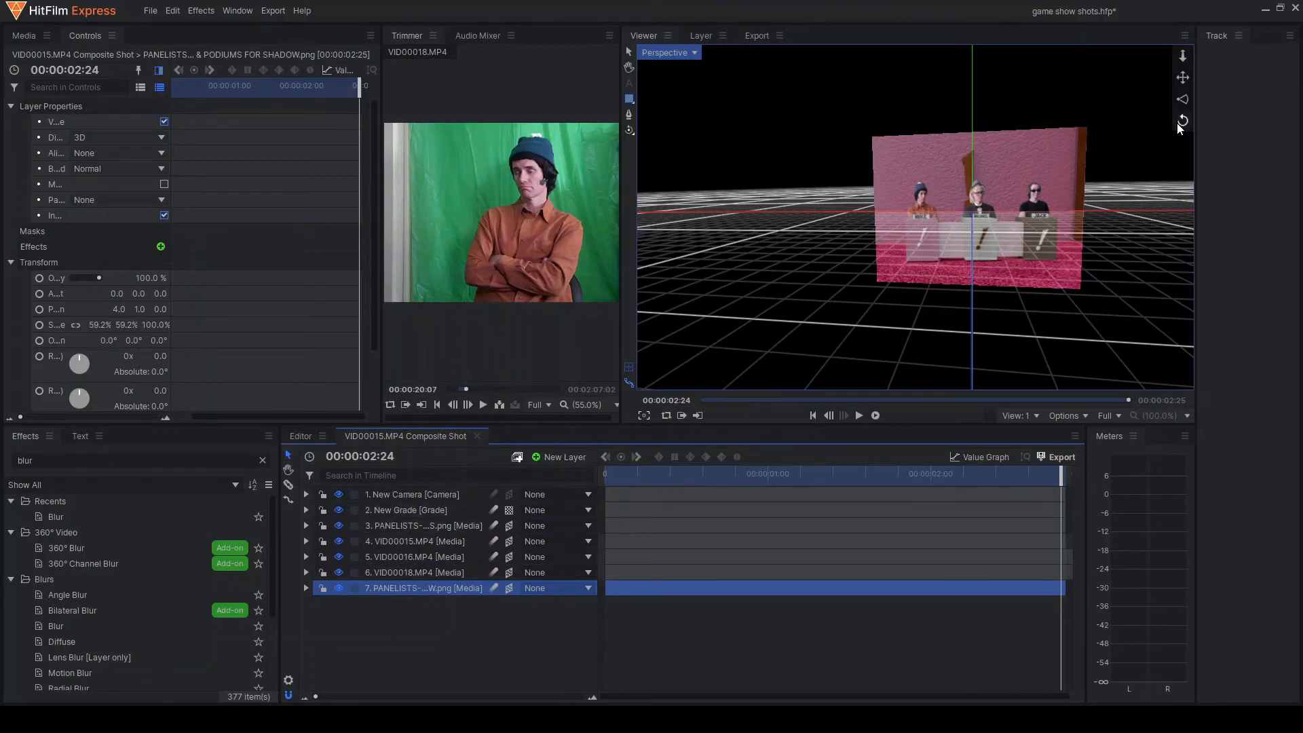
Examine the depth arrangement of the 3D layers in the perspective and top views, and return to the Active Camera view
left_click_drag(1181, 122, 760, 80)
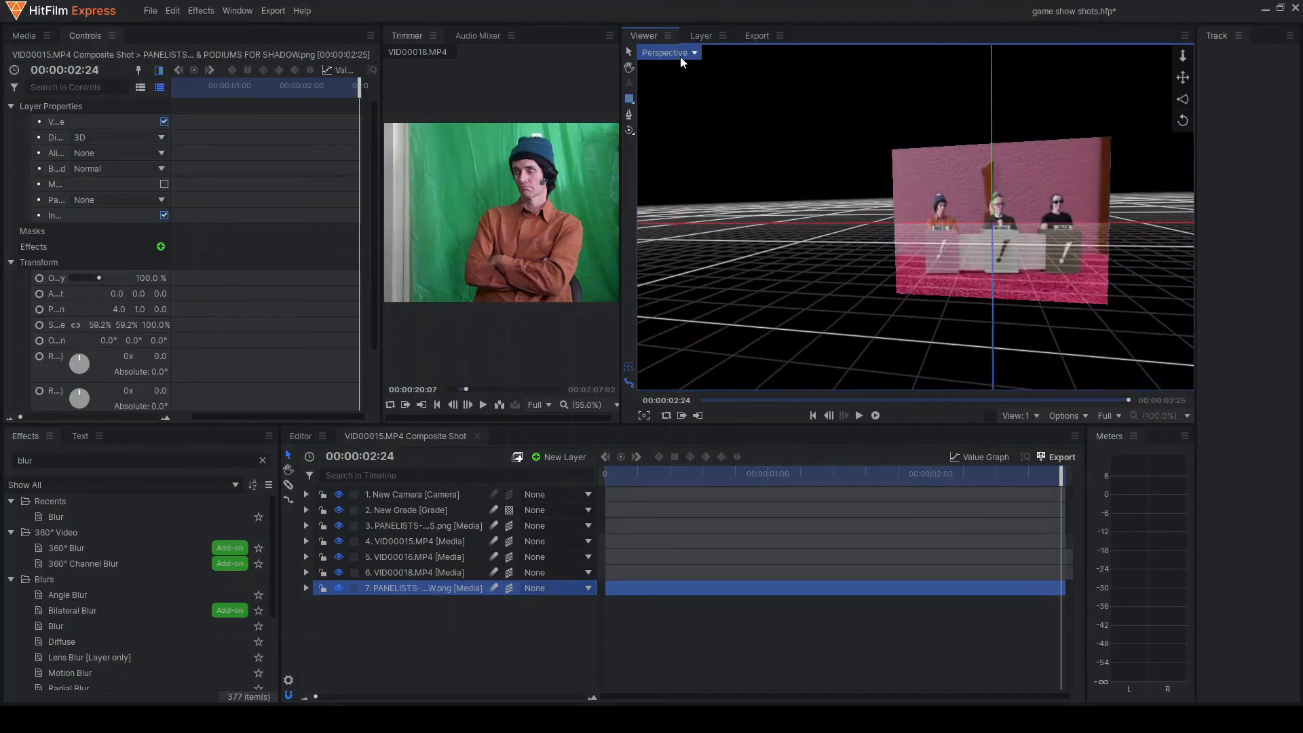
left_click(666, 155)
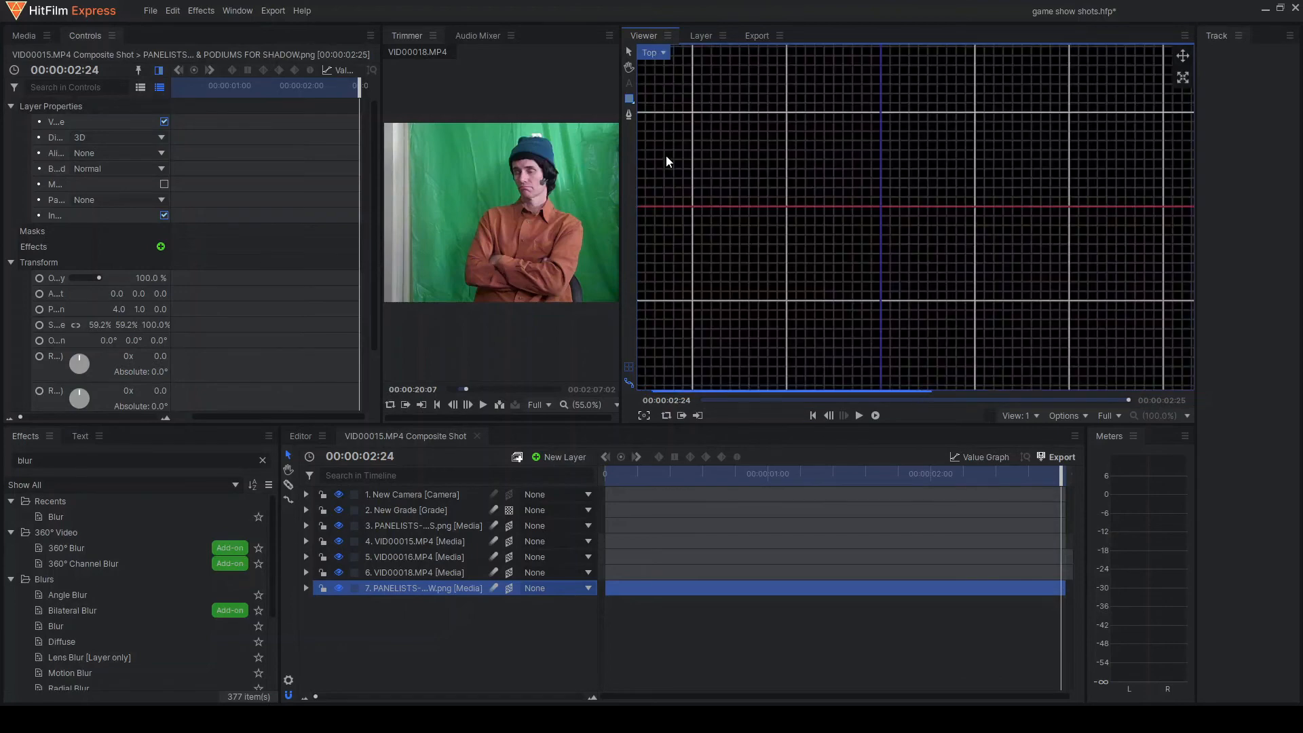
scroll(882, 292, "down", 4)
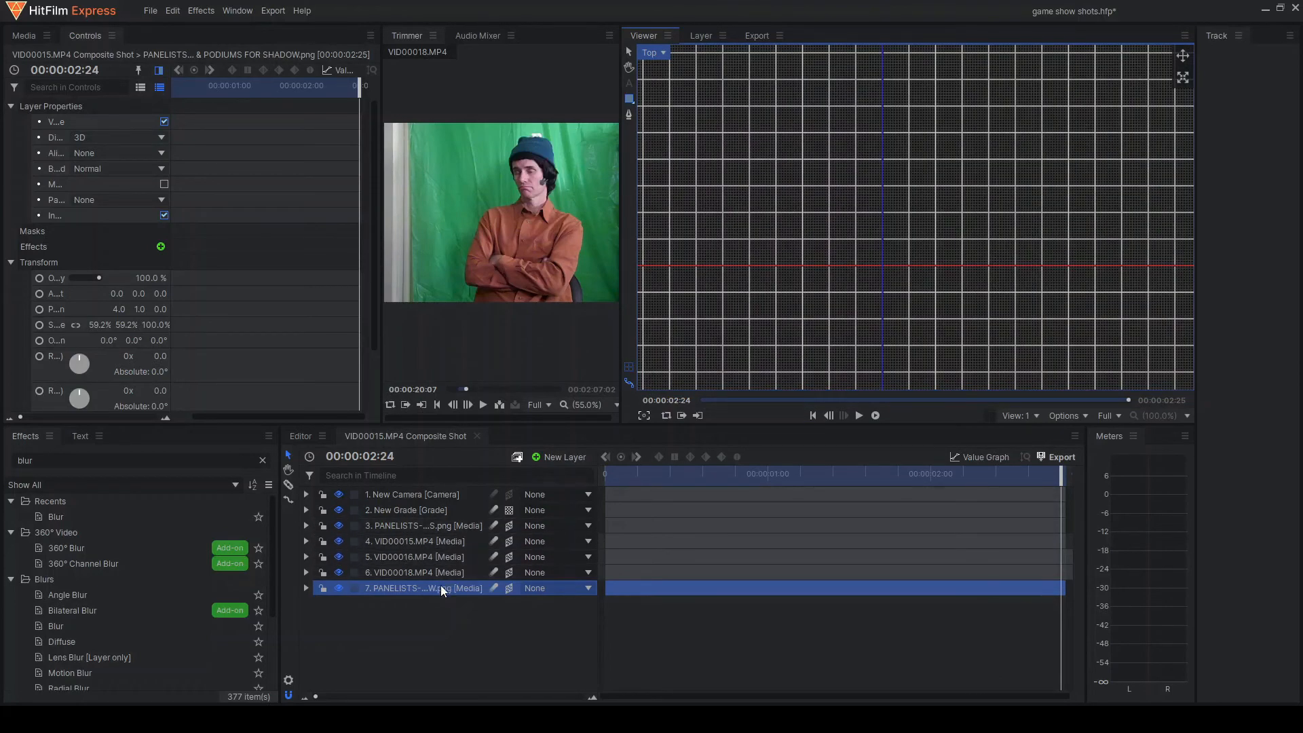
left_click(426, 529)
scroll(846, 186, "down", 4)
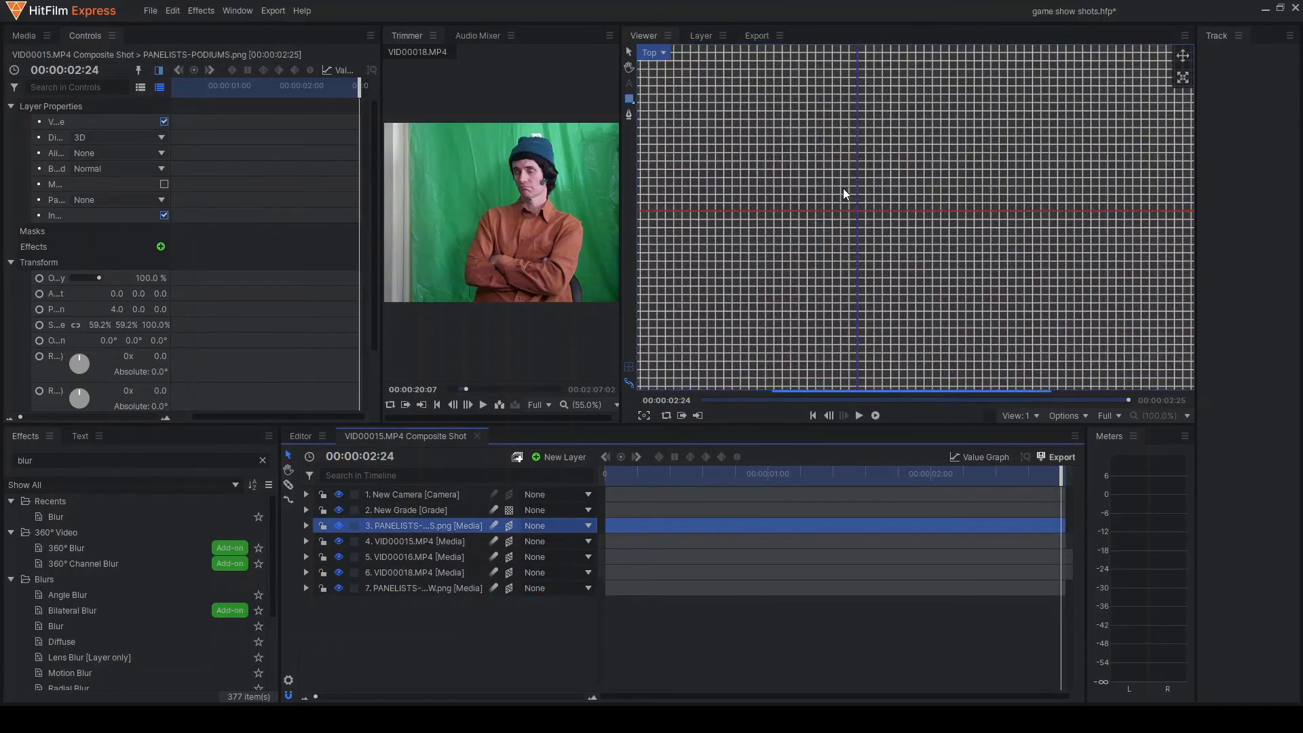
scroll(838, 193, "up", 3)
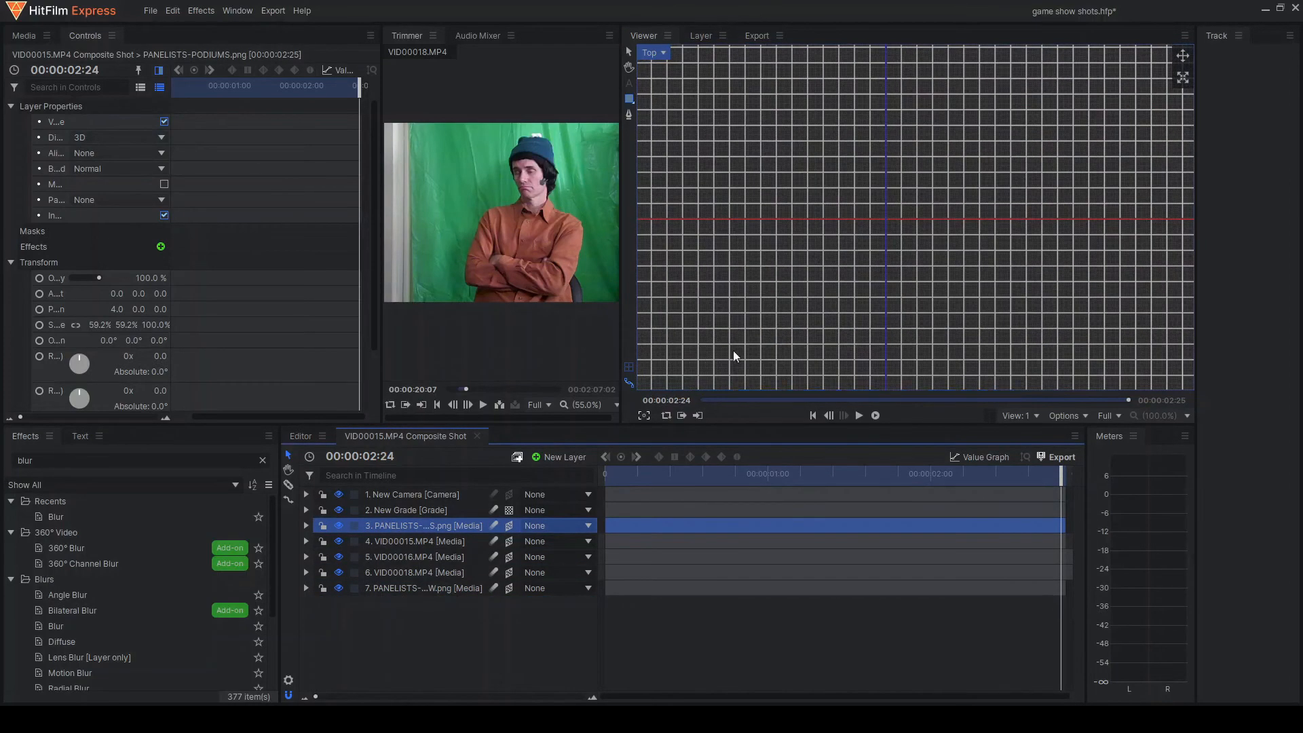
scroll(776, 287, "up", 3)
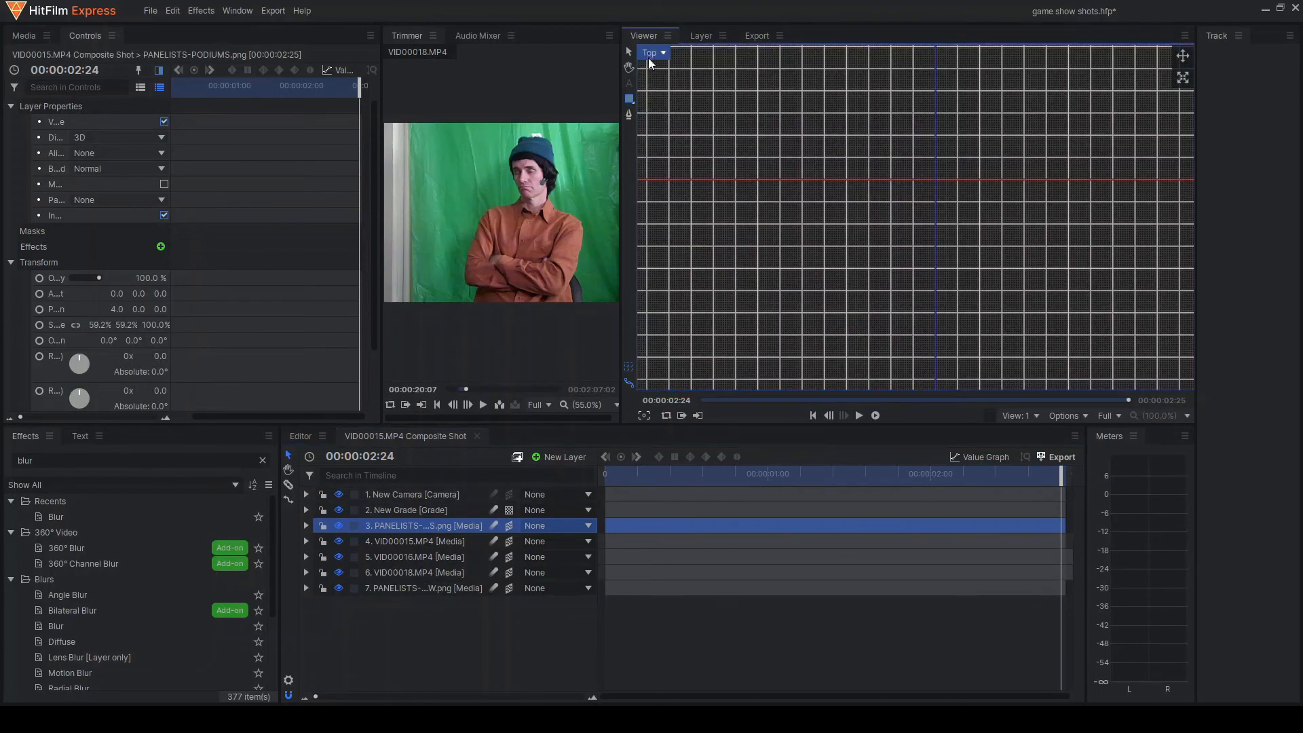
left_click(652, 81)
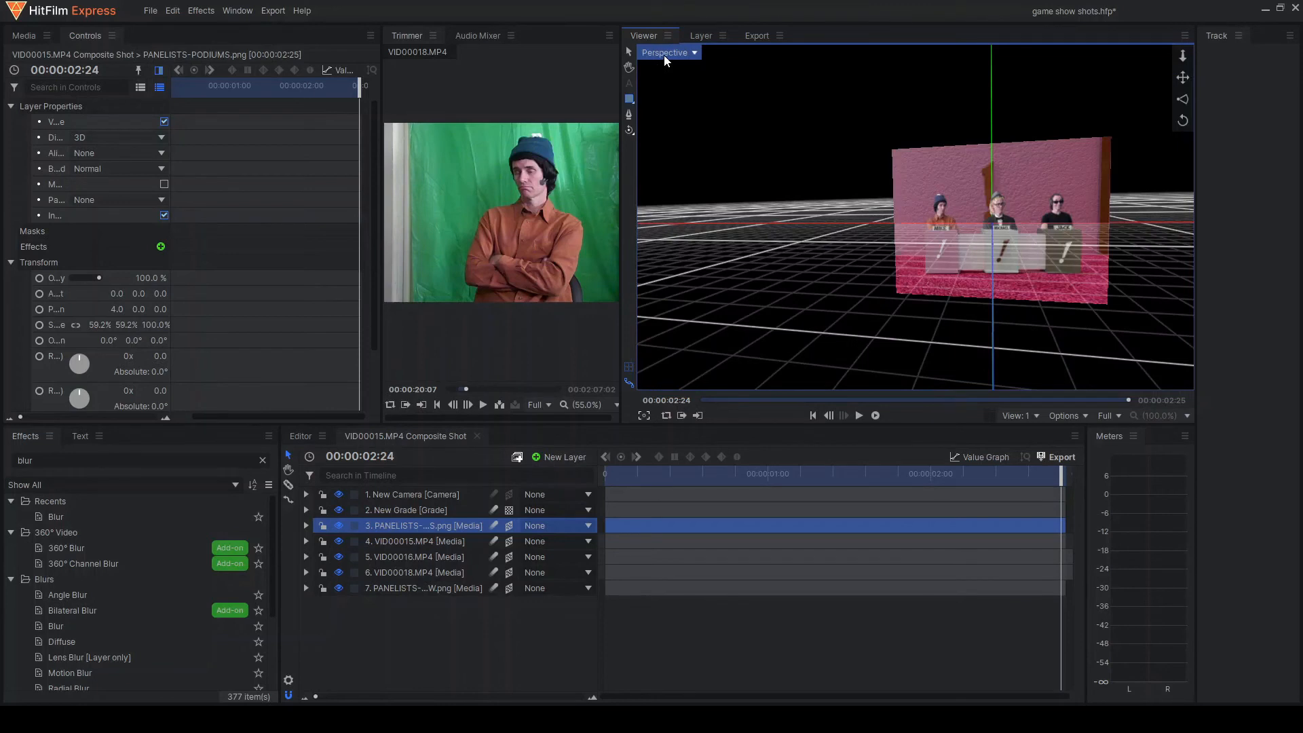
left_click(664, 55)
left_click(665, 63)
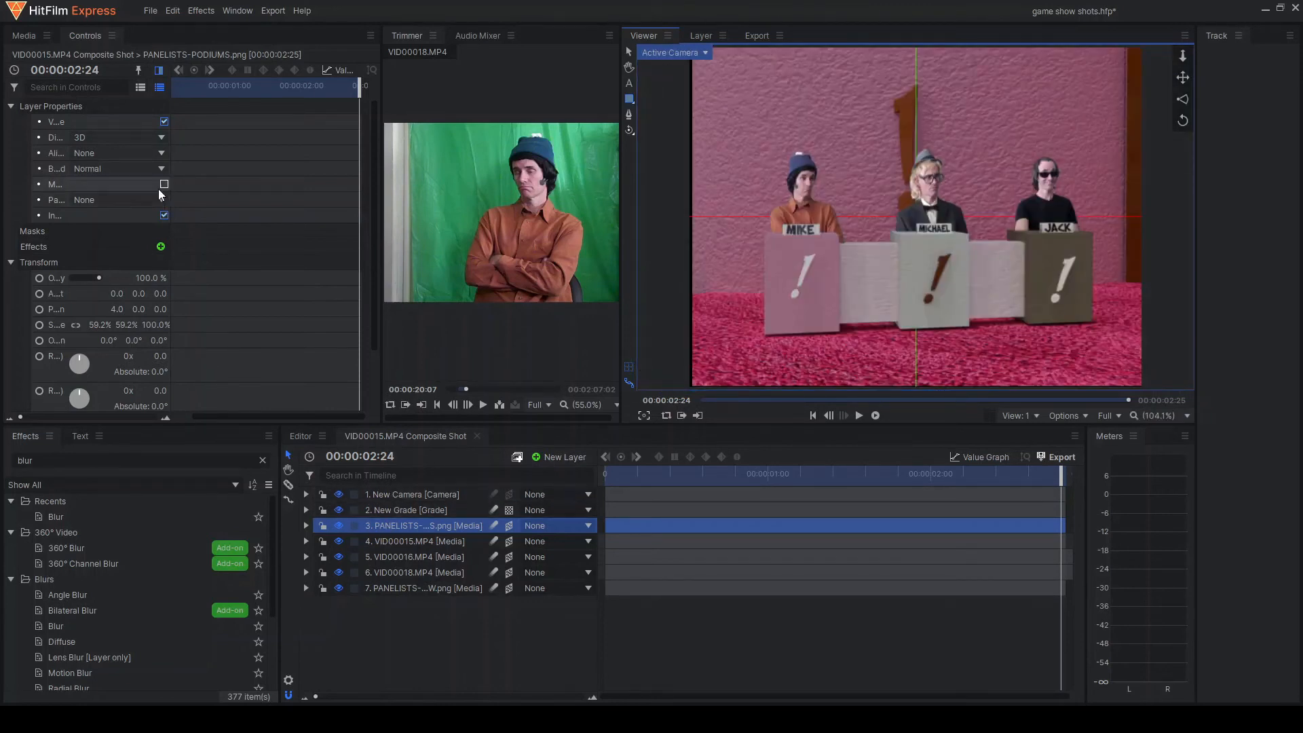
Move the podiums layer slightly toward the camera by raising its Z position
scroll(104, 118, "down", 2)
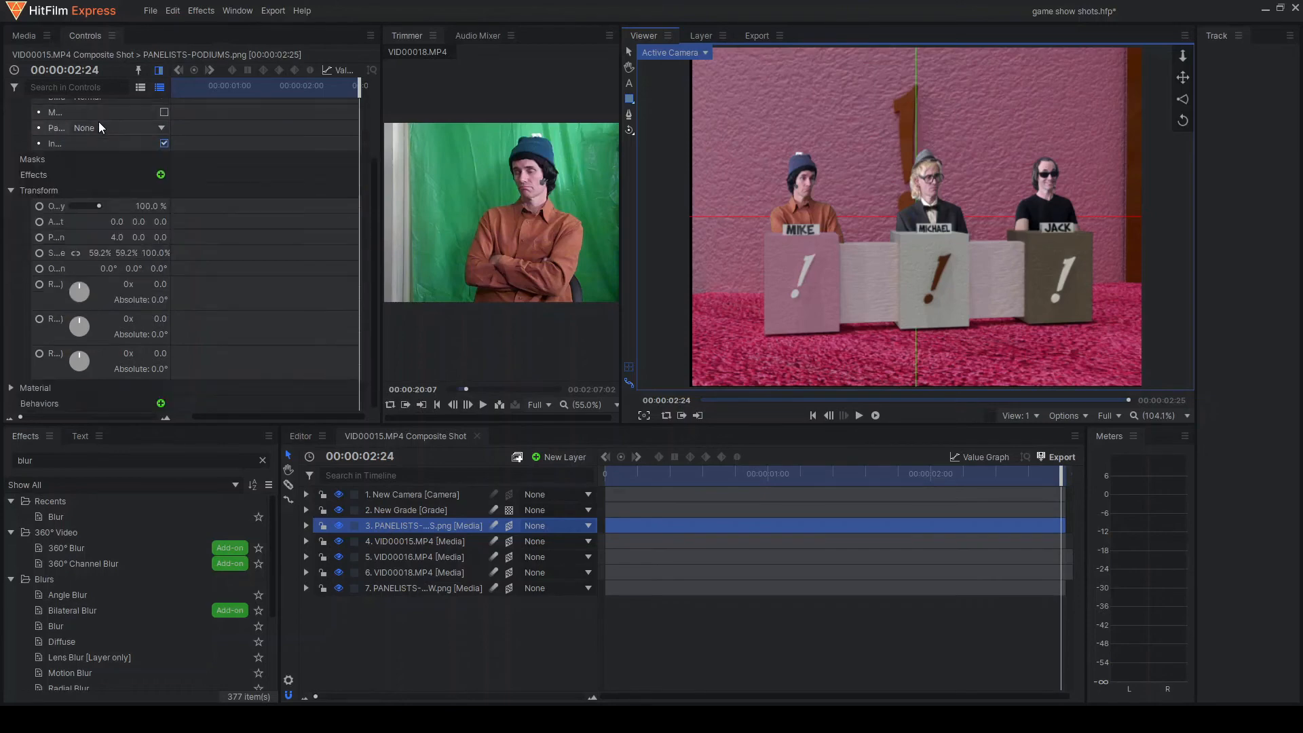
left_click(32, 191)
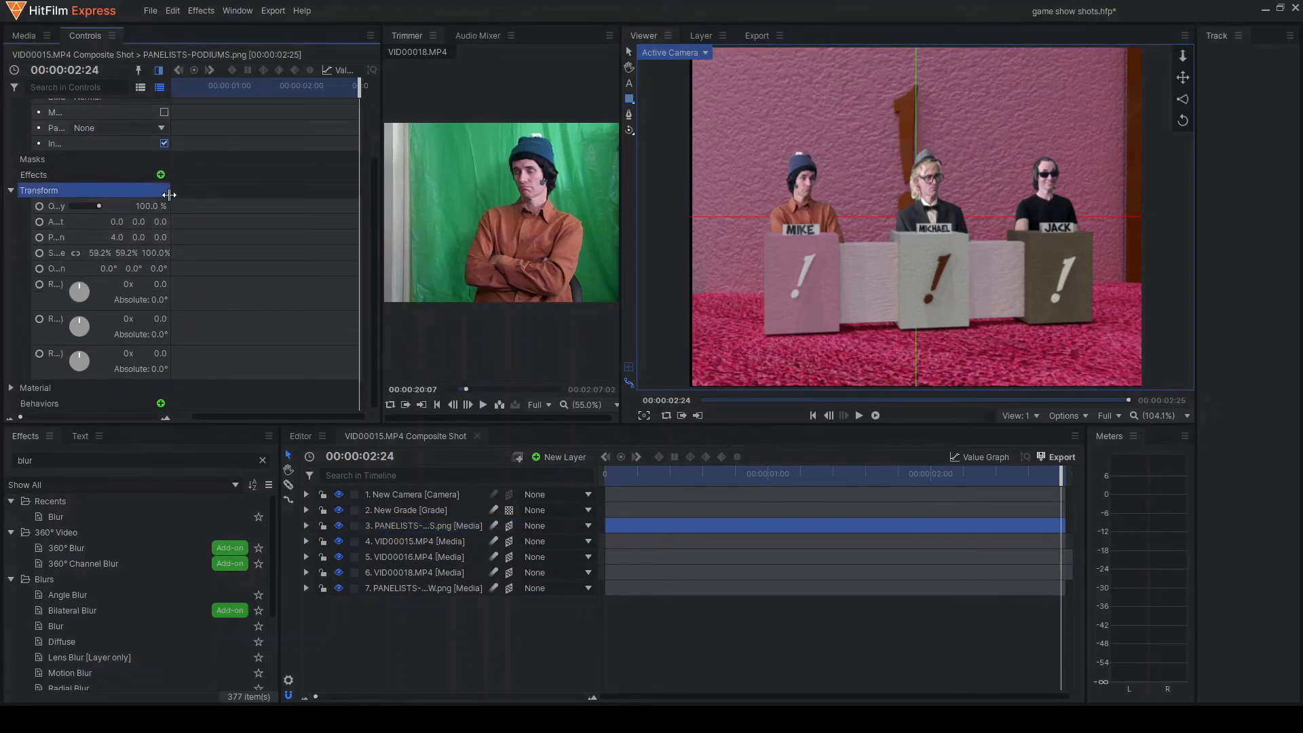
left_click_drag(169, 195, 194, 194)
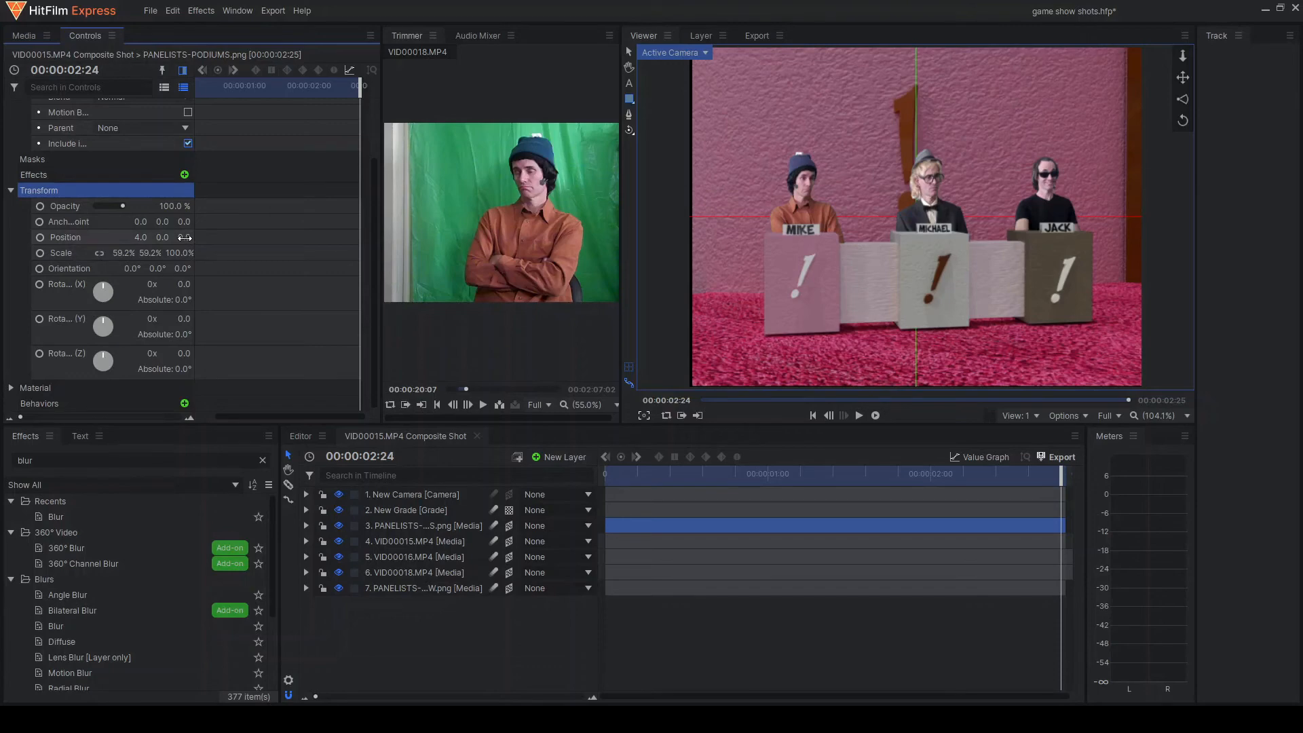
left_click_drag(183, 237, 205, 237)
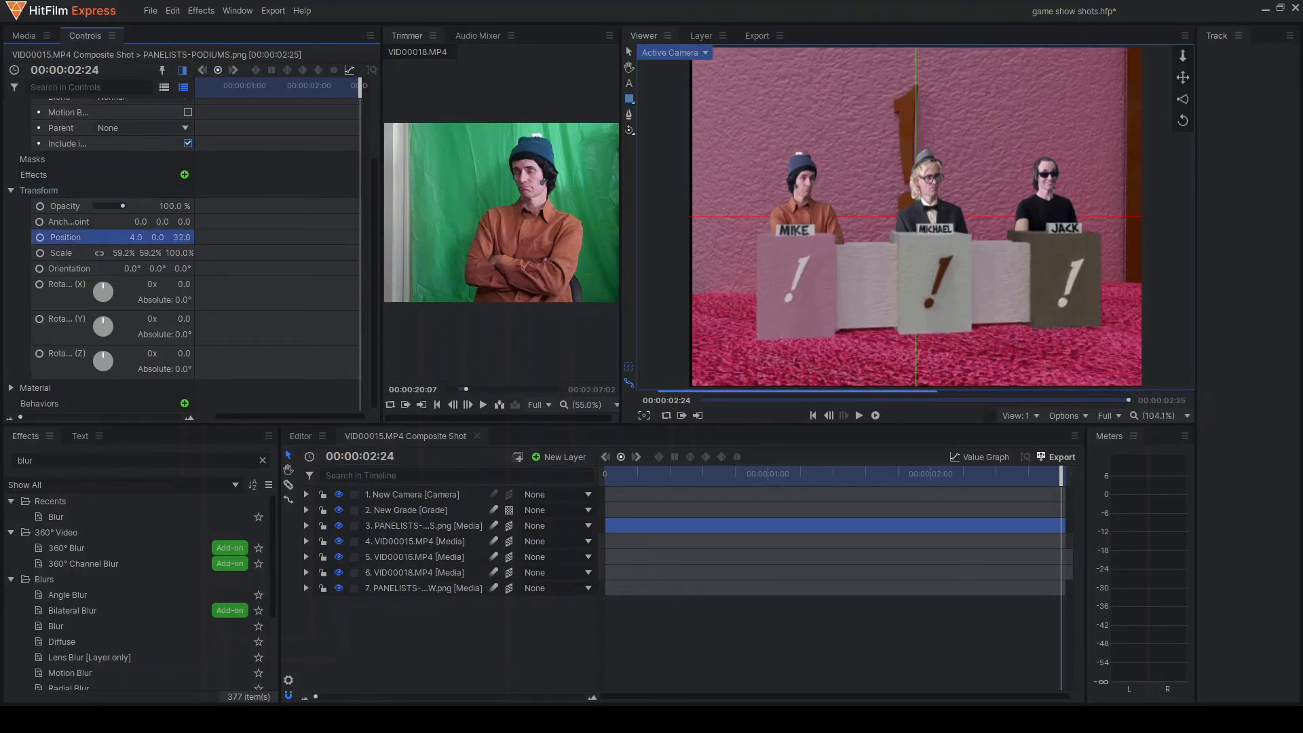
key("ctrl+z")
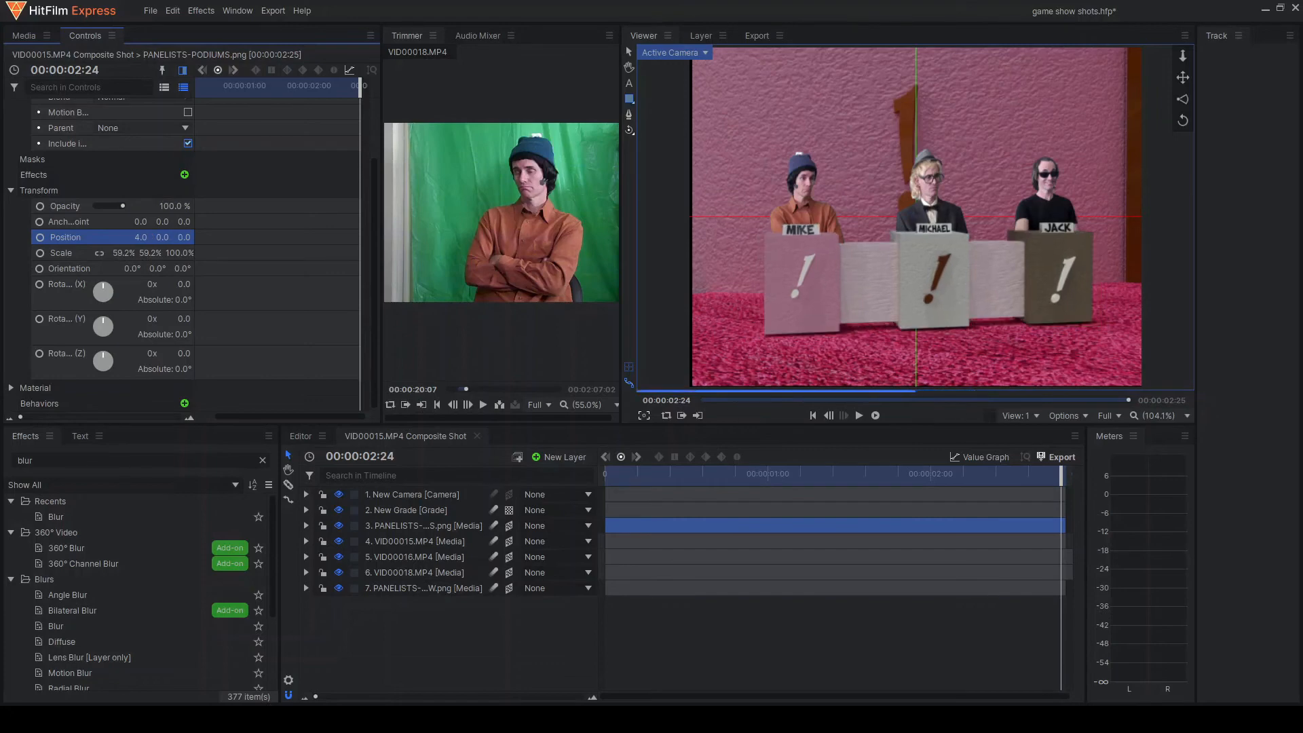
left_click_drag(184, 238, 188, 238)
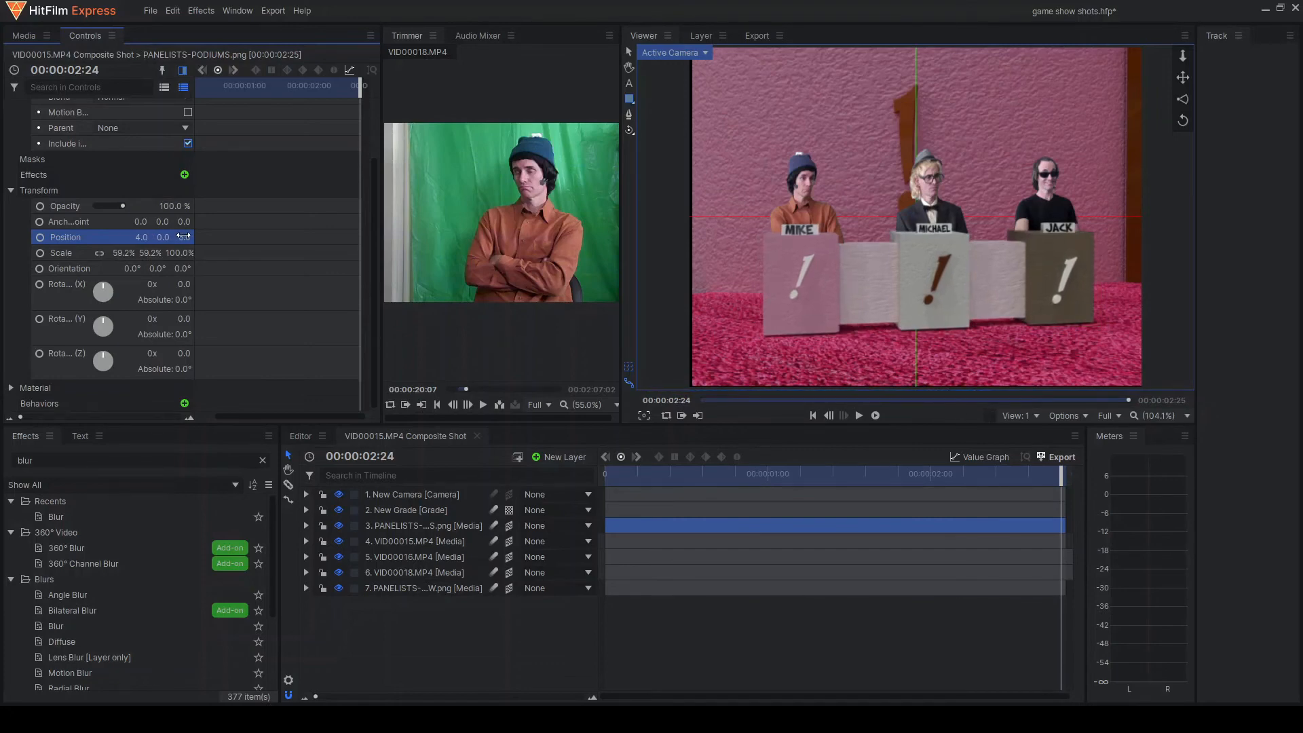
Set the VID00018 layer's Z position to 1.0
left_click(414, 574)
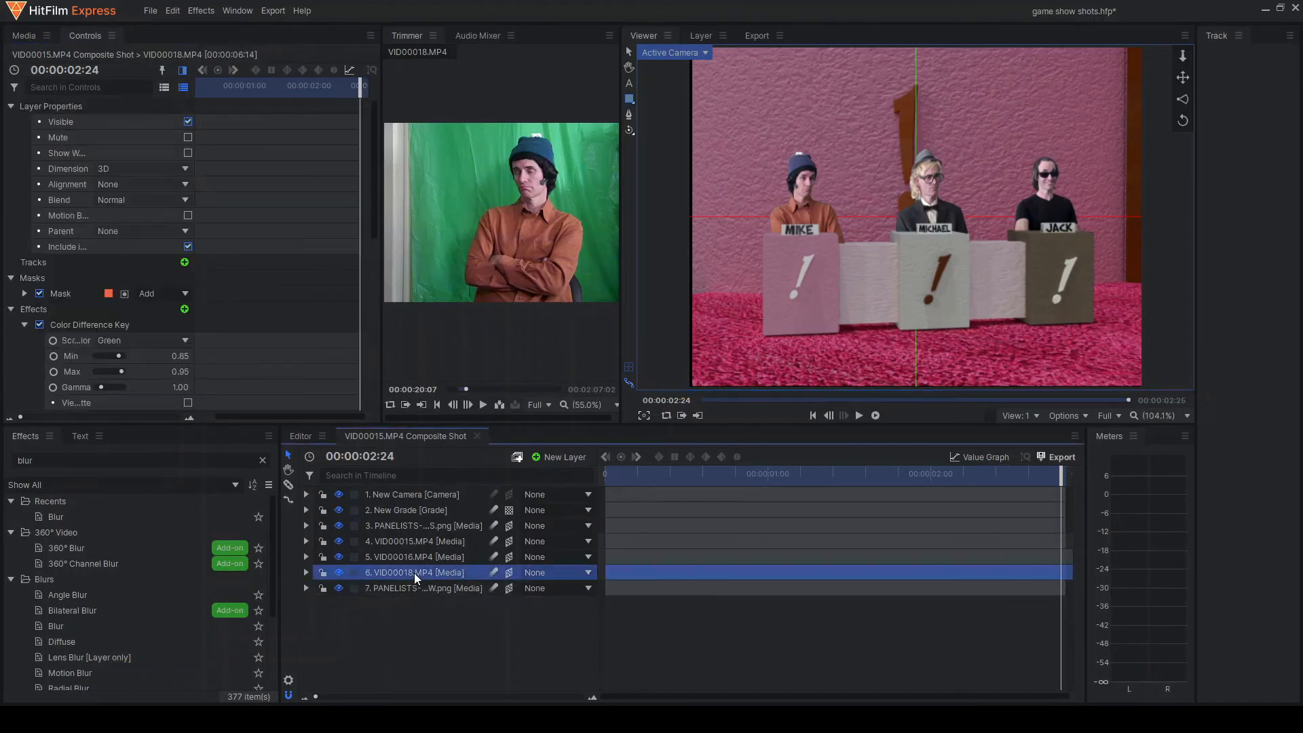
scroll(171, 348, "down", 3)
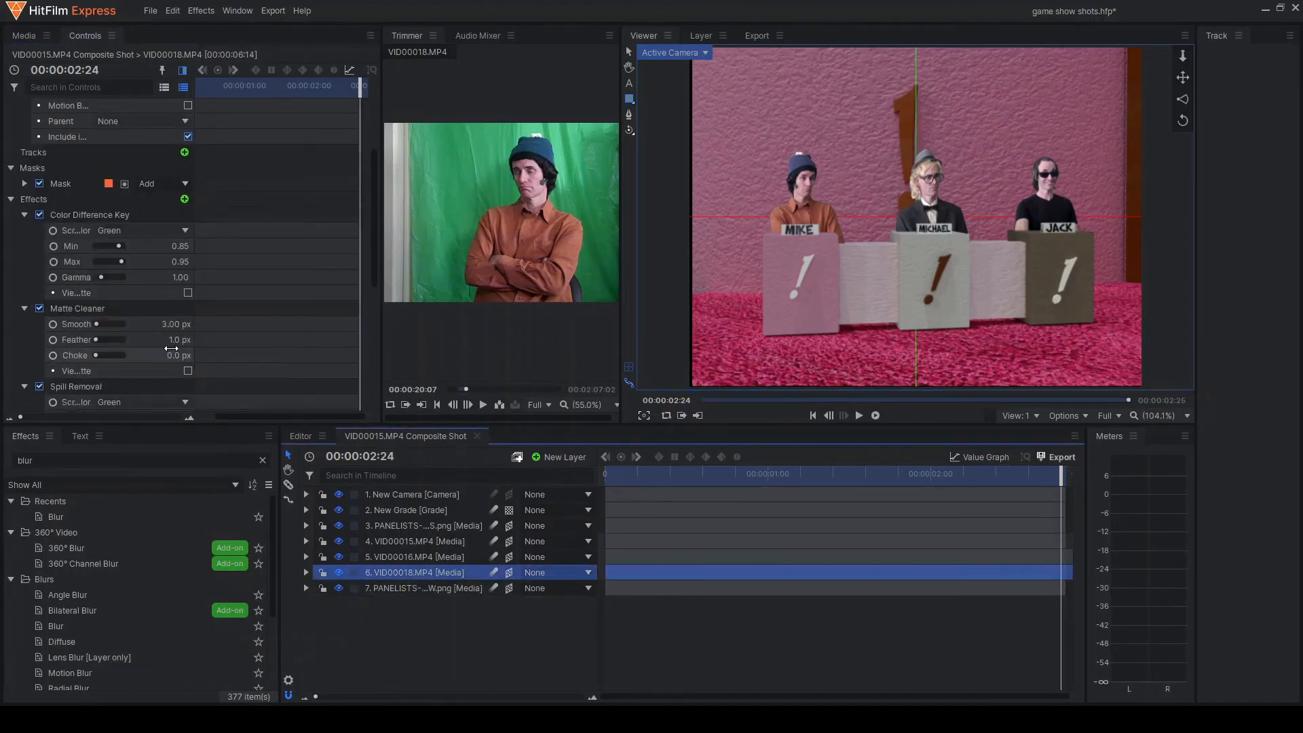
scroll(148, 302, "down", 3)
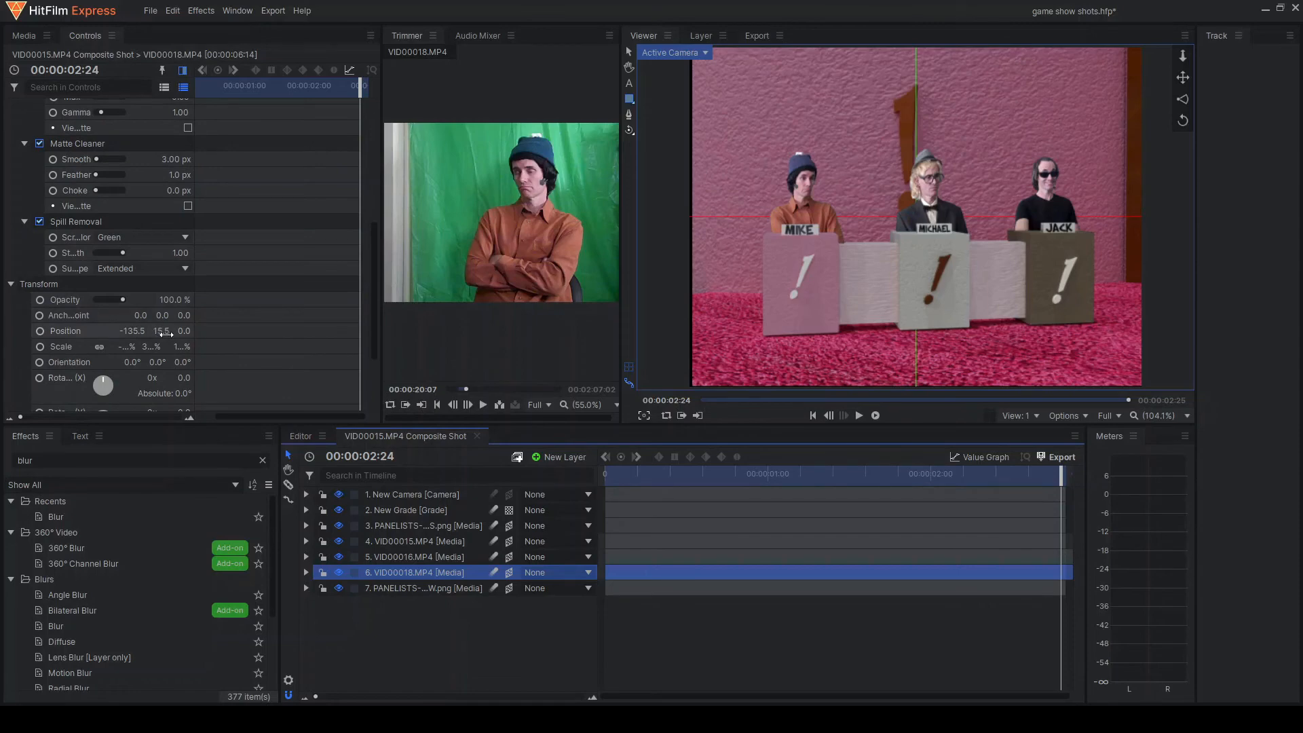
left_click_drag(180, 332, 181, 332)
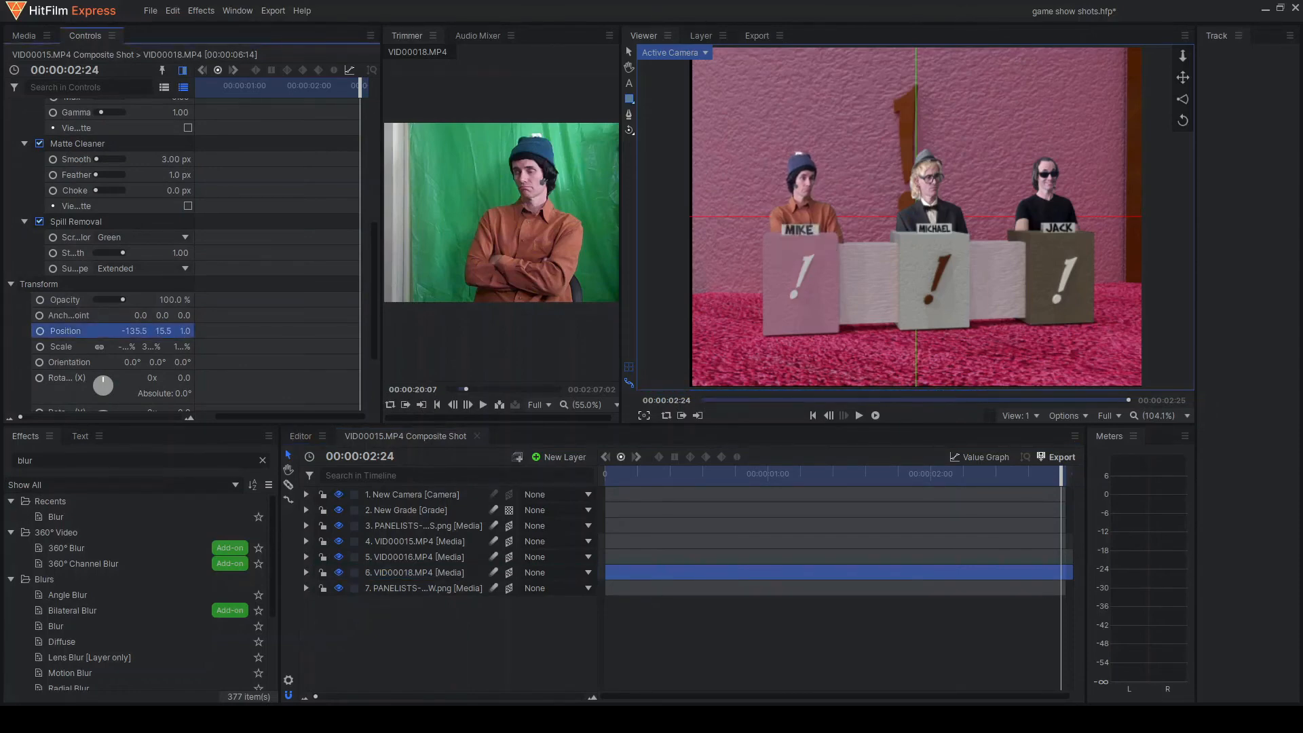
Set the VID00016 layer's Z position to 4.0
left_click(417, 558)
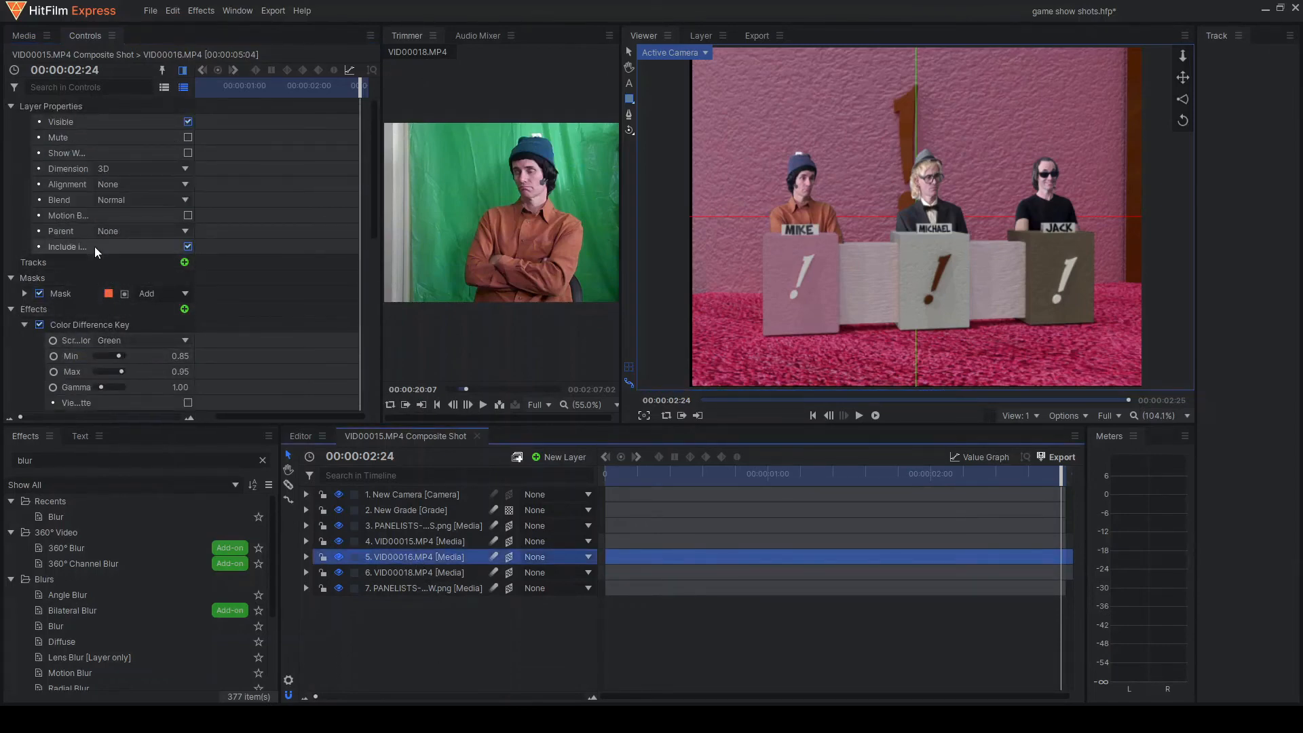
scroll(124, 364, "down", 3)
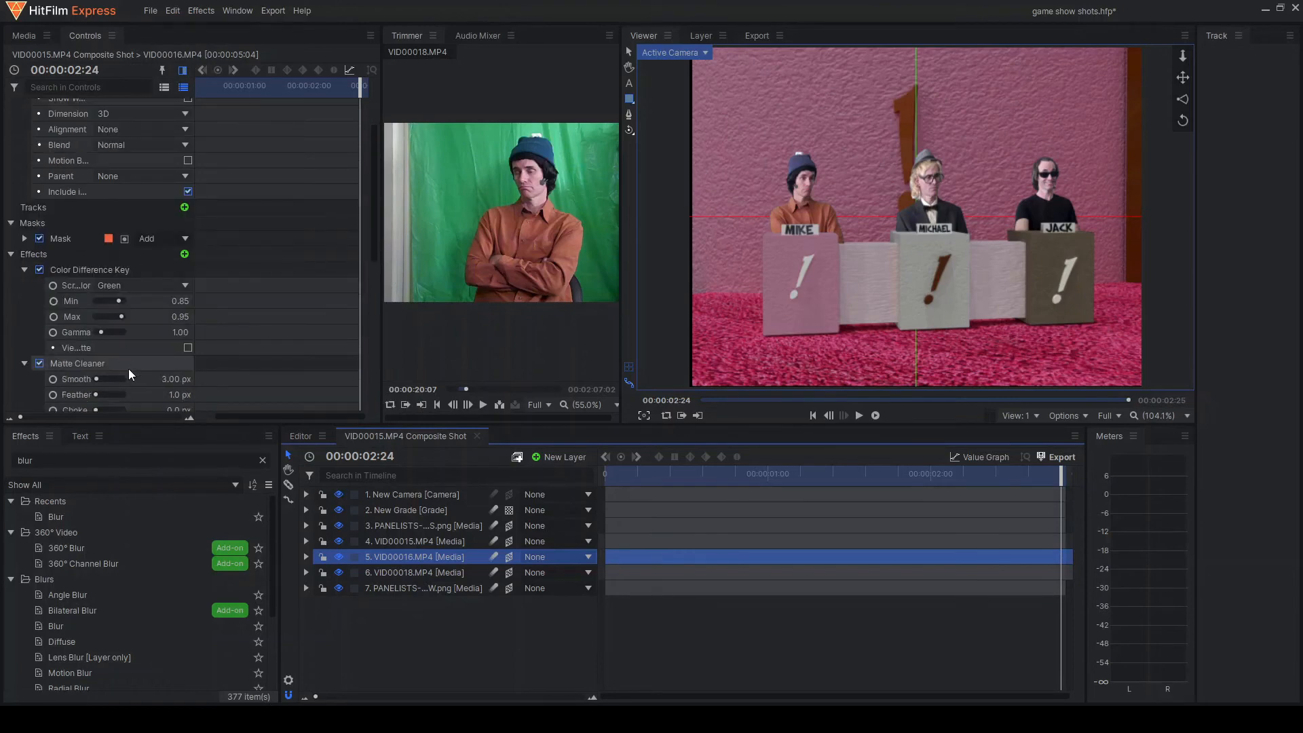
scroll(127, 366, "down", 3)
scroll(124, 359, "down", 3)
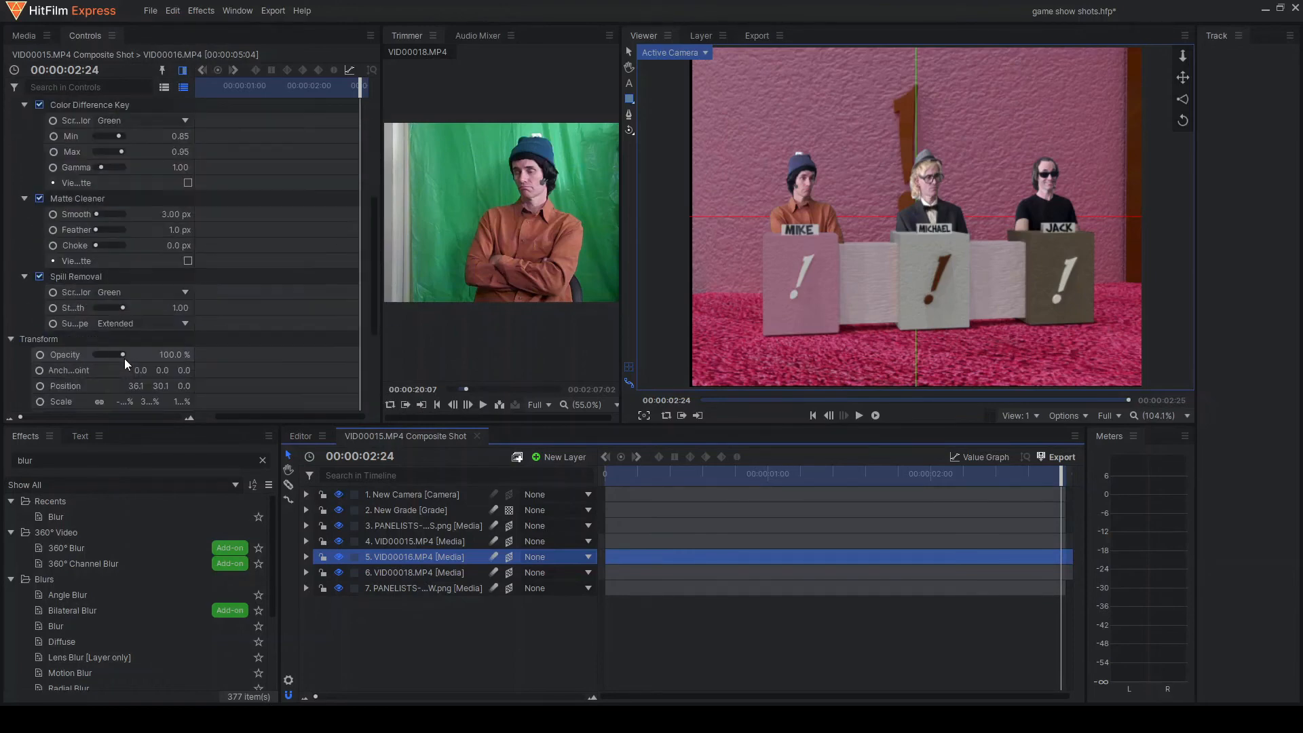
scroll(125, 358, "down", 6)
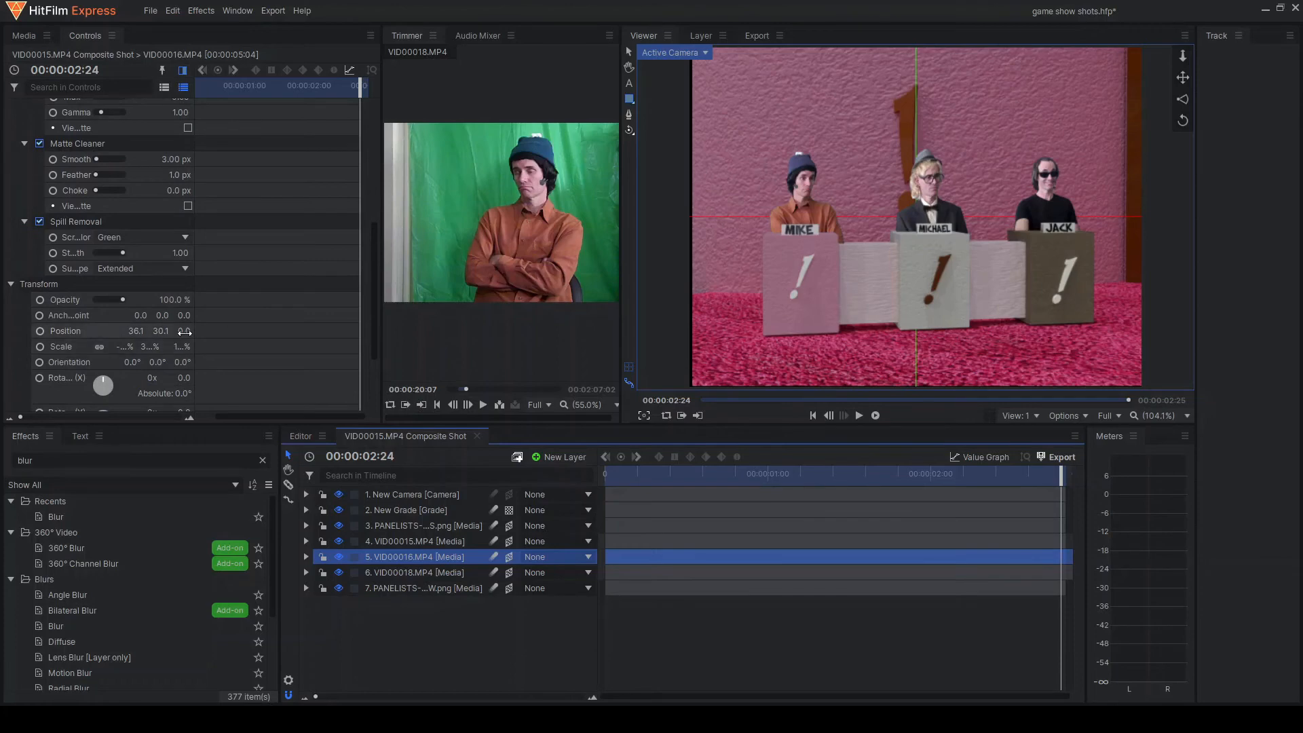
left_click_drag(184, 331, 187, 331)
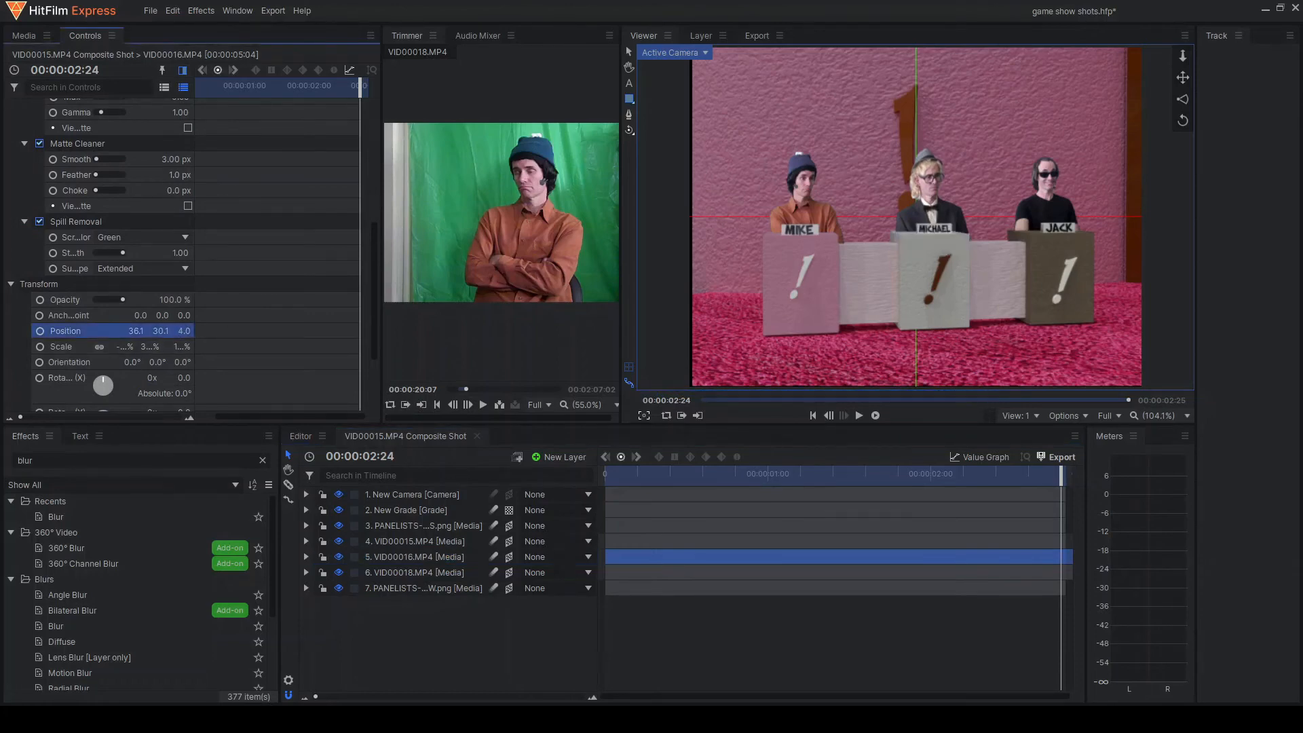
Nudge the VID00015 layer slightly forward in Z, check the layer spacing in the perspective view, and return to the Active Camera view
left_click(410, 539)
scroll(92, 341, "down", 8)
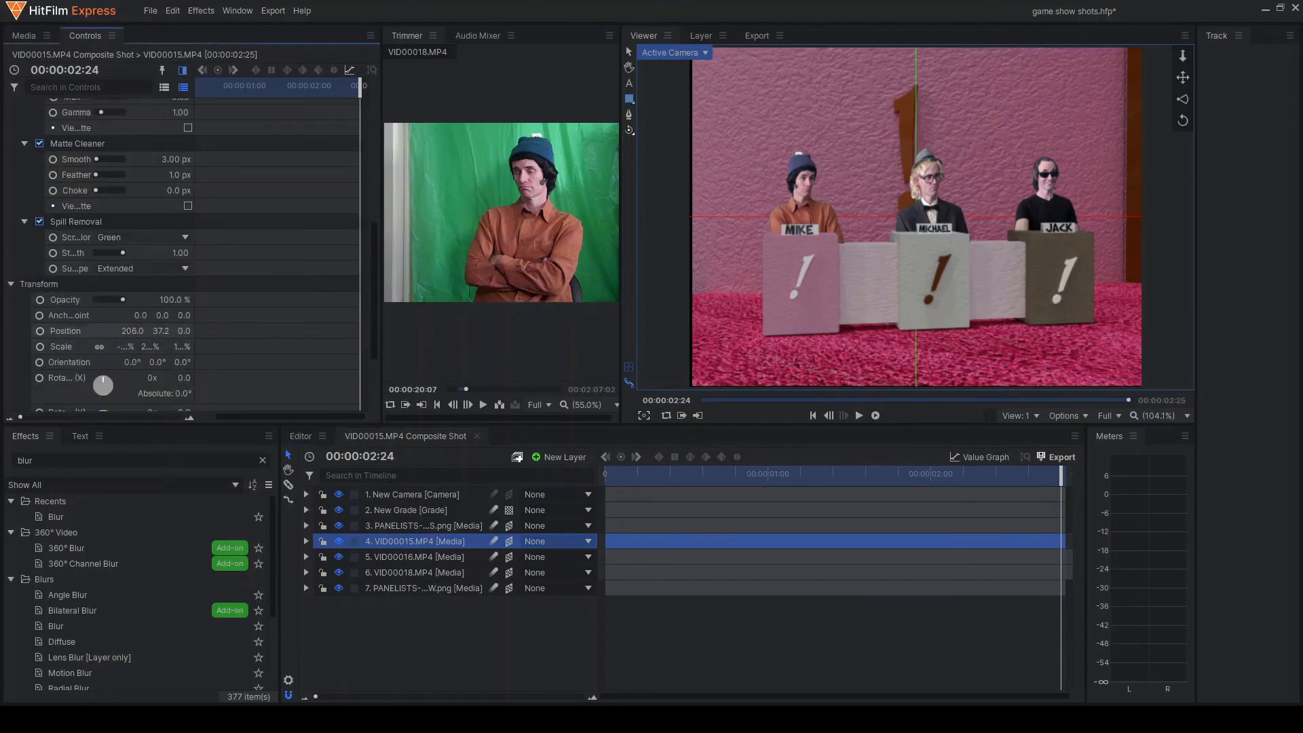
left_click_drag(178, 332, 179, 332)
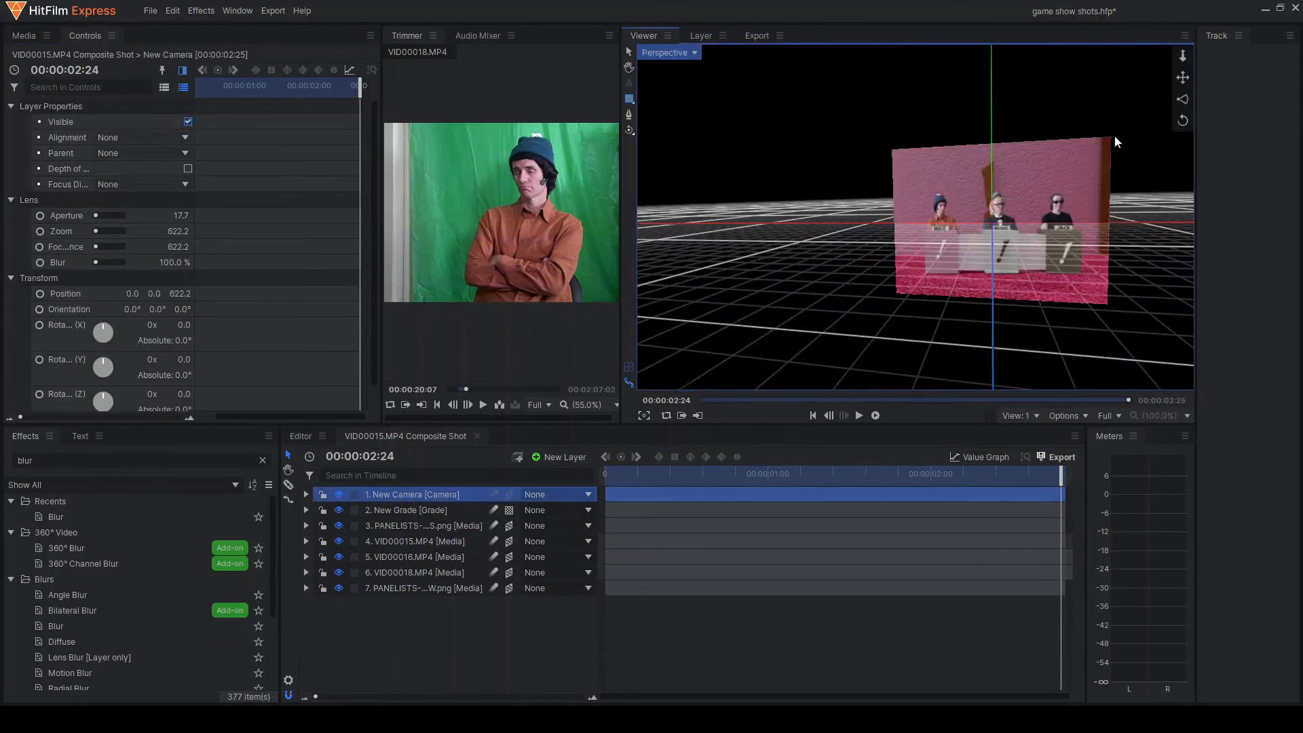
left_click_drag(1183, 120, 1158, 152)
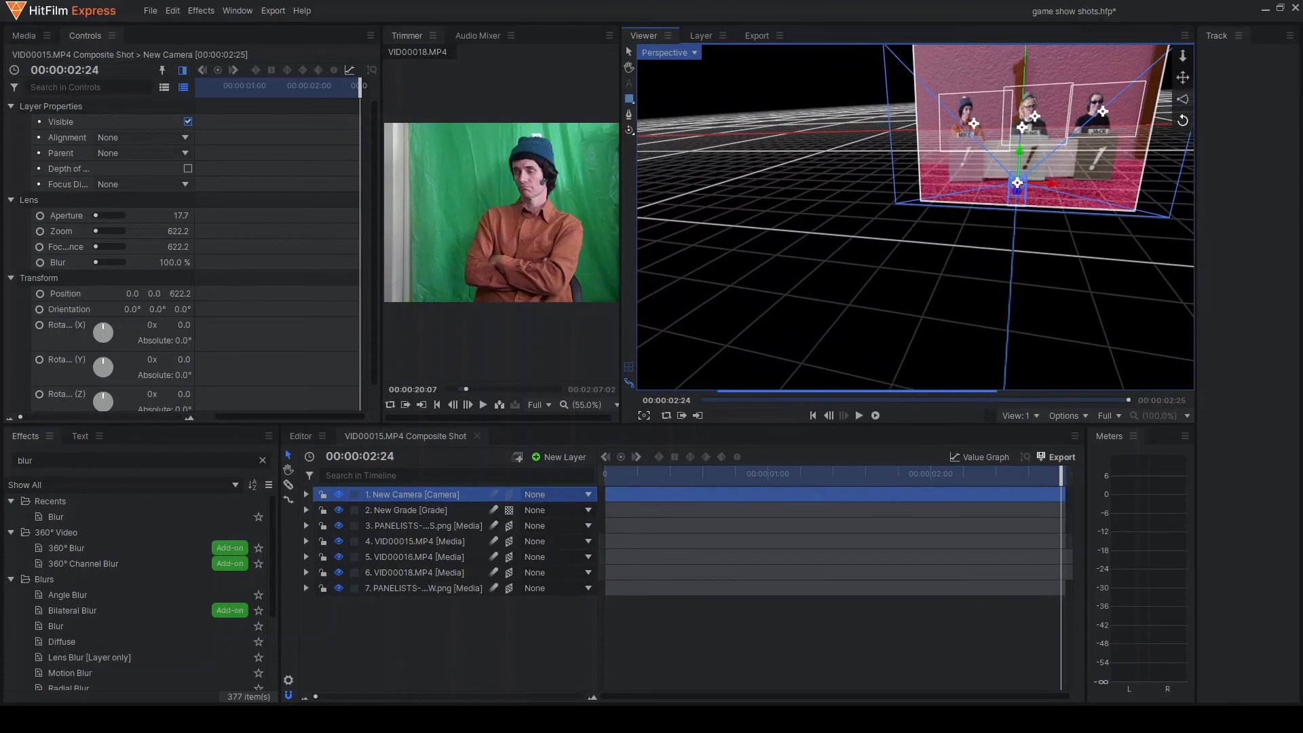
left_click(662, 66)
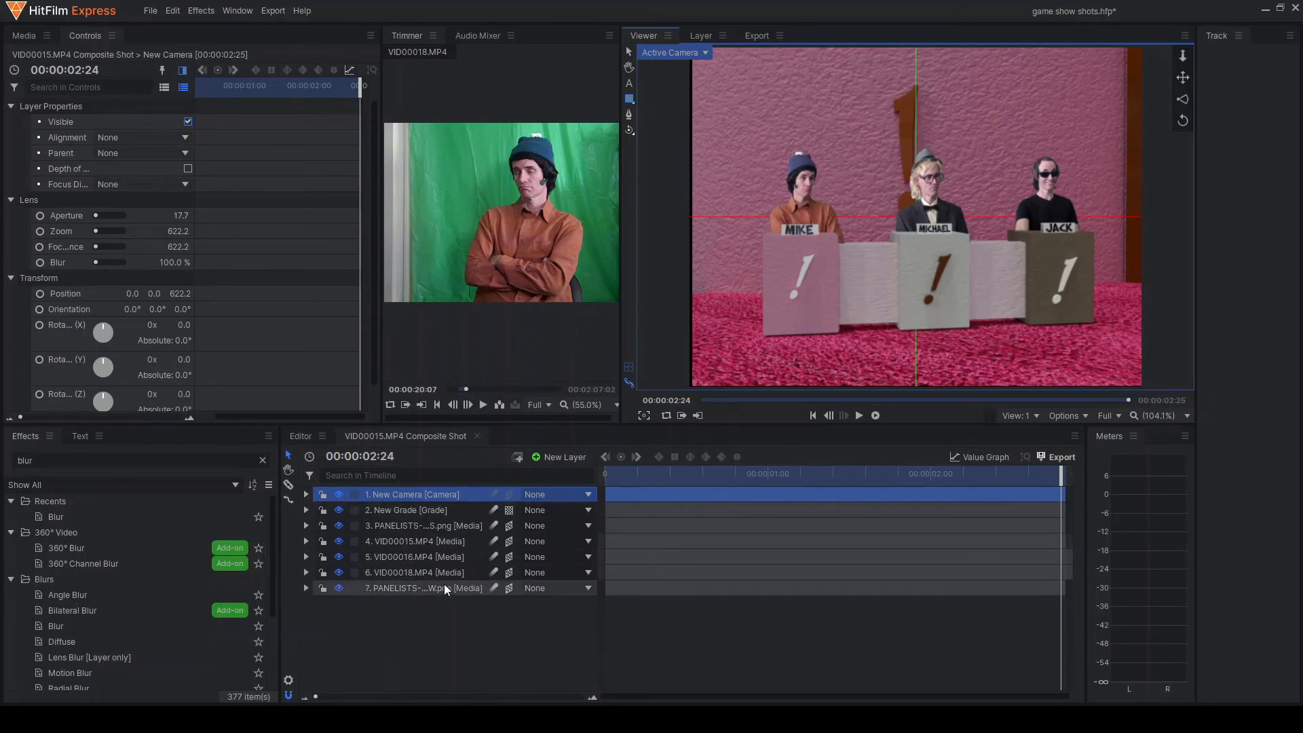
Duplicate the VID00018 layer and check both copies by switching their visibility off and on
left_click(421, 573)
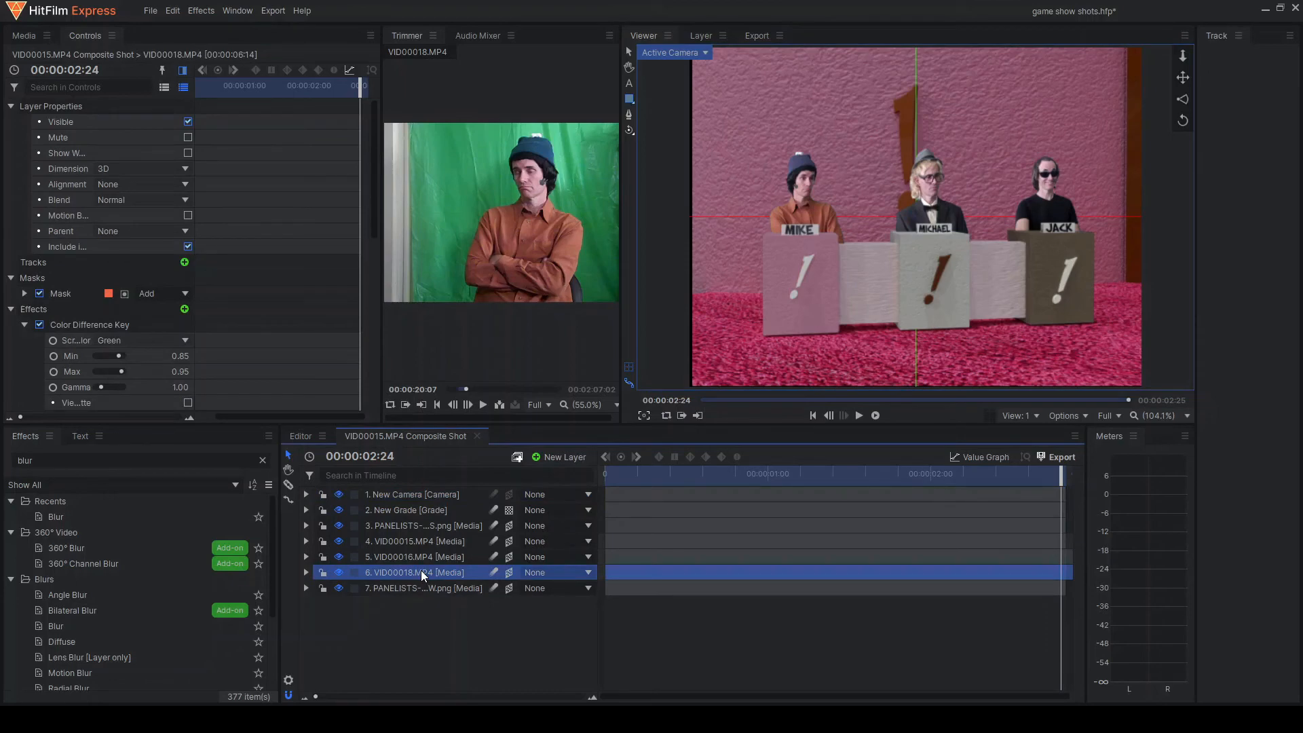
key("ctrl+d")
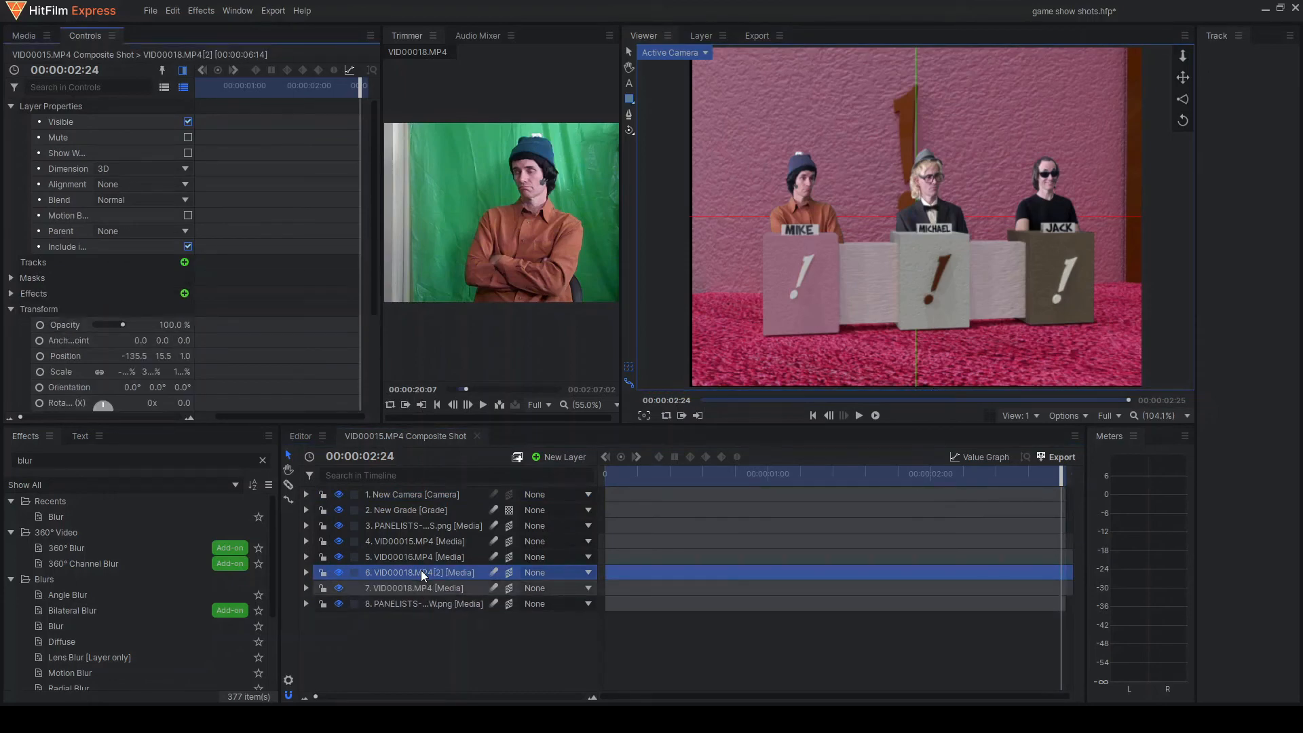
left_click(338, 589)
left_click(338, 572)
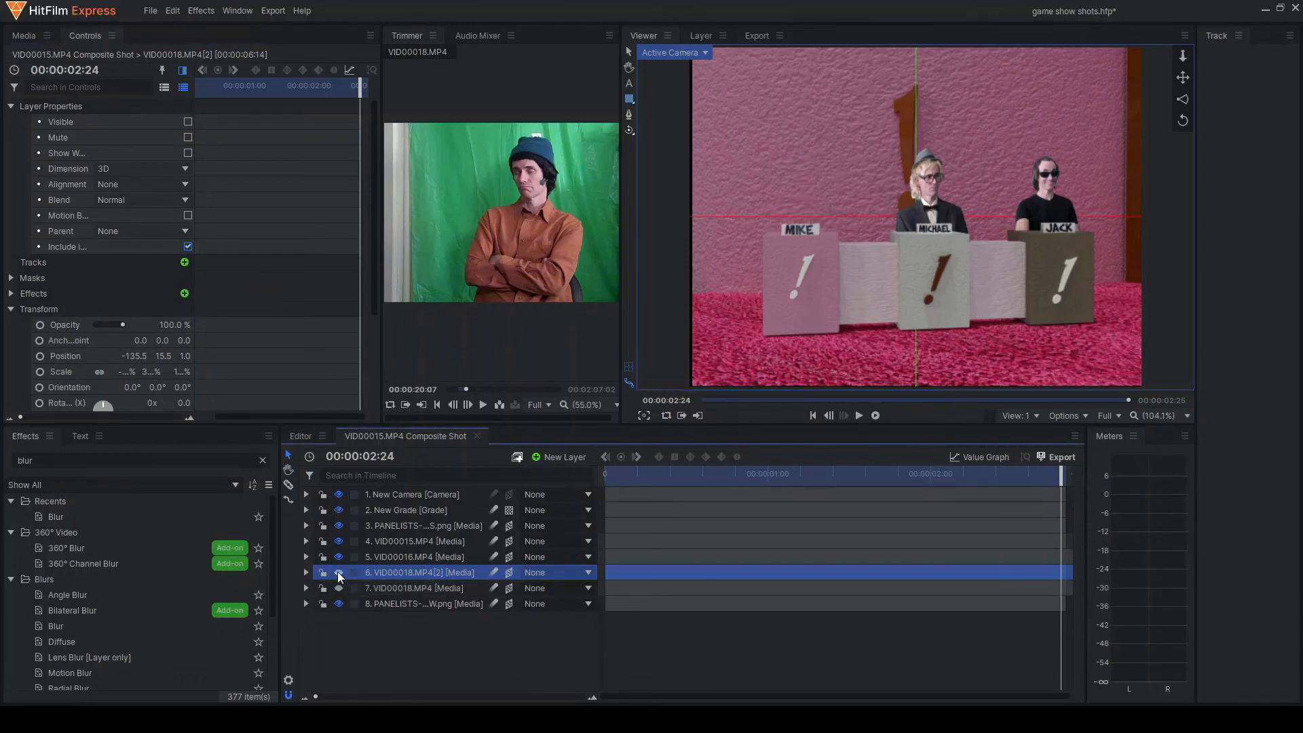
left_click(338, 573)
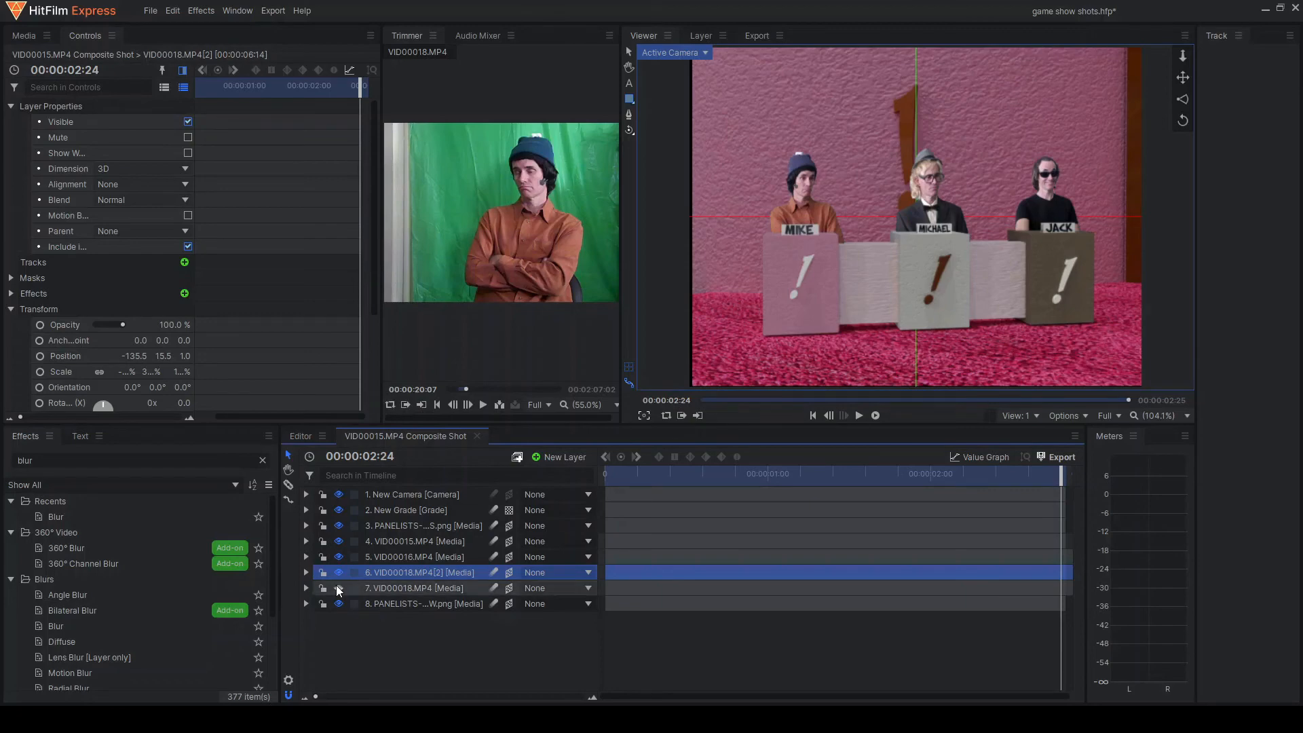
left_click(339, 588)
Rename the lower VID00018 layer to "shadow" followed by that panelist's first name
left_click(404, 588)
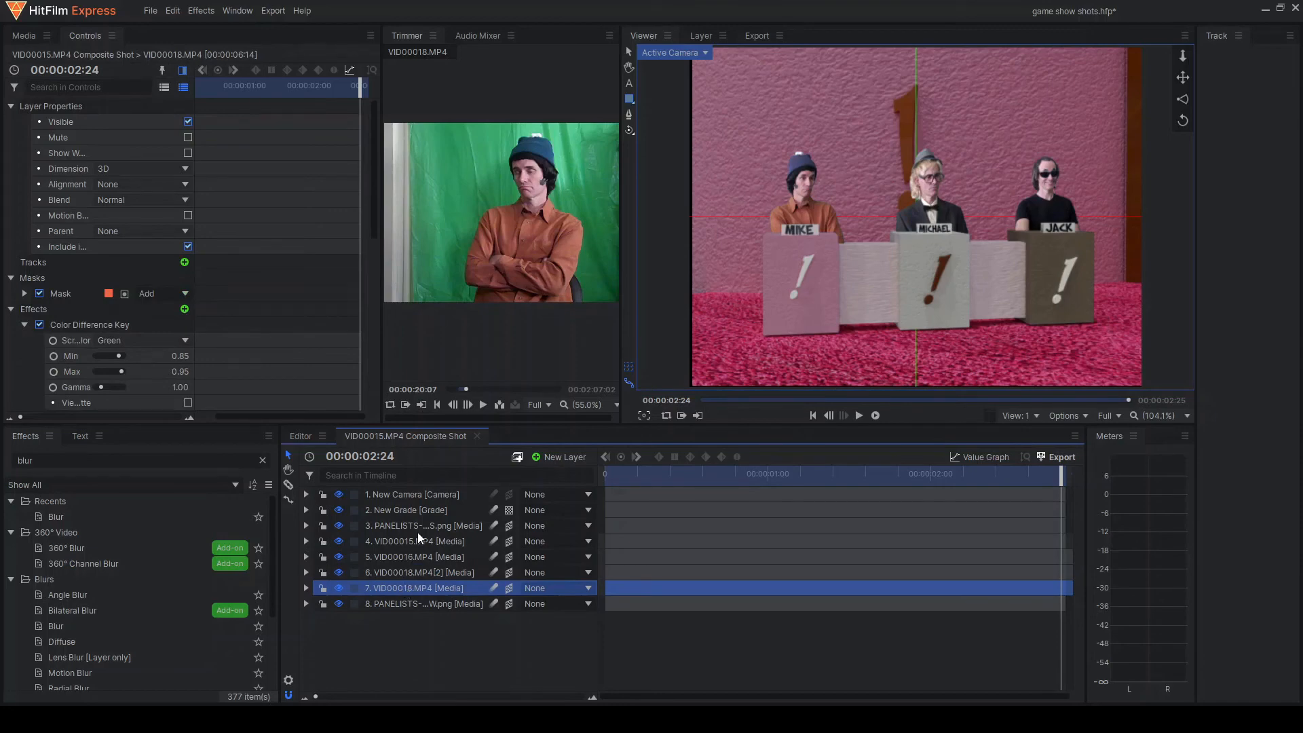
key("F2")
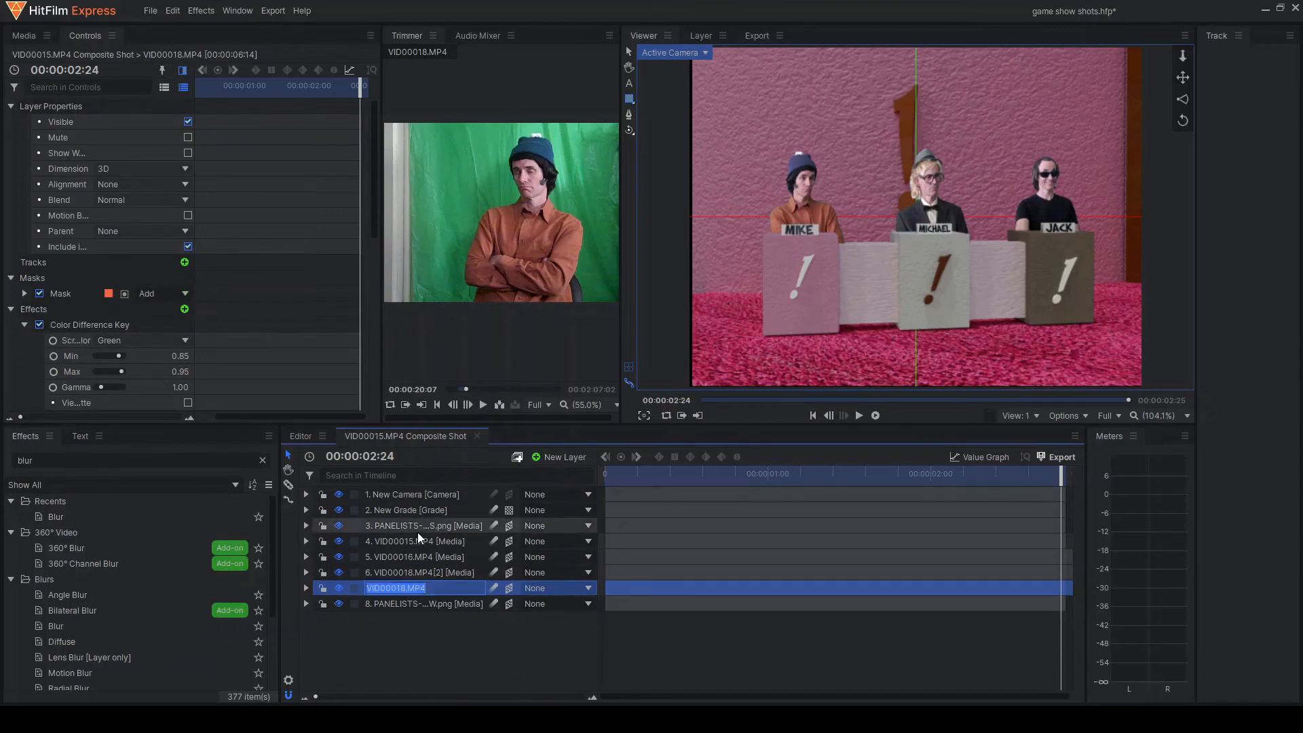
type("shadpw M")
key("BackSpace")
key("BackSpace")
key("BackSpace")
key("BackSpace")
type("ow Mike")
key("Return")
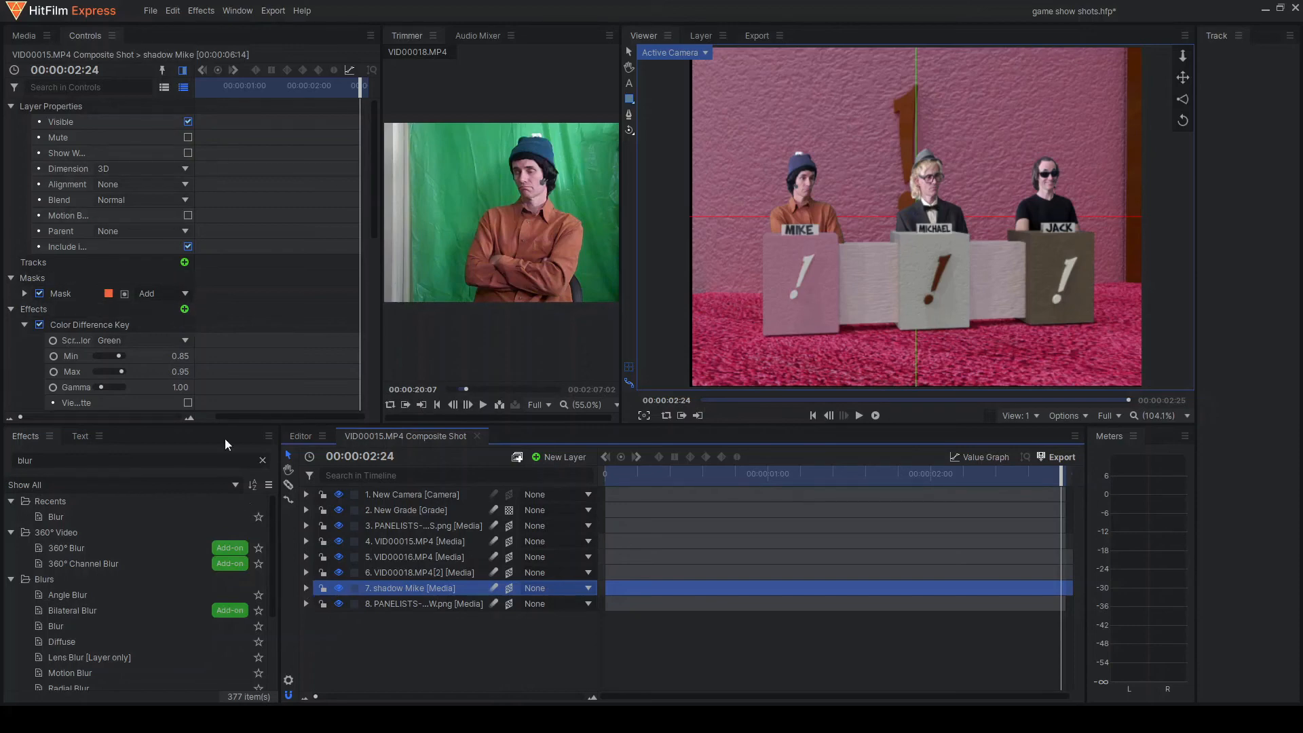
Offset the shadow layer sideways from the panelist by setting its X position to -124.5
left_click(307, 587)
scroll(357, 600, "down", 5)
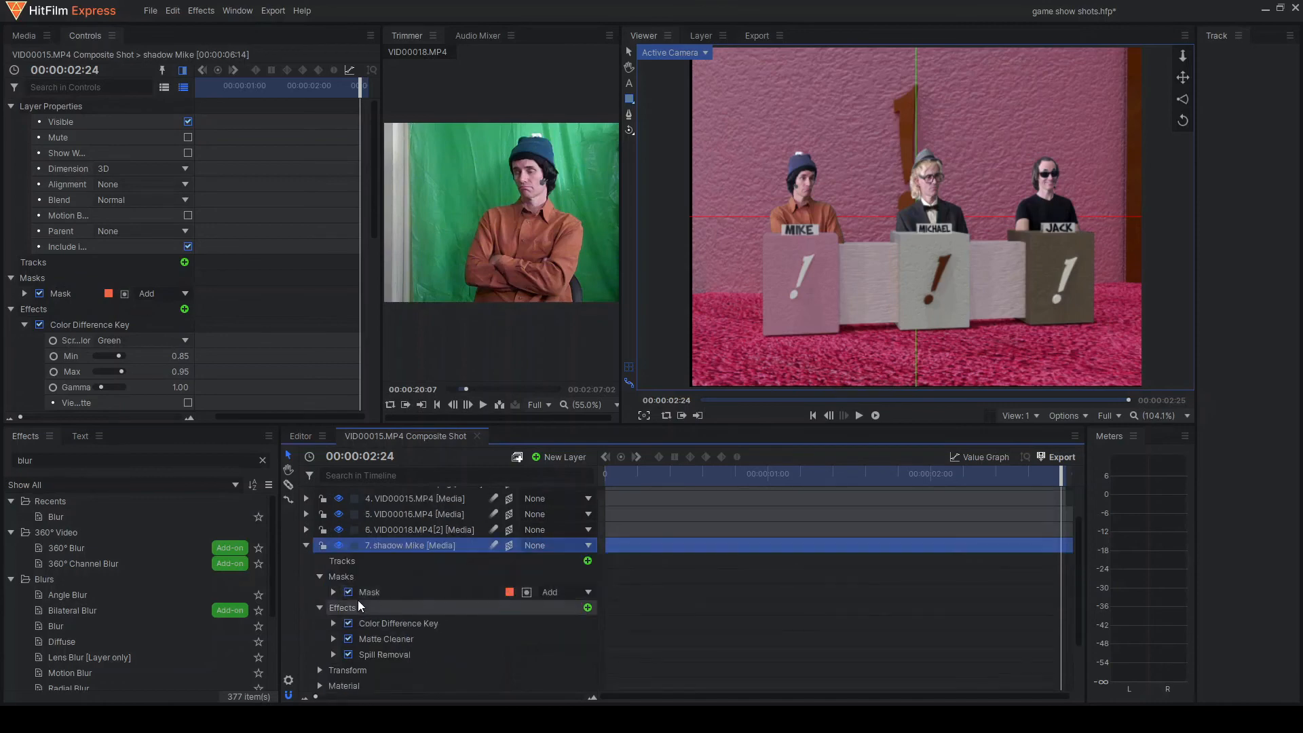
left_click(320, 604)
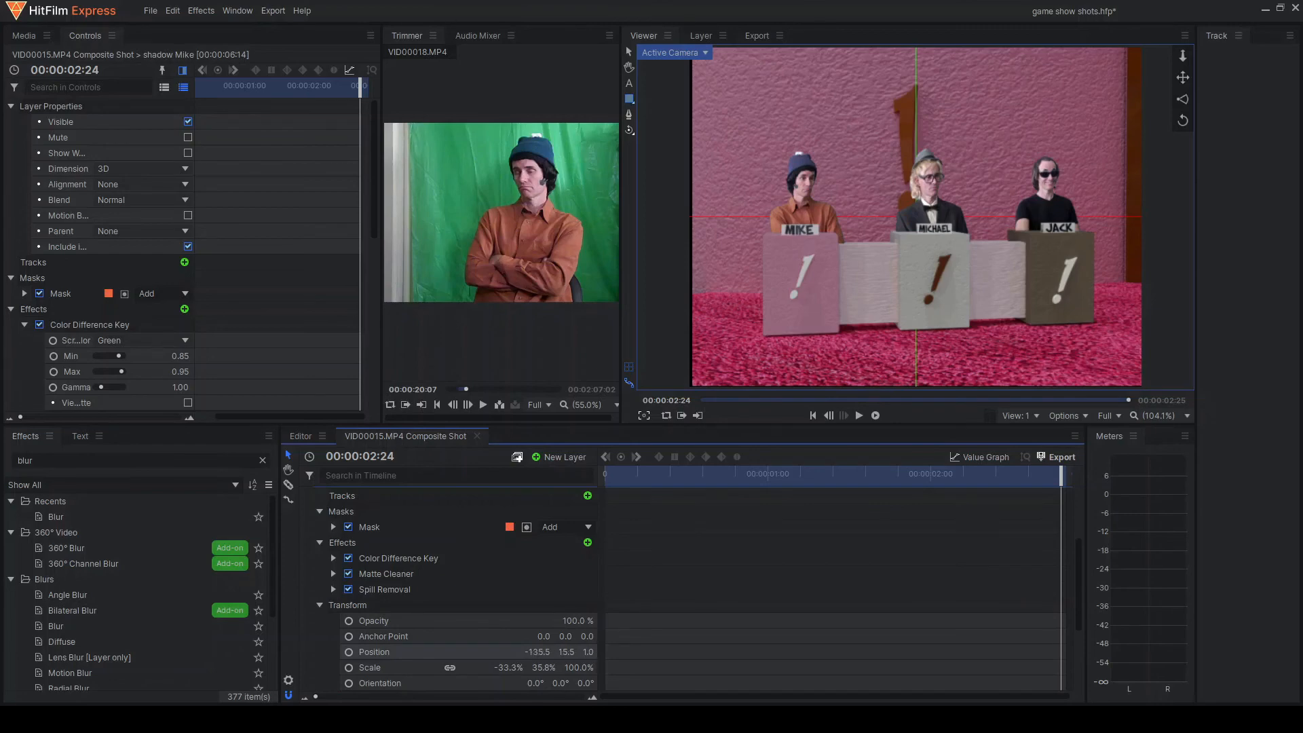
left_click_drag(538, 652, 553, 652)
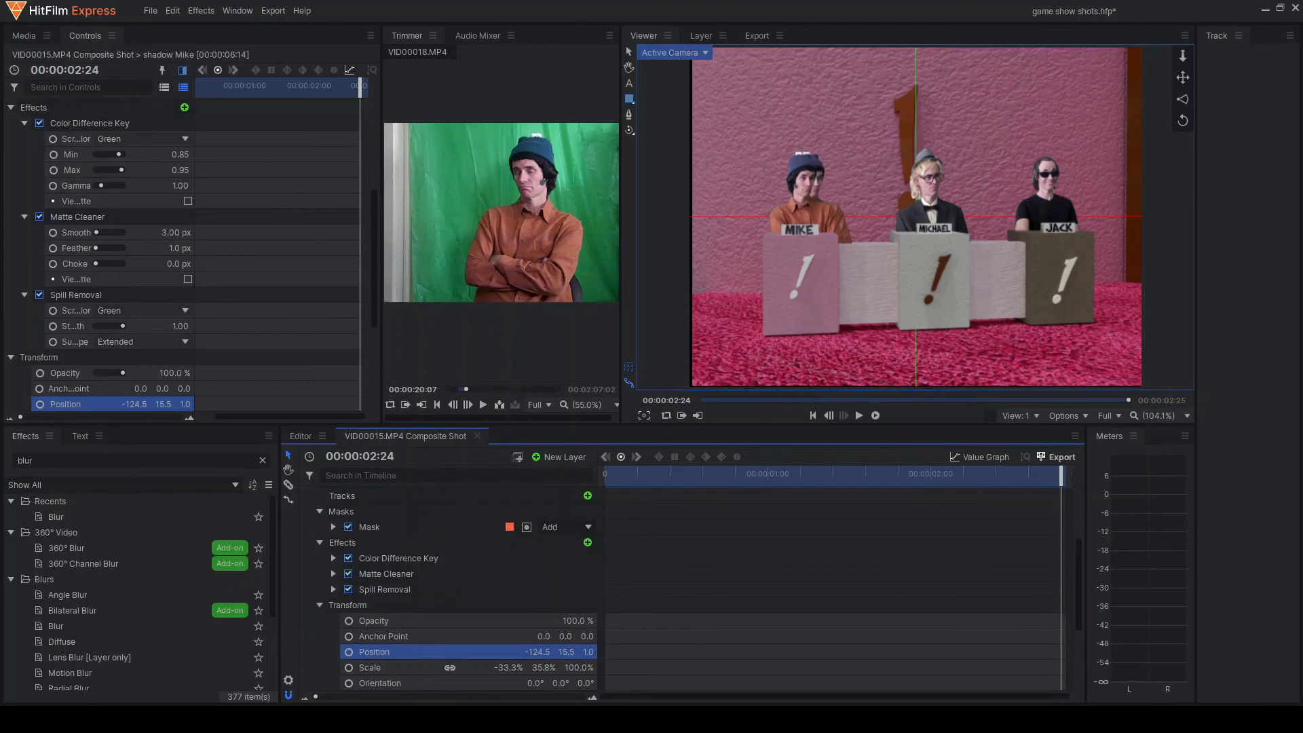
Apply the Brightness & Contrast effect to the shadow layer and reveal its brightness and contrast settings
scroll(538, 652, "down", 3)
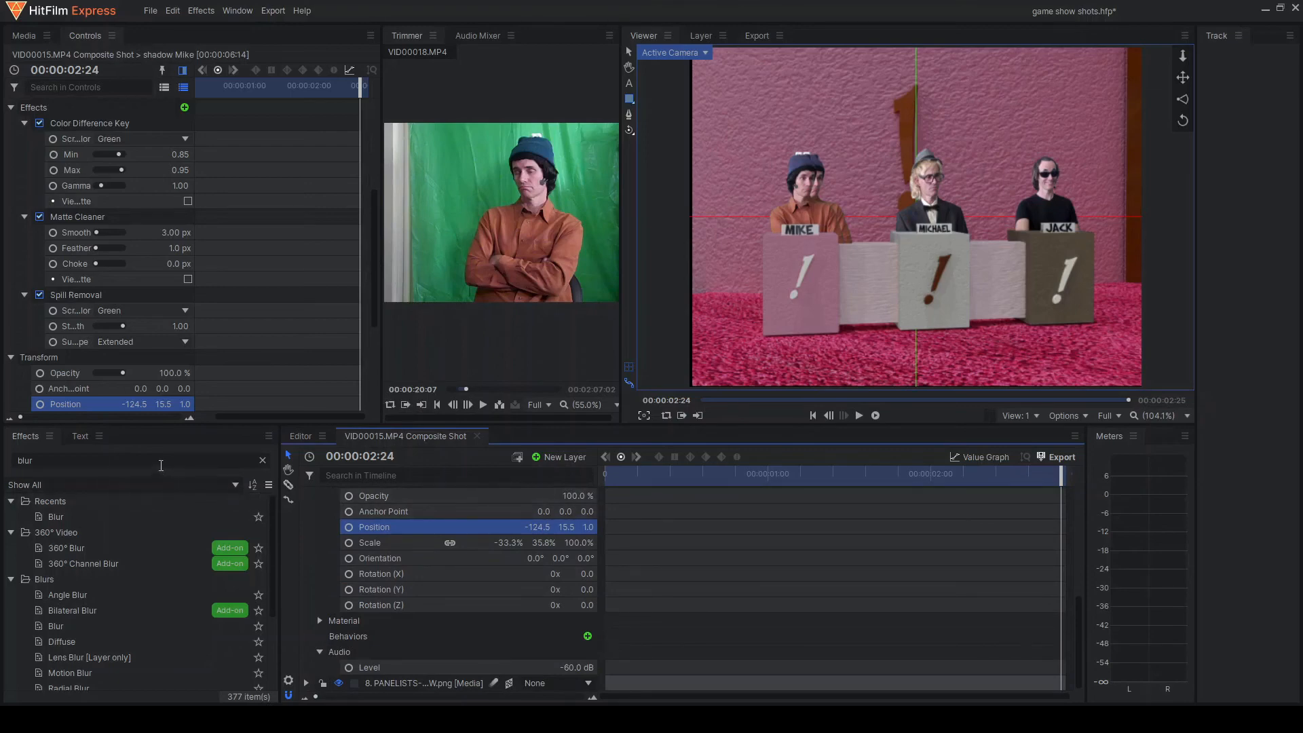
double_click(161, 466)
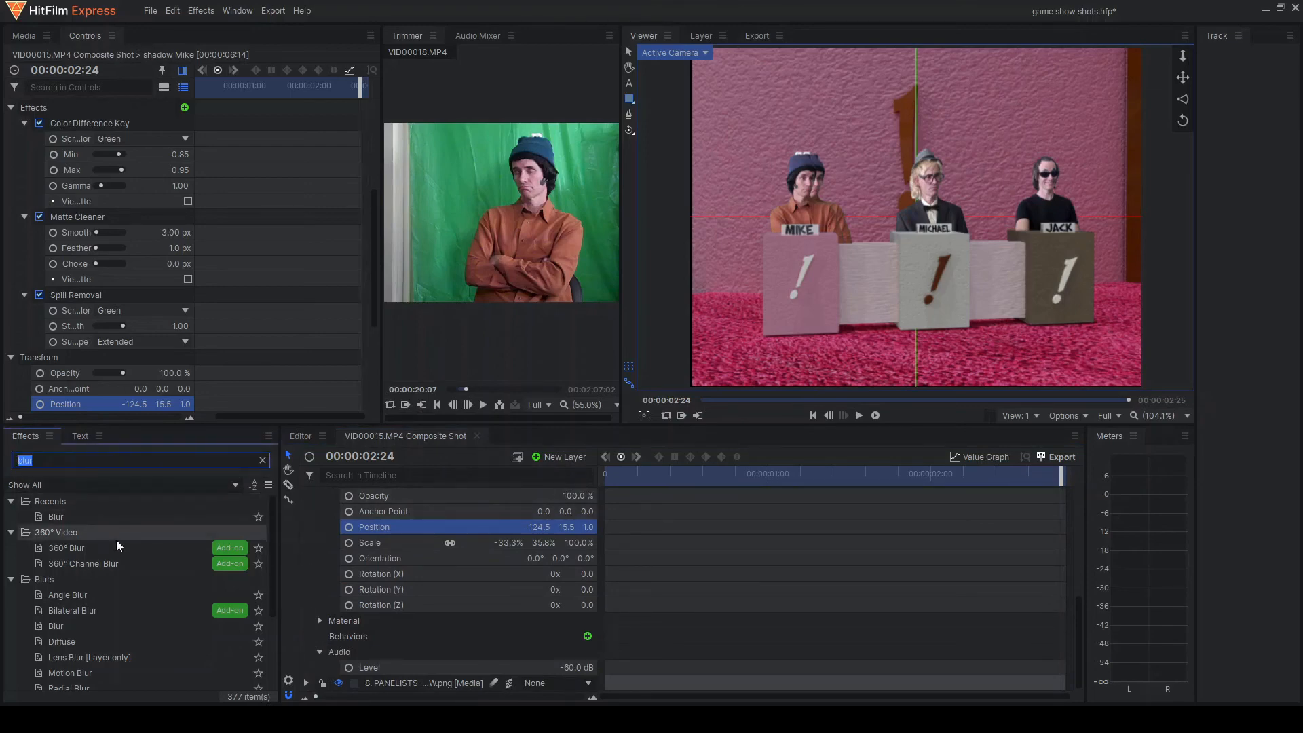
type("bri")
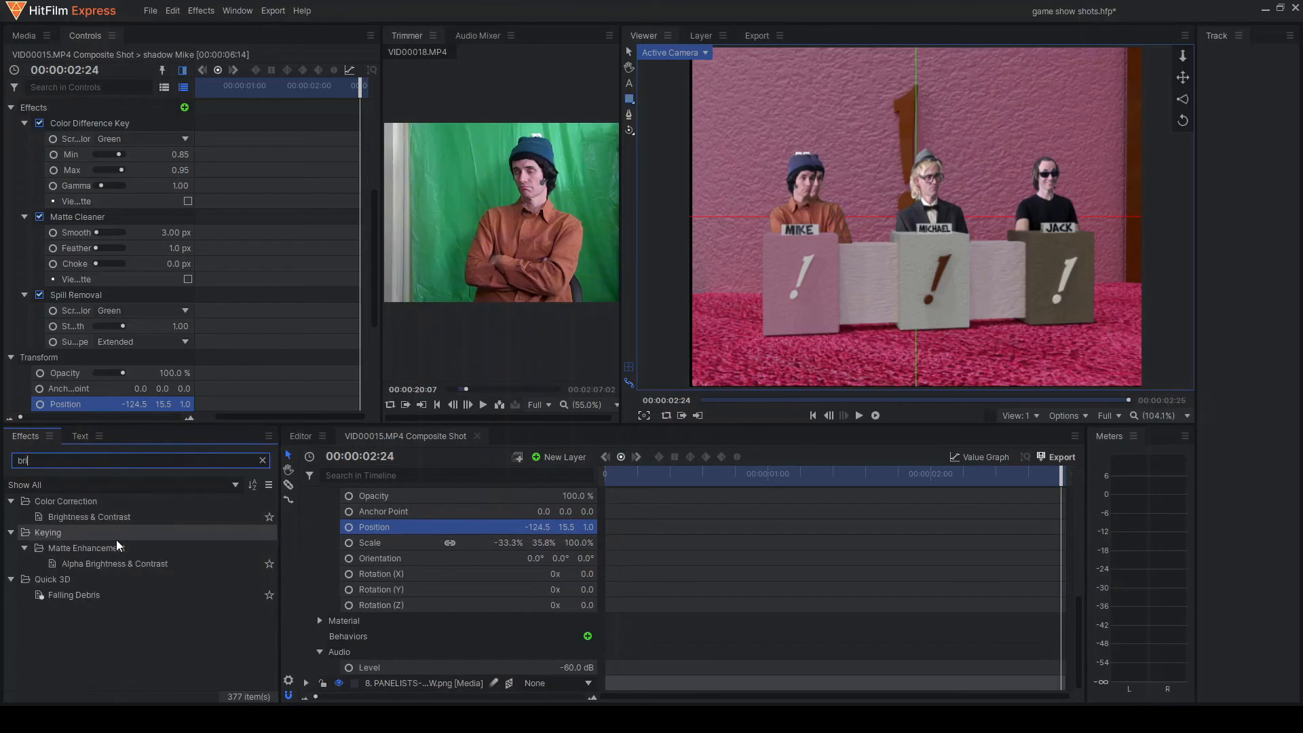
left_click_drag(116, 519, 414, 538)
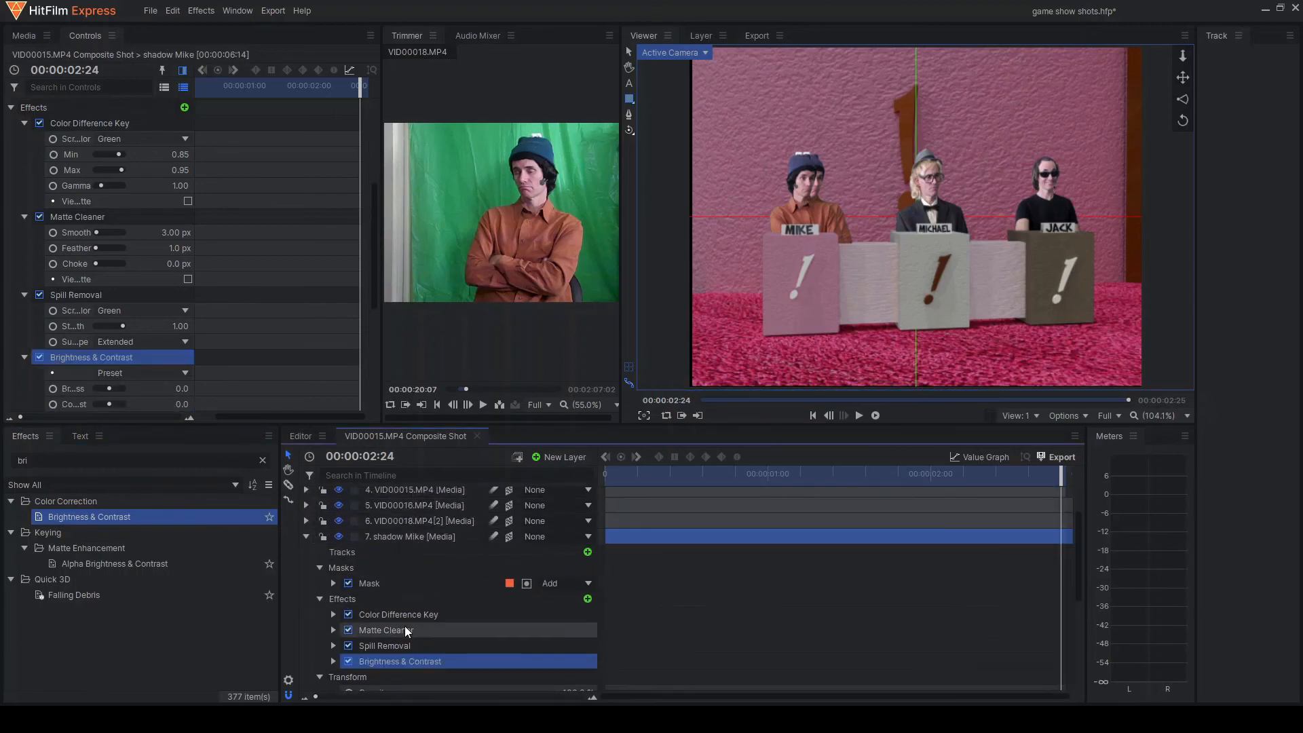
scroll(406, 623, "down", 3)
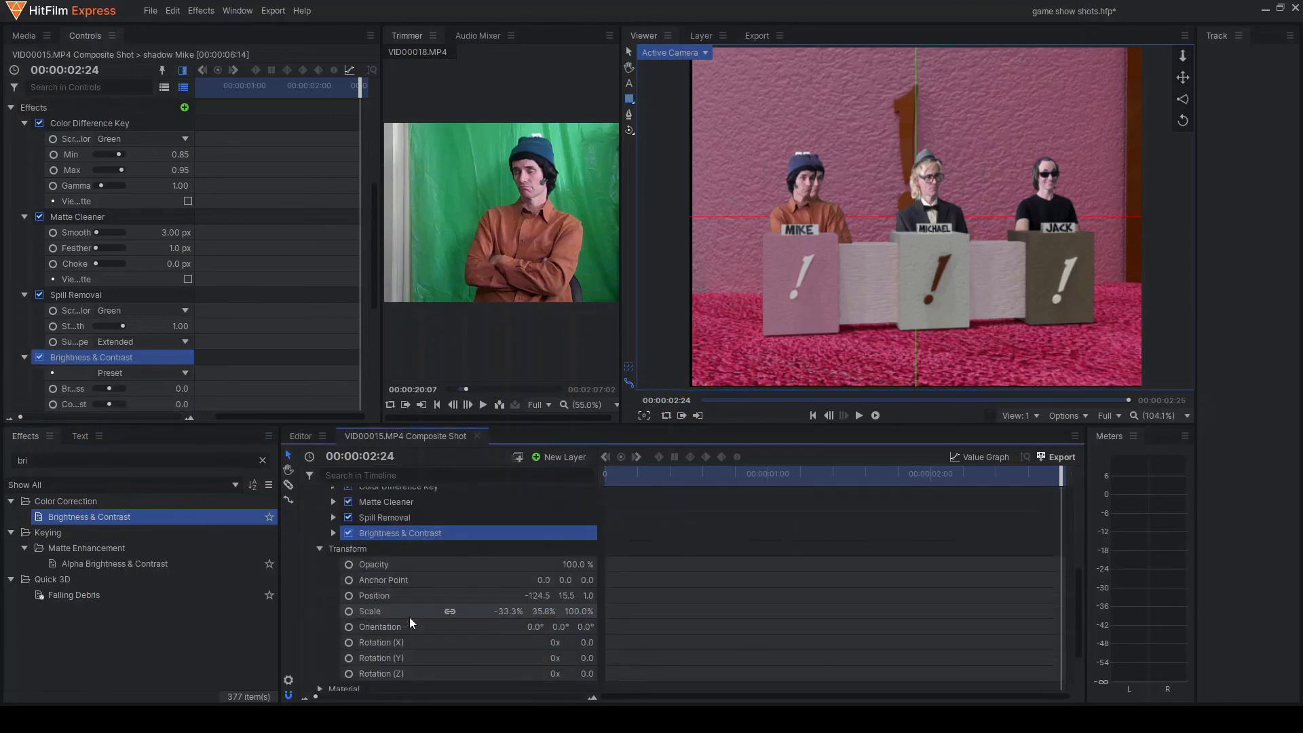
left_click(333, 533)
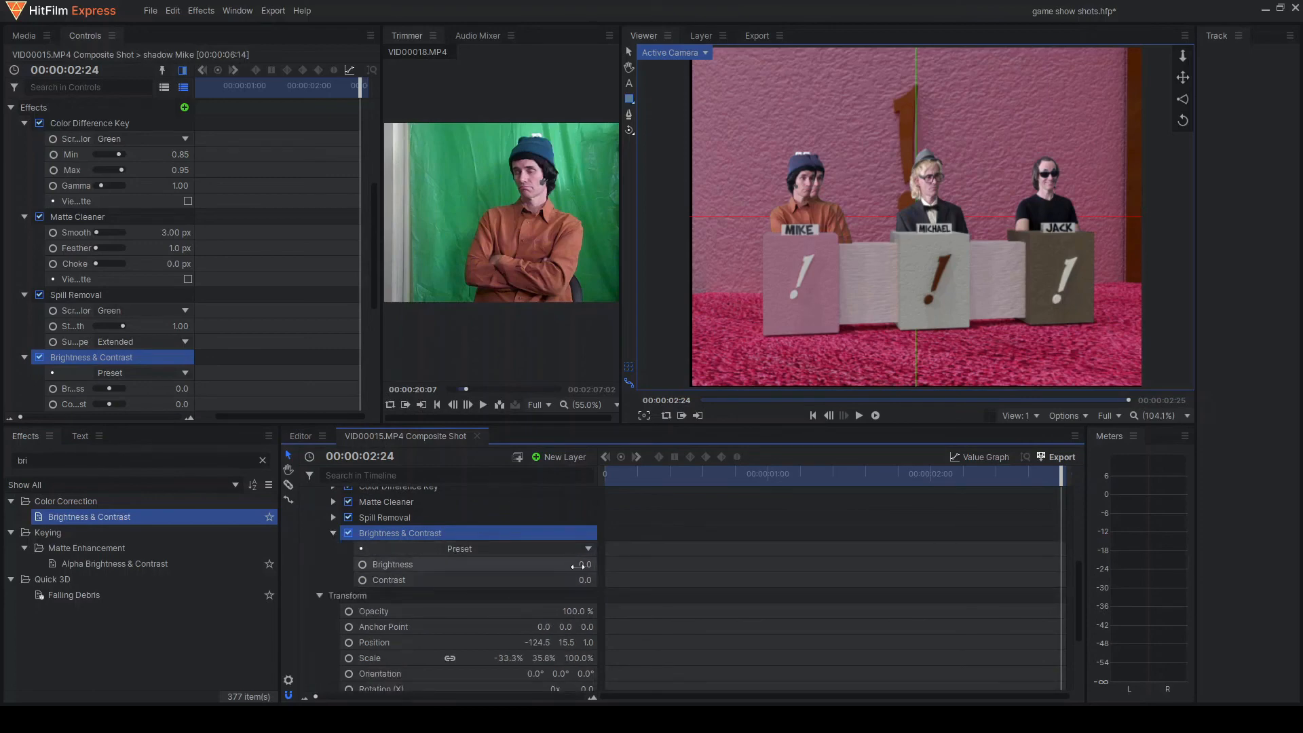
Set the shadow layer's brightness to -100 and apply the Blur effect to it with a radius of 13.33 px
left_click_drag(585, 565, 516, 565)
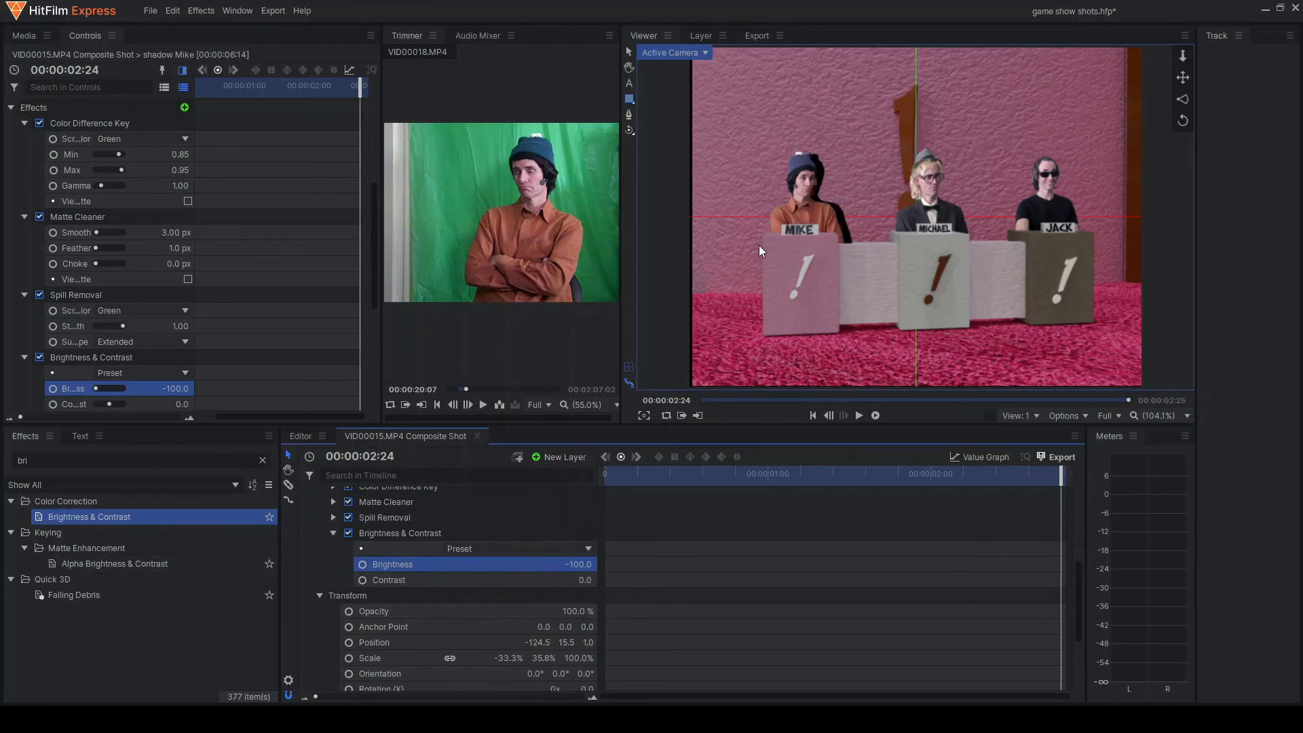
left_click(129, 460)
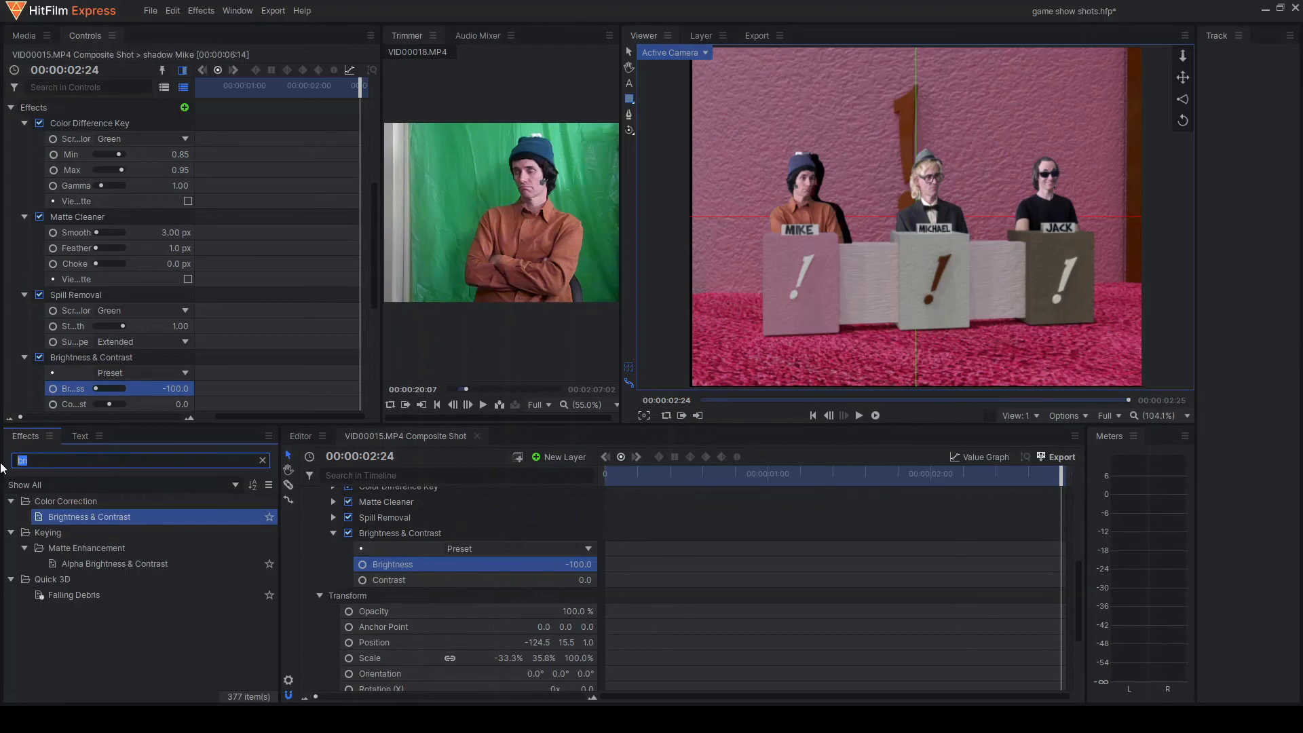
type("blur")
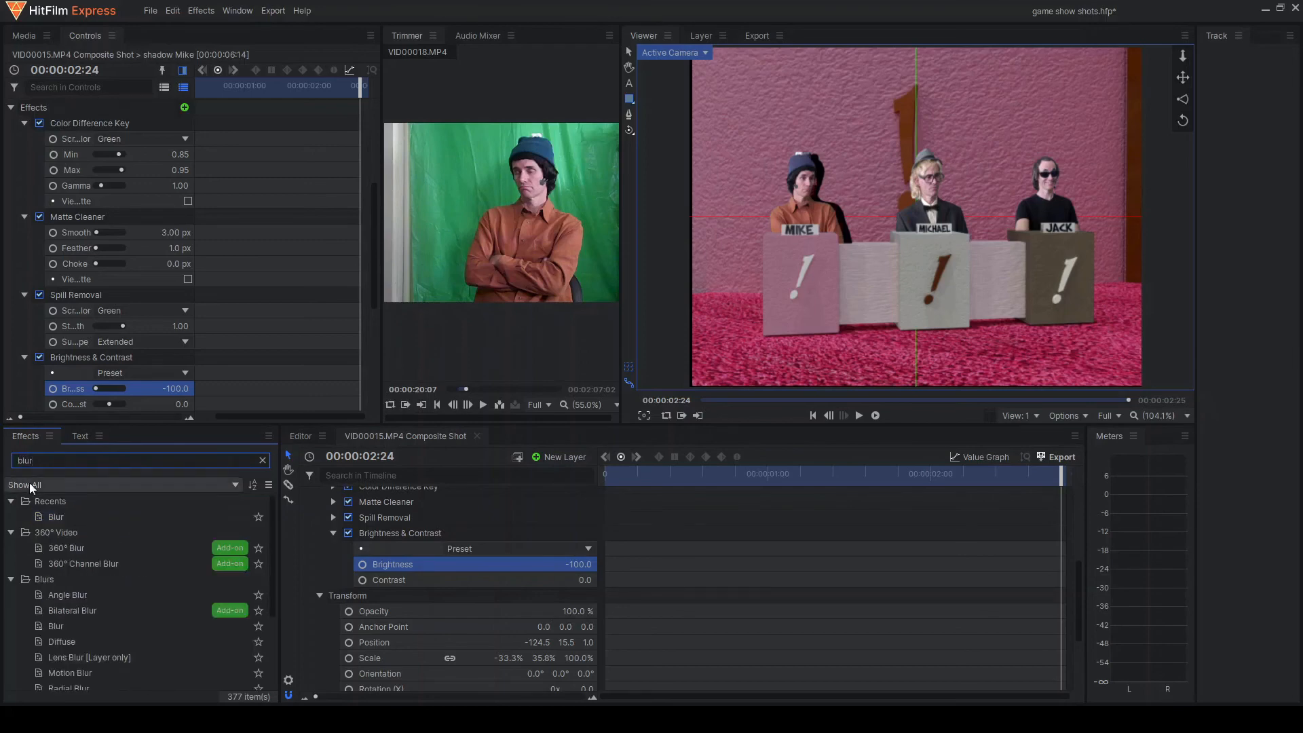
left_click_drag(54, 517, 414, 525)
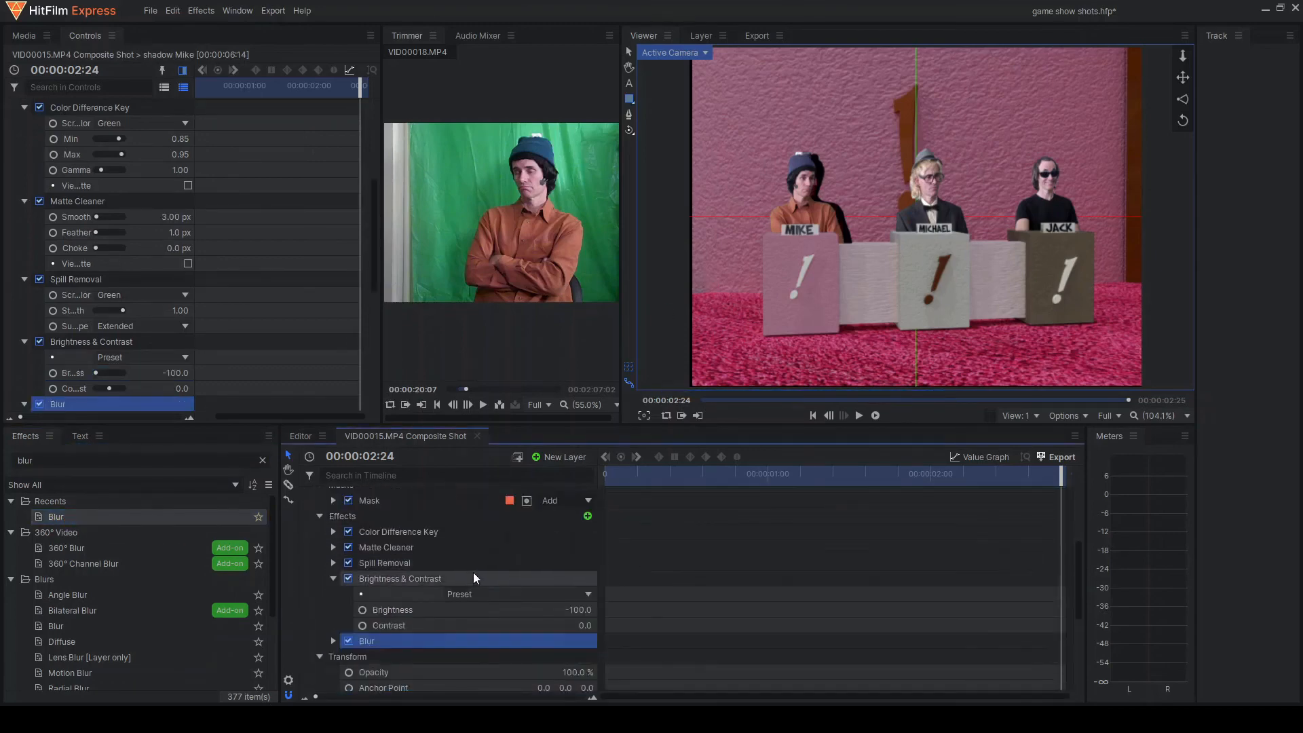
scroll(410, 615, "down", 2)
left_click(332, 599)
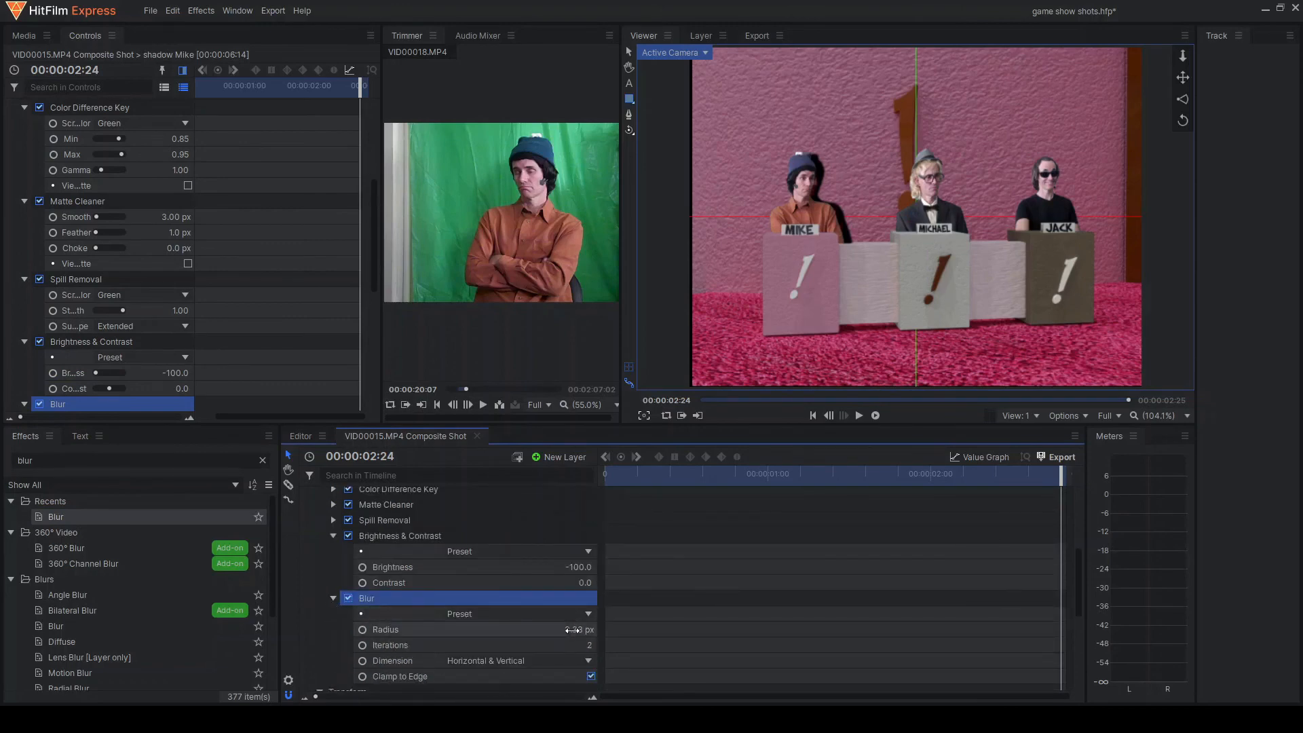
mouse_move(572, 631)
left_mouse_down()
mouse_move(585, 630)
mouse_move(572, 629)
left_mouse_up()
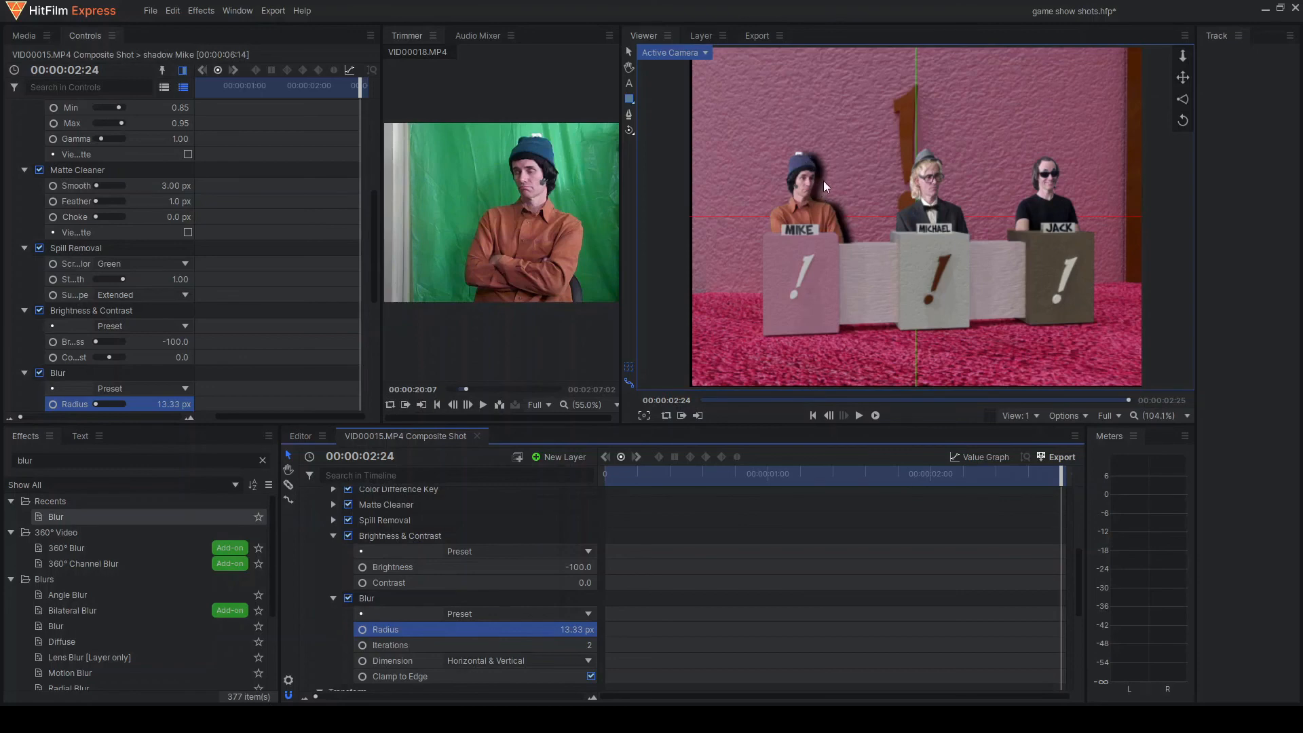
Reduce the shadow layer's opacity to 46% while judging the shadow in a close-up of the panelist
scroll(446, 591, "up", 3)
scroll(746, 224, "up", 1)
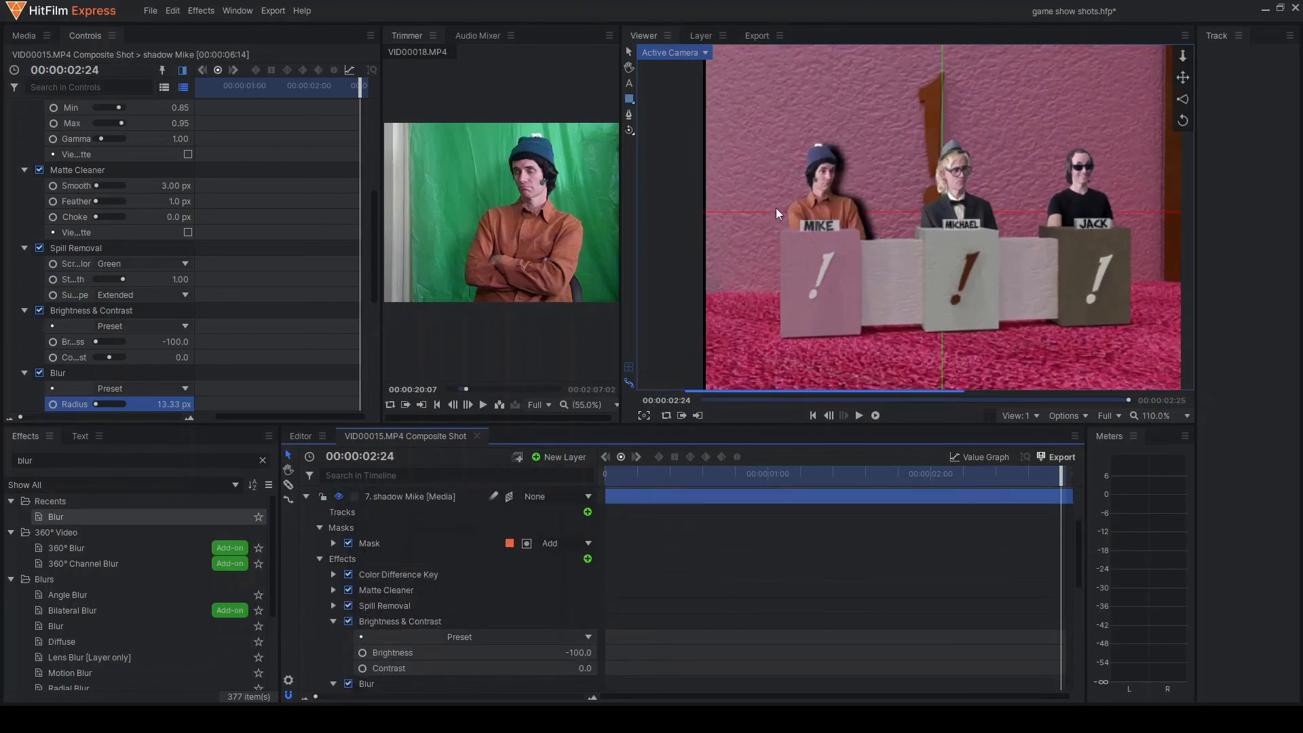
scroll(775, 207, "up", 4)
scroll(472, 613, "down", 5)
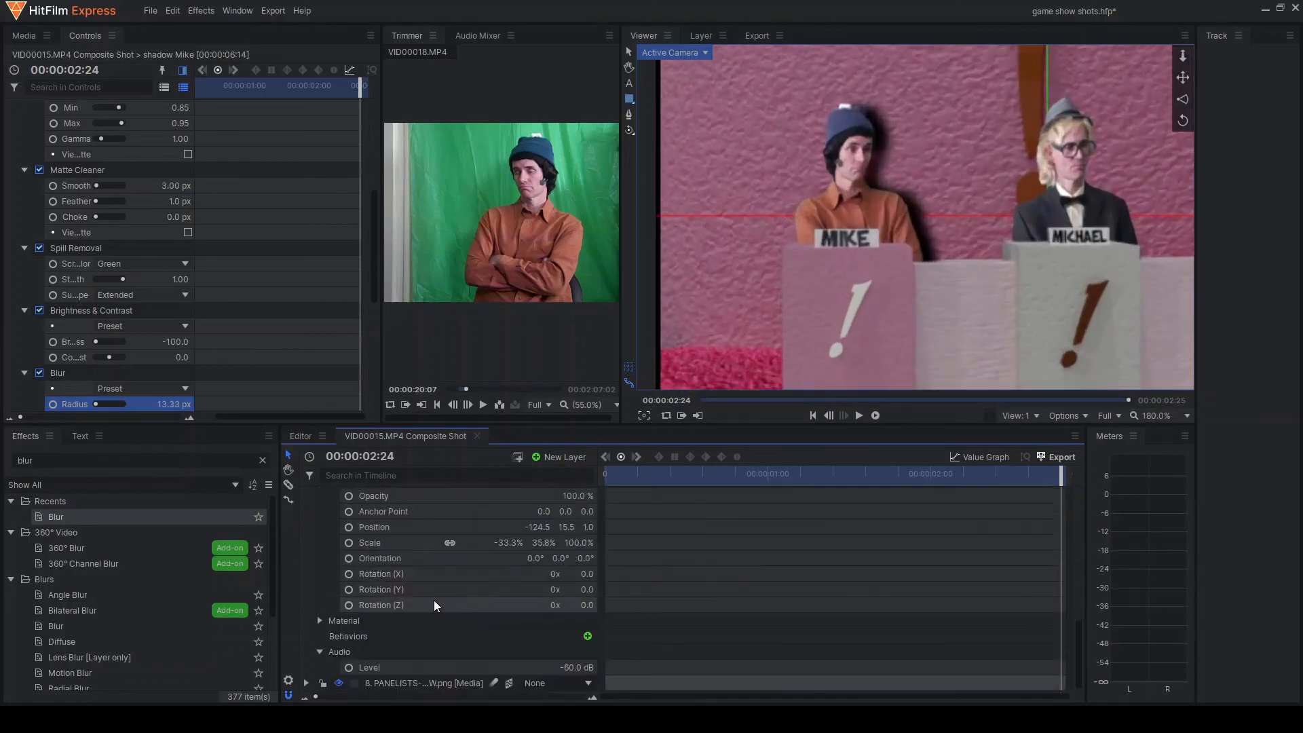
scroll(431, 601, "up", 2)
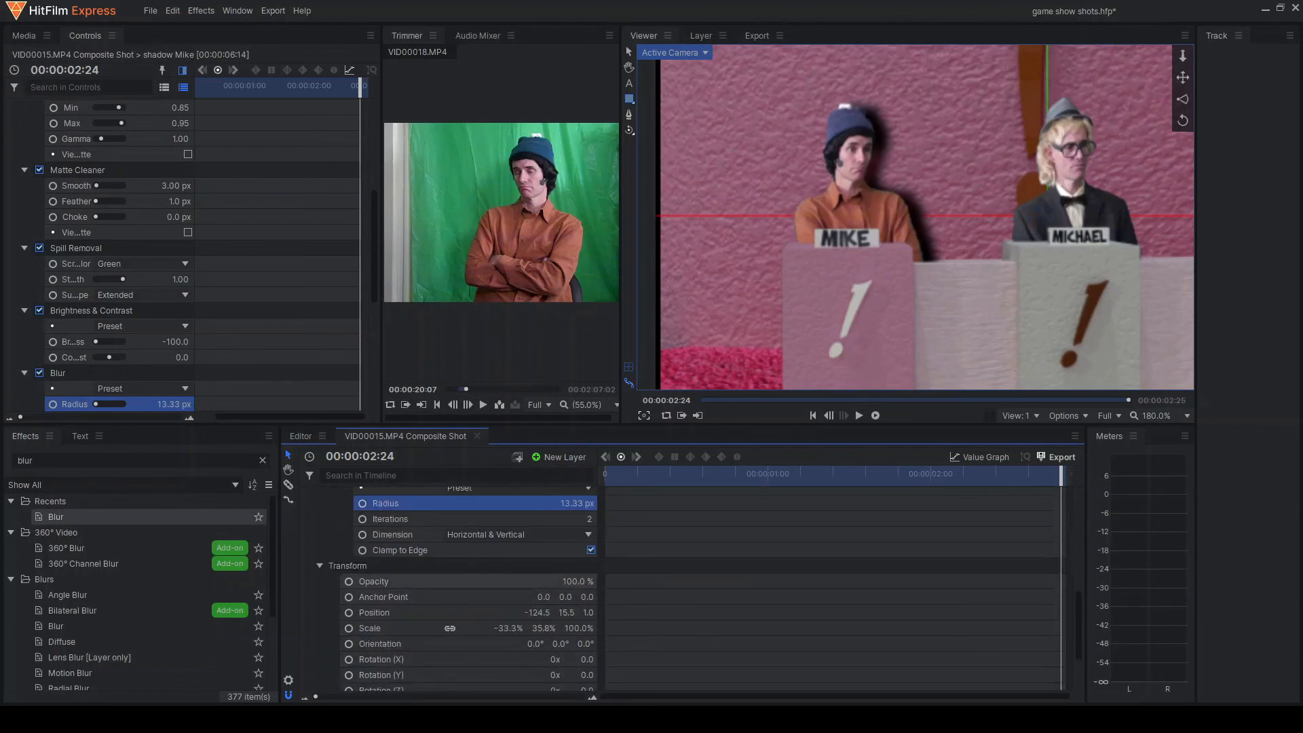
left_click_drag(578, 582, 542, 581)
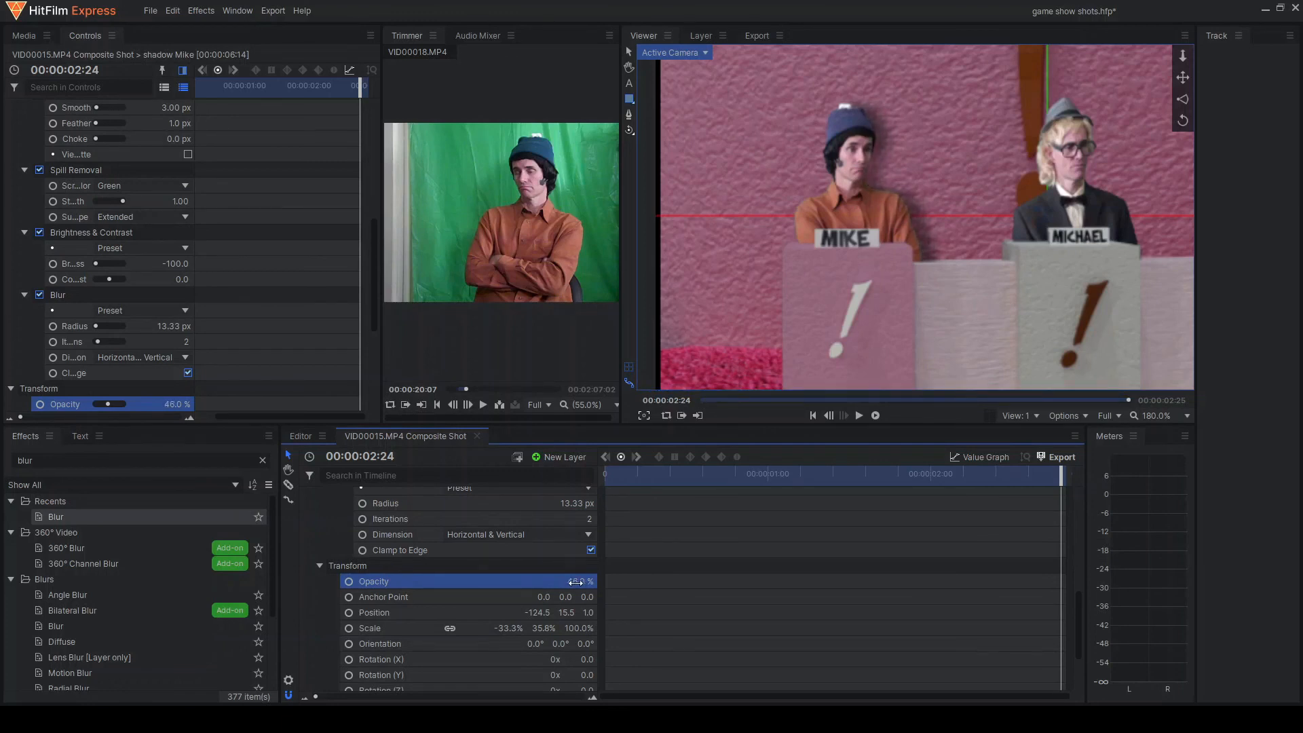
Play the composite shot from the start, in close-up and at full frame, to check how the shadow looks
left_click(813, 415)
left_click(859, 415)
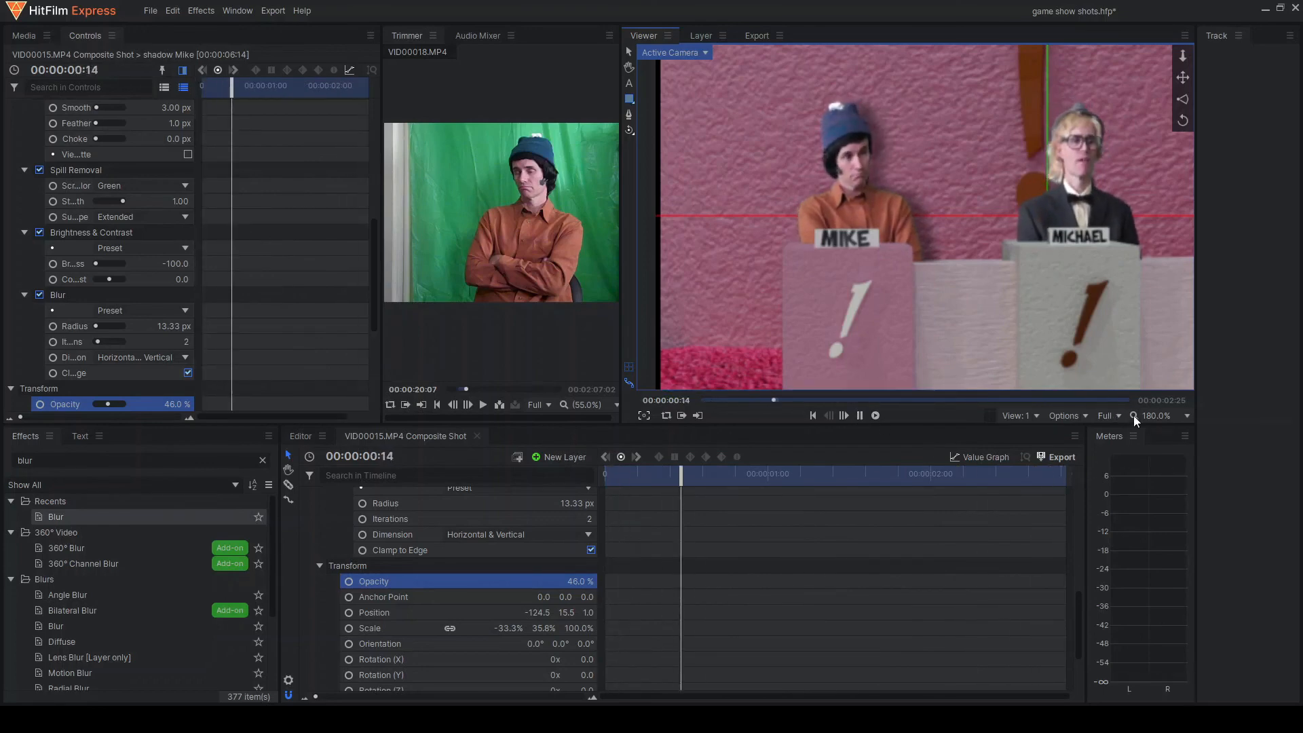
key("space")
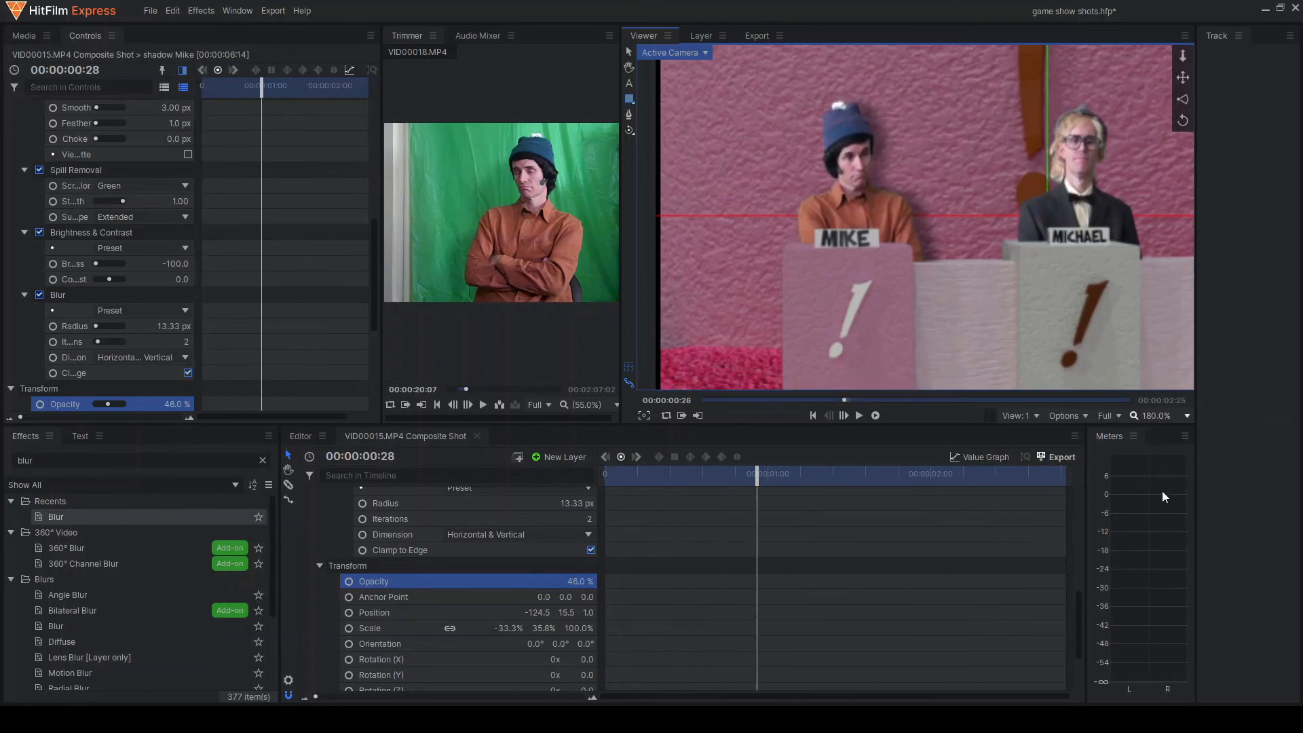
left_click(1162, 640)
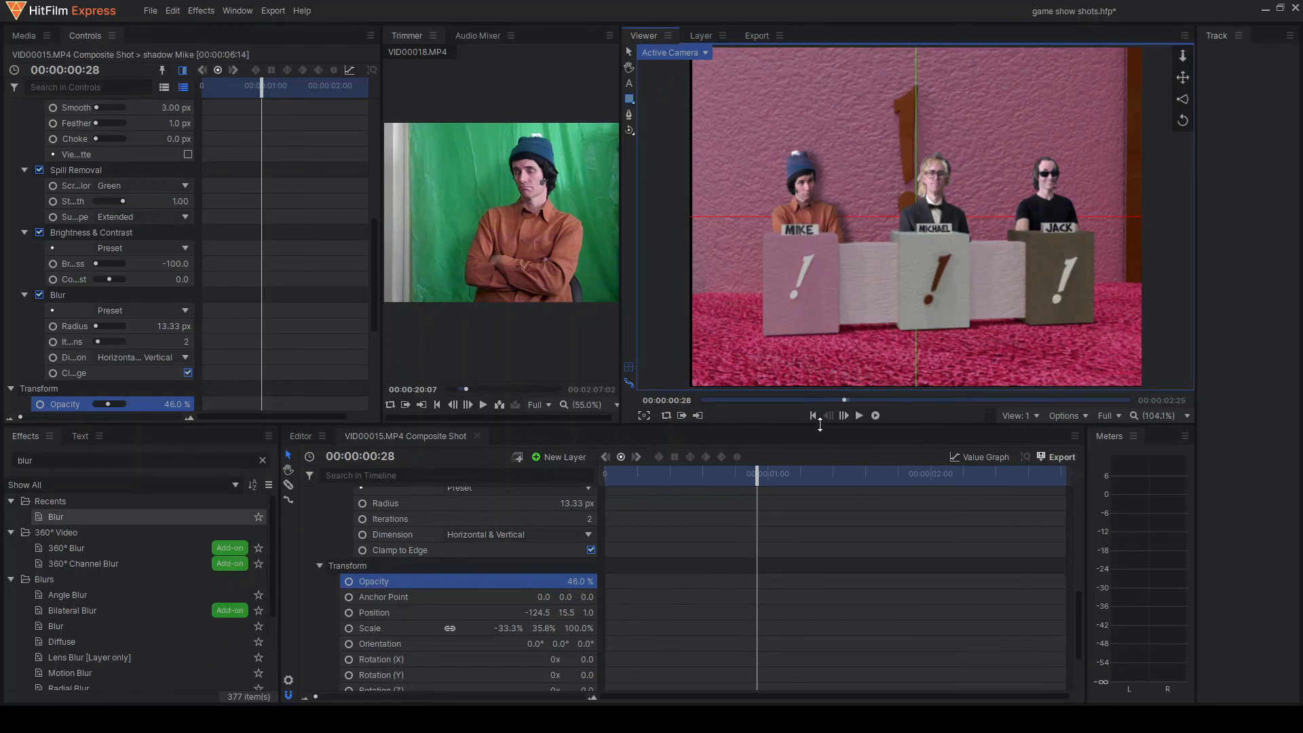
left_click(813, 415)
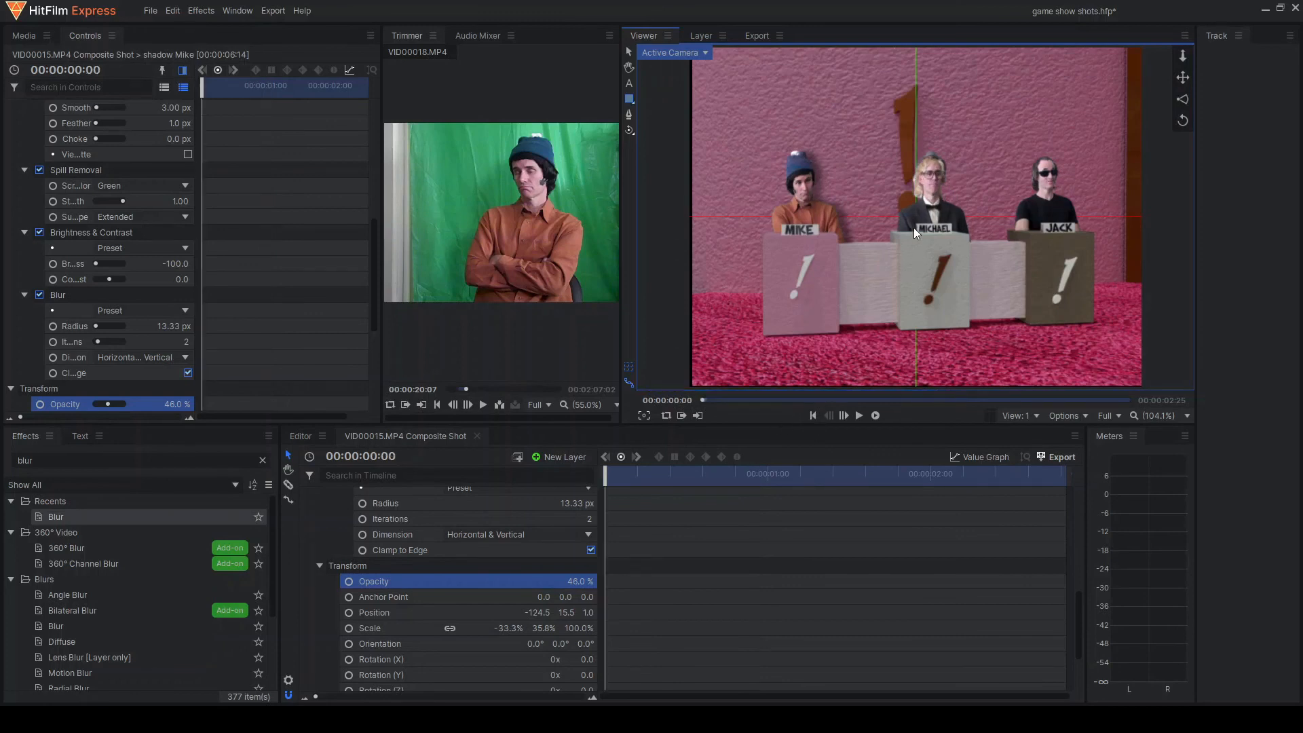
left_click(859, 414)
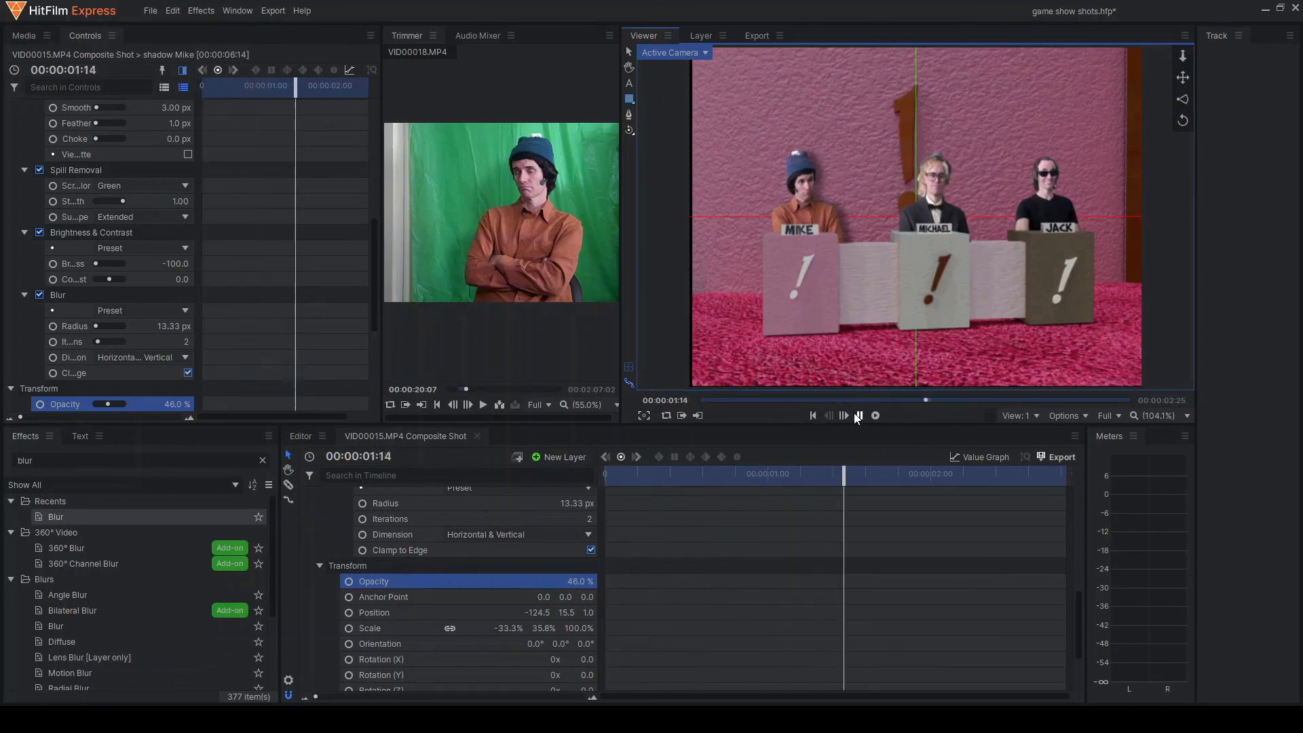
left_click(859, 414)
Soften the shadow layer further by setting its opacity to 36% and its blur radius to 35.33 px
left_click_drag(575, 584, 568, 585)
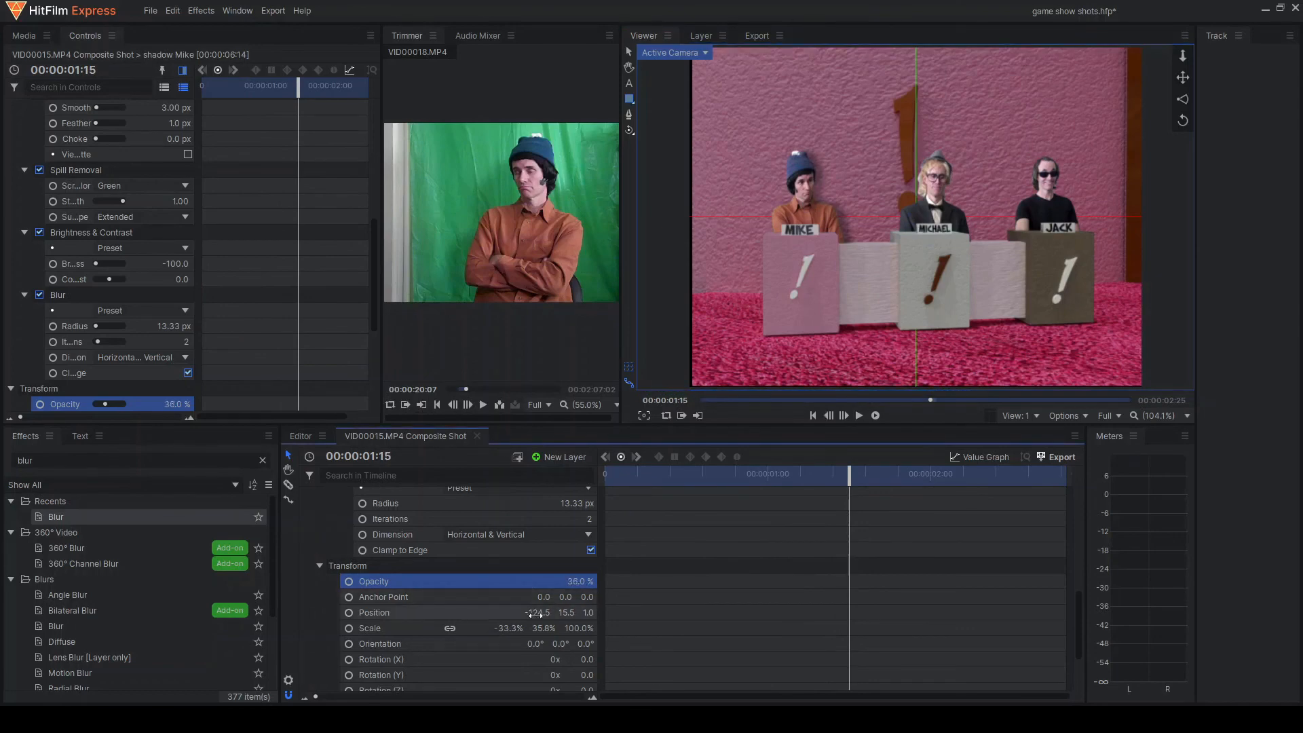
scroll(538, 621, "down", 2)
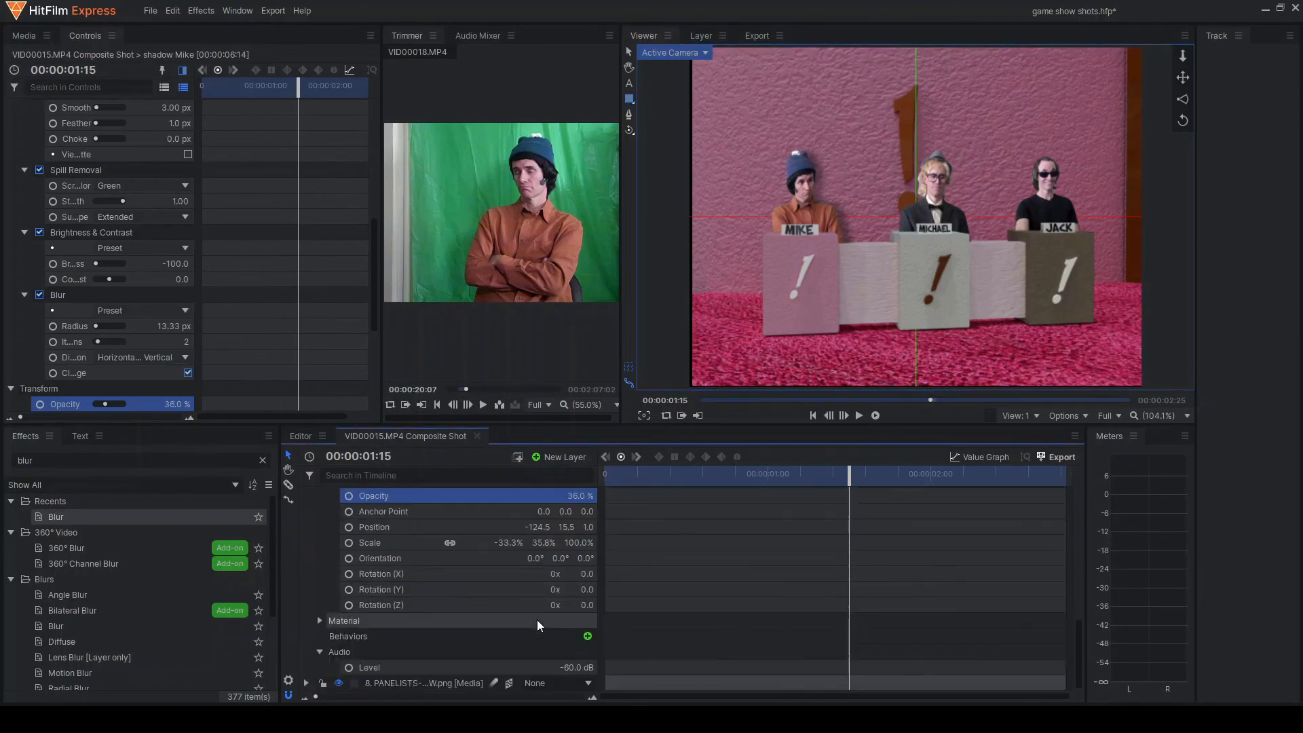
scroll(537, 625, "up", 4)
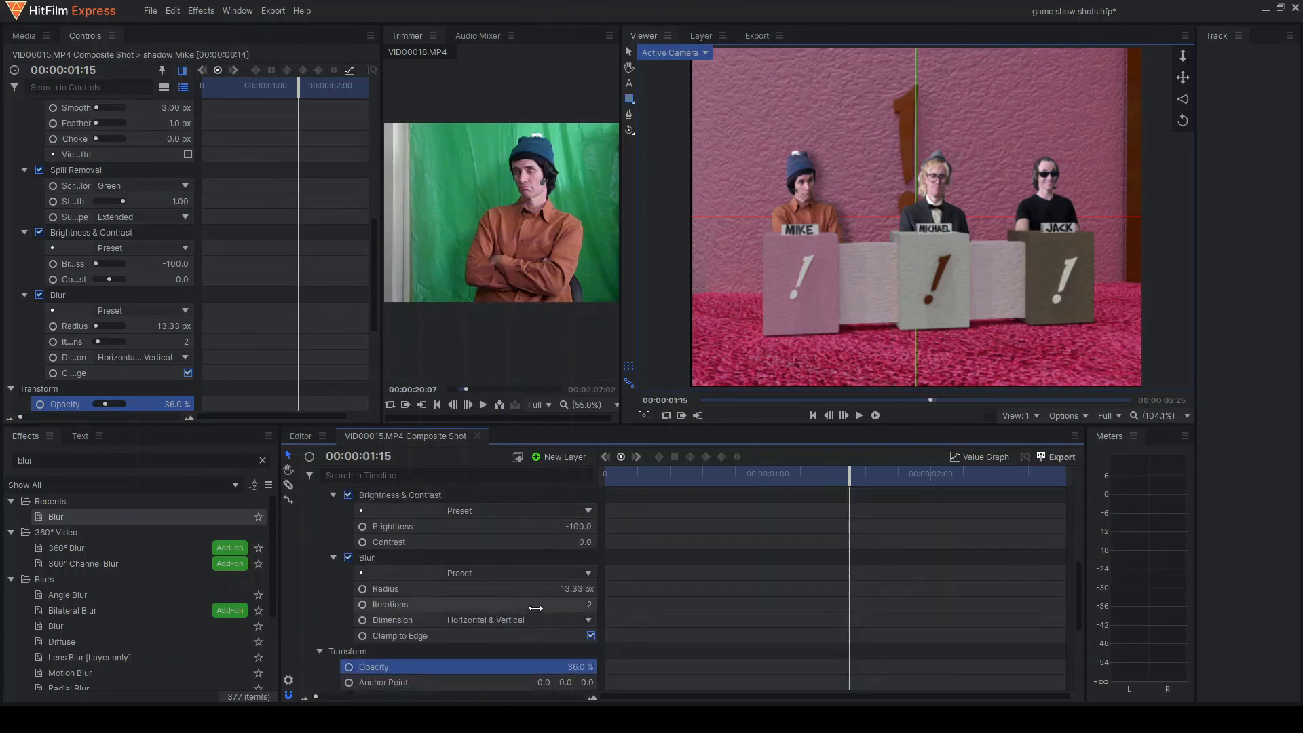
left_click_drag(574, 589, 588, 589)
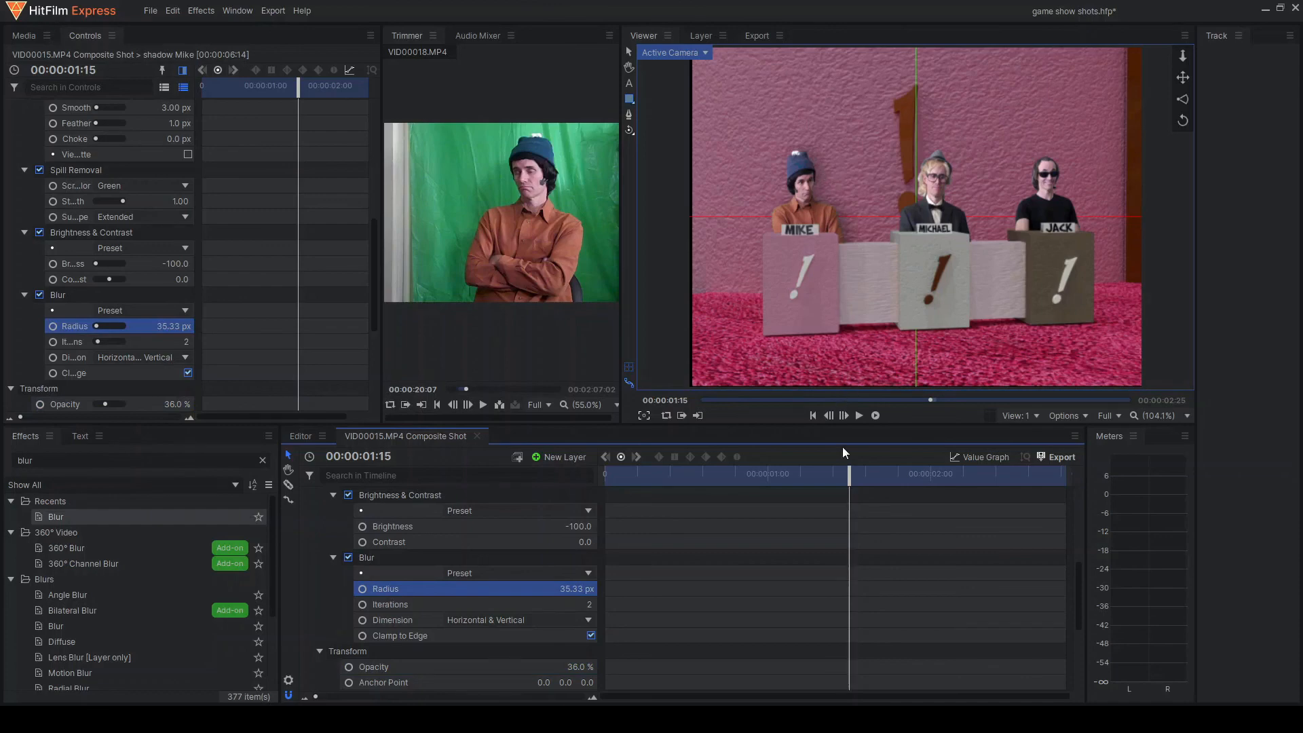
Play back the composite shot to check the softened shadow behind the panelist
left_click_drag(849, 471, 508, 527)
key("space")
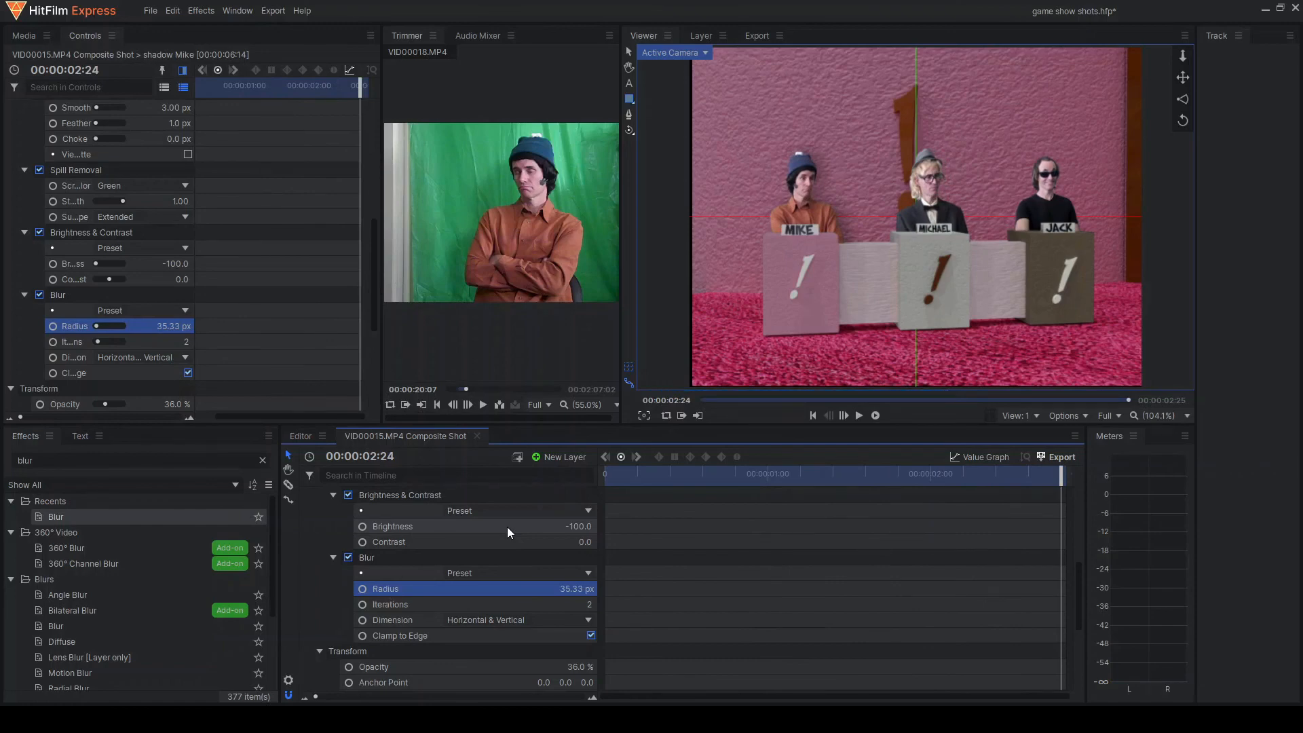
key("space")
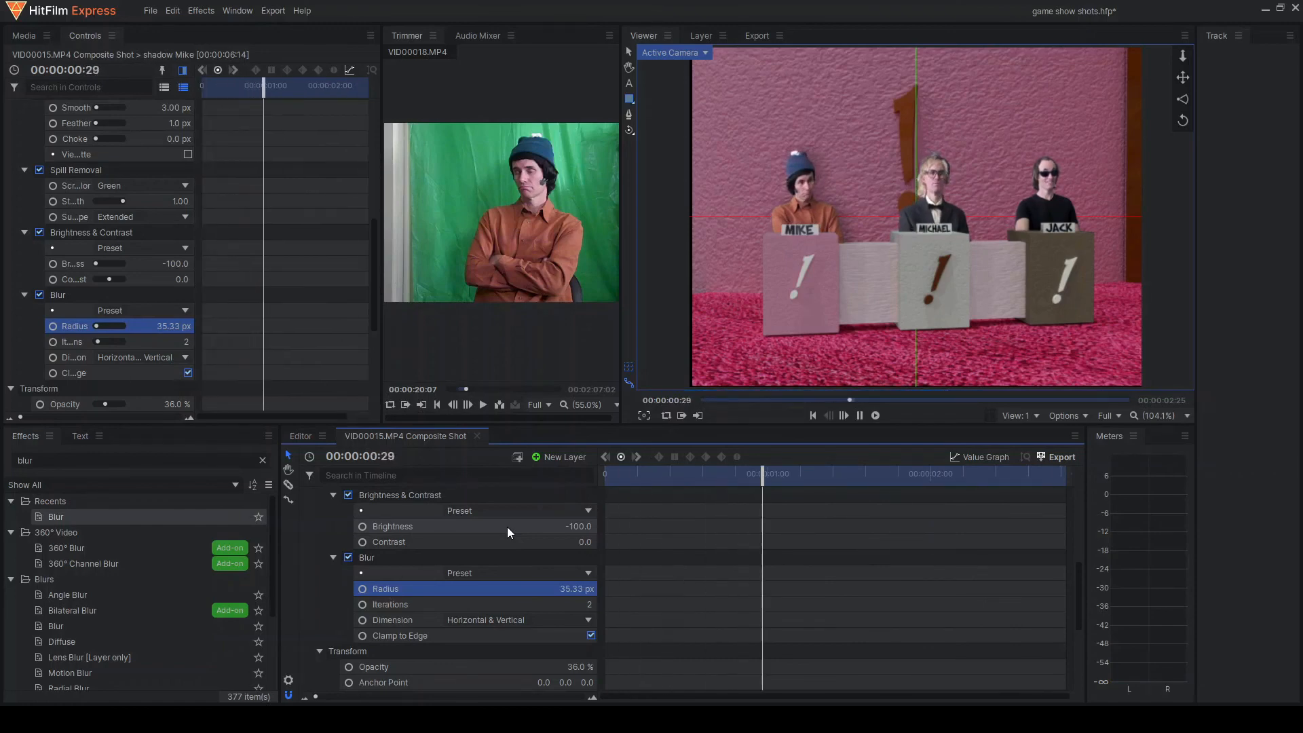